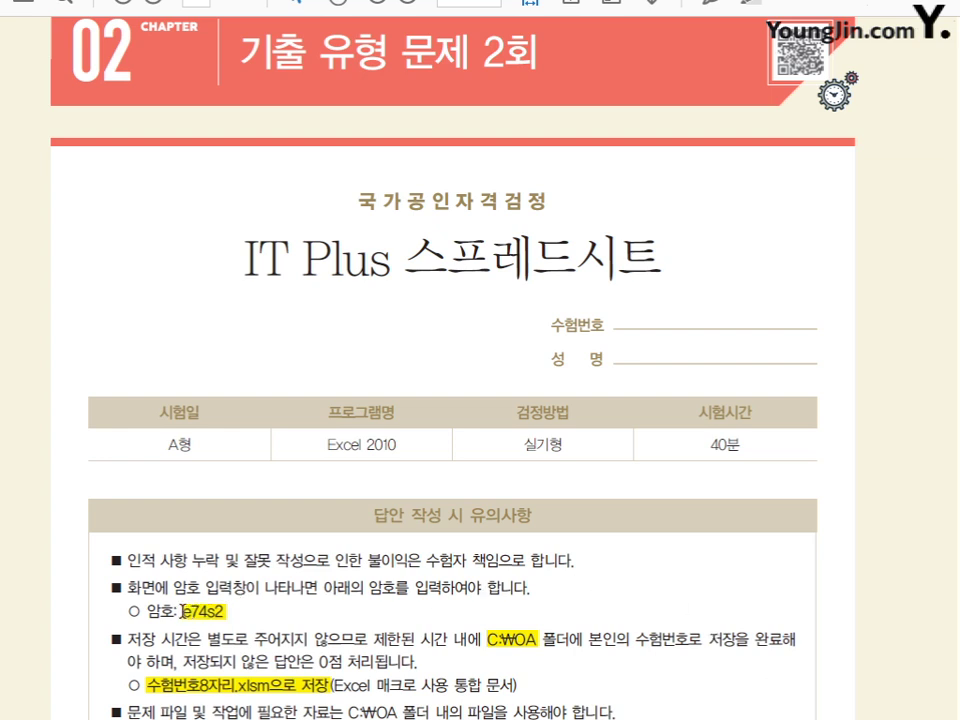
# Check the password line in the exam document's notes and look at the 입력 sheet in Excel before returning to the 서식 sheet.
pyautogui.moveTo(183, 611); pyautogui.dragTo(222, 611)
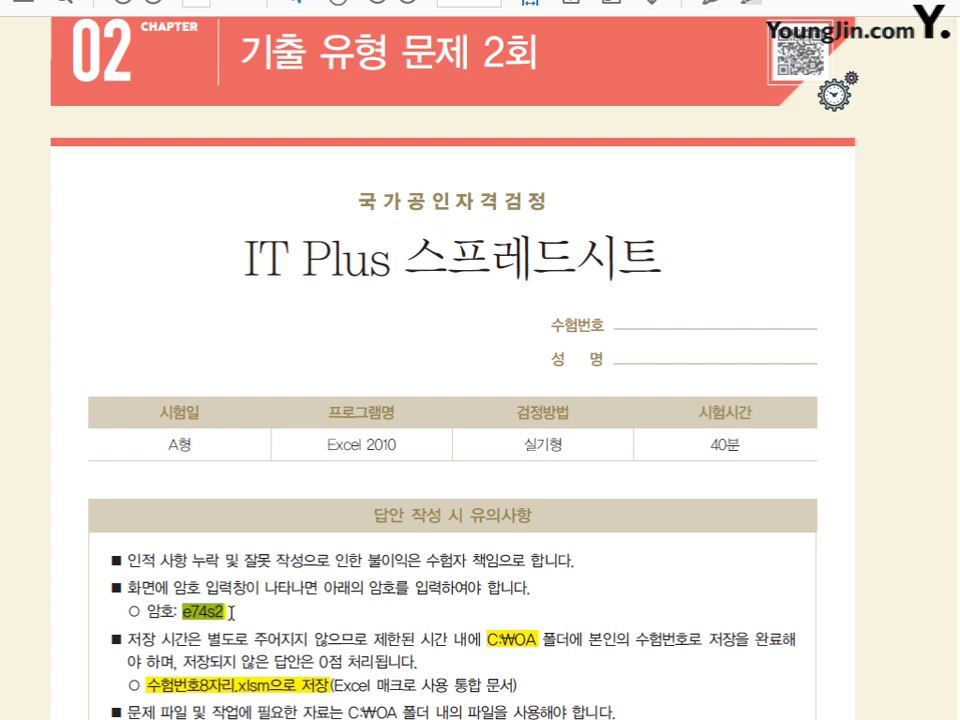
pyautogui.click(231, 610)
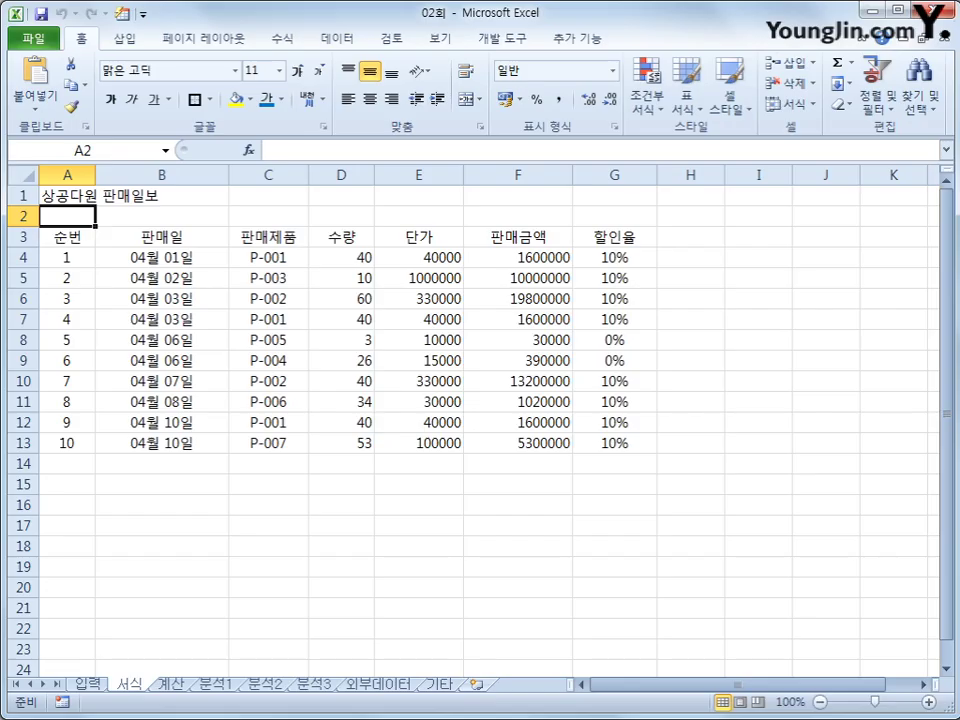
pyautogui.click(88, 684)
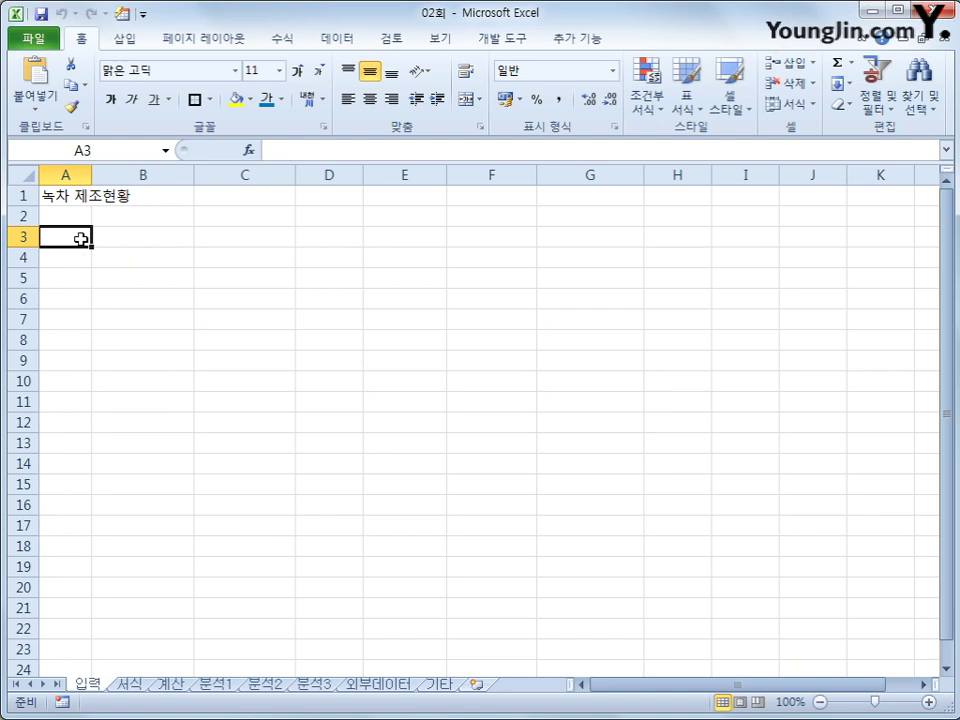
pyautogui.click(128, 685)
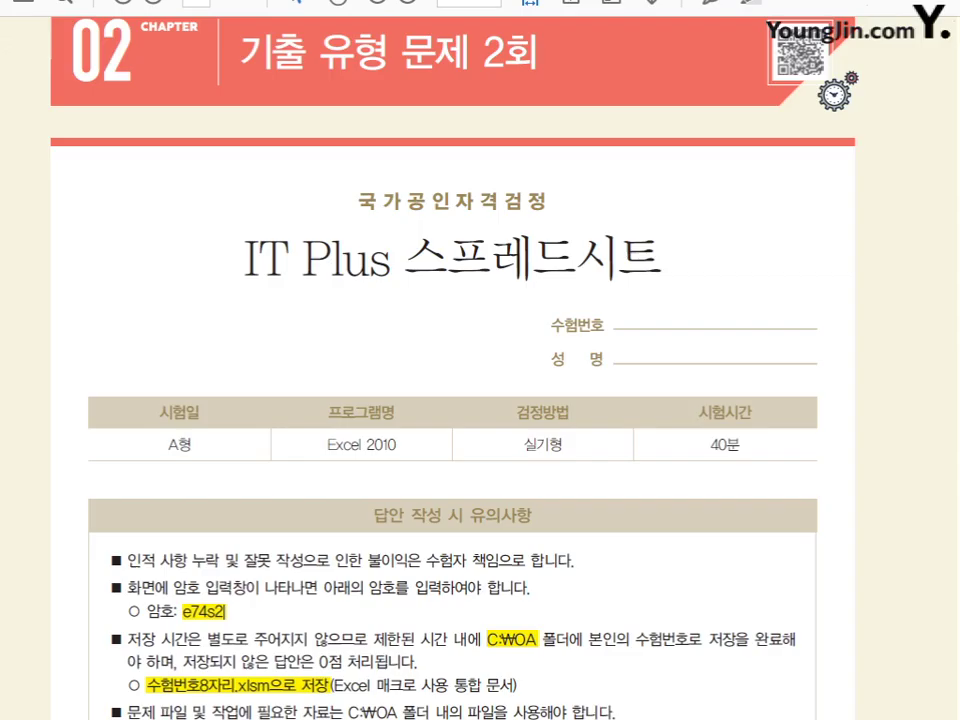
# Switch to the exam document and read the five formatting instructions in question 2 for the 서식 sheet.
pyautogui.scroll(-5, 683, 414)
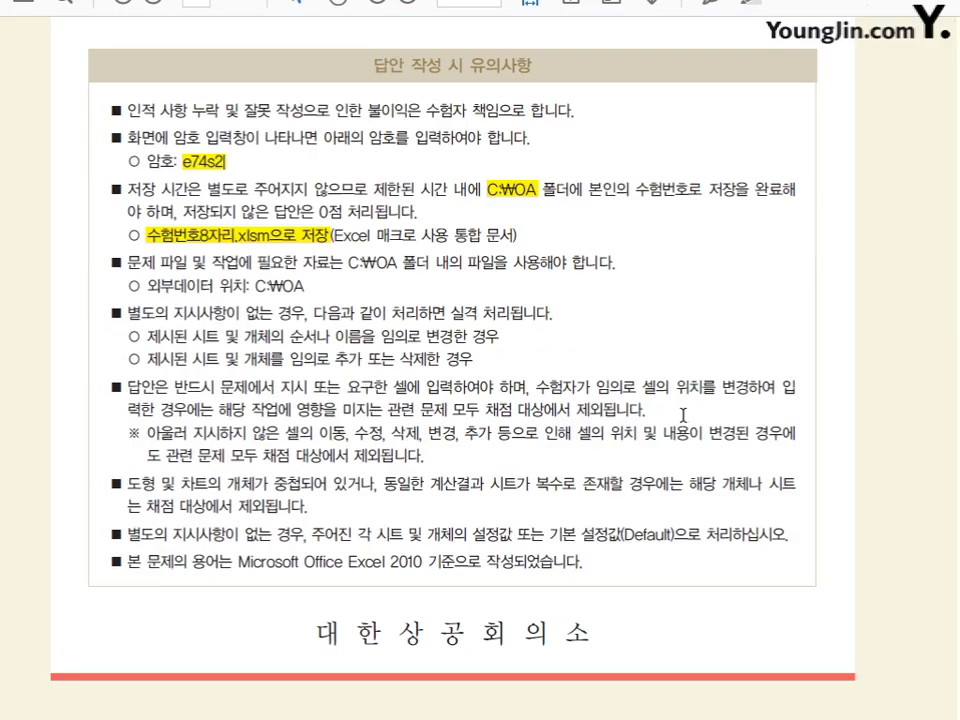
pyautogui.scroll(-10, 683, 414)
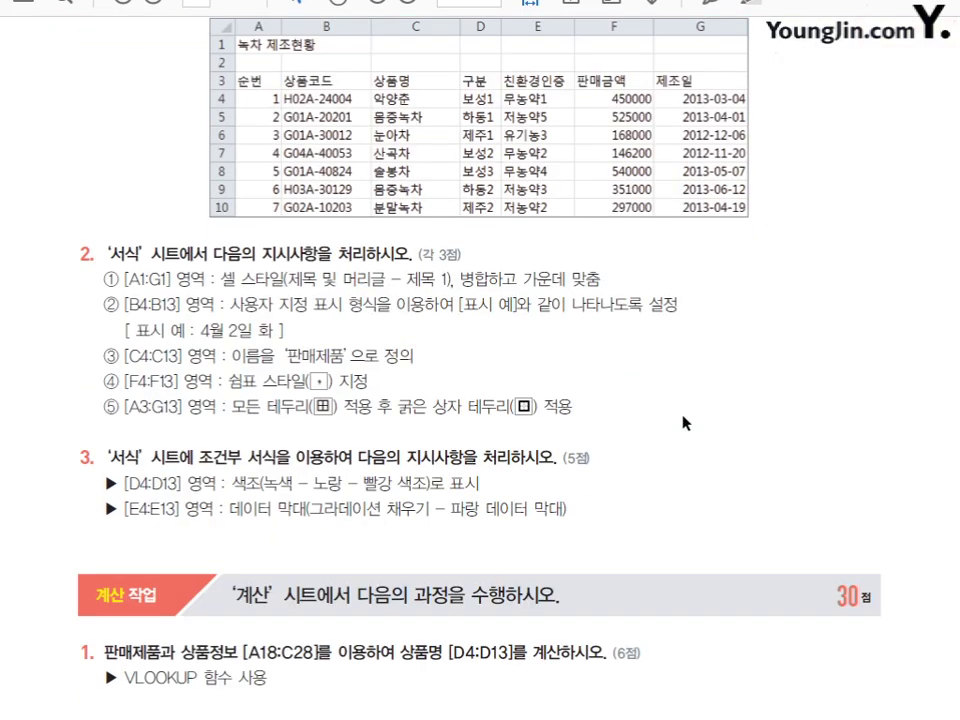
pyautogui.scroll(1, 683, 422)
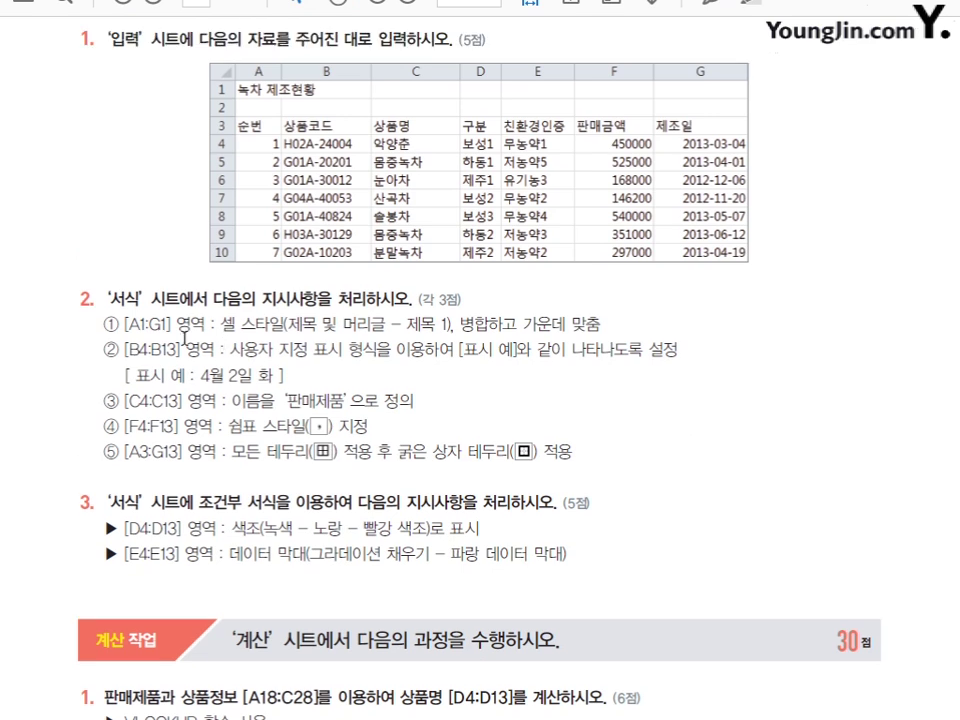
pyautogui.moveTo(124, 326); pyautogui.dragTo(600, 326)
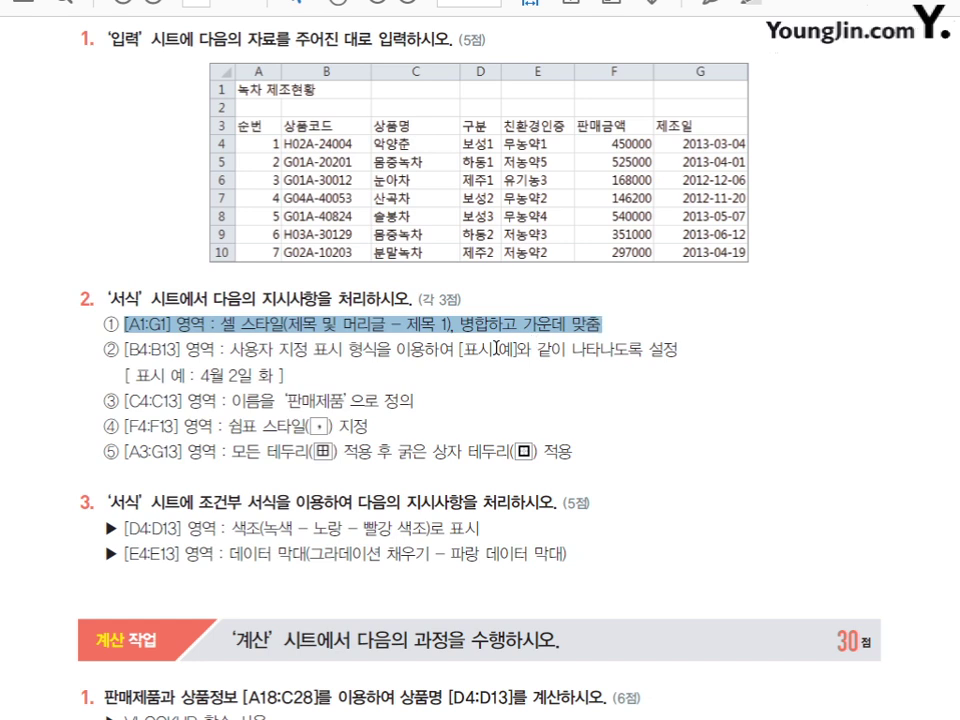
pyautogui.moveTo(231, 349); pyautogui.dragTo(391, 349)
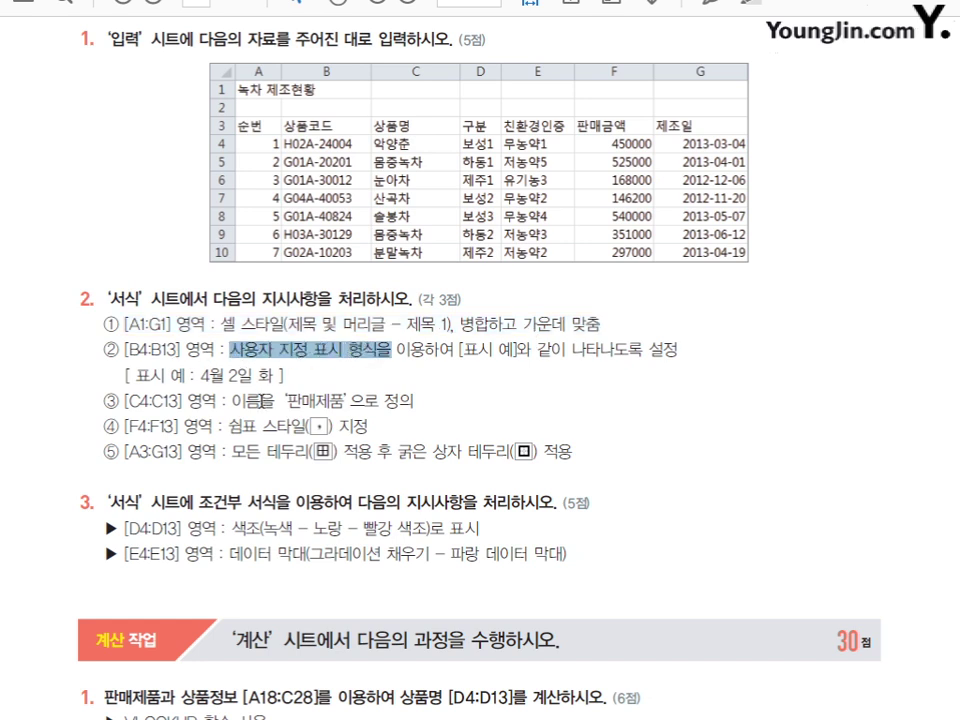
pyautogui.moveTo(263, 399); pyautogui.dragTo(346, 400)
pyautogui.moveTo(230, 426); pyautogui.dragTo(300, 426)
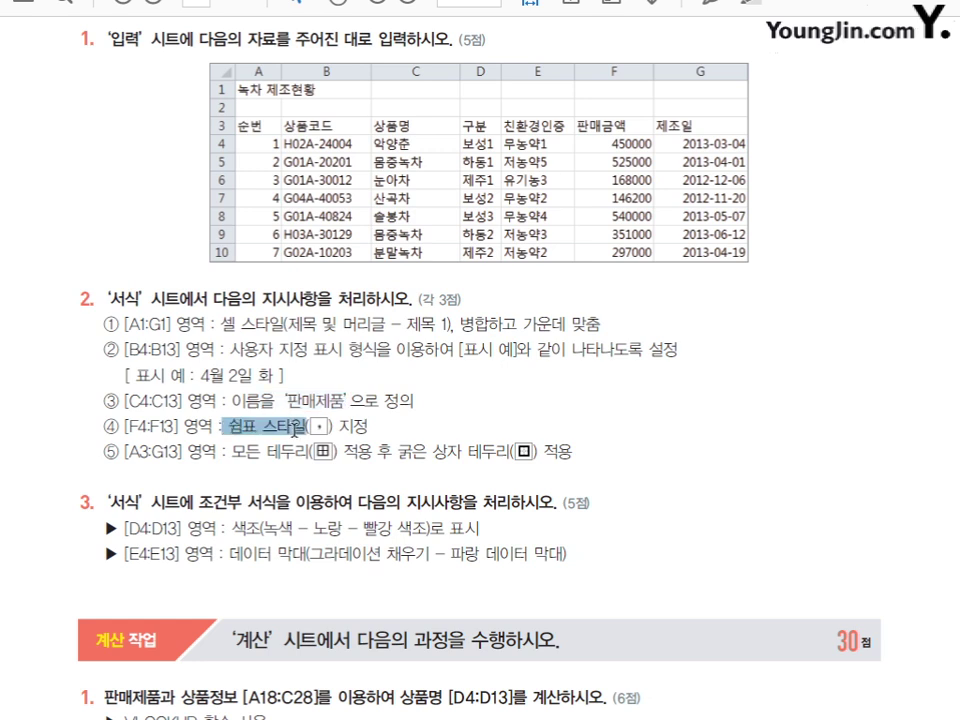
pyautogui.moveTo(231, 451); pyautogui.dragTo(576, 469)
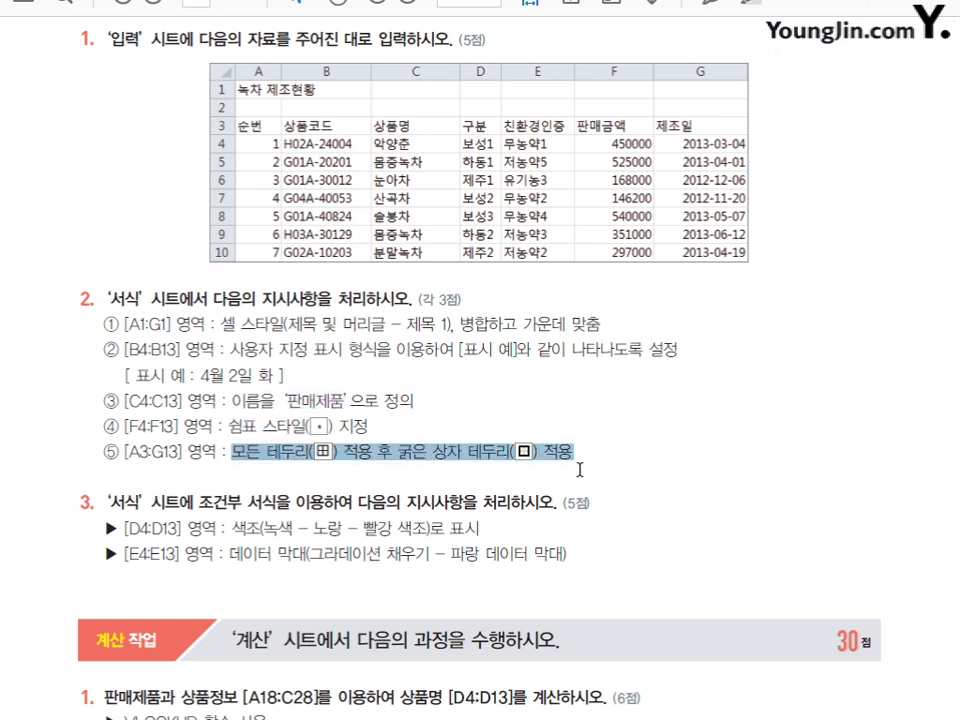
pyautogui.click(578, 469)
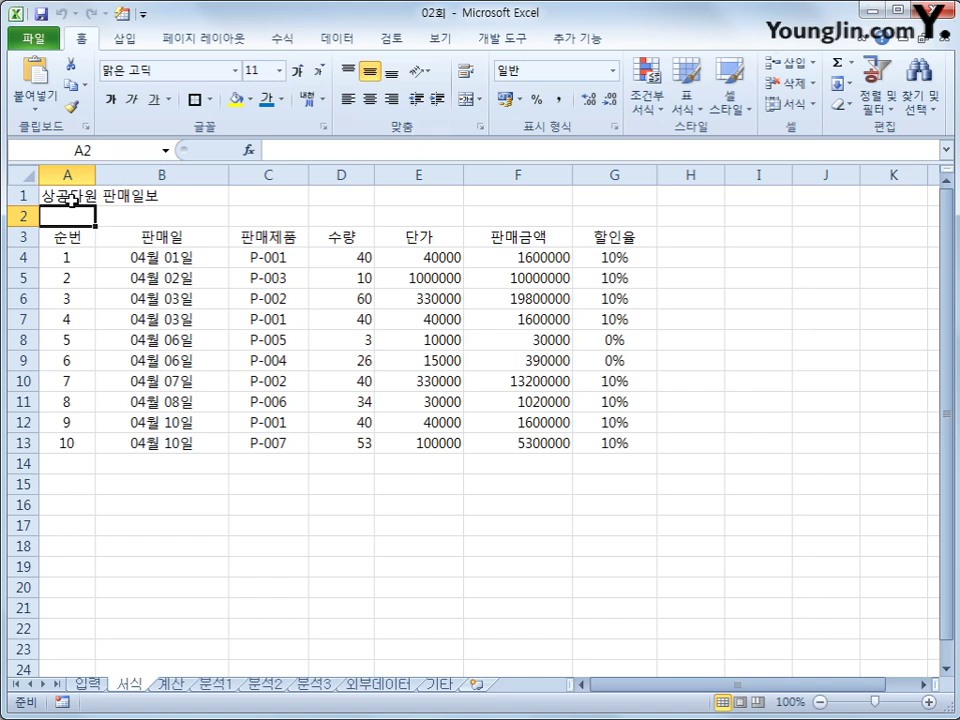
# In Excel, apply the 제목 1 cell style to the title range A1:G1 and merge and center it.
pyautogui.moveTo(55, 195); pyautogui.dragTo(599, 193)
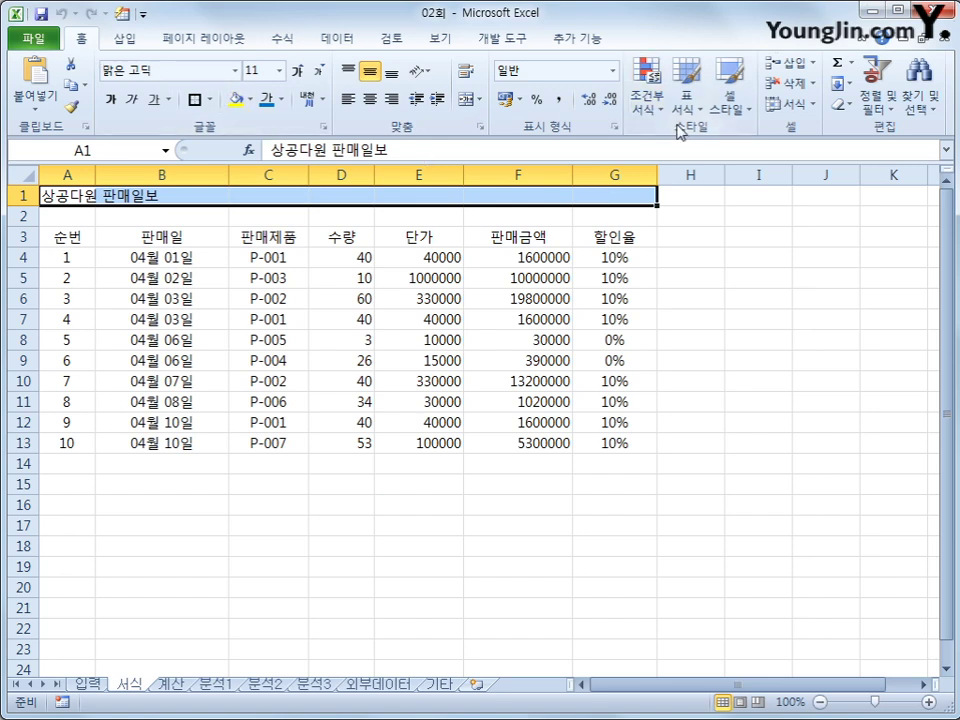
pyautogui.click(740, 118)
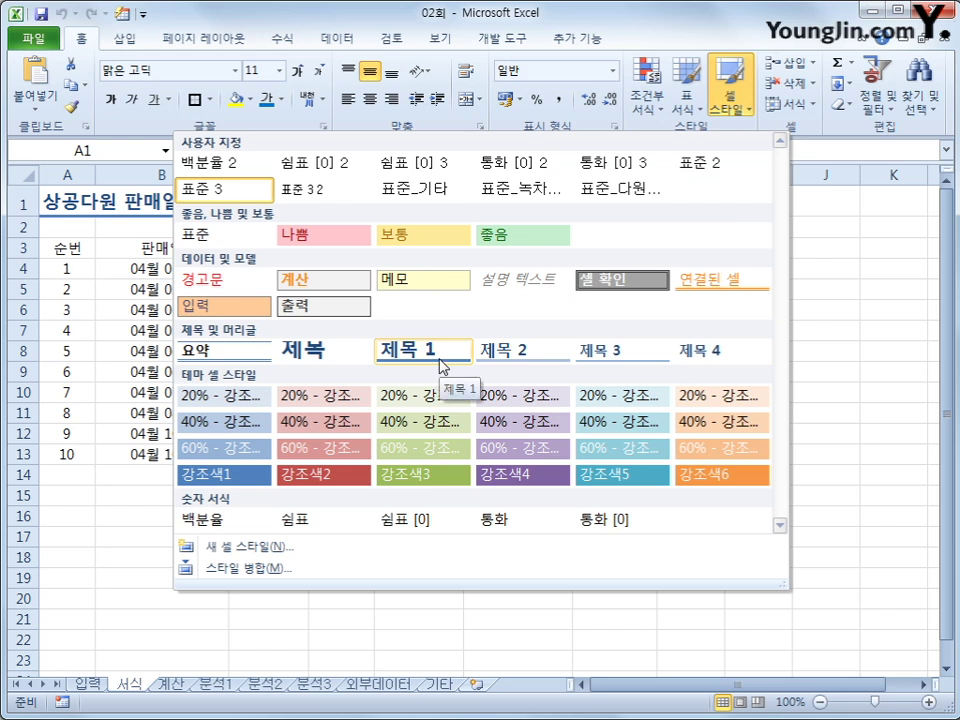
pyautogui.click(441, 366)
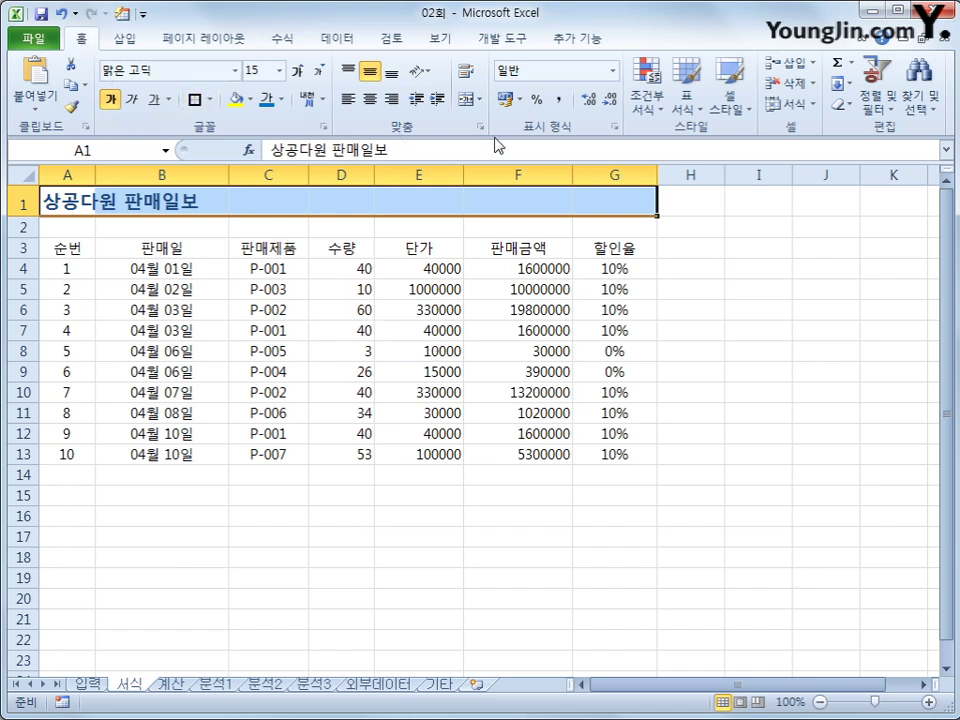
pyautogui.click(470, 99)
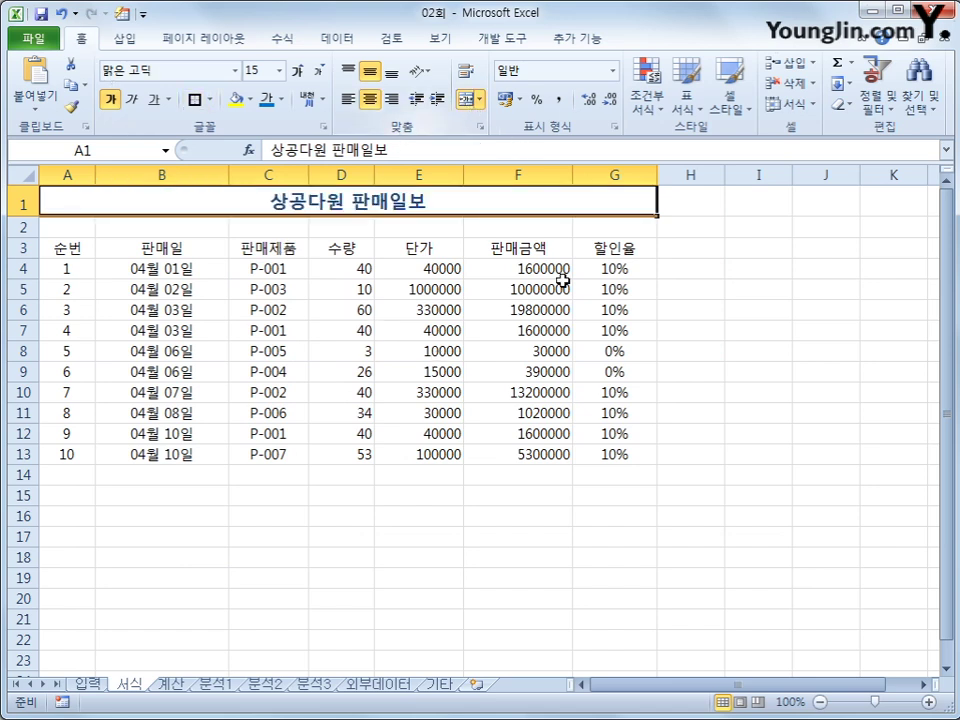
pyautogui.click(677, 377)
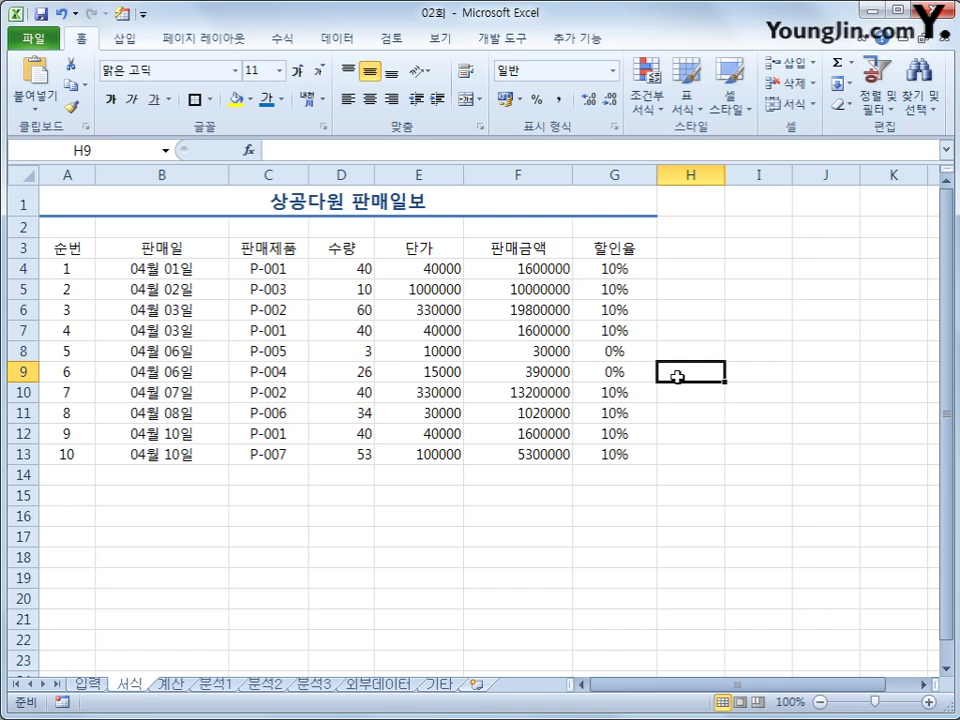
# In the custom number format of the dates in B4:B13, shorten the month code to a single m.
pyautogui.moveTo(186, 270); pyautogui.dragTo(207, 454)
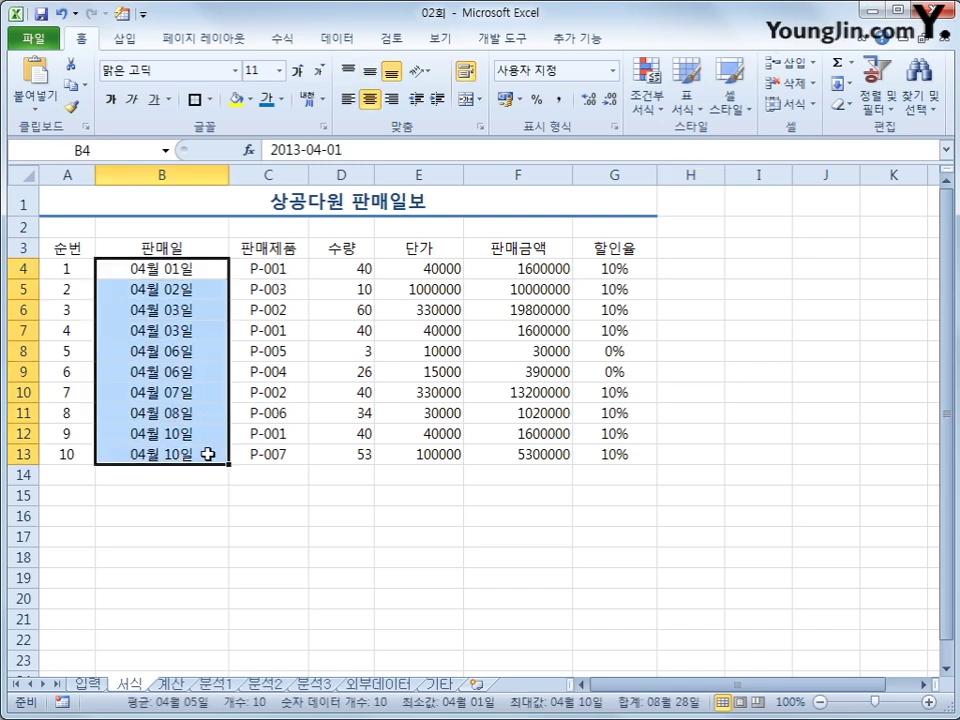
pyautogui.rightClick(187, 310)
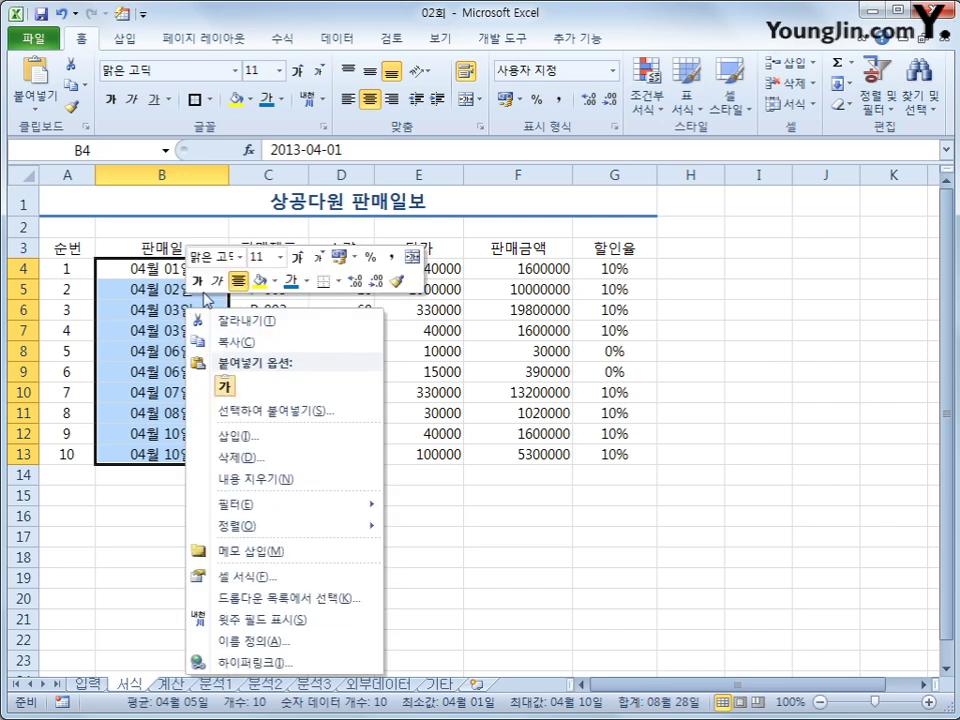
pyautogui.click(309, 578)
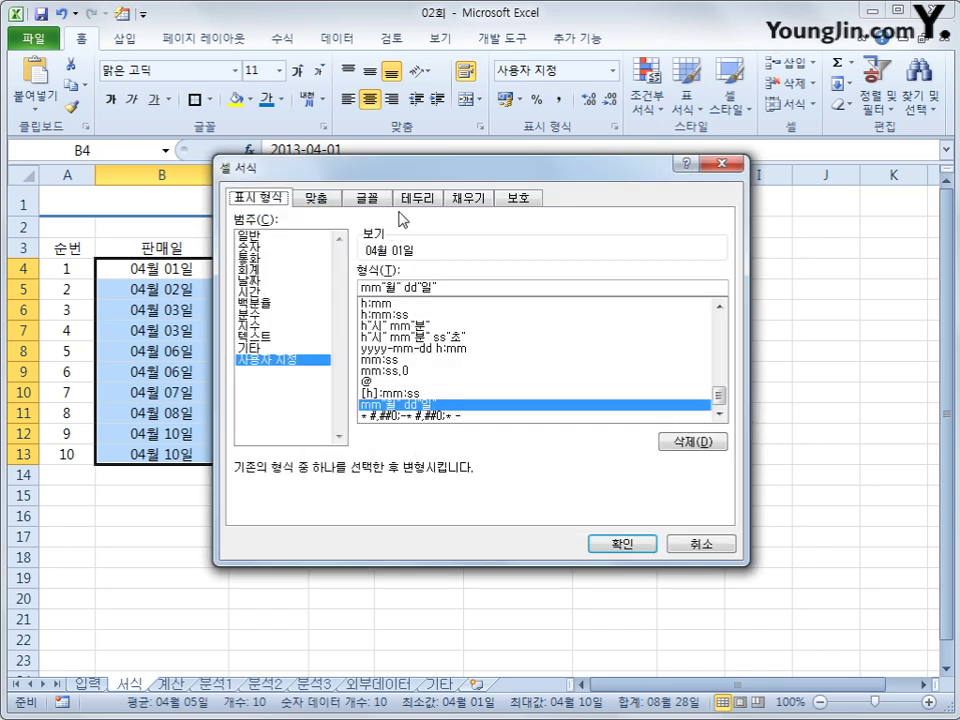
pyautogui.moveTo(412, 165); pyautogui.dragTo(512, 113)
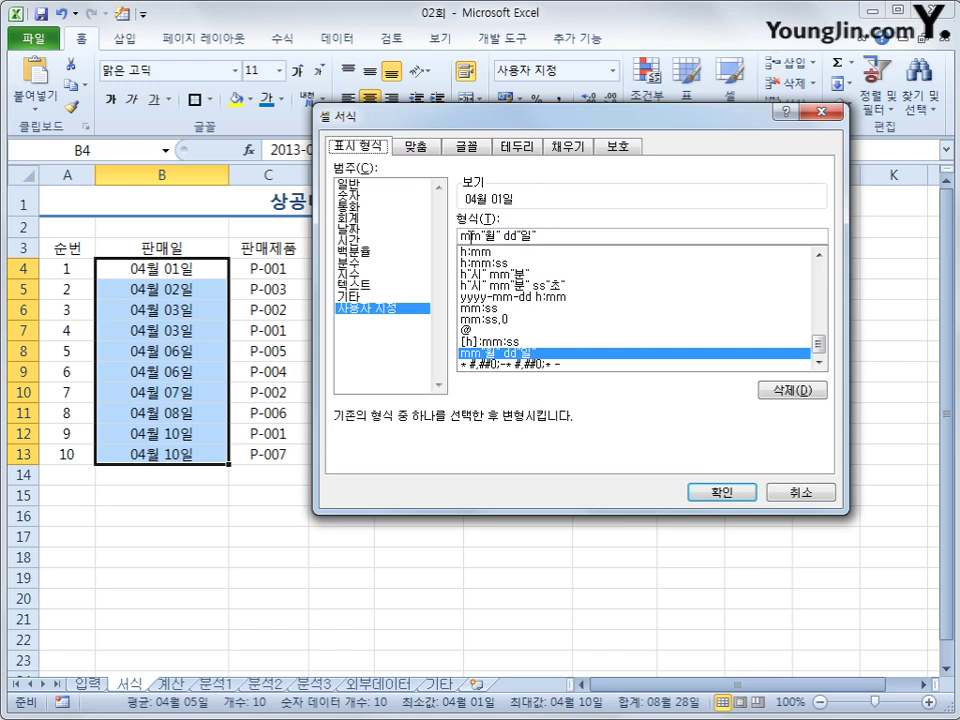
pyautogui.click(460, 236)
pyautogui.press('Delete')
pyautogui.press('Right')
pyautogui.press('Right')
pyautogui.press('Right')
pyautogui.press('Right')
pyautogui.press('Right')
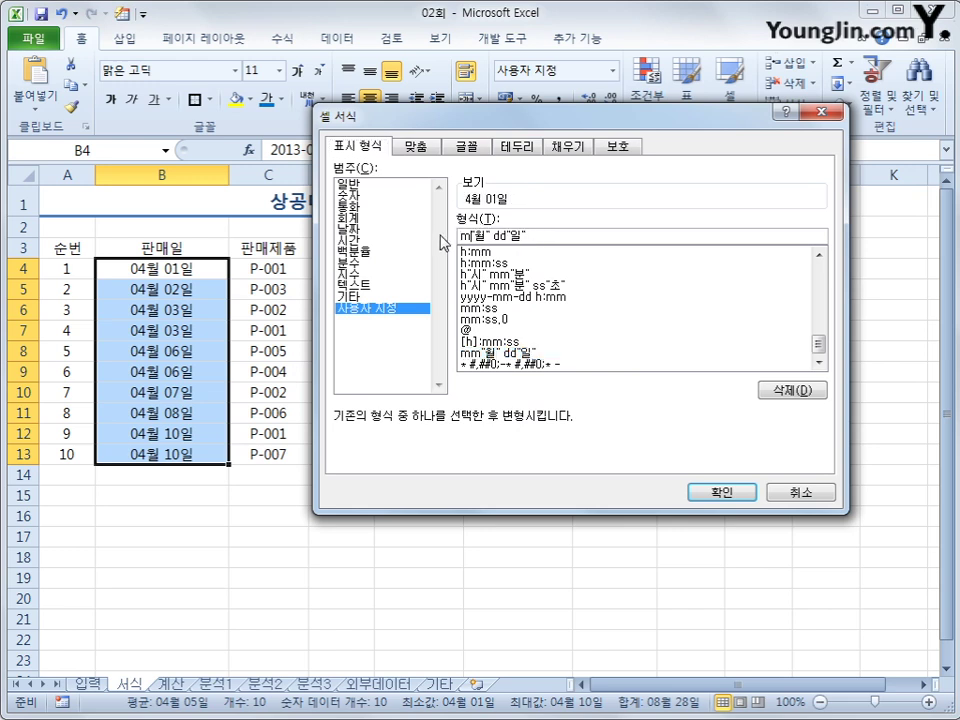
# Shorten the day code to d, append the weekday code aaa, and apply the format m"월" d"일" aaa to B4:B13.
pyautogui.press('Delete')
pyautogui.press('Right')
pyautogui.press('Right')
pyautogui.press('Right')
pyautogui.press('Right')
pyautogui.write('ㅁ')
pyautogui.press('BackSpace')
pyautogui.write('aaa')
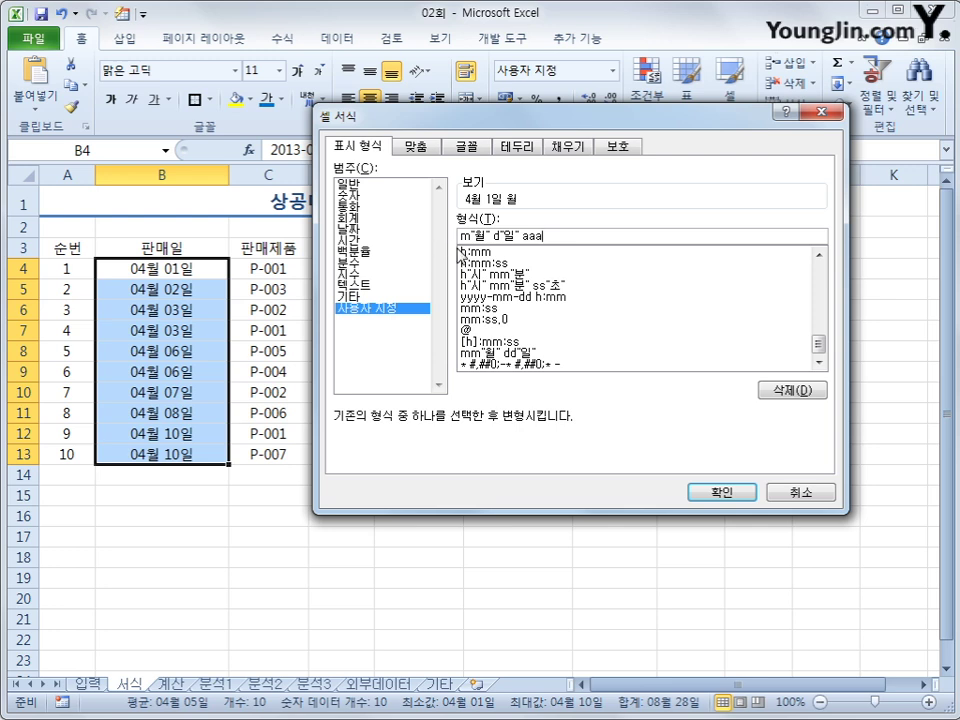
pyautogui.click(708, 490)
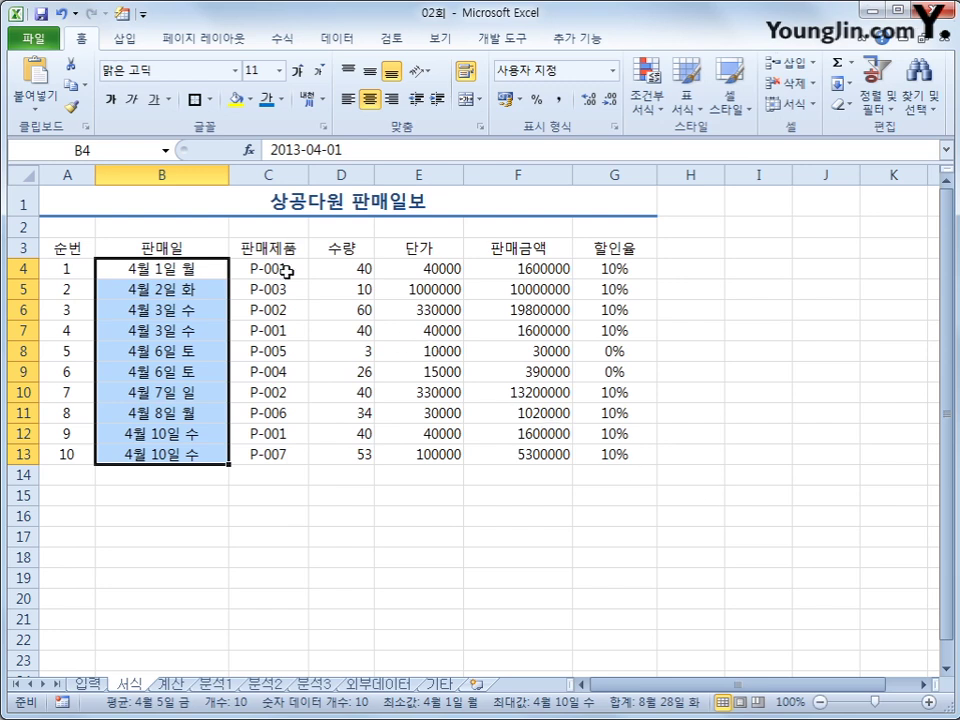
# Define the name 판매제품 for the range C4:C13.
pyautogui.moveTo(268, 268); pyautogui.dragTo(264, 454)
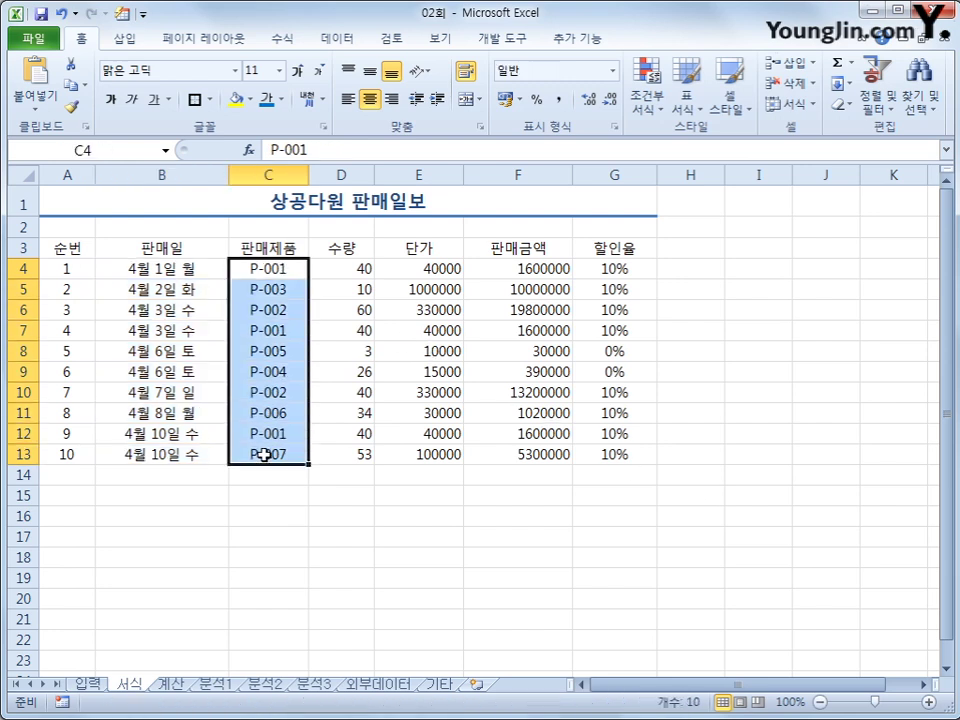
pyautogui.click(117, 149)
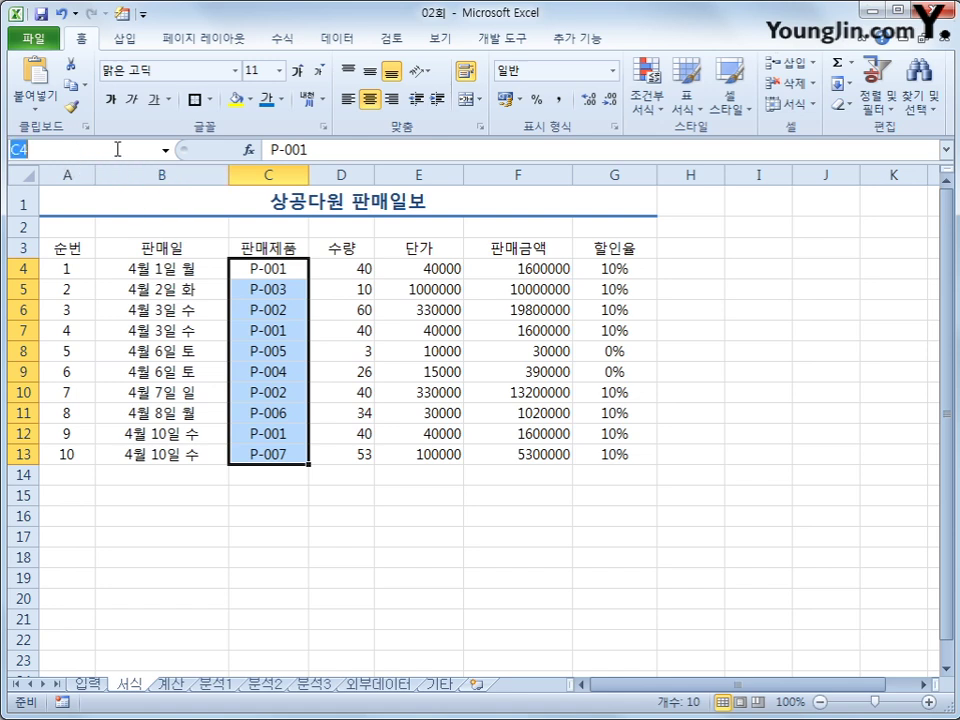
pyautogui.write('vks')
pyautogui.press('BackSpace')
pyautogui.press('BackSpace')
pyautogui.press('BackSpace')
pyautogui.write('판매제품')
pyautogui.press('Return')
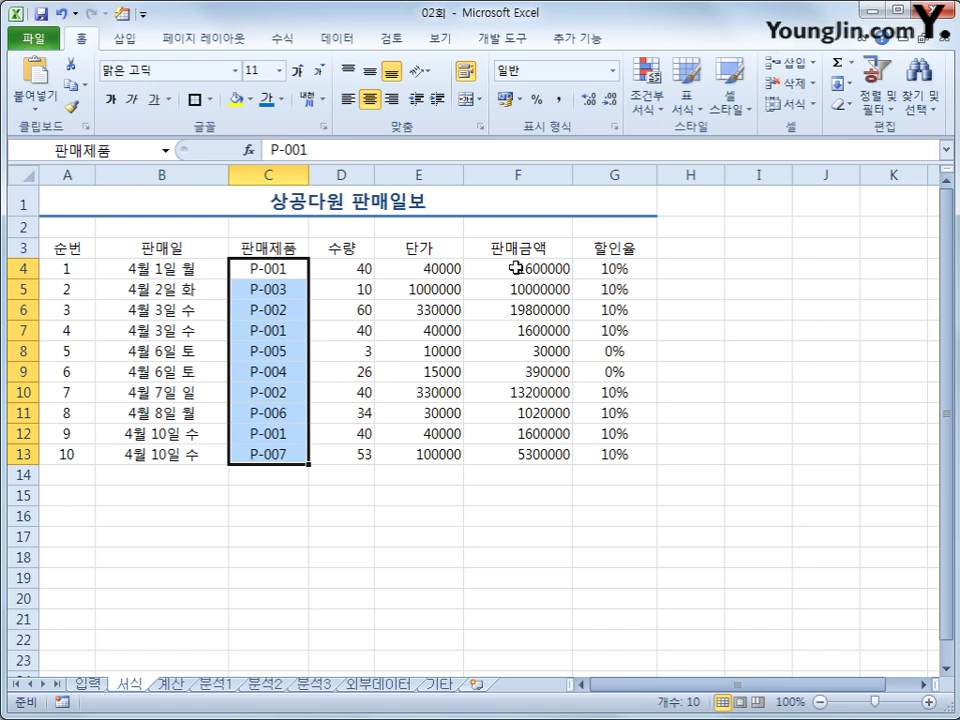
# Apply the comma style to the sales amounts in F4:F13.
pyautogui.moveTo(514, 268); pyautogui.dragTo(502, 454)
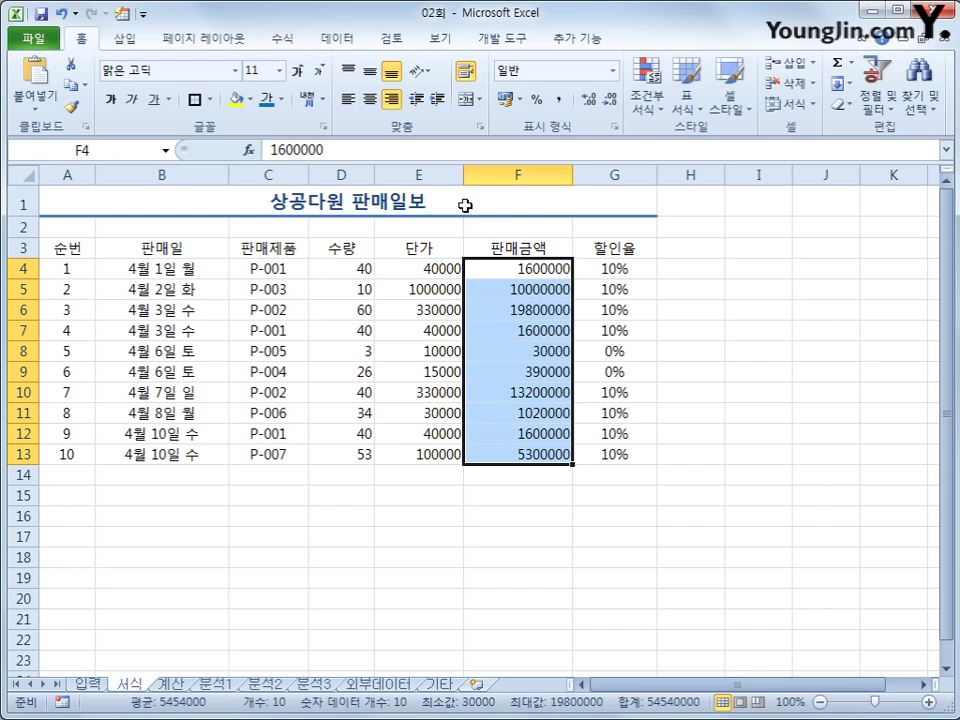
pyautogui.click(558, 99)
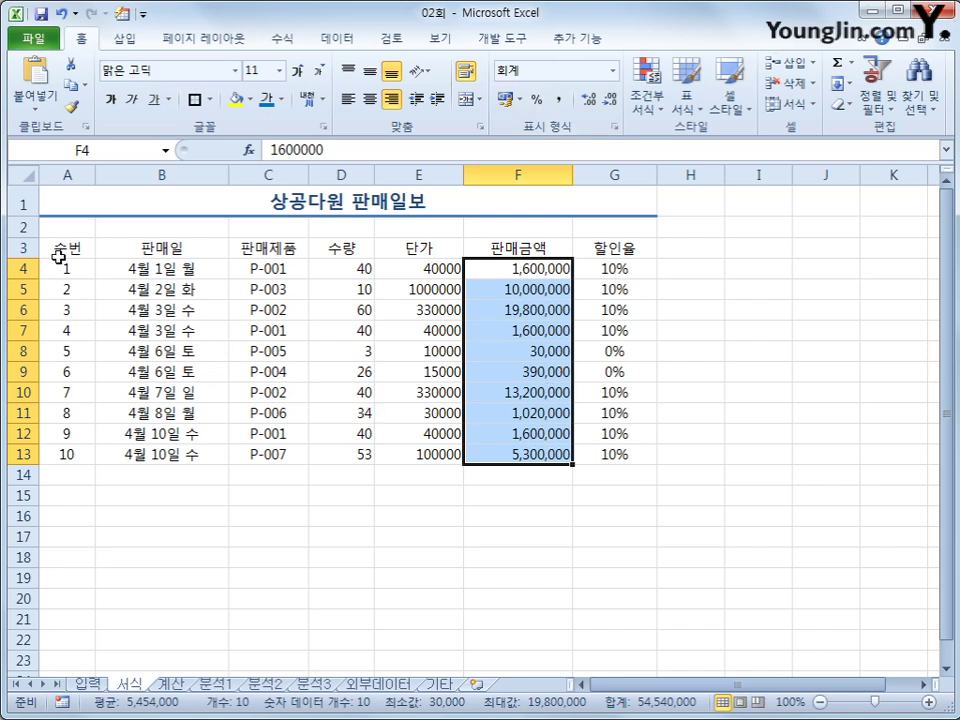
# Apply all borders to the table A3:G13, followed by a thick box border around it.
pyautogui.moveTo(60, 248); pyautogui.dragTo(587, 445)
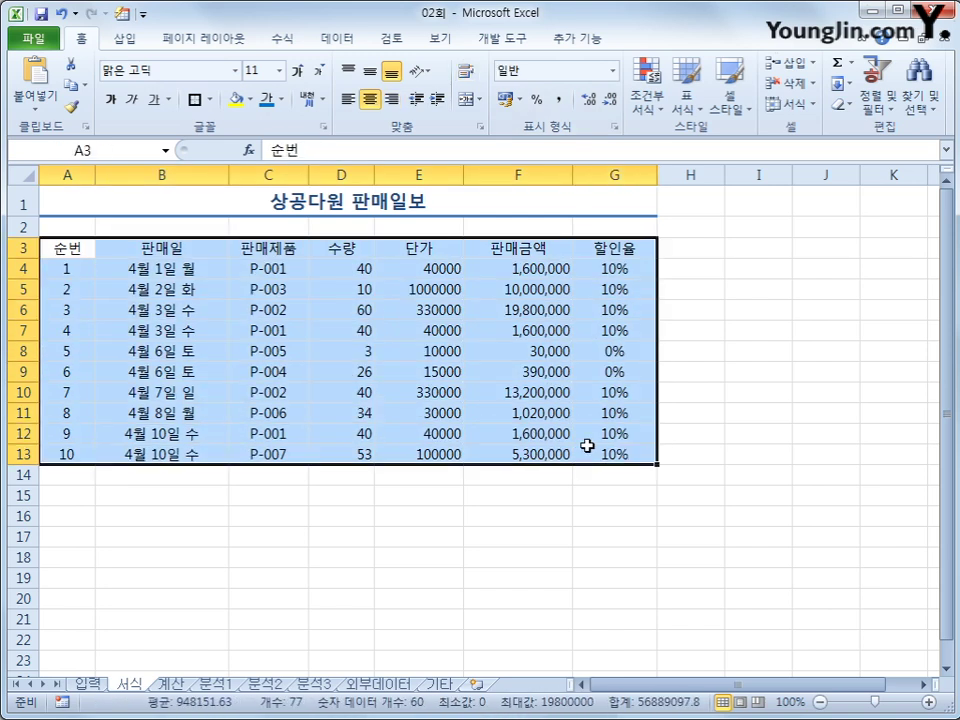
pyautogui.click(211, 101)
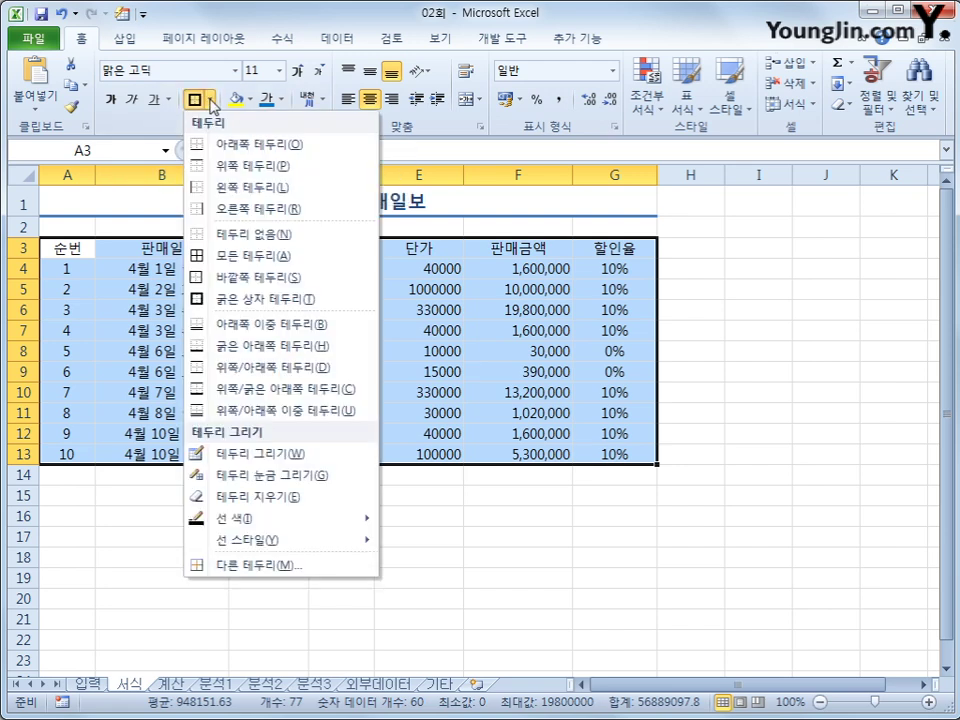
pyautogui.click(257, 256)
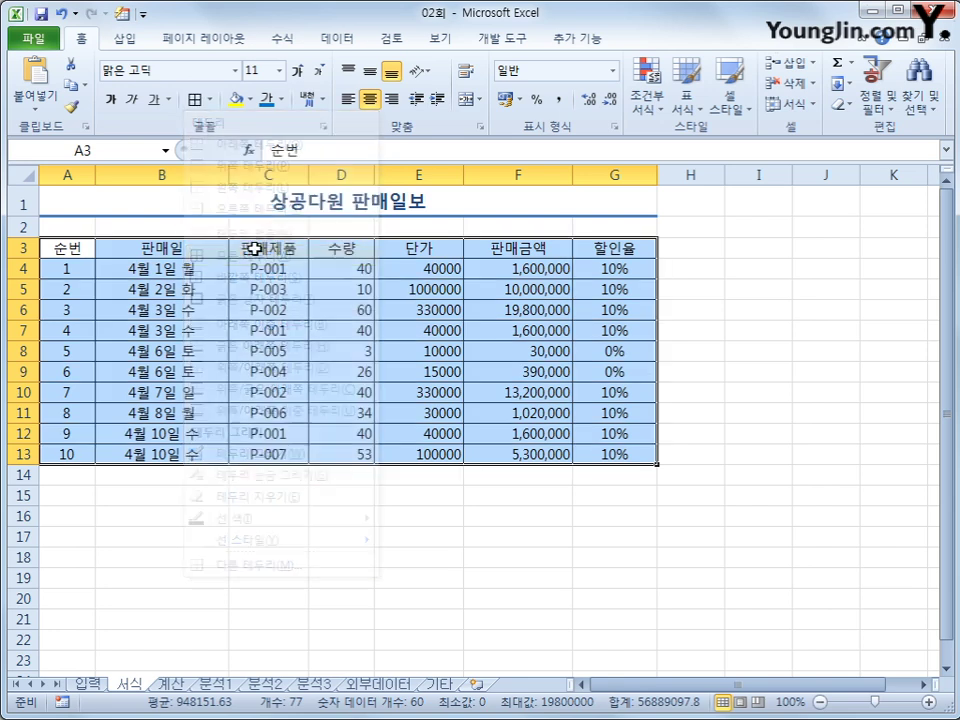
pyautogui.click(208, 100)
pyautogui.click(253, 298)
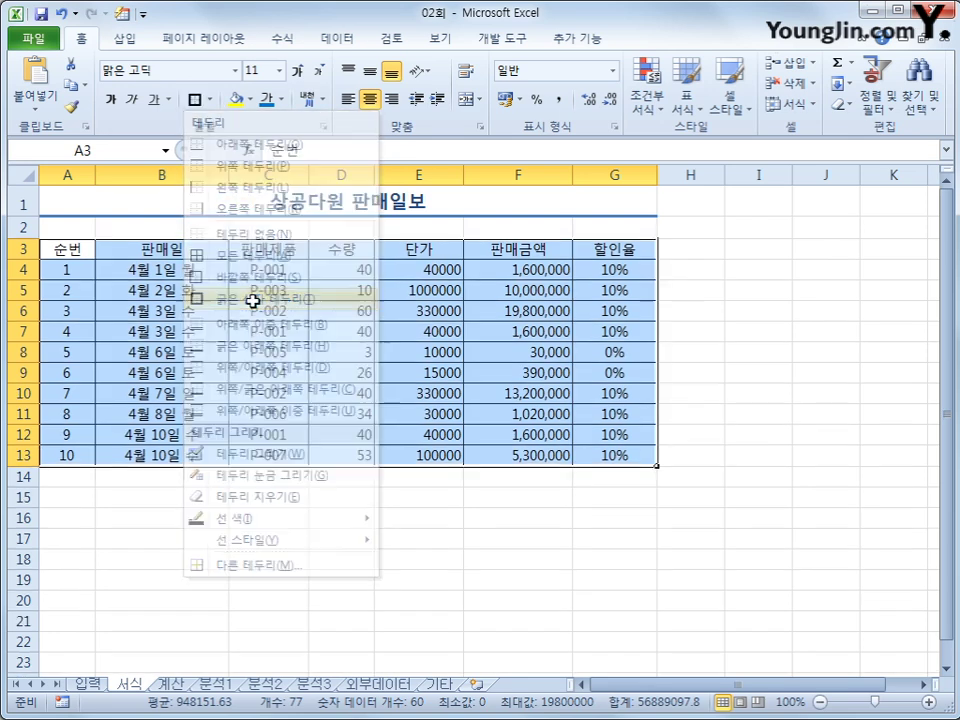
pyautogui.click(602, 450)
pyautogui.click(720, 552)
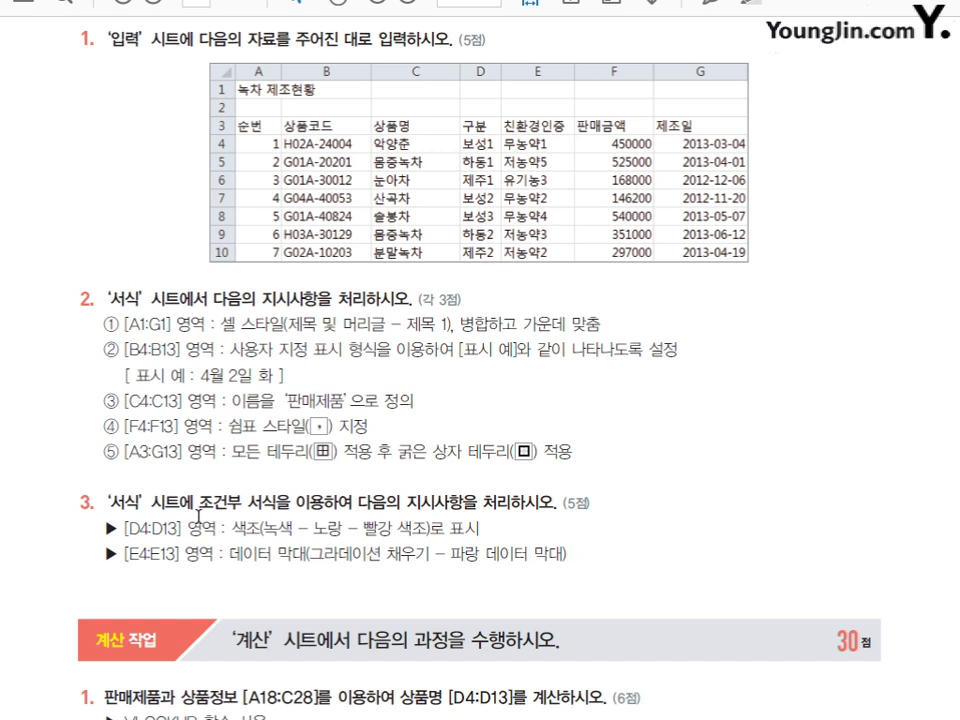
# Switch to the exam document and read question 3's conditional formatting instructions for D4:D13 and E4:E13.
pyautogui.moveTo(232, 530); pyautogui.dragTo(487, 529)
pyautogui.moveTo(236, 553); pyautogui.dragTo(567, 559)
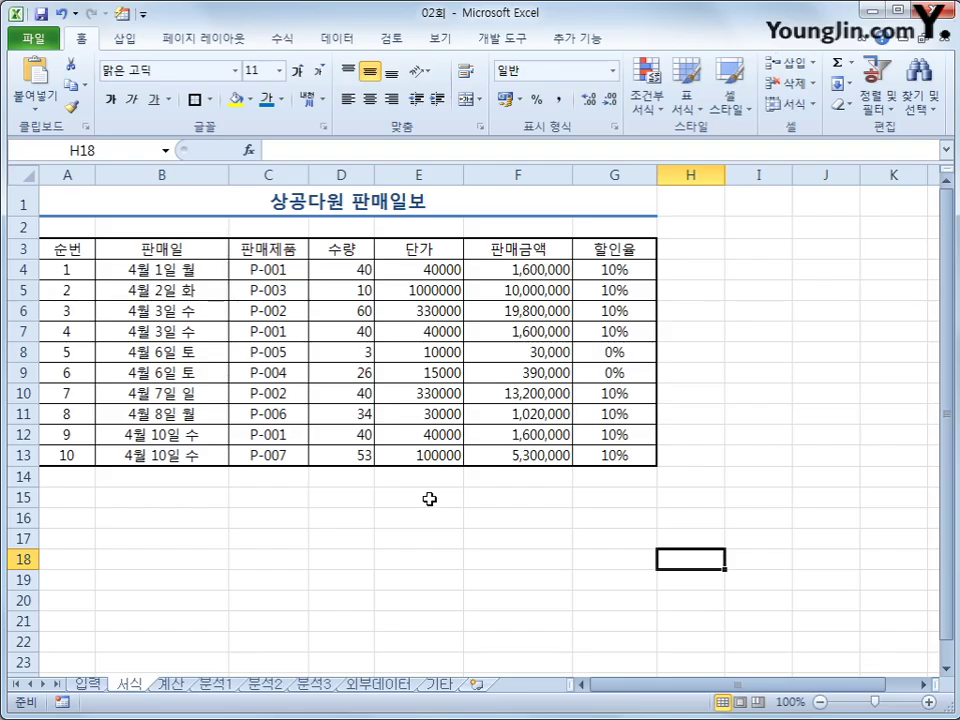
# Apply the green-yellow-red color scale conditional formatting to the quantities in D4:D13.
pyautogui.moveTo(334, 271); pyautogui.dragTo(353, 460)
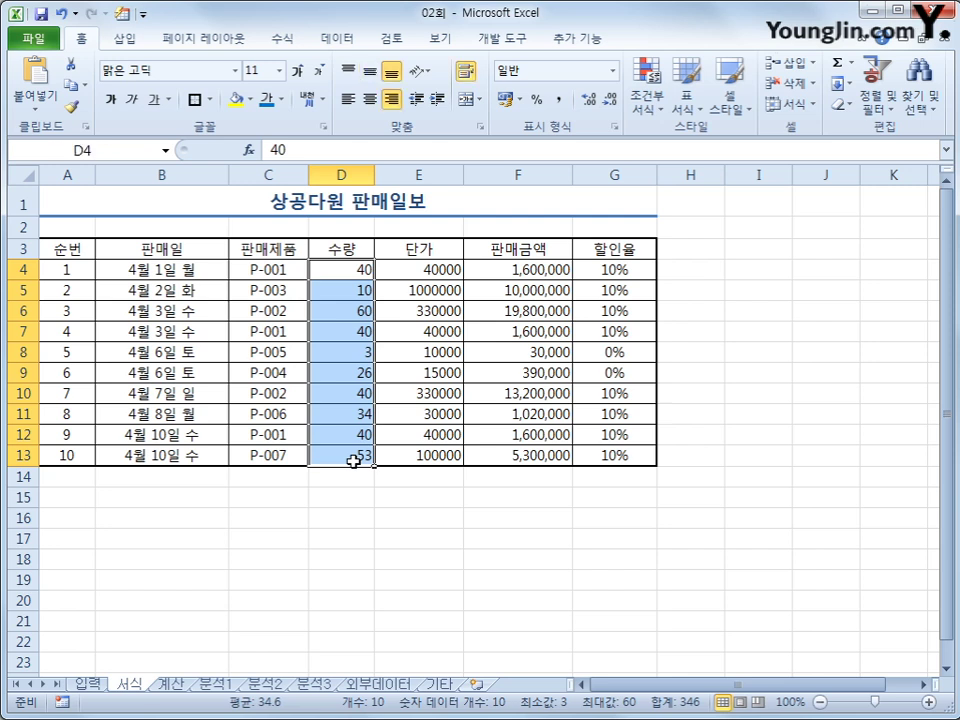
pyautogui.click(654, 117)
pyautogui.moveTo(683, 276)
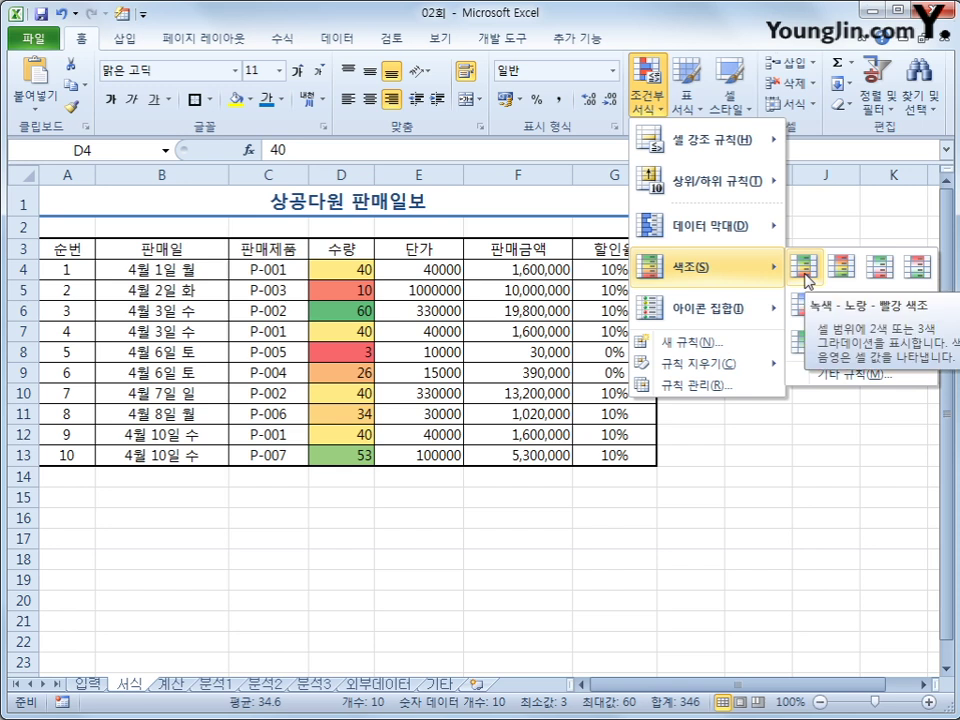
pyautogui.click(804, 268)
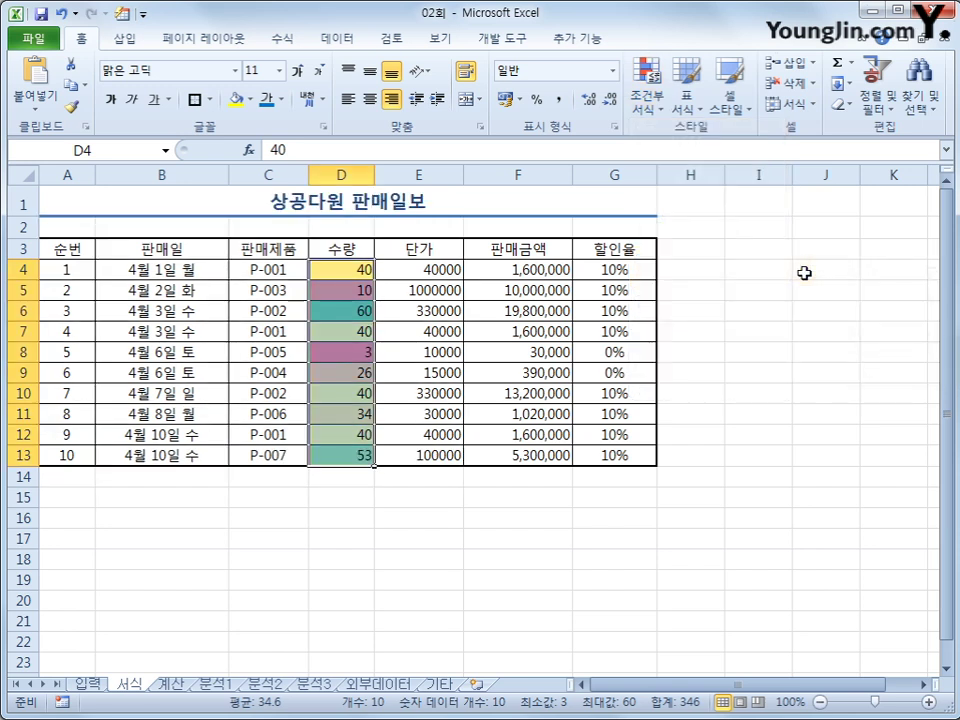
# Apply blue gradient-fill data bars to the unit prices in E4:E13 and deselect the range.
pyautogui.moveTo(437, 270); pyautogui.dragTo(442, 454)
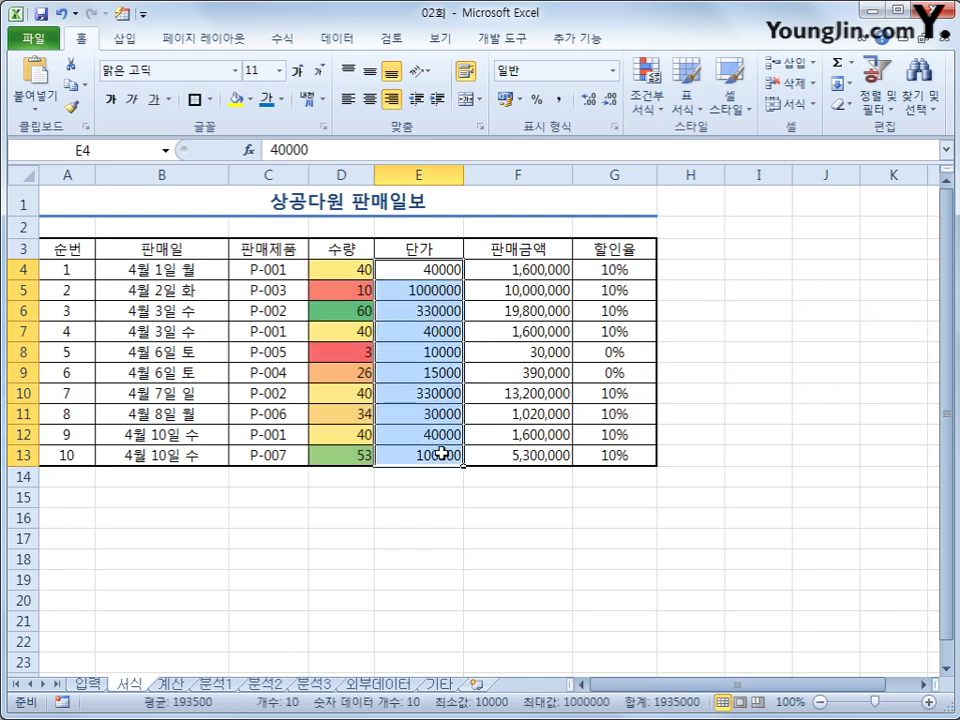
pyautogui.click(646, 98)
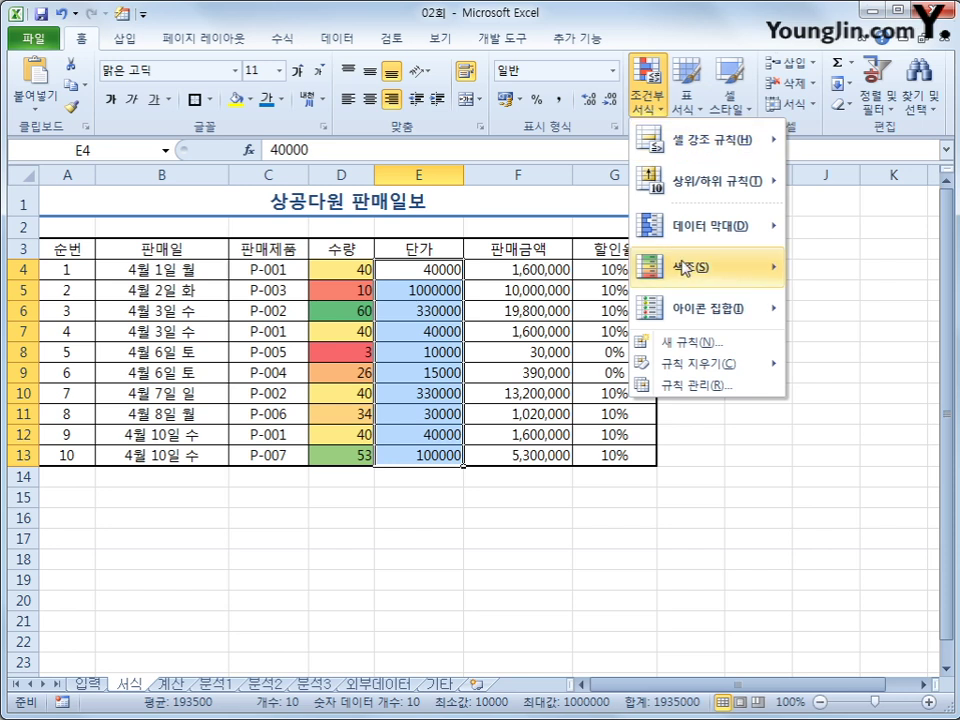
pyautogui.moveTo(700, 240)
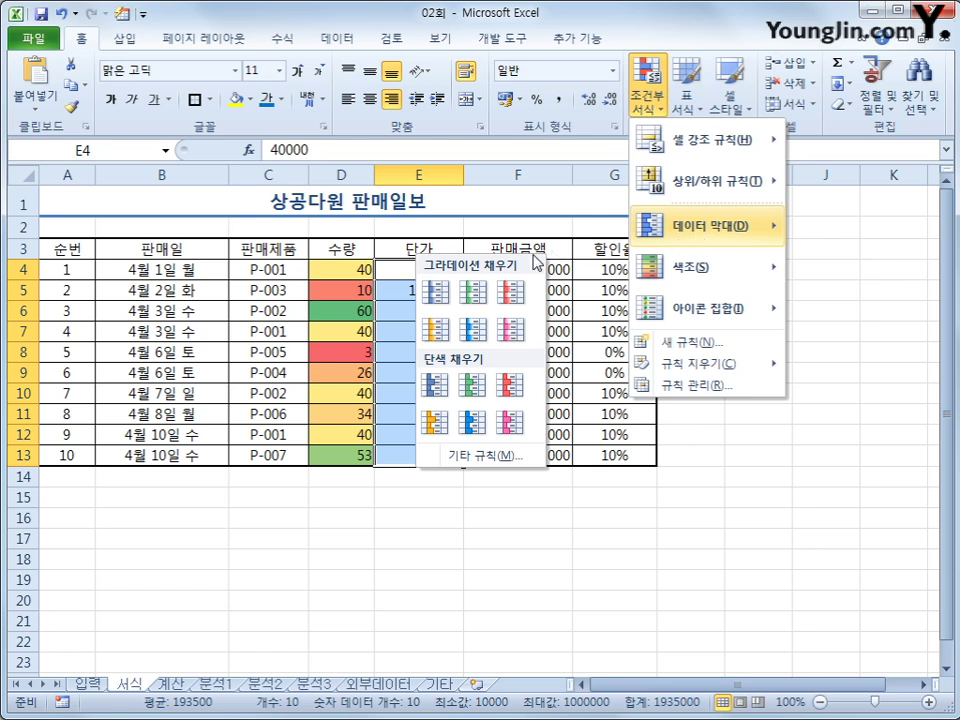
pyautogui.click(452, 295)
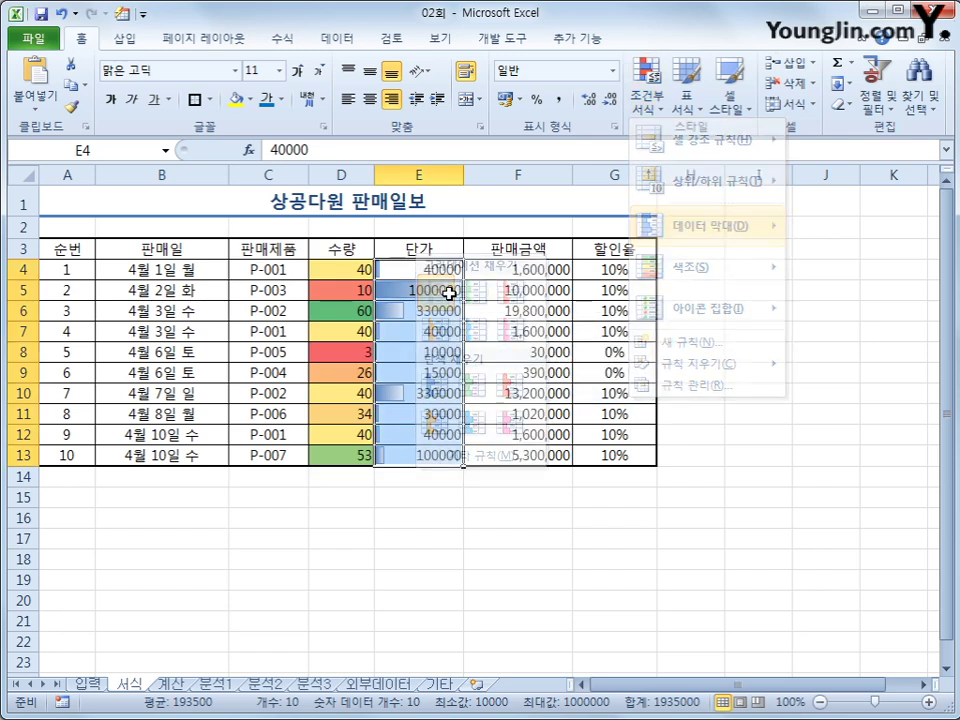
pyautogui.click(690, 539)
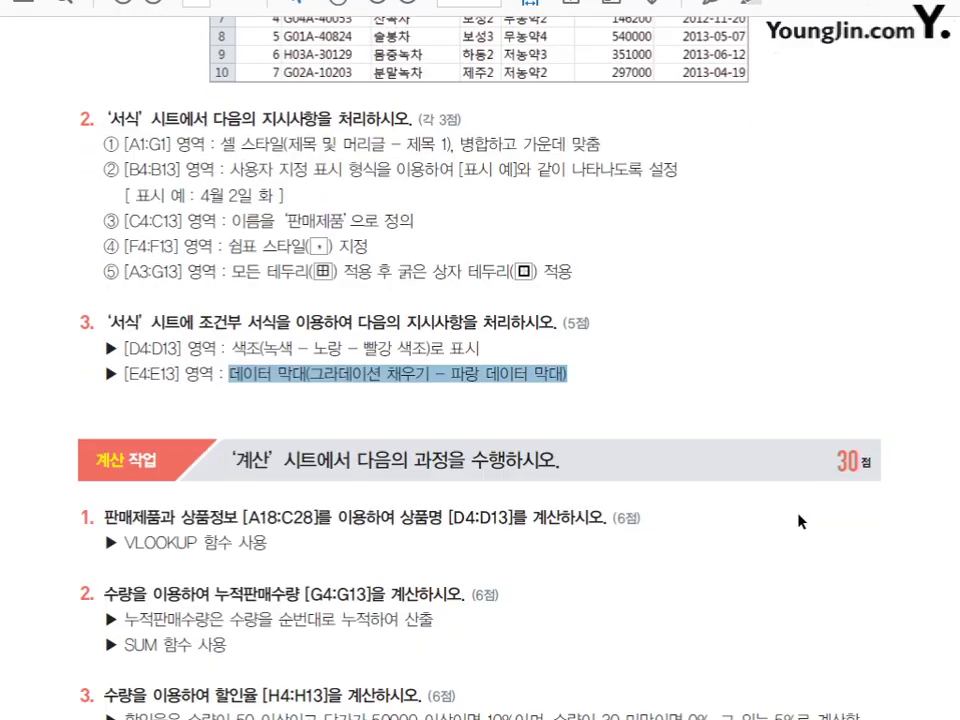
# Switch to the exam document and read questions 1 to 5 of the 계산 section, noting each target range and required function.
pyautogui.scroll(-3, 797, 517)
pyautogui.scroll(-1, 797, 517)
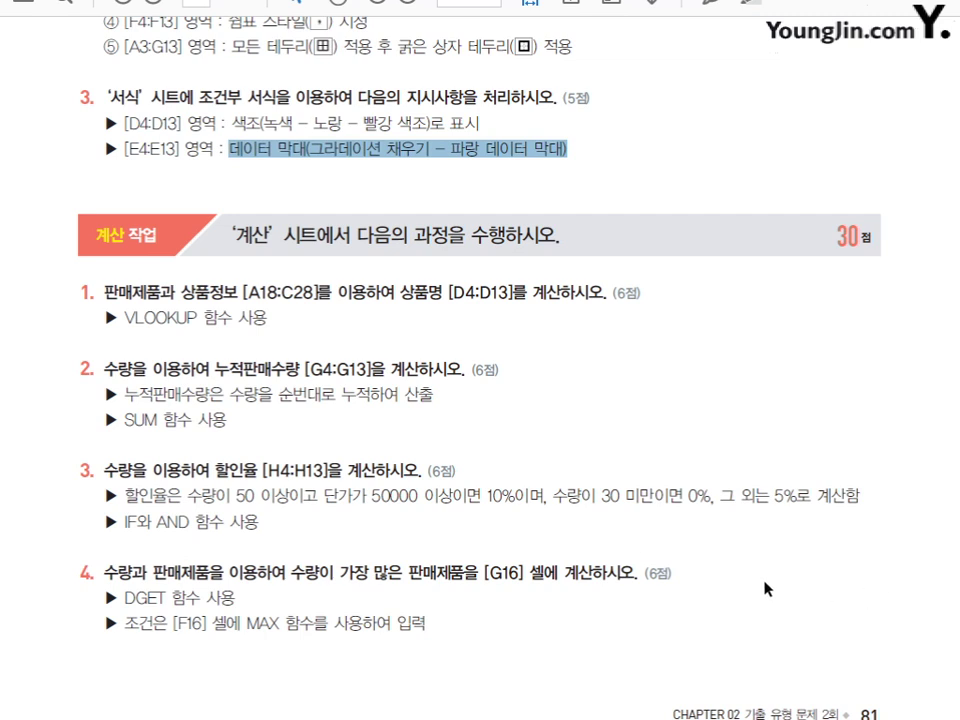
pyautogui.click(125, 317)
pyautogui.moveTo(125, 317); pyautogui.dragTo(205, 325)
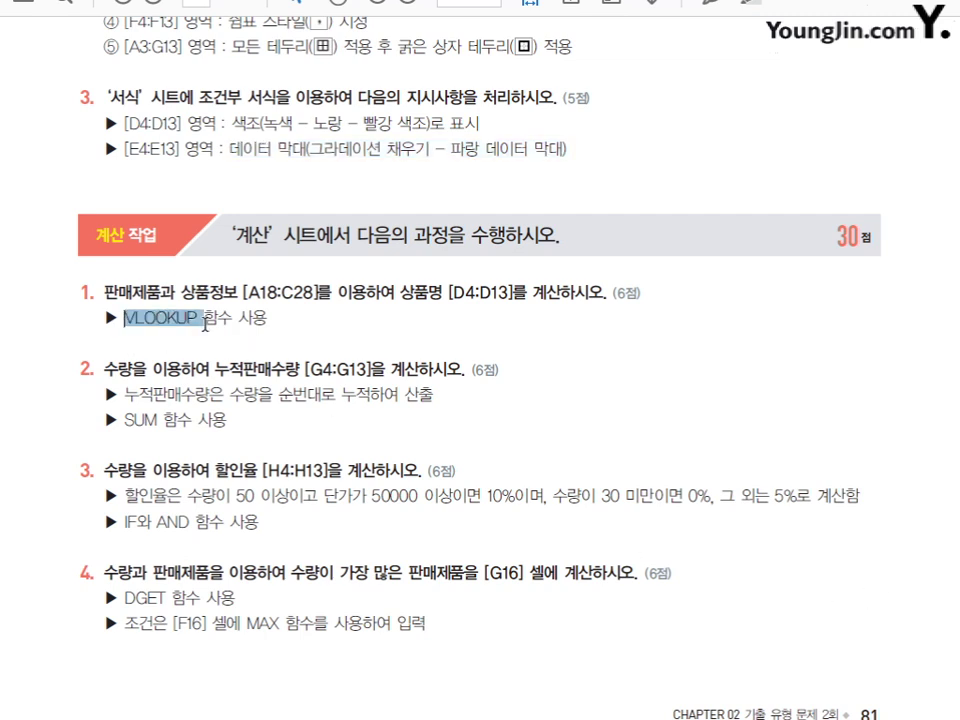
pyautogui.moveTo(400, 293); pyautogui.dragTo(444, 294)
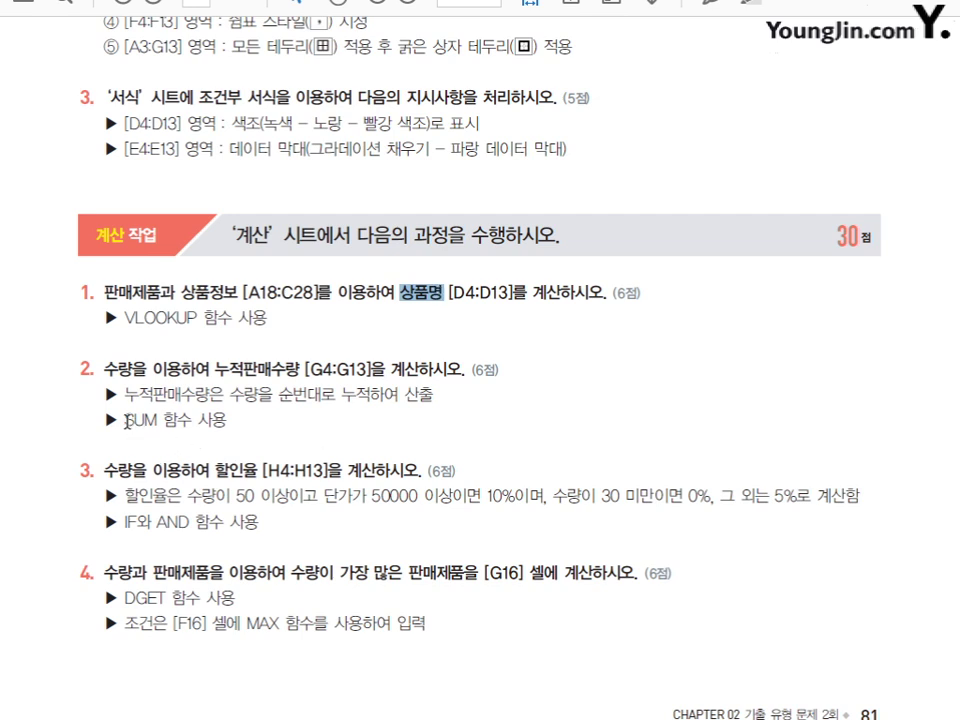
pyautogui.moveTo(124, 420); pyautogui.dragTo(160, 424)
pyautogui.moveTo(214, 369); pyautogui.dragTo(306, 371)
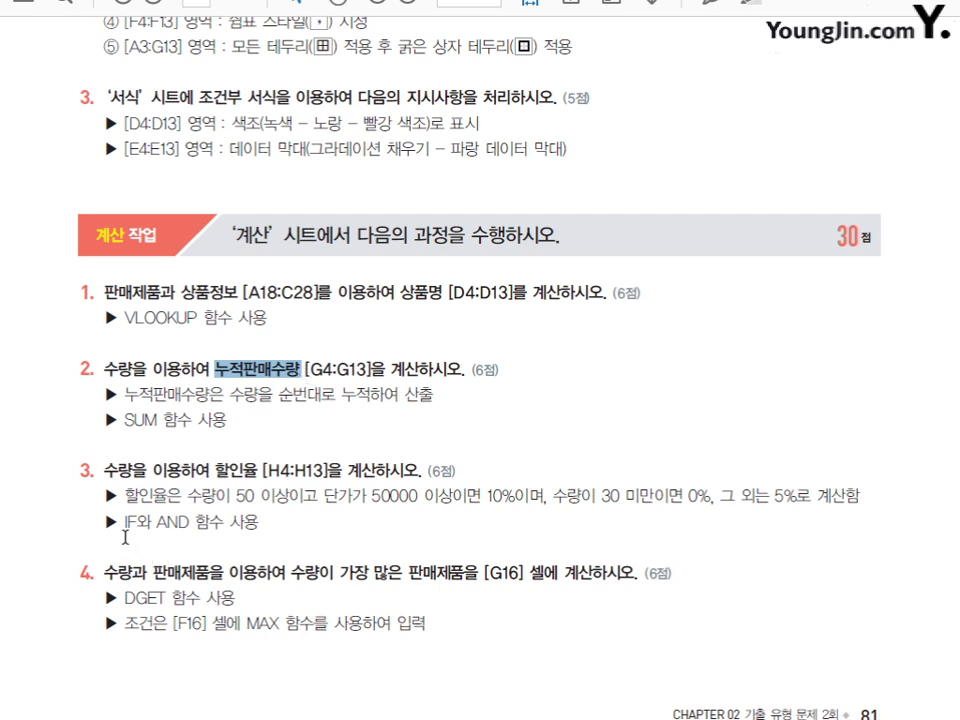
pyautogui.moveTo(123, 522); pyautogui.dragTo(180, 522)
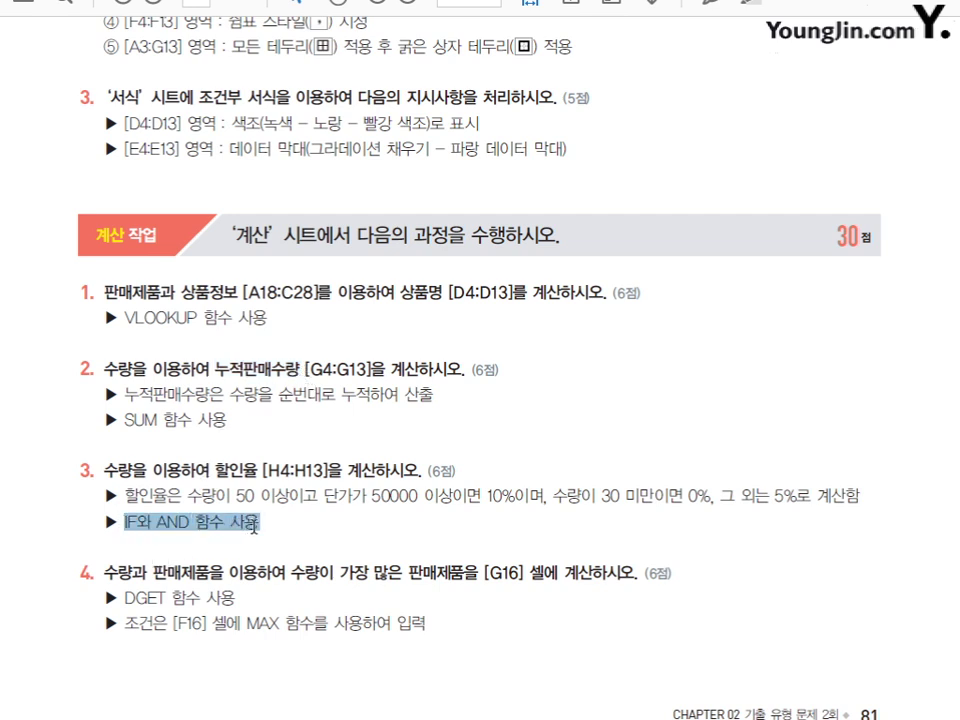
pyautogui.click(208, 469)
pyautogui.moveTo(209, 469); pyautogui.dragTo(256, 469)
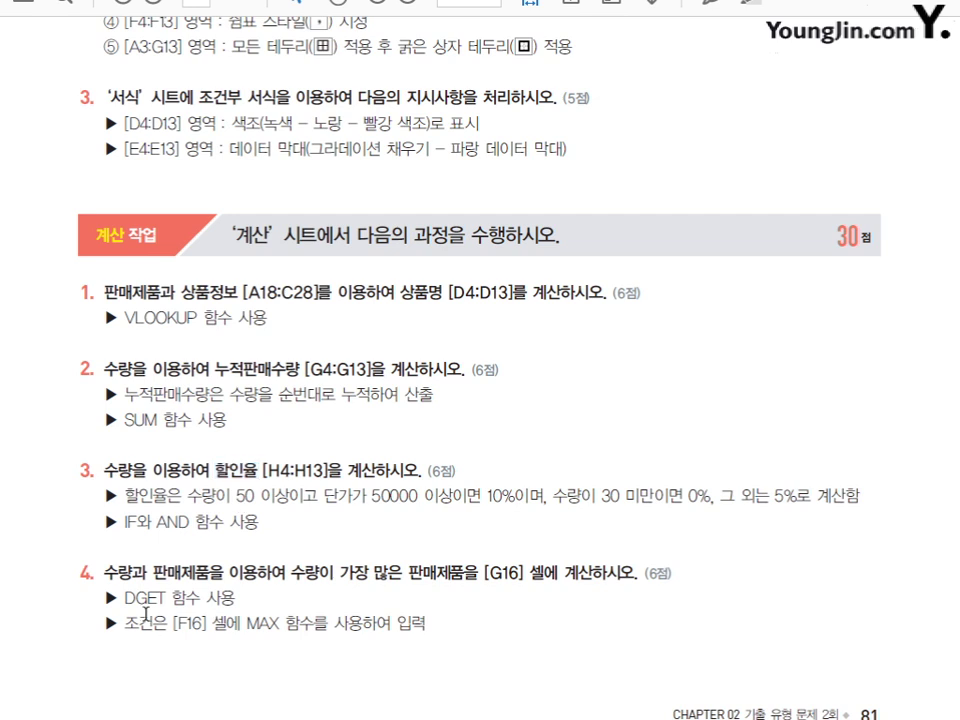
pyautogui.moveTo(125, 598); pyautogui.dragTo(196, 600)
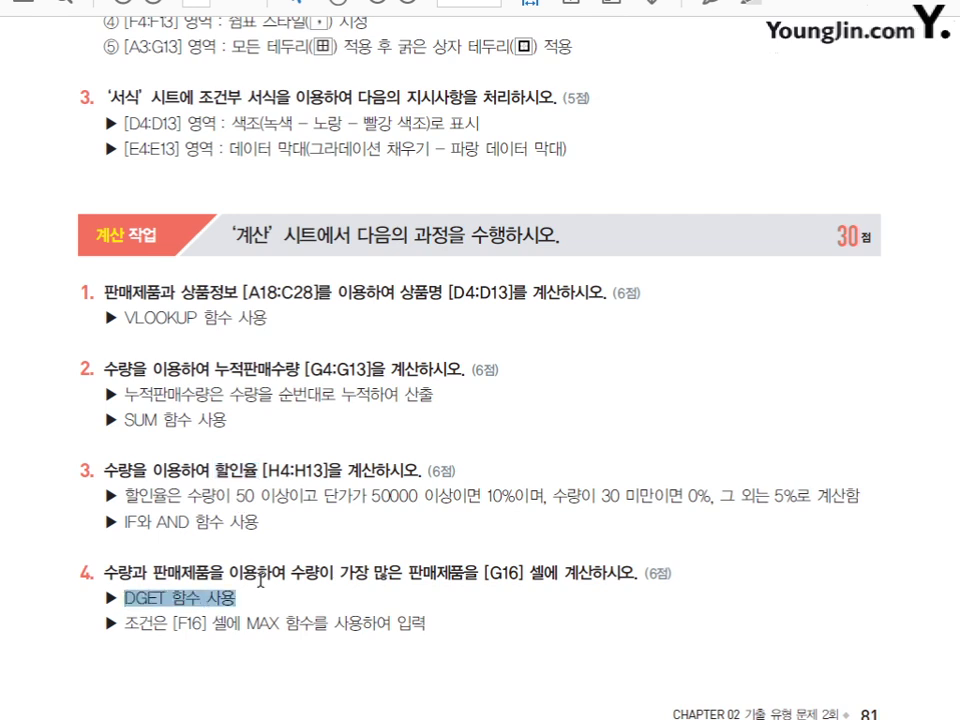
pyautogui.moveTo(291, 574); pyautogui.dragTo(438, 580)
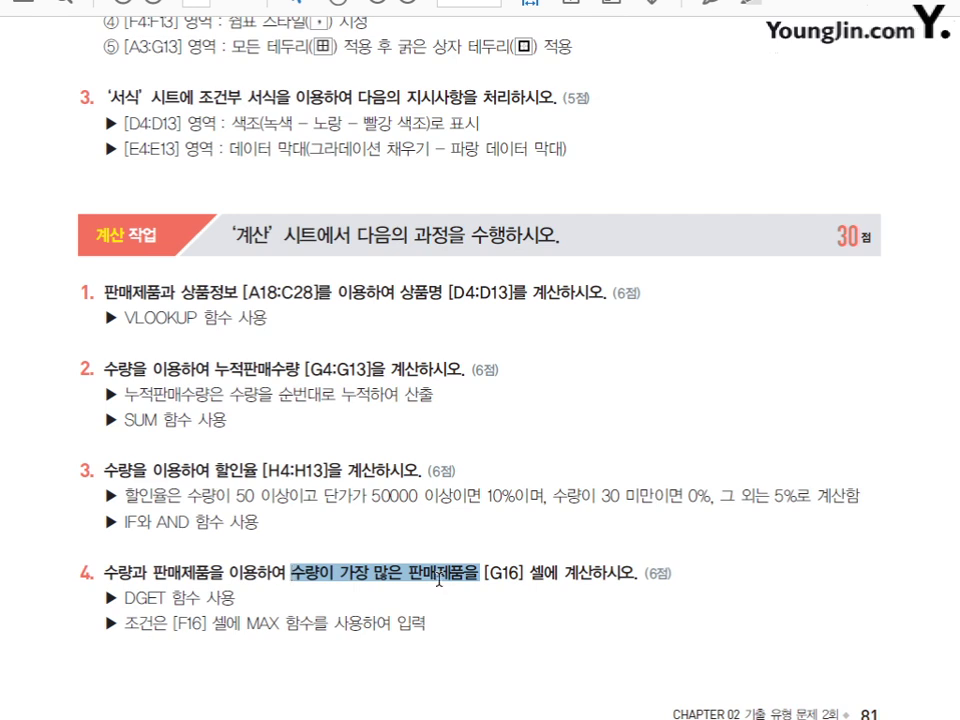
pyautogui.scroll(-6, 544, 643)
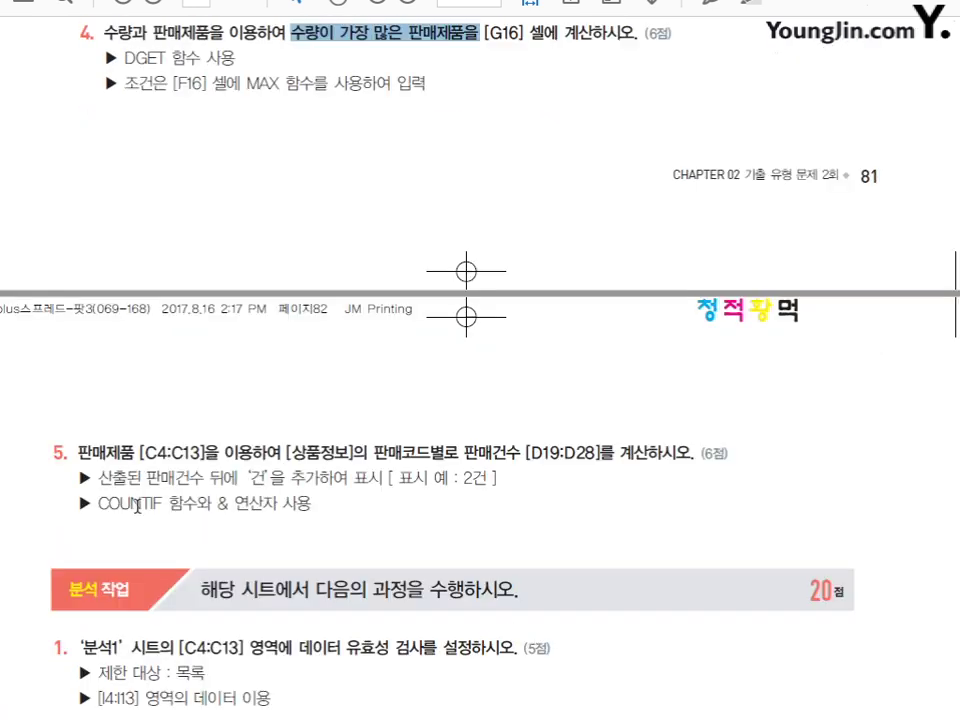
pyautogui.moveTo(104, 503); pyautogui.dragTo(158, 503)
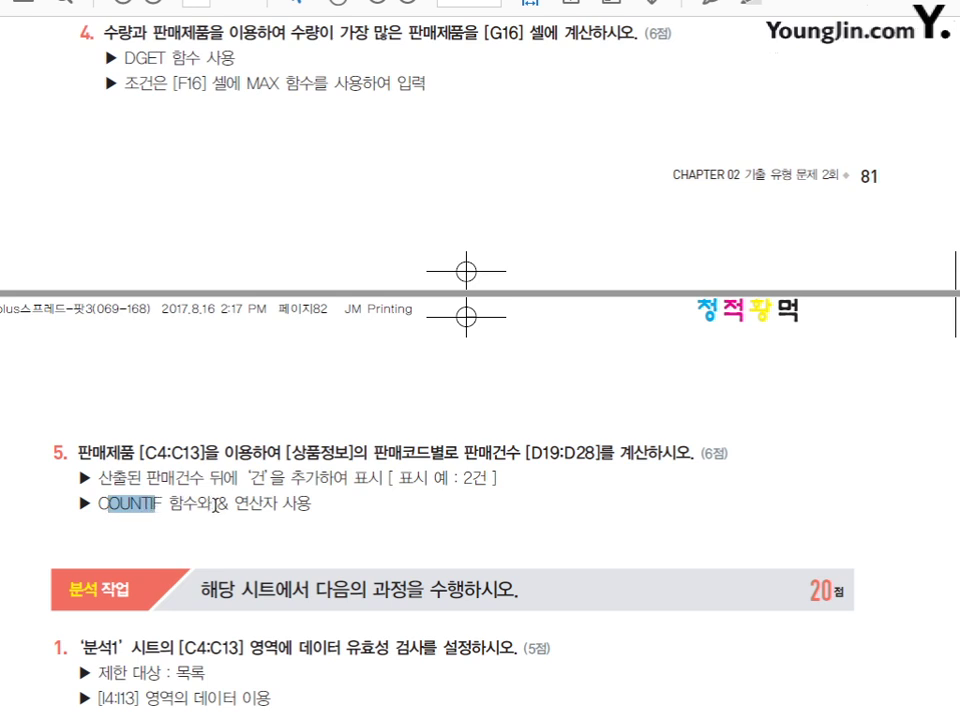
pyautogui.moveTo(216, 503); pyautogui.dragTo(277, 507)
pyautogui.click(415, 480)
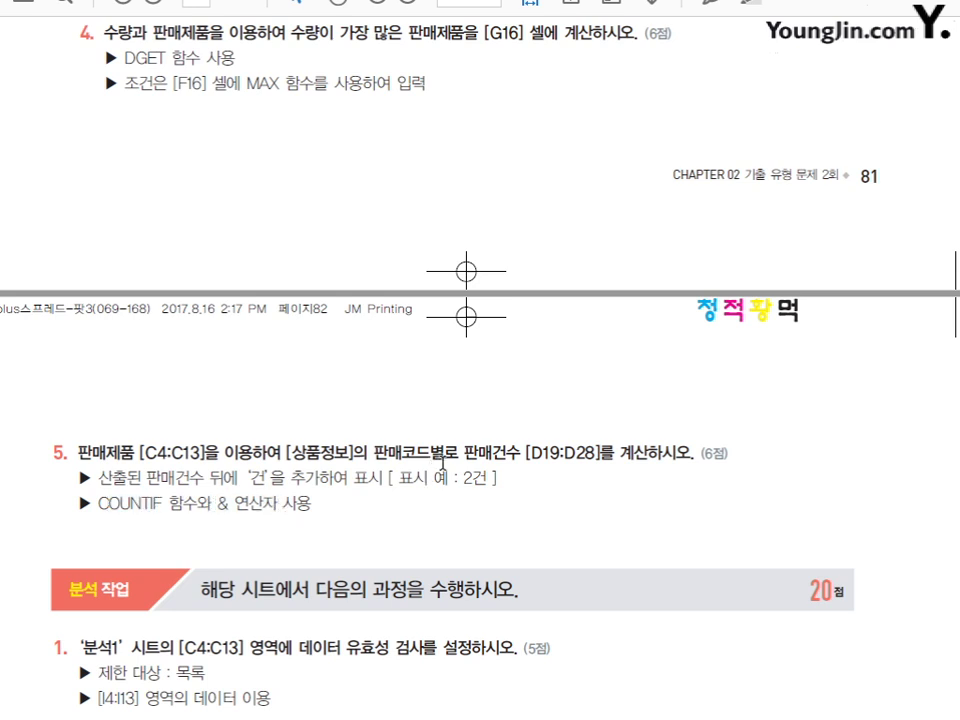
pyautogui.moveTo(463, 452); pyautogui.dragTo(467, 482)
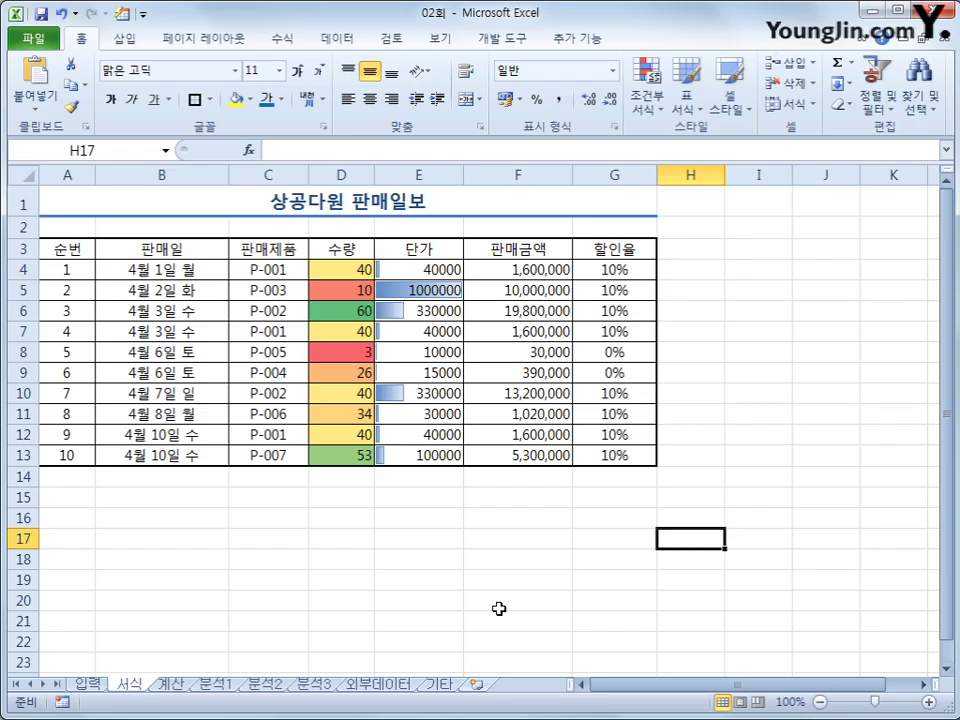
# Switch back to the workbook's 계산 sheet and examine the 상품정보 lookup table in A18:C28.
pyautogui.click(170, 686)
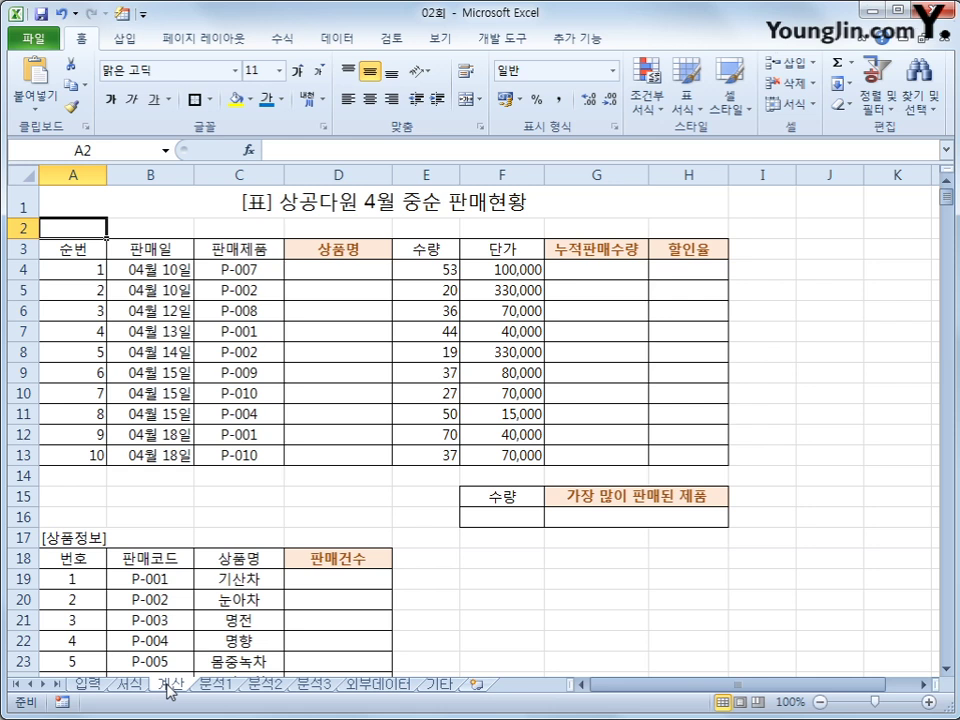
pyautogui.click(337, 272)
pyautogui.scroll(-4, 341, 465)
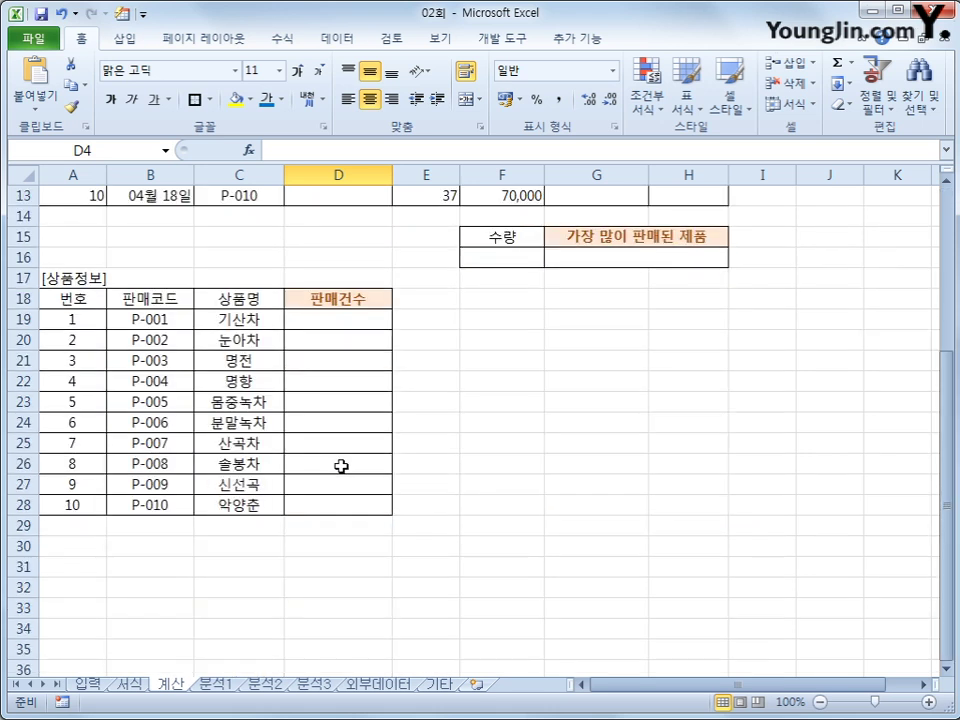
pyautogui.scroll(2, 341, 465)
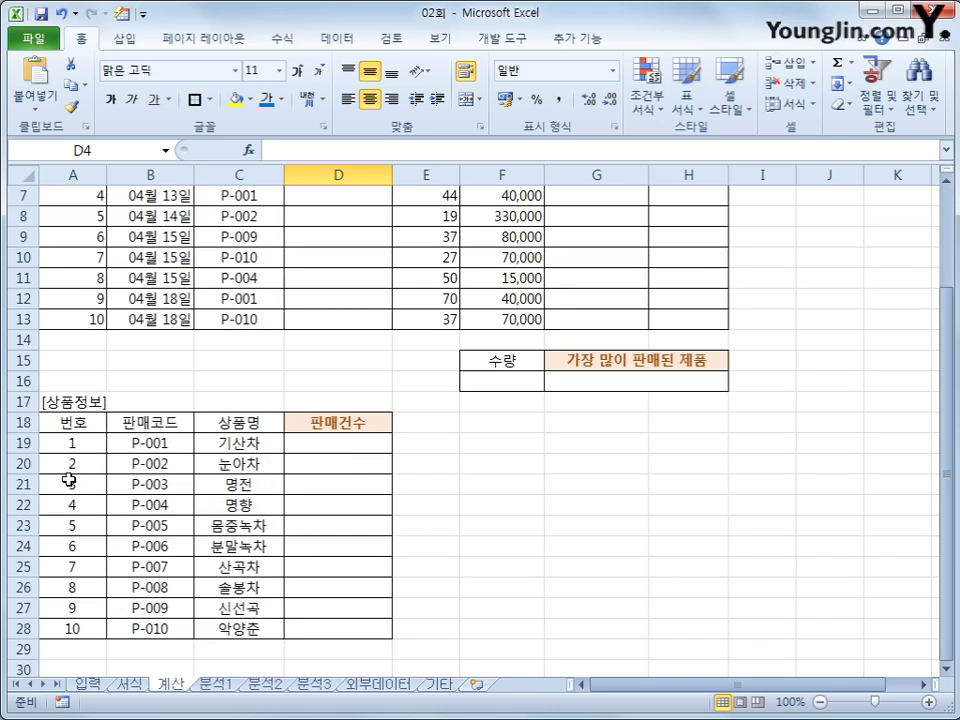
pyautogui.moveTo(50, 422); pyautogui.dragTo(228, 632)
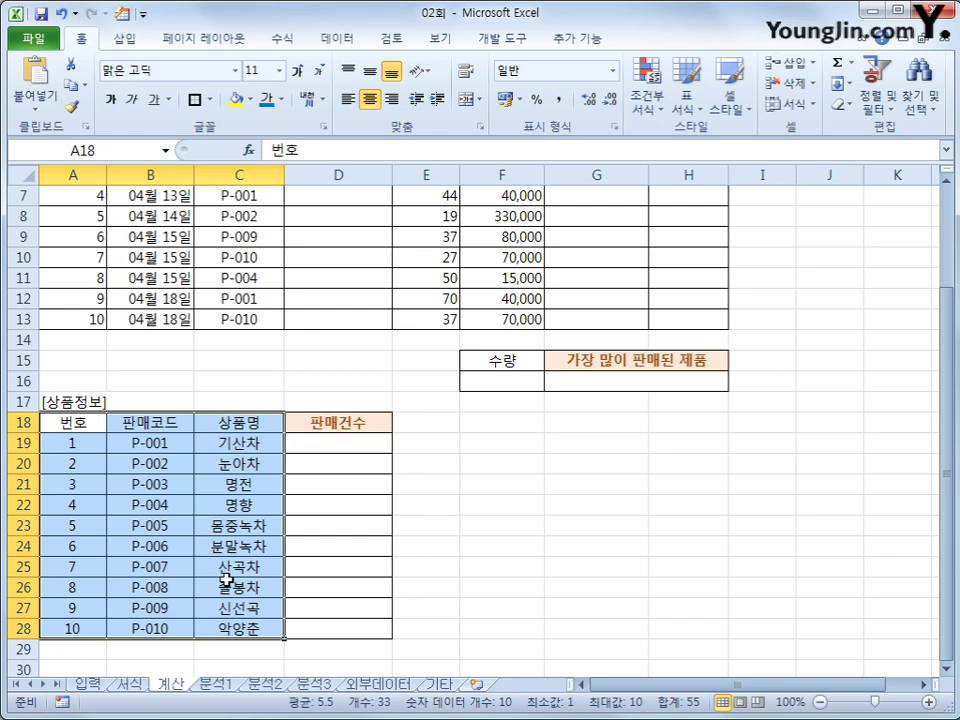
# Start a VLOOKUP function in D4 for the product name, with C4 as the lookup value.
pyautogui.scroll(2, 226, 580)
pyautogui.click(326, 272)
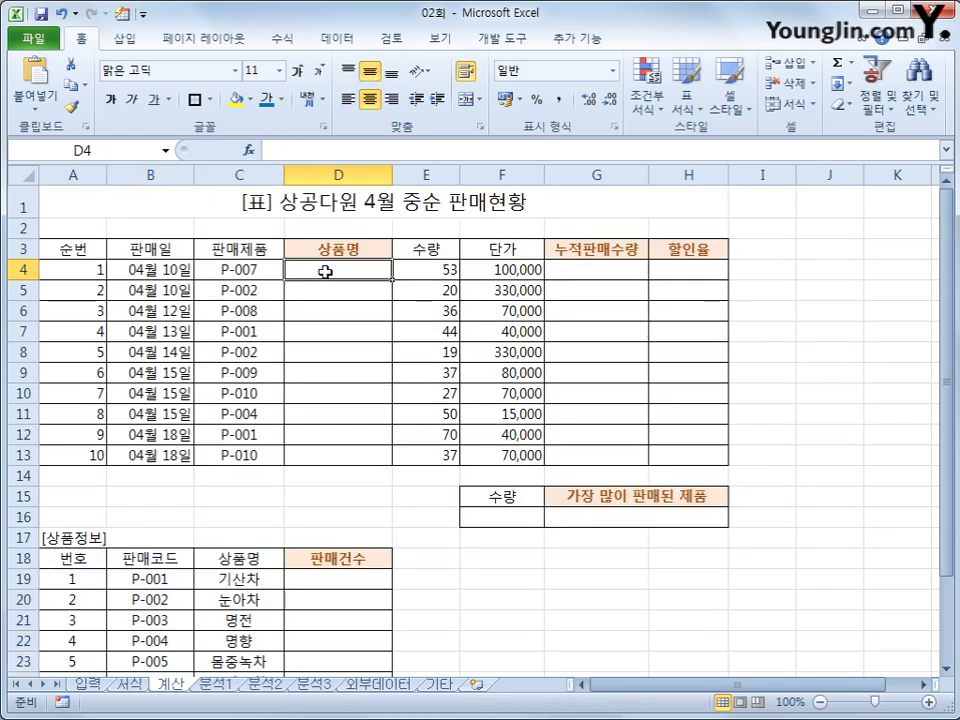
pyautogui.click(283, 38)
pyautogui.click(348, 64)
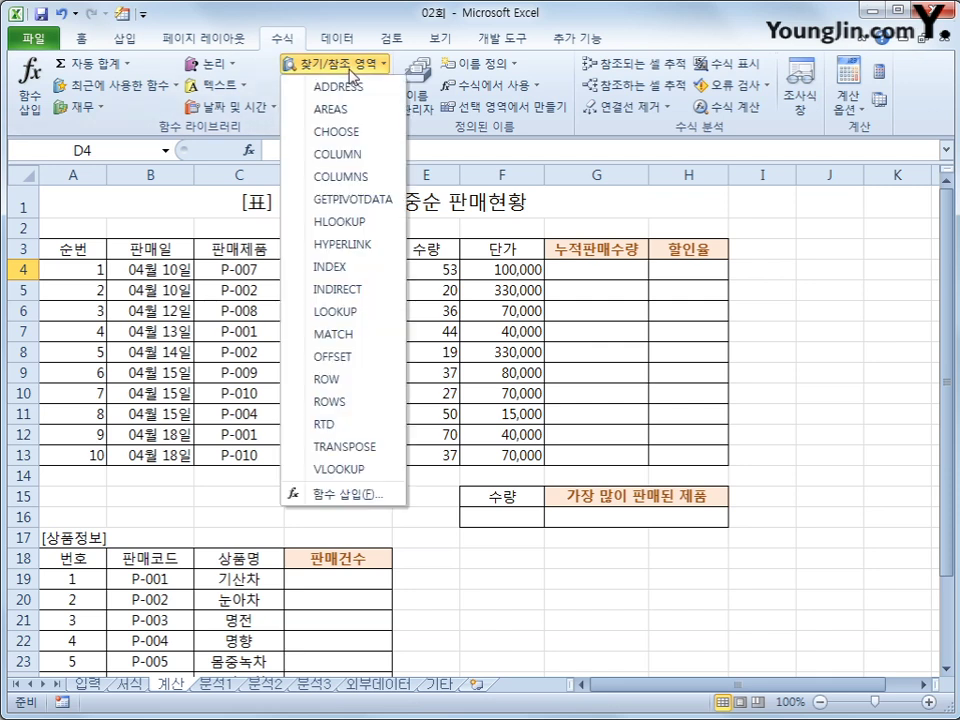
pyautogui.click(330, 466)
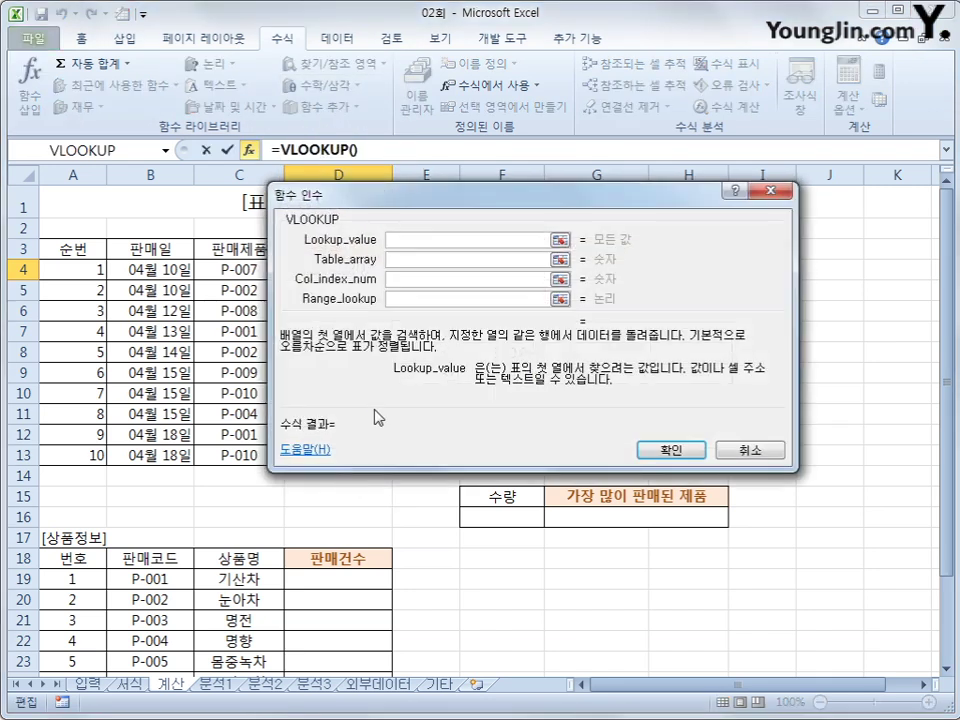
pyautogui.moveTo(378, 417); pyautogui.dragTo(496, 458)
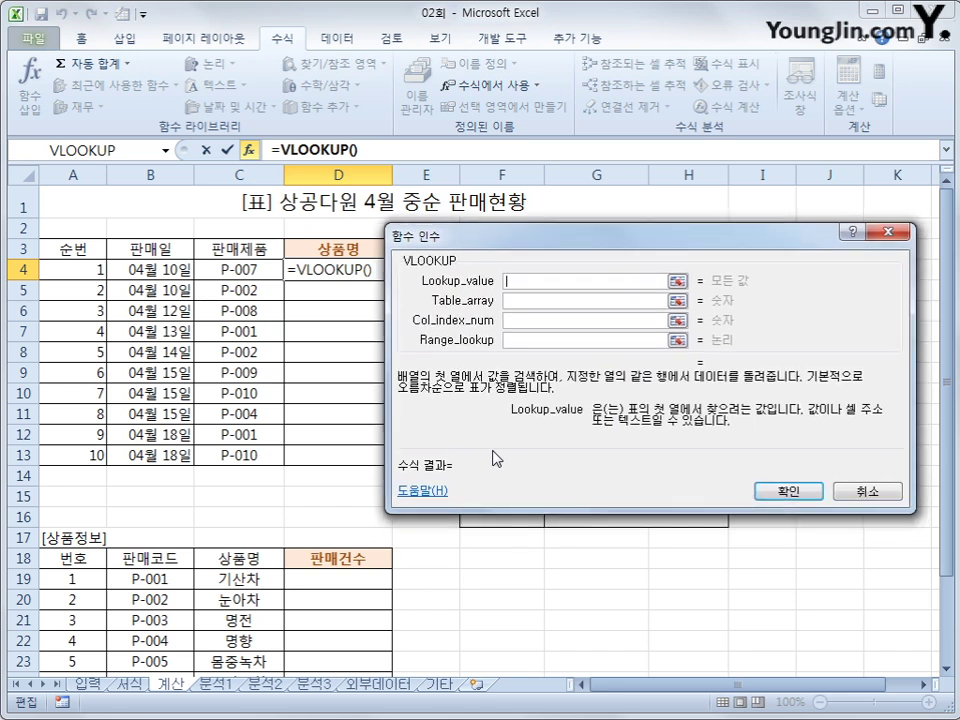
pyautogui.click(258, 271)
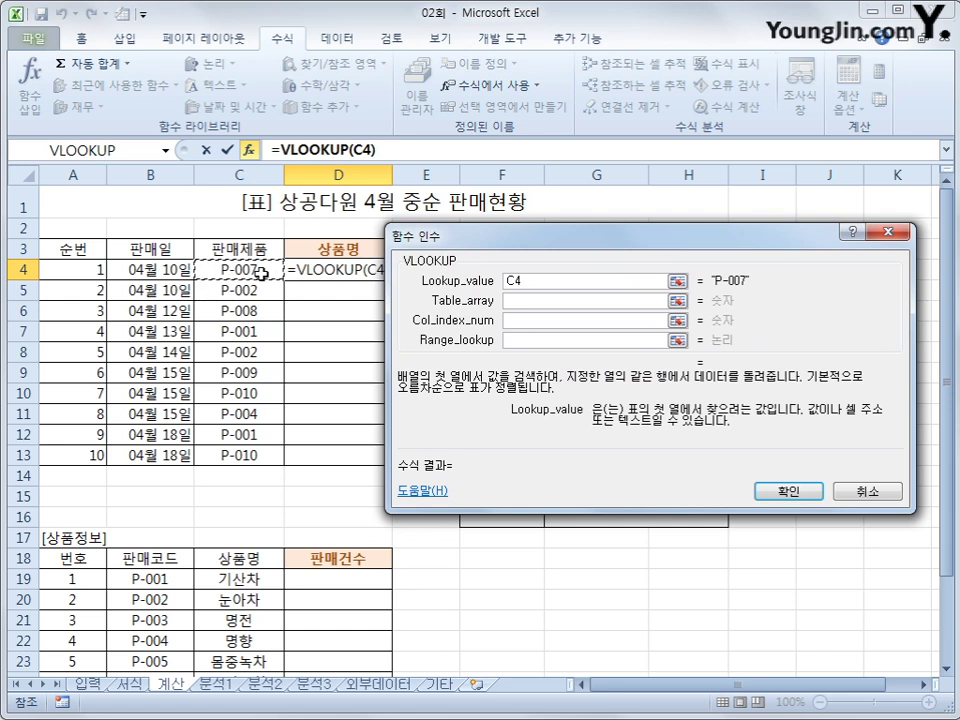
# Set the VLOOKUP table array to the absolute range $B$18:$C$28, from the sales code column to the product name column.
pyautogui.click(536, 301)
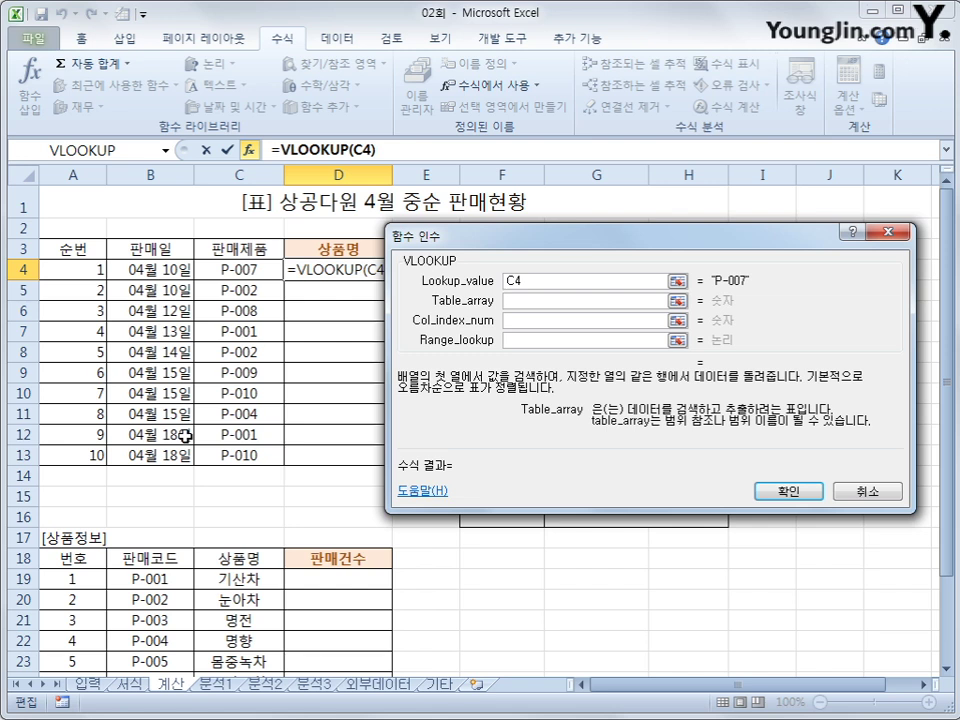
pyautogui.scroll(-1, 185, 436)
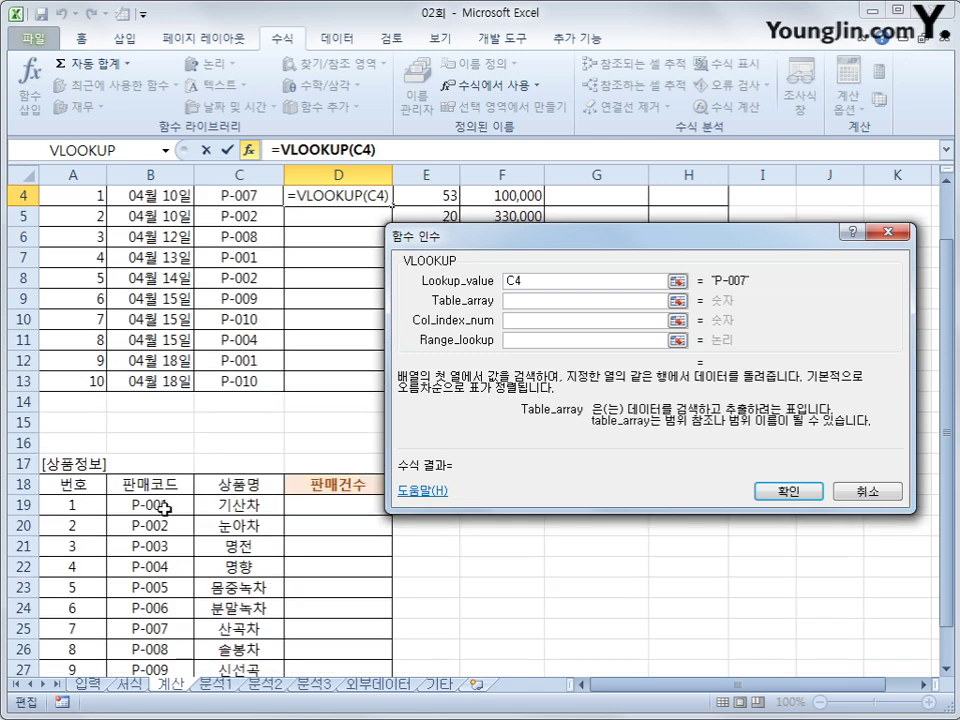
pyautogui.scroll(1, 165, 509)
pyautogui.scroll(-3, 164, 509)
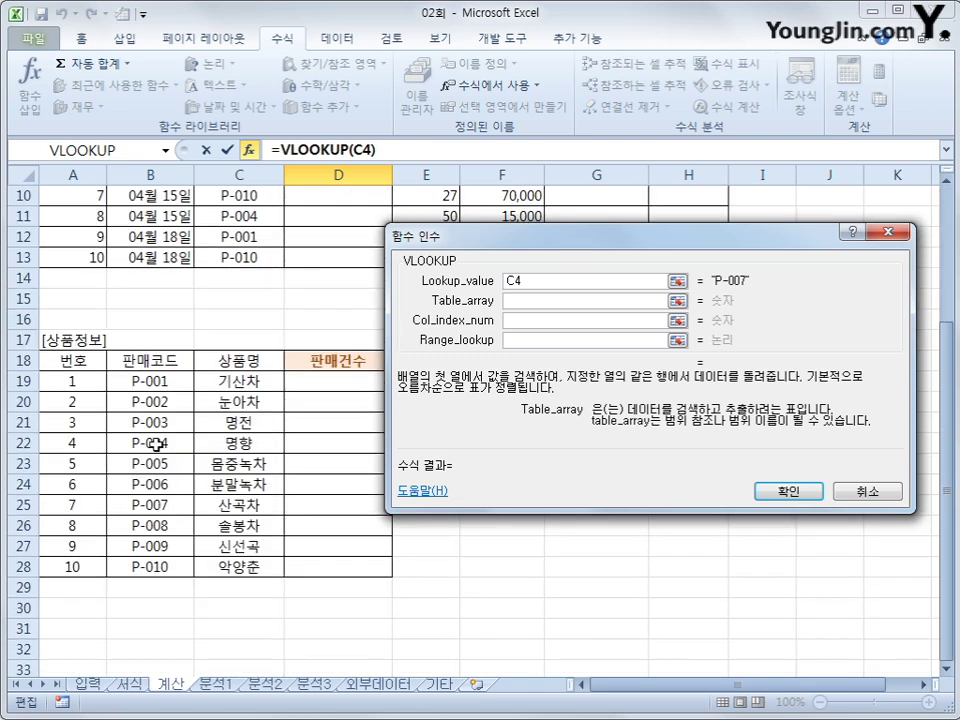
pyautogui.click(157, 360)
pyautogui.moveTo(157, 360); pyautogui.dragTo(203, 562)
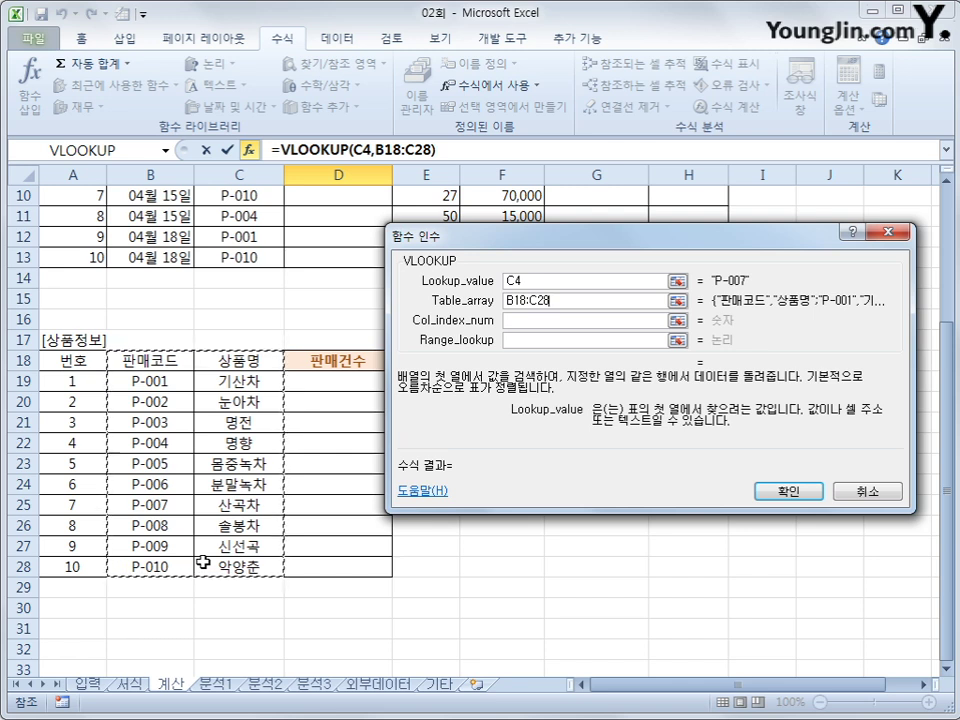
pyautogui.press('F4')
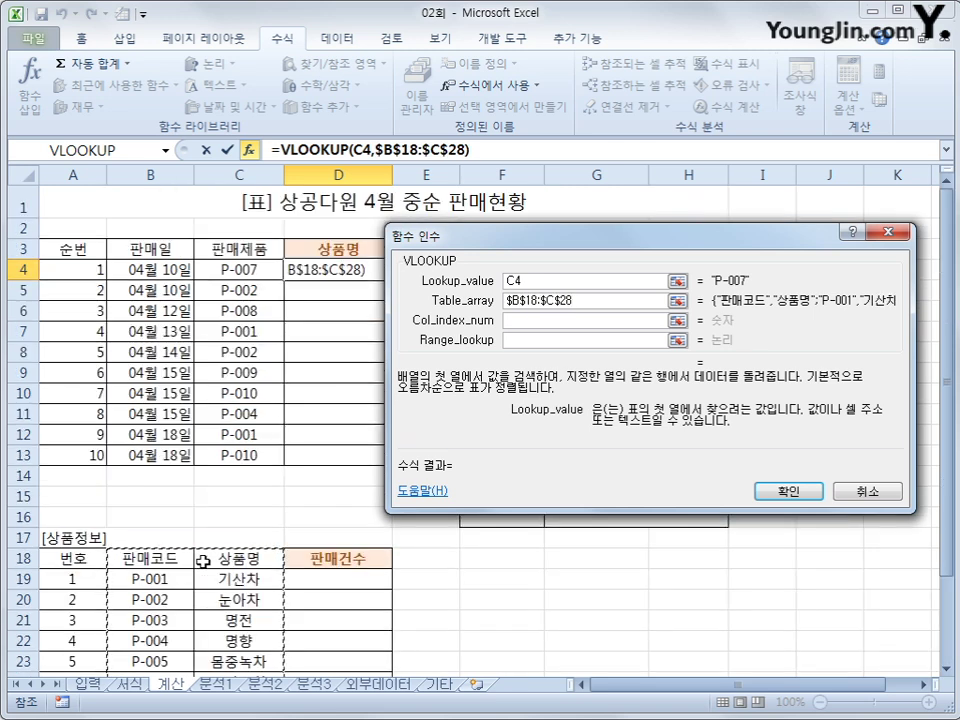
# Complete the VLOOKUP in D4 with column index 2 and range lookup 0 for an exact match.
pyautogui.click(566, 327)
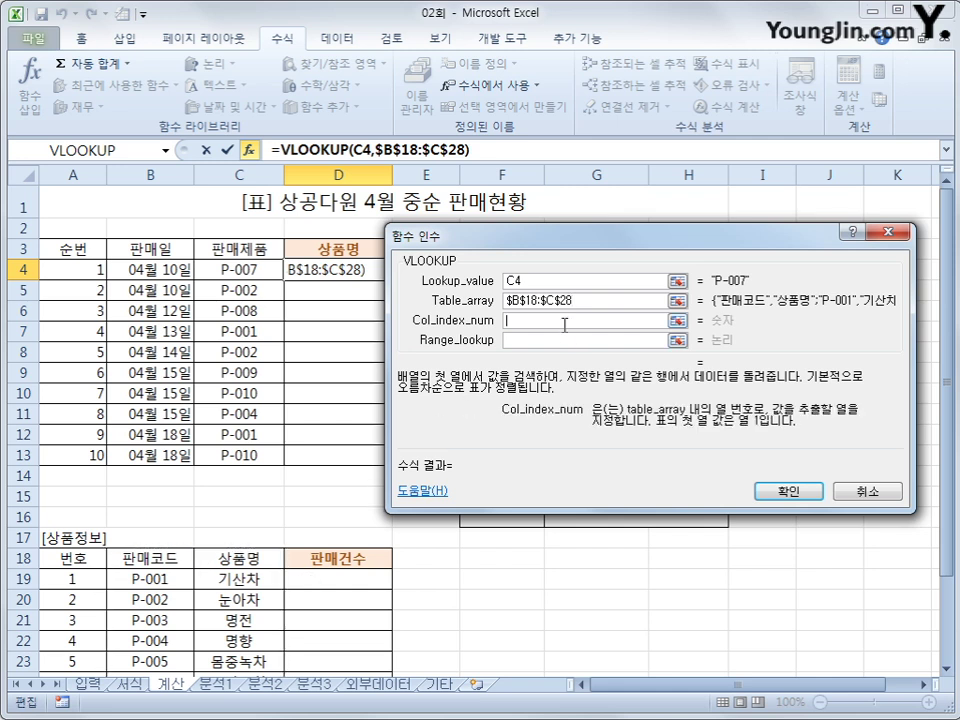
pyautogui.write('2')
pyautogui.click(561, 341)
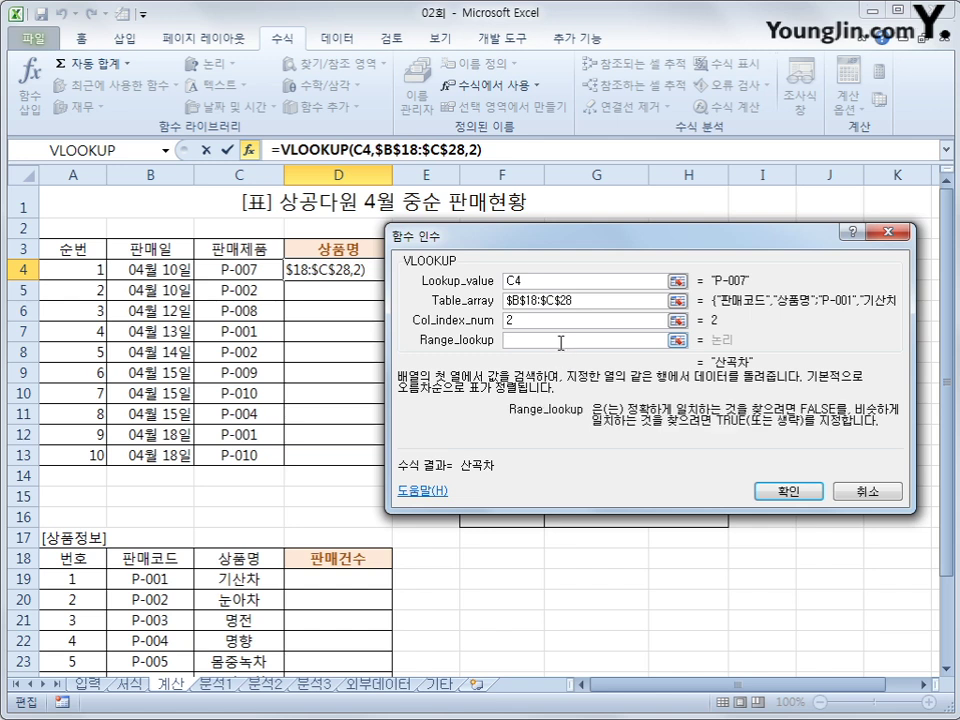
pyautogui.write('0')
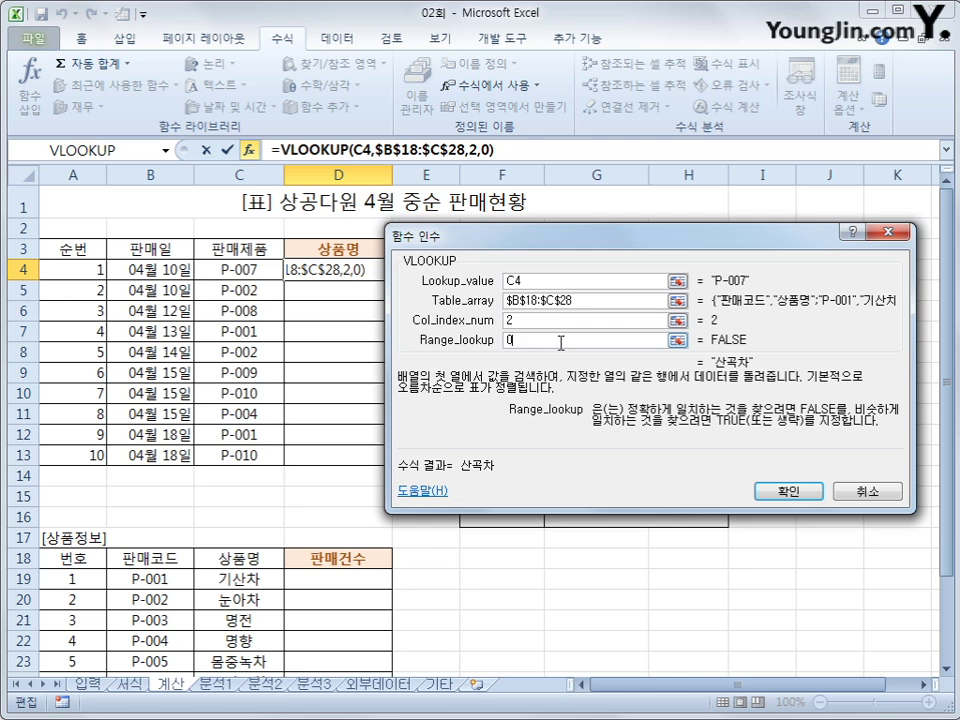
pyautogui.click(786, 491)
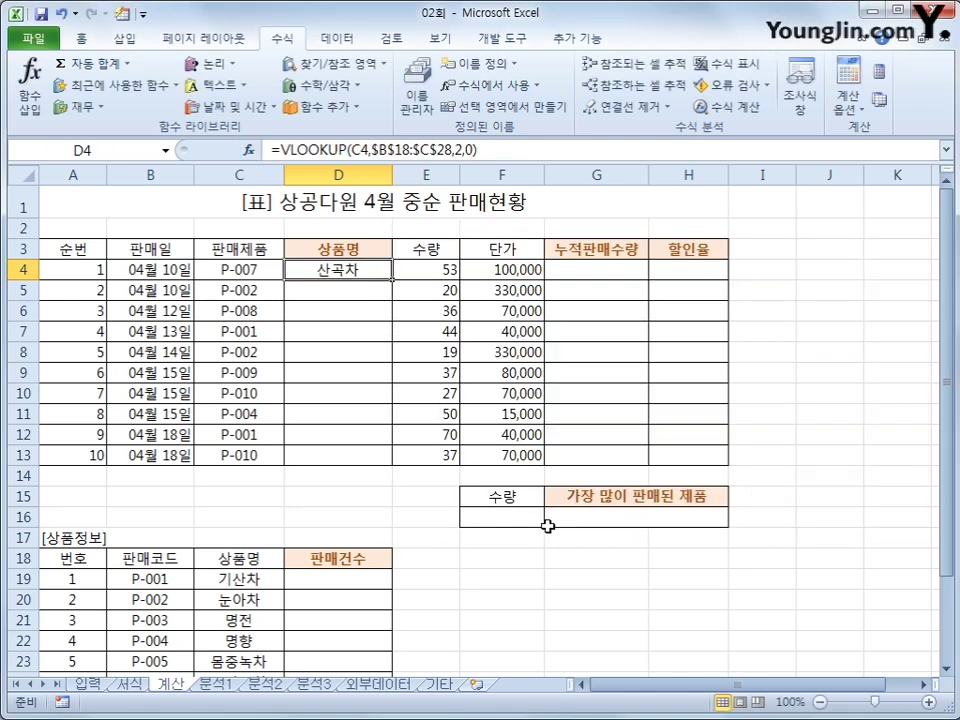
# Fill the product name formula from D4 down to D13.
pyautogui.scroll(-2, 548, 525)
pyautogui.scroll(2, 381, 321)
pyautogui.moveTo(390, 278); pyautogui.dragTo(370, 468)
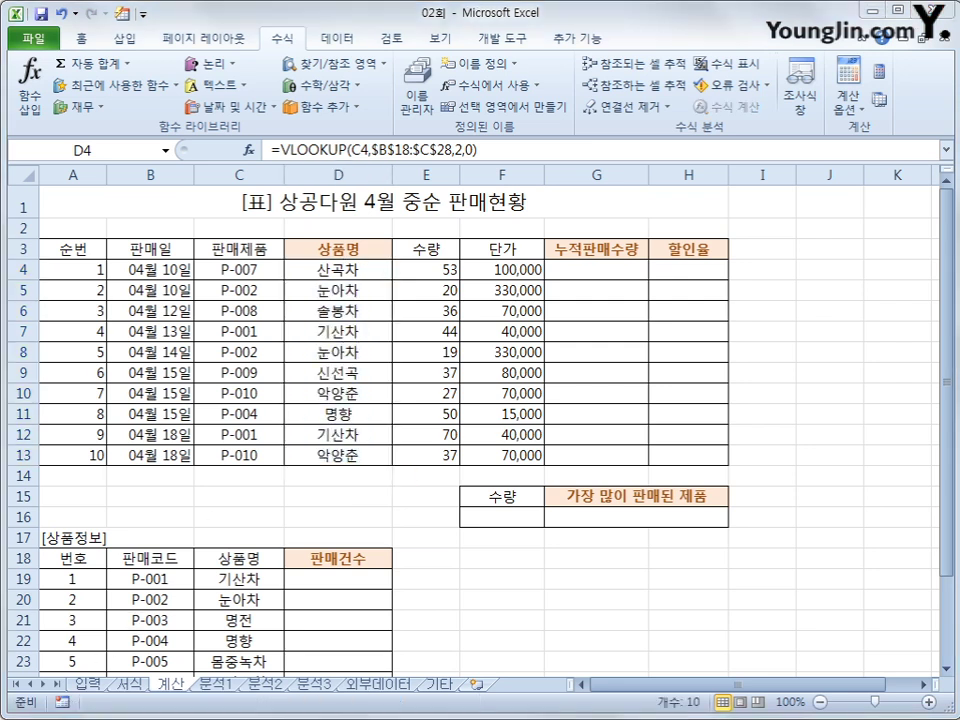
# Start a SUM in G4 for the cumulative sales quantity, using the quantity range E4:E4.
pyautogui.click(581, 270)
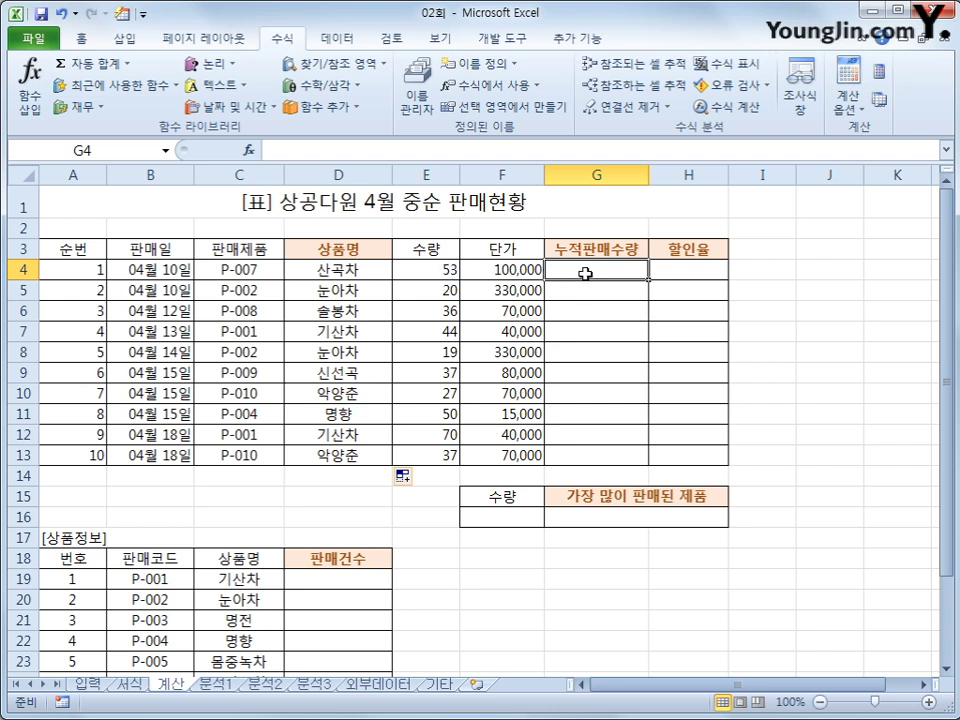
pyautogui.click(90, 64)
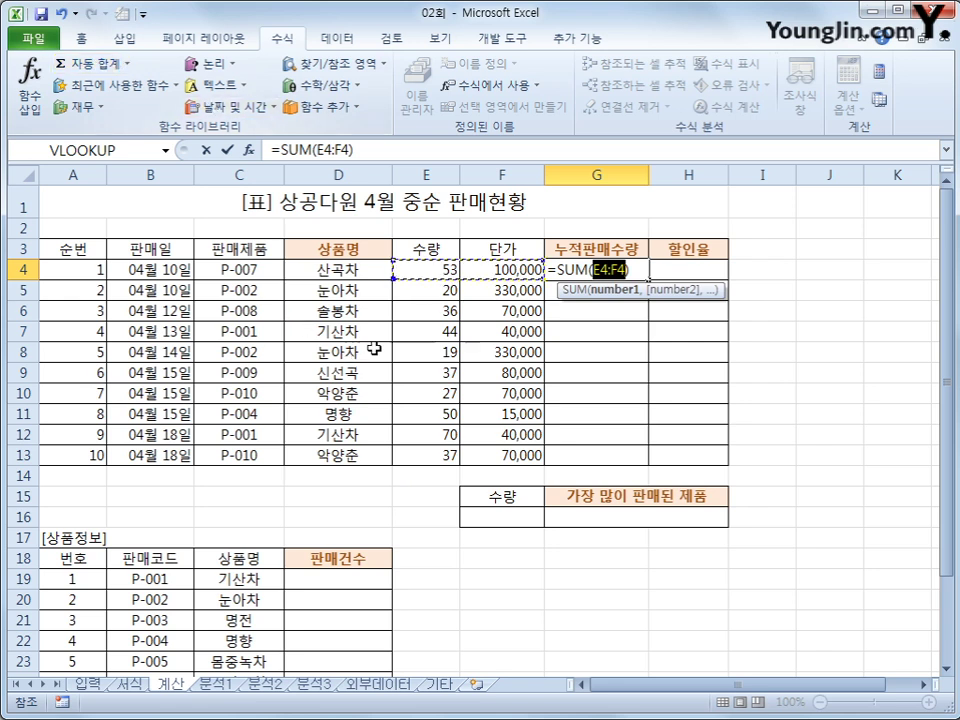
pyautogui.click(430, 267)
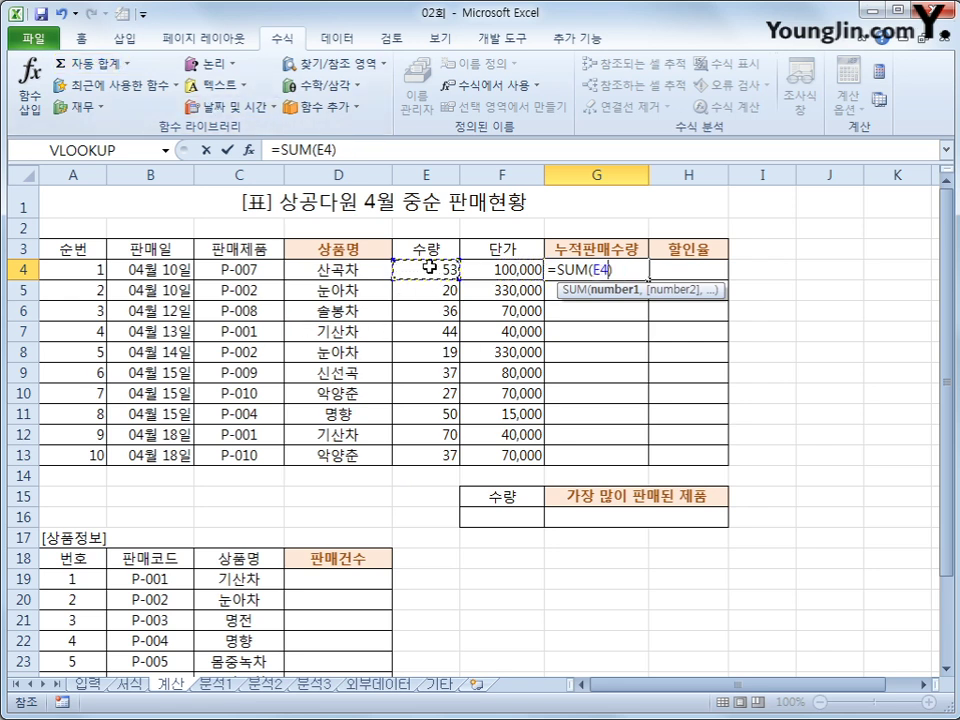
pyautogui.press('F8')
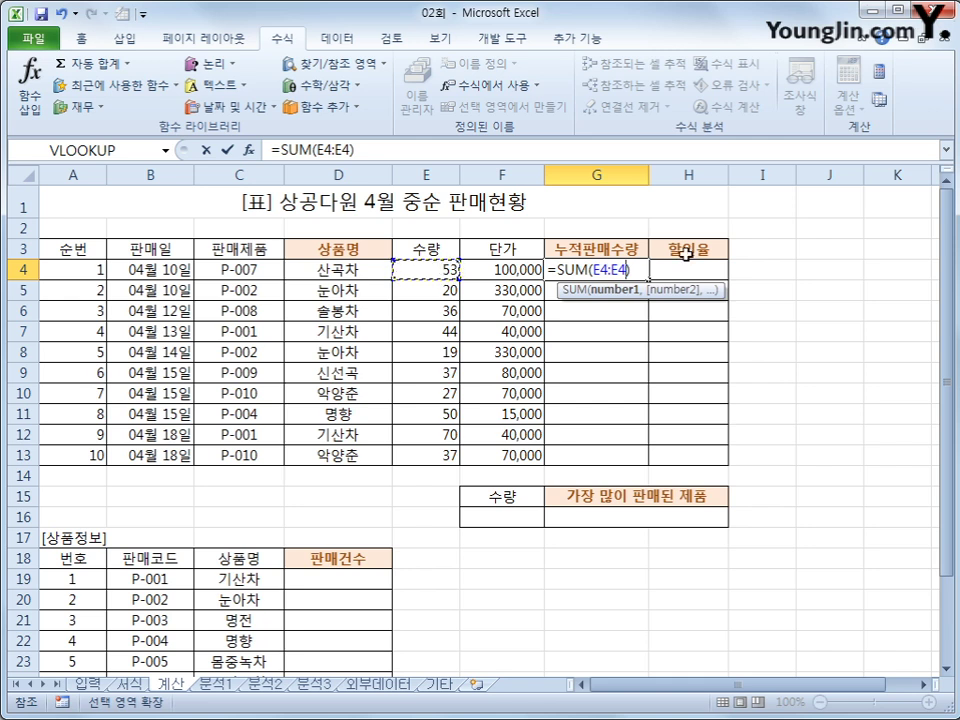
# Make the SUM range's starting reference absolute so G4 reads =SUM($E$4:E4), and fill it down to G13.
pyautogui.moveTo(627, 270); pyautogui.dragTo(602, 270)
pyautogui.click(602, 270)
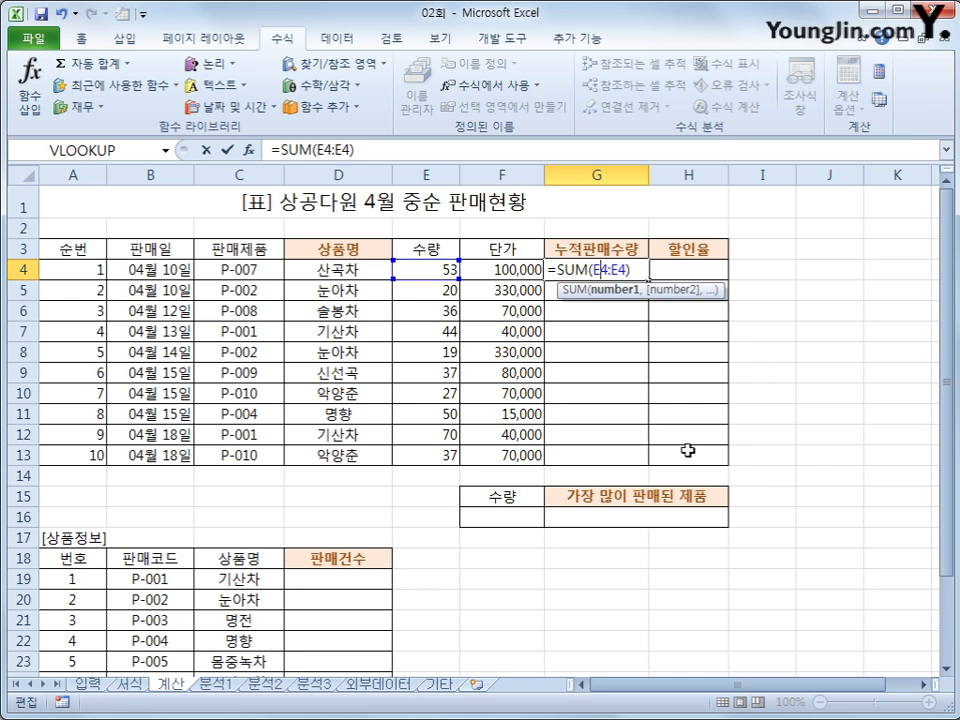
pyautogui.press('F4')
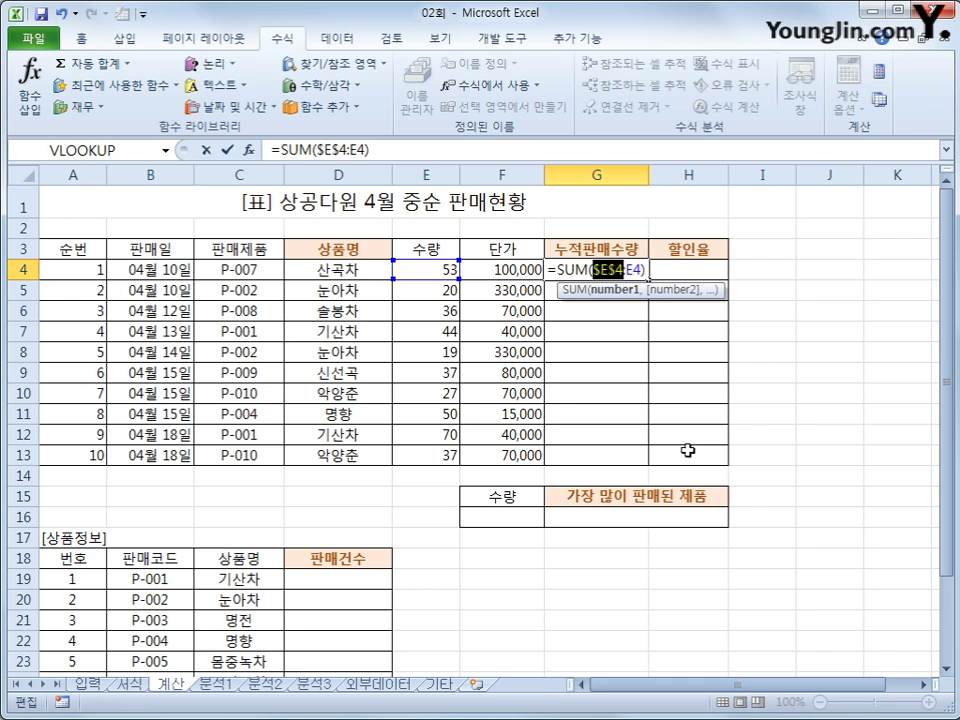
pyautogui.press('Return')
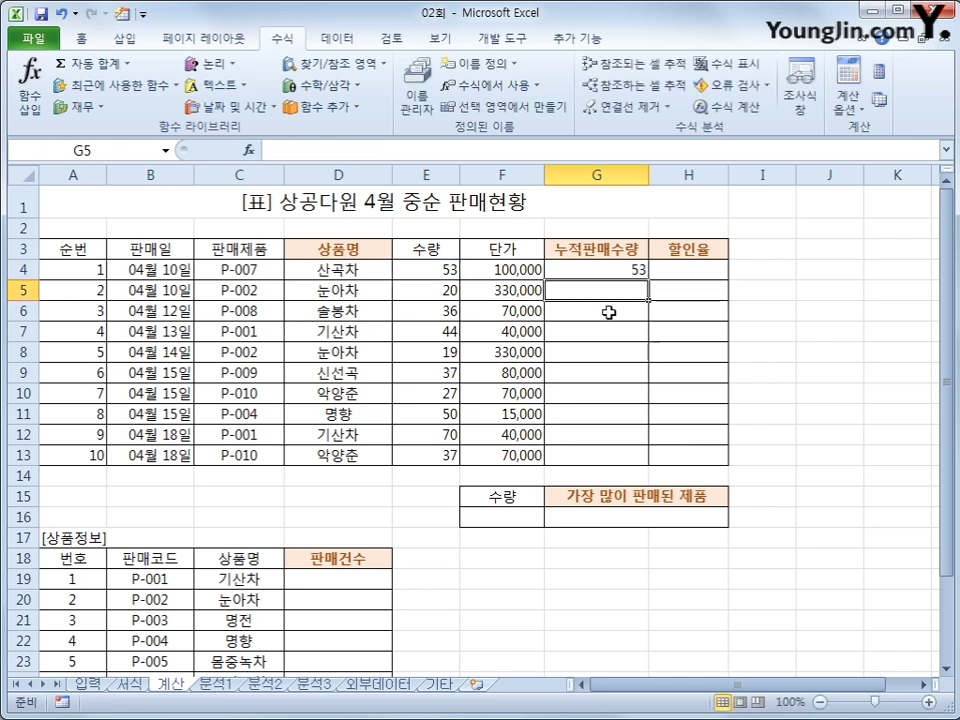
pyautogui.click(610, 272)
pyautogui.moveTo(648, 282); pyautogui.dragTo(647, 457)
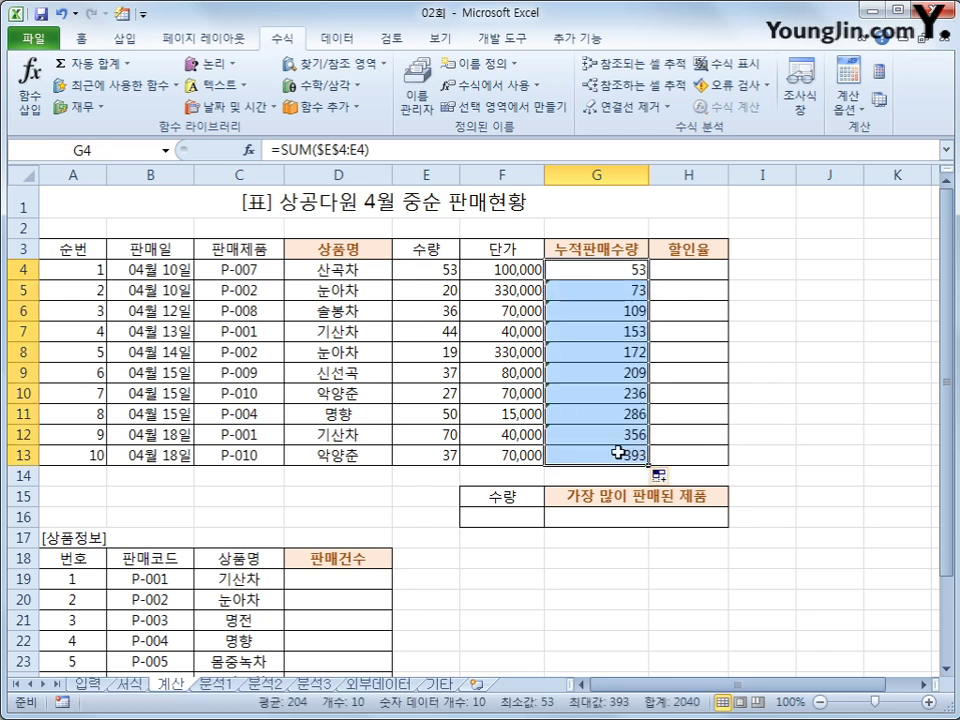
# Examine the cumulative formulas in G4 to G7 to compare how their SUM ranges extend.
pyautogui.click(632, 276)
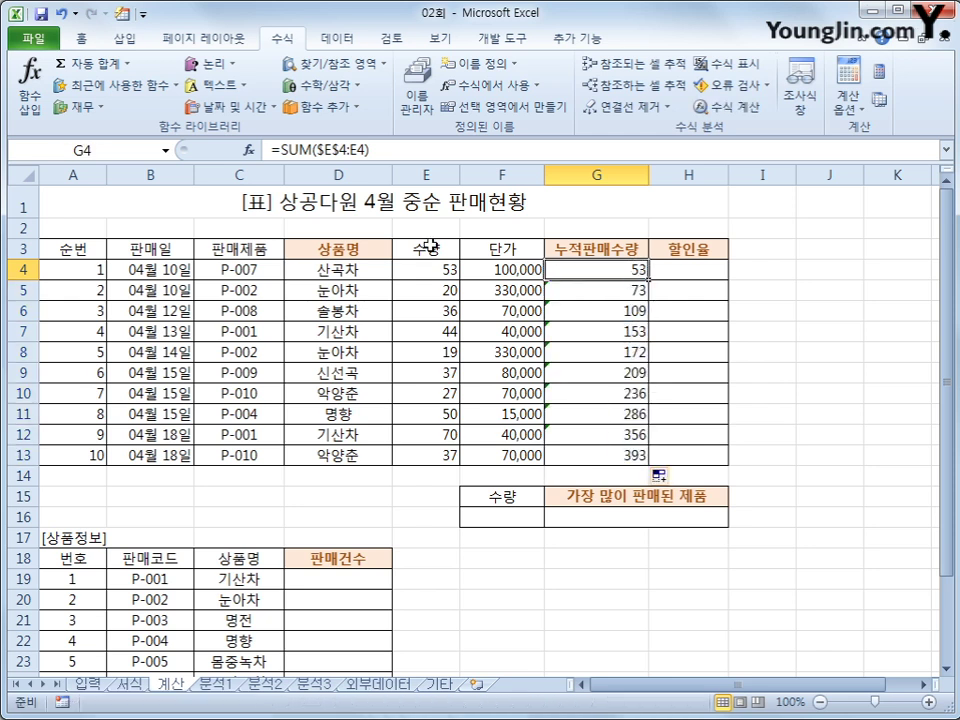
pyautogui.click(405, 150)
pyautogui.press('Return')
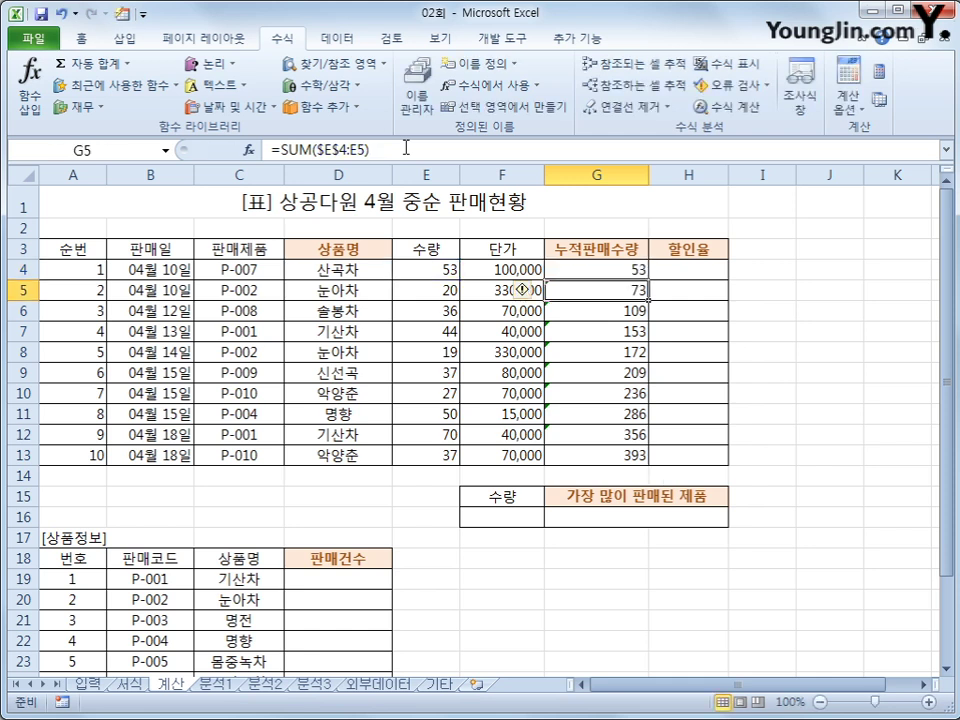
pyautogui.click(405, 150)
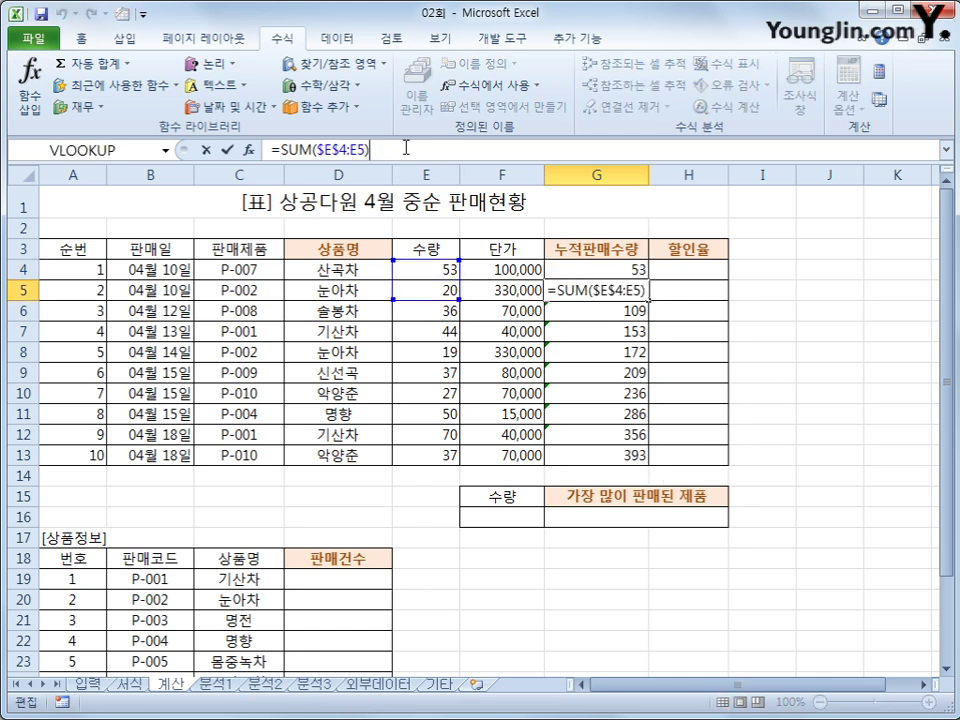
pyautogui.press('Return')
pyautogui.click(405, 148)
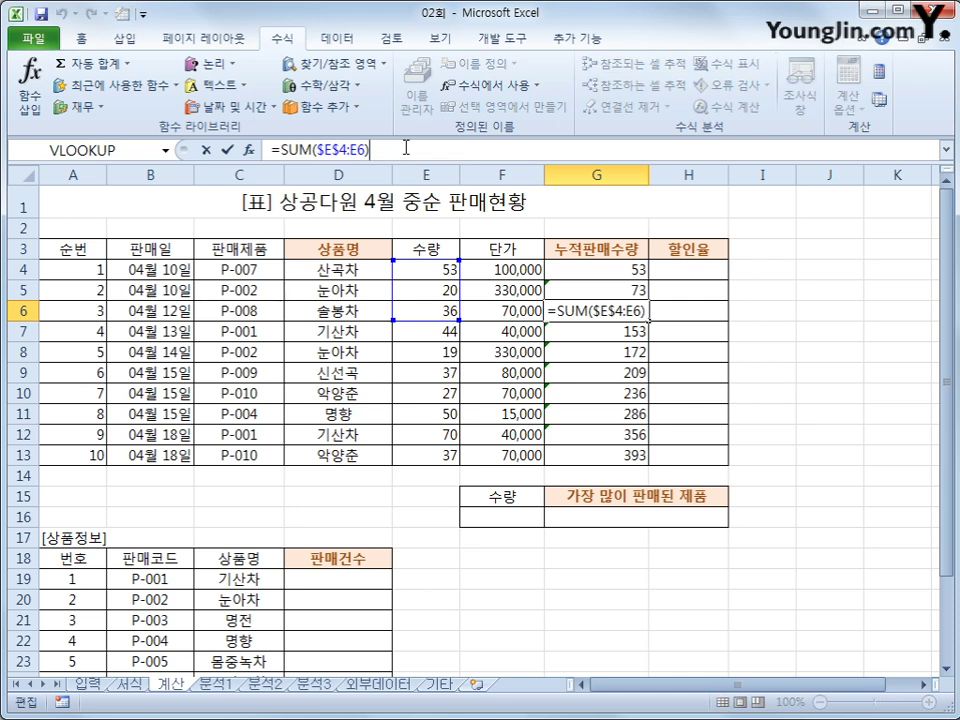
pyautogui.press('Return')
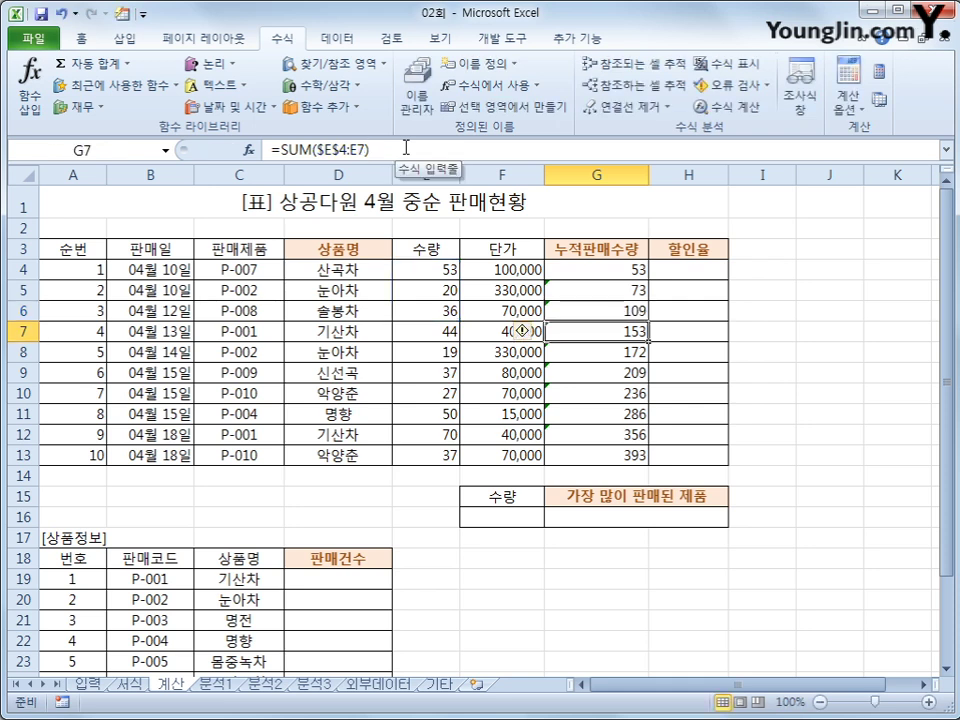
pyautogui.click(609, 276)
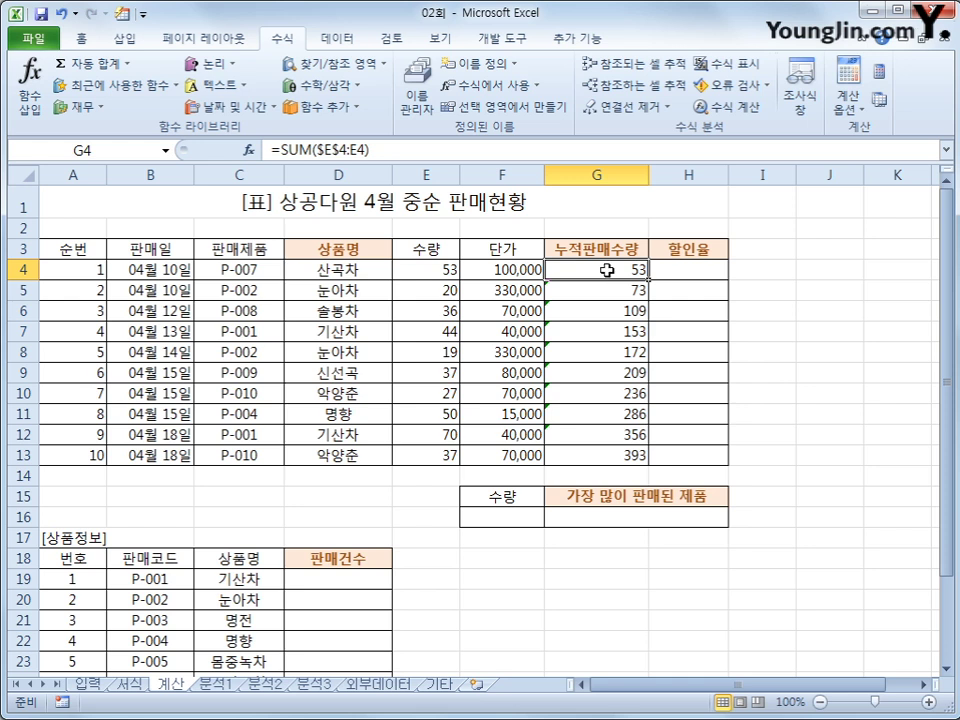
# Start an IF function in H4 for the discount rate and nest an AND function as its logical test.
pyautogui.click(660, 268)
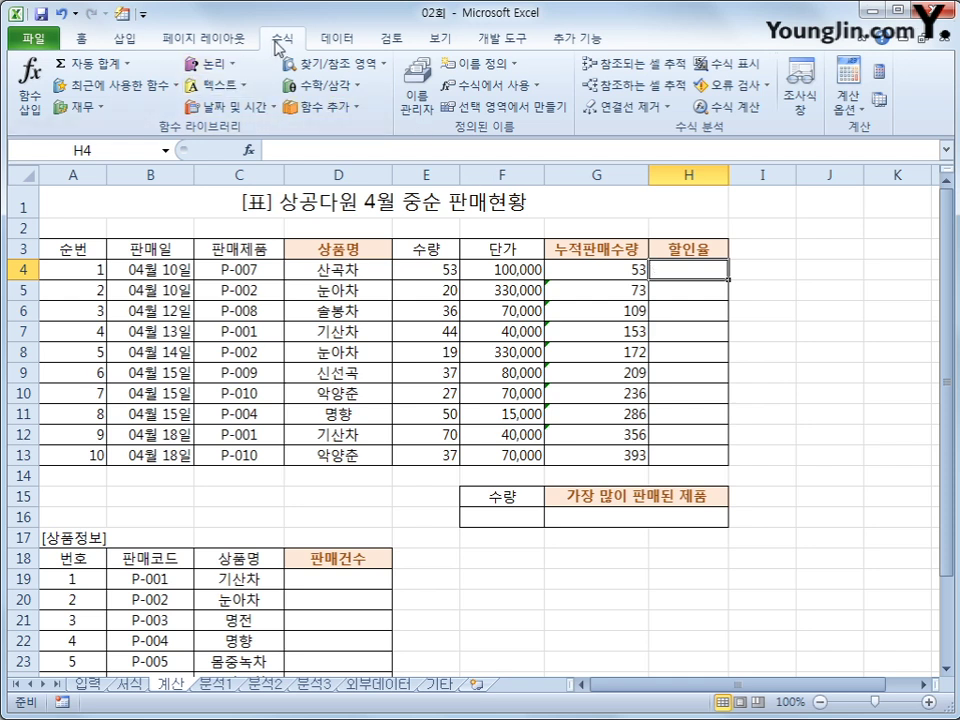
pyautogui.click(228, 66)
pyautogui.click(244, 137)
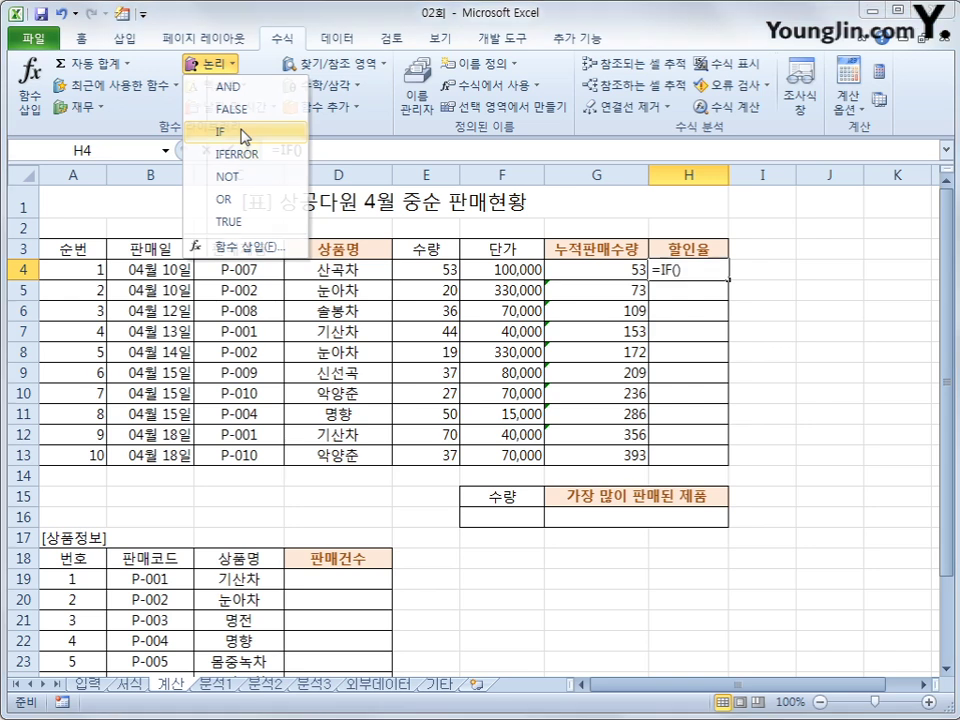
pyautogui.moveTo(535, 253); pyautogui.dragTo(386, 404)
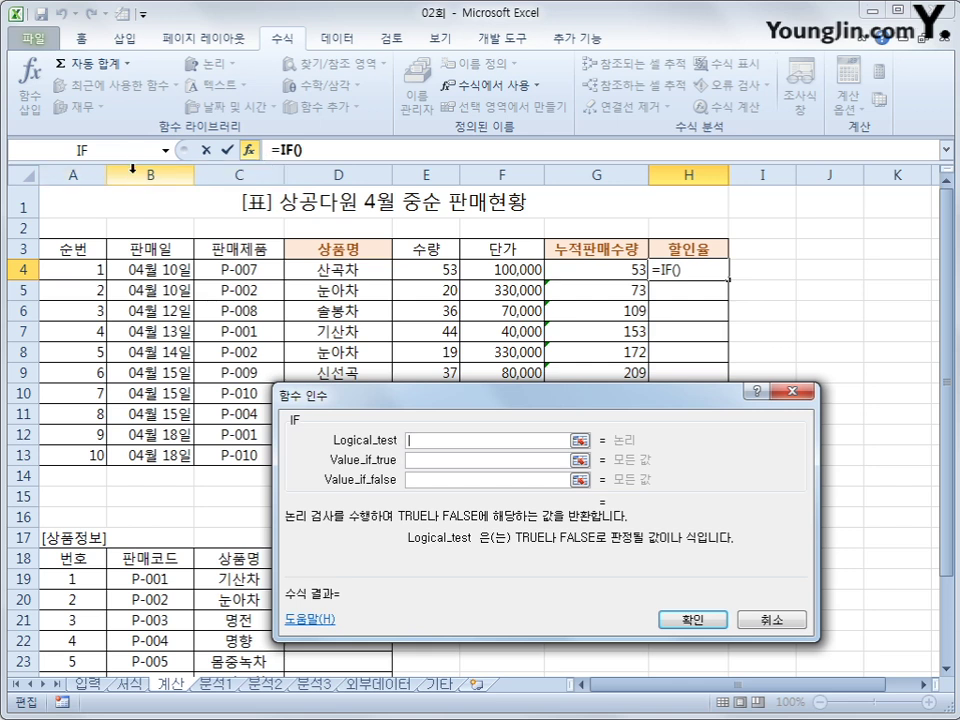
pyautogui.click(167, 150)
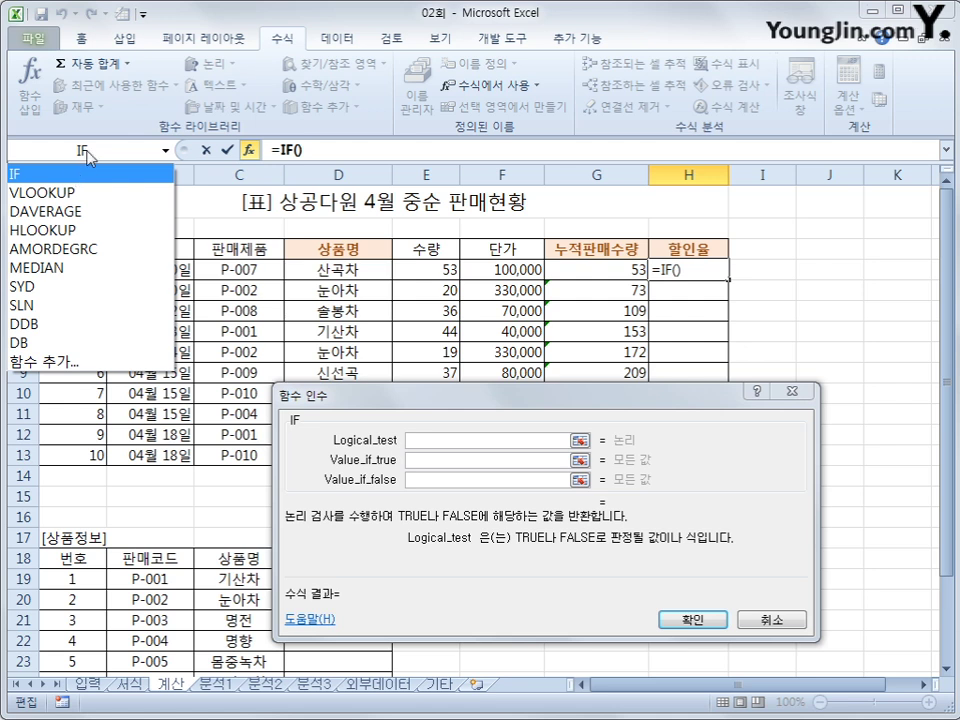
pyautogui.click(92, 366)
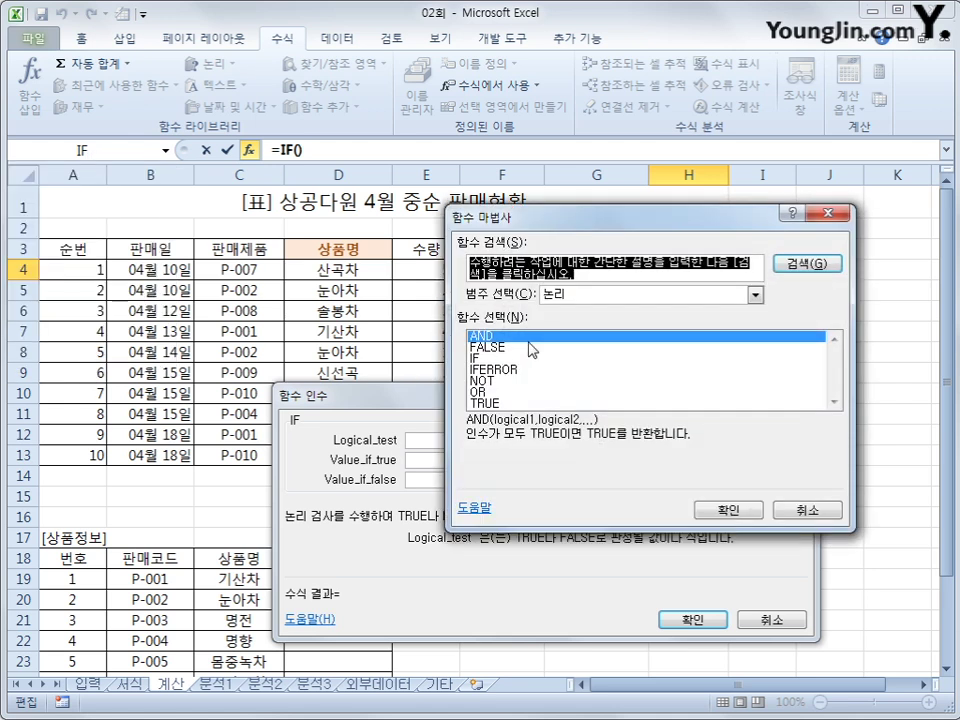
pyautogui.click(729, 510)
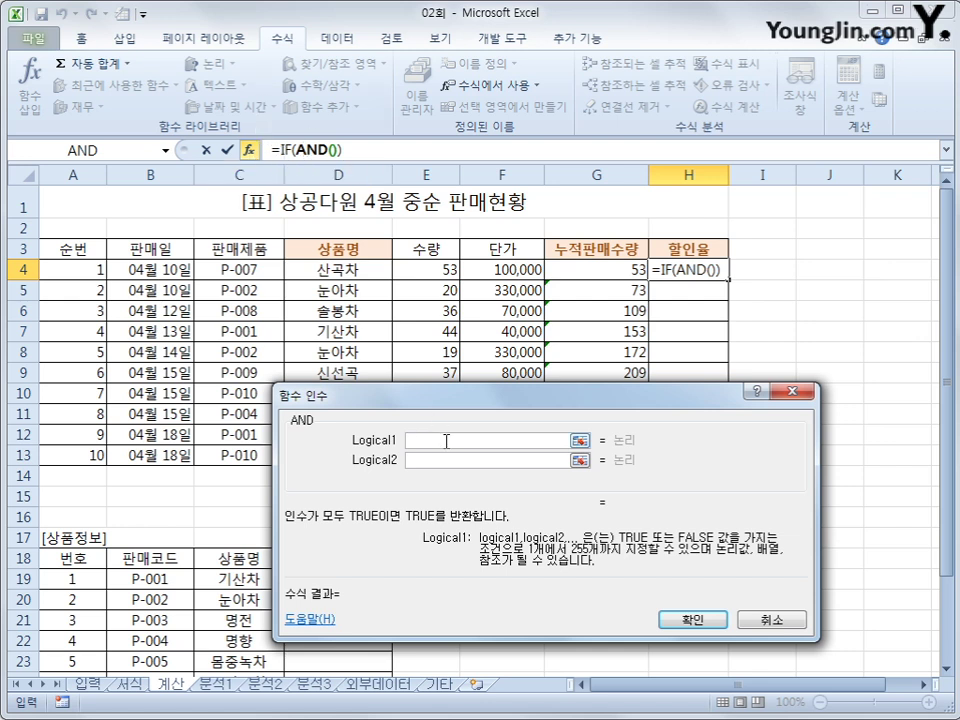
# Set the AND conditions to E4>=50 for the quantity and F4>=50000 for the unit price.
pyautogui.click(440, 267)
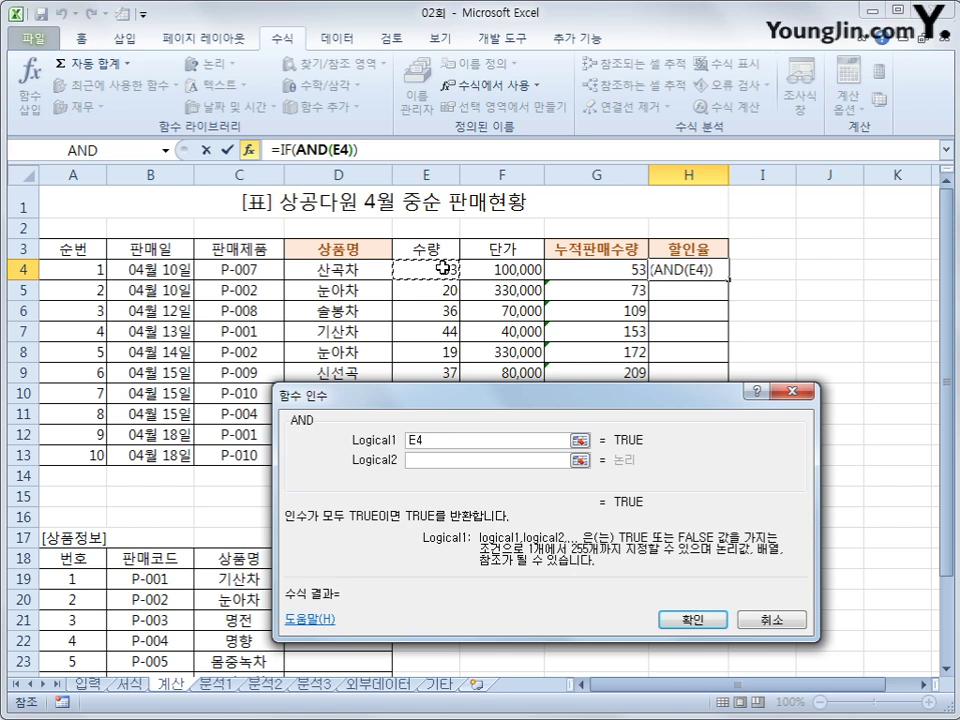
pyautogui.write('>=')
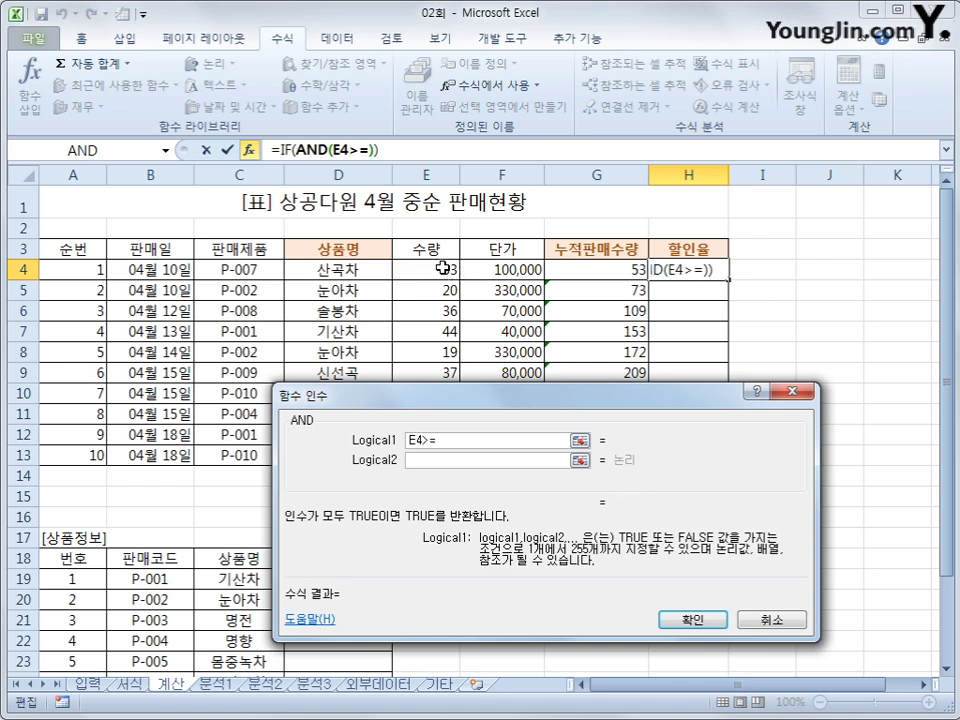
pyautogui.write('50')
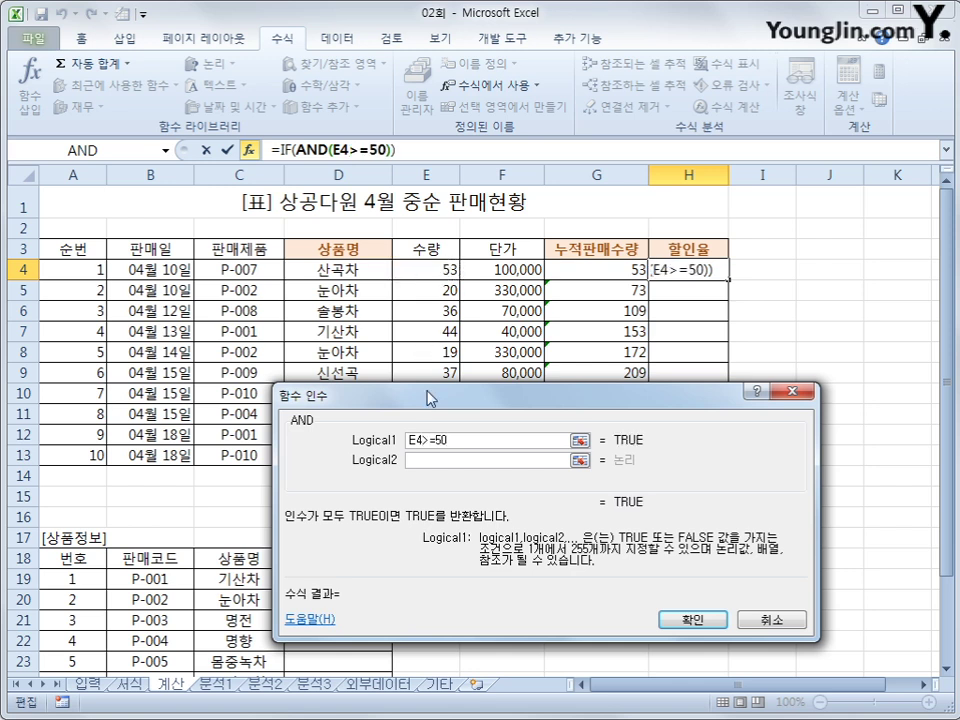
pyautogui.click(446, 461)
pyautogui.click(524, 268)
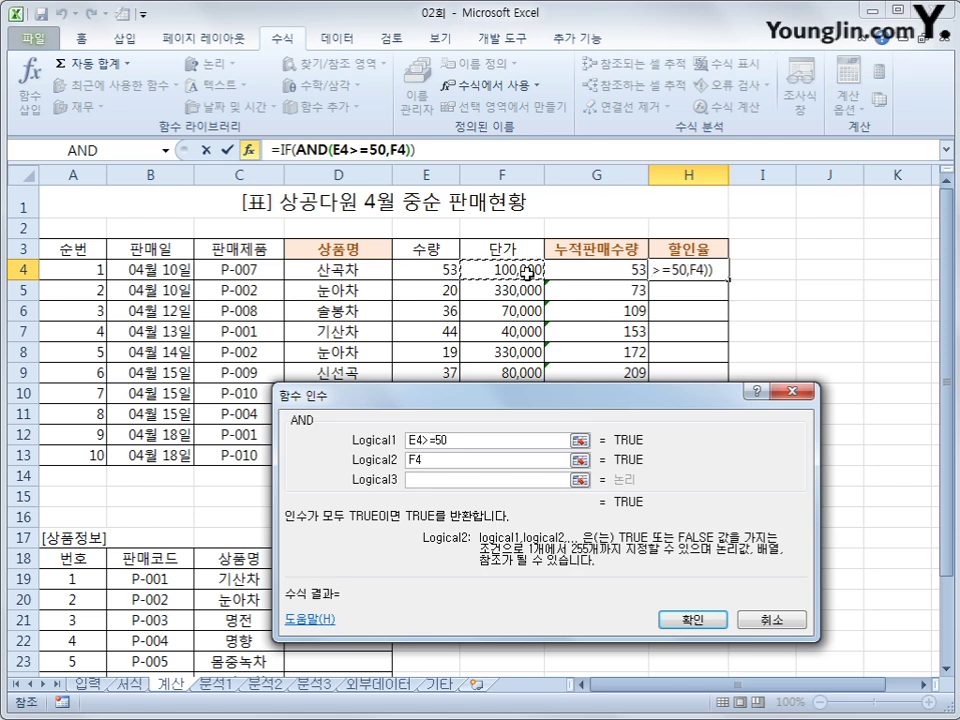
pyautogui.write('>=50000')
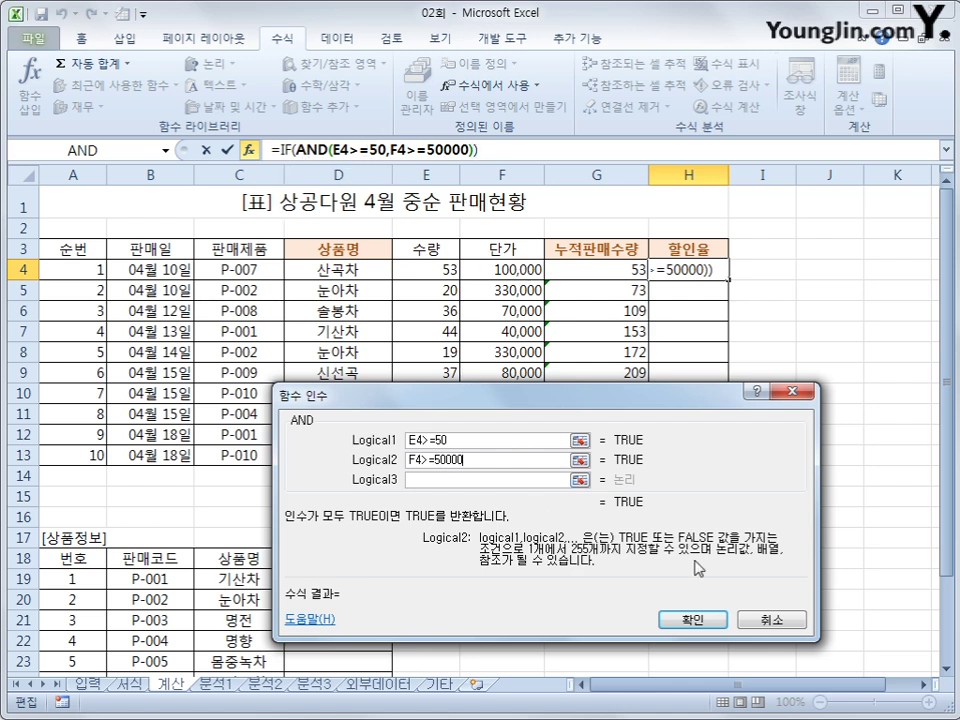
pyautogui.click(704, 620)
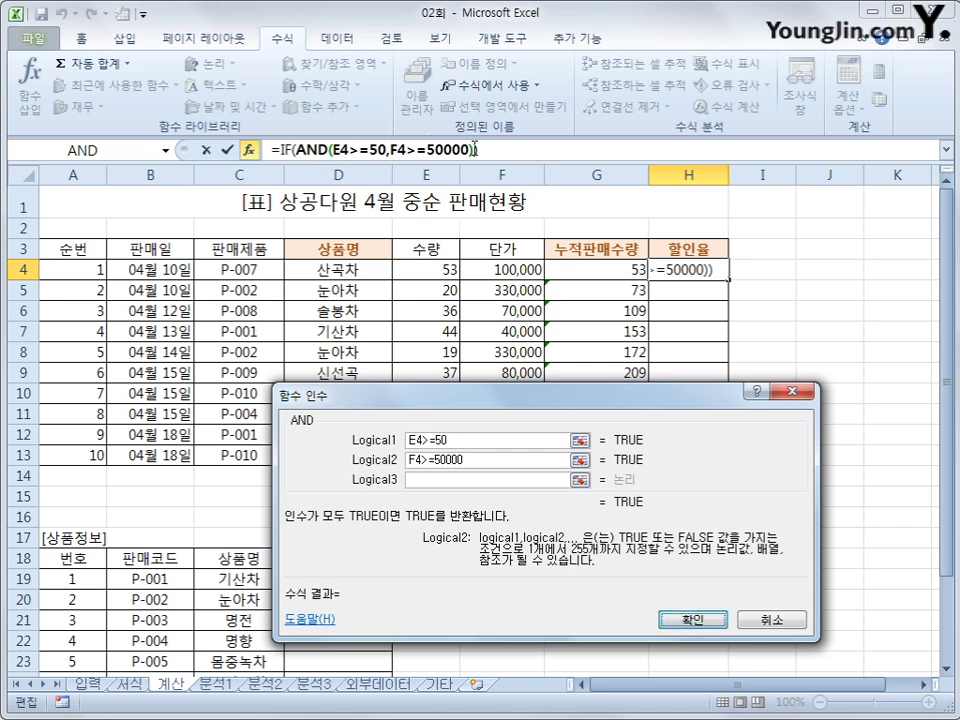
# Return to the outer IF function in H4 and set its value for a true result to 10%.
pyautogui.click(476, 149)
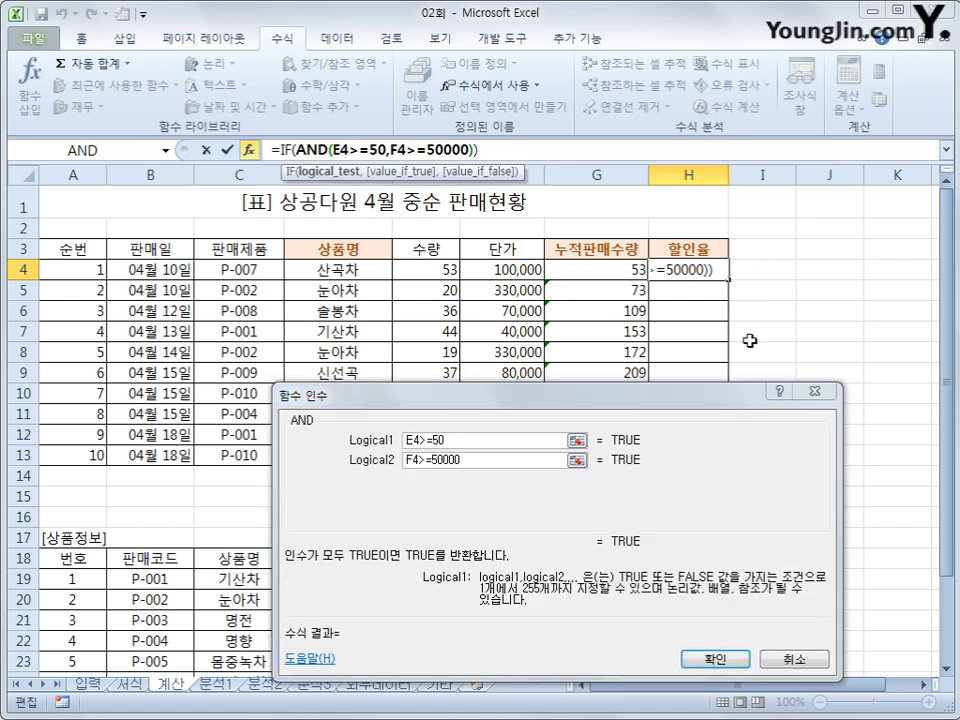
pyautogui.write(',')
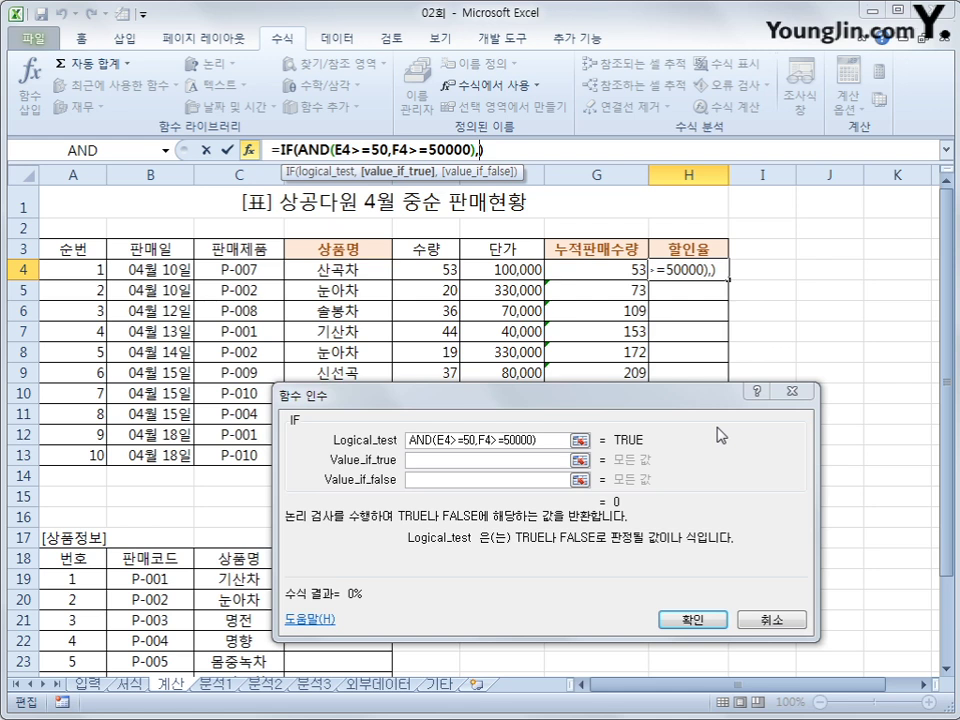
pyautogui.click(507, 458)
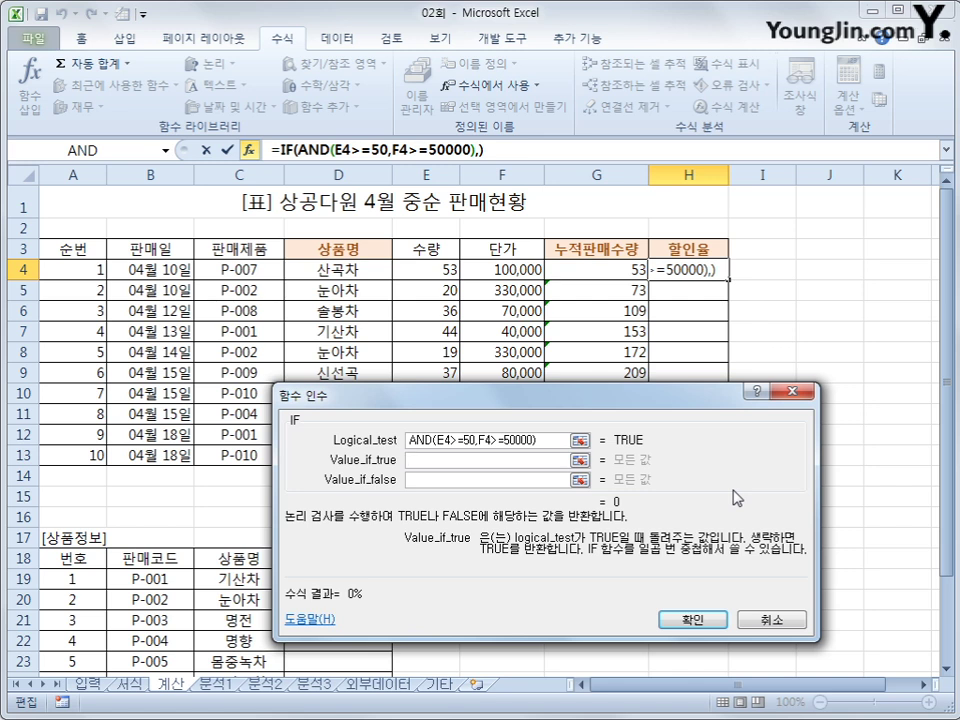
pyautogui.write('10')
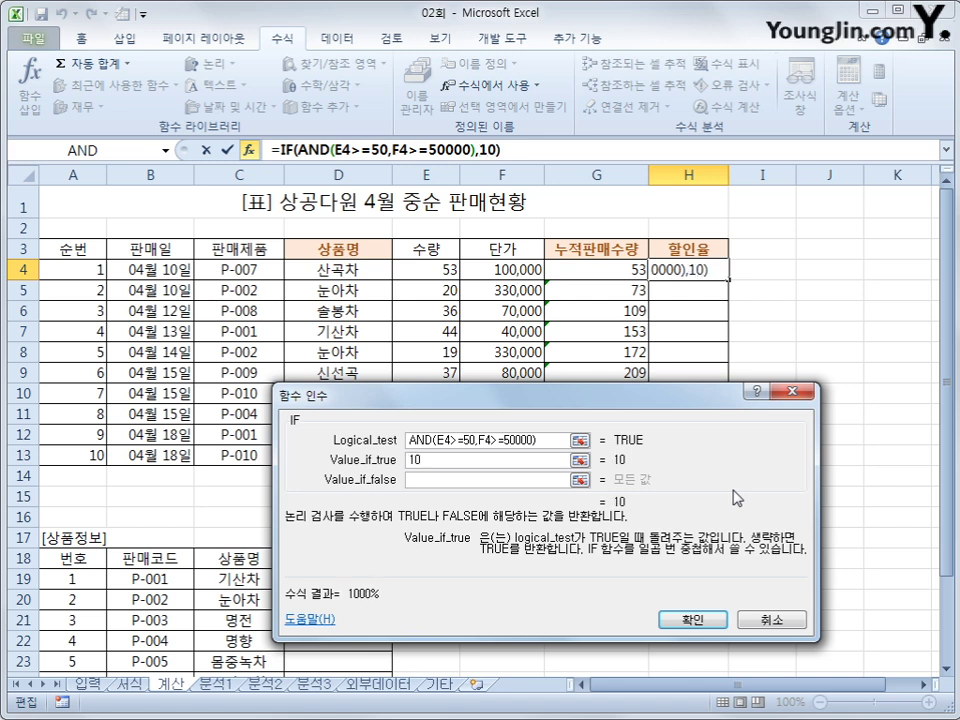
pyautogui.write('%')
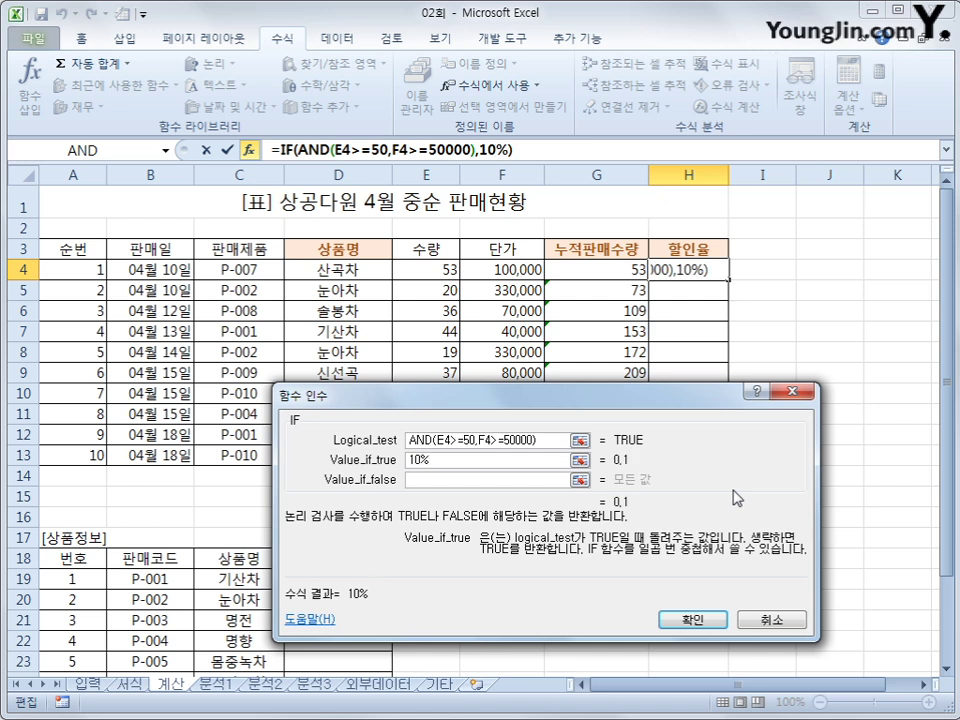
# Nest a second IF function as the outer IF's false value, with E4<30 as its logical test.
pyautogui.click(520, 482)
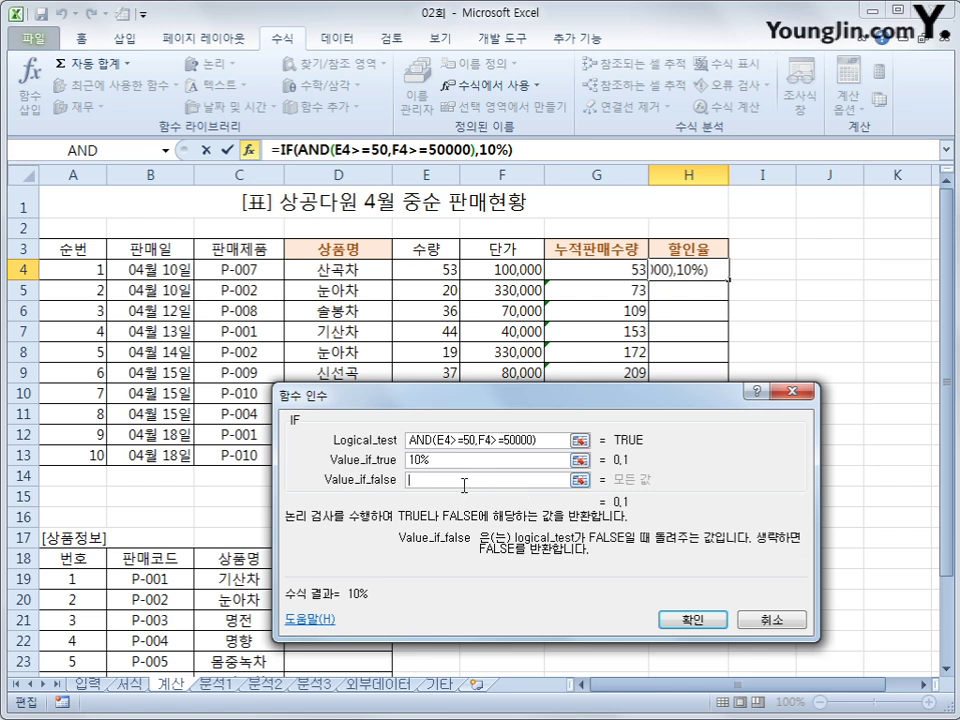
pyautogui.click(166, 150)
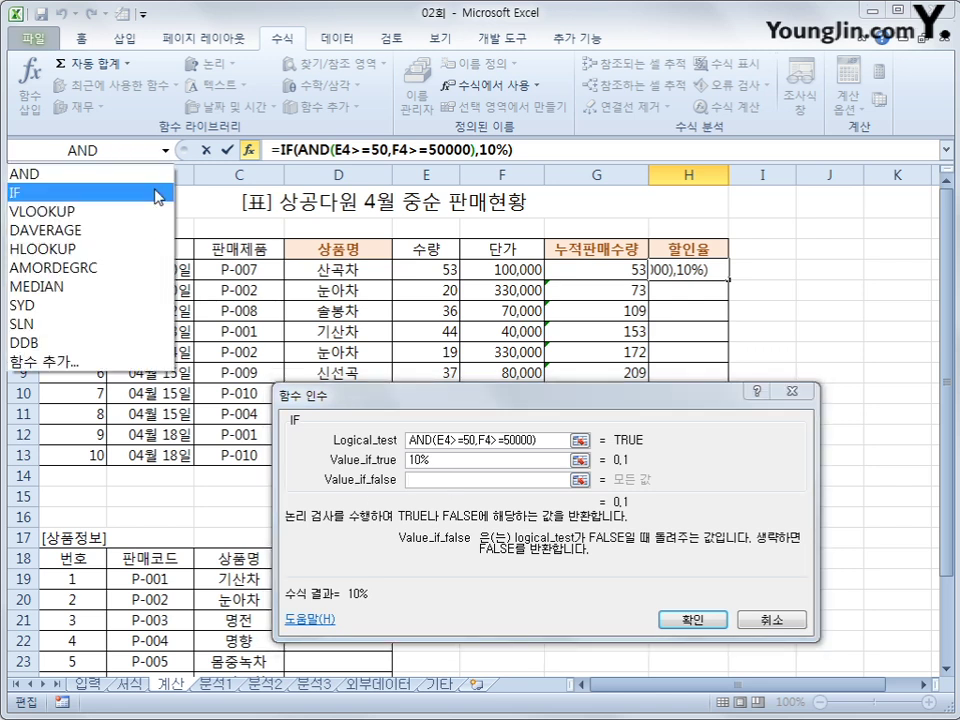
pyautogui.click(157, 194)
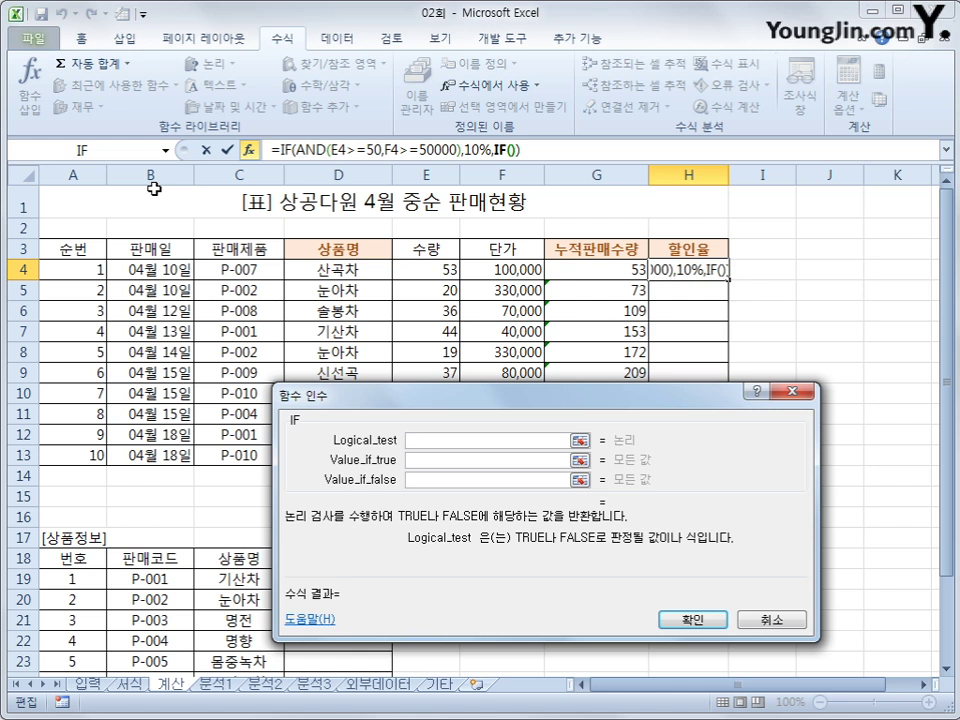
pyautogui.click(448, 270)
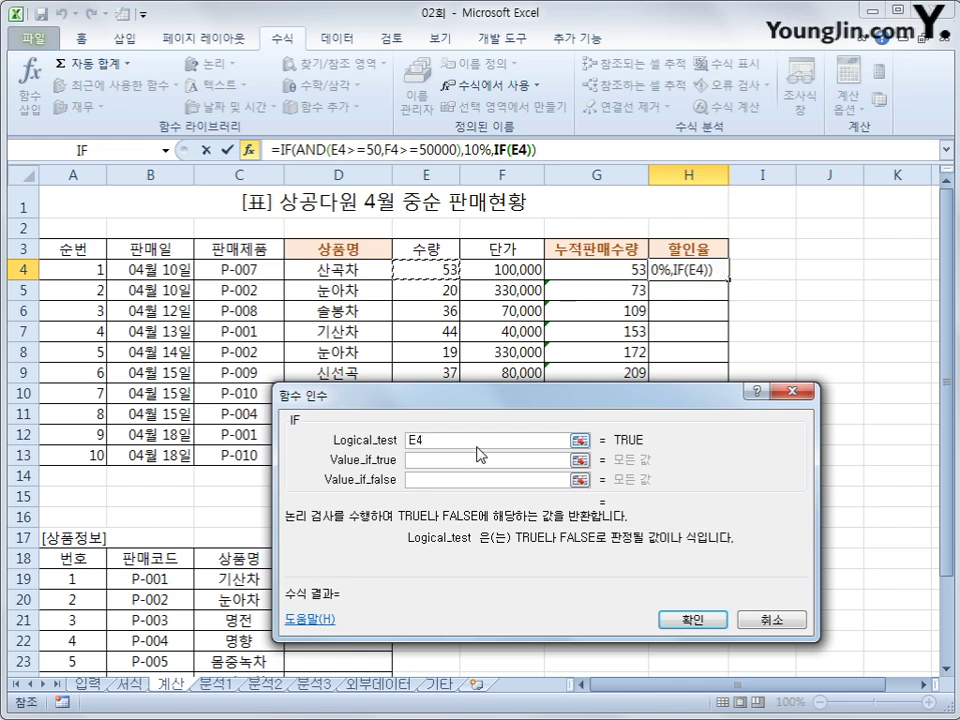
pyautogui.write('<30')
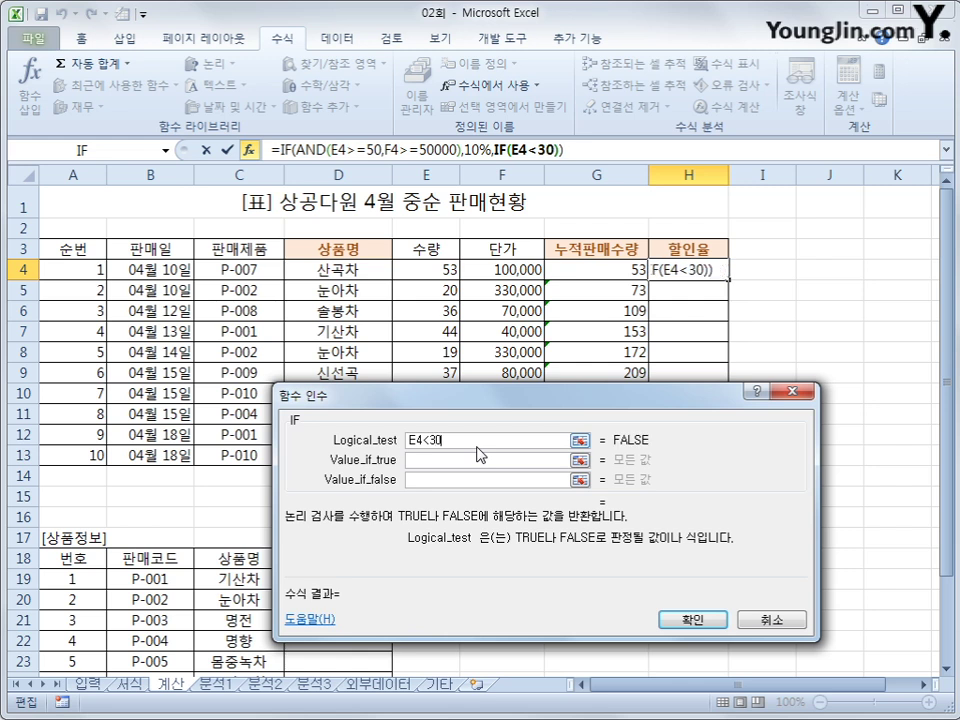
# Set the nested IF to return 0% when true and 5% when false, and complete the H4 formula.
pyautogui.click(471, 461)
pyautogui.write('0')
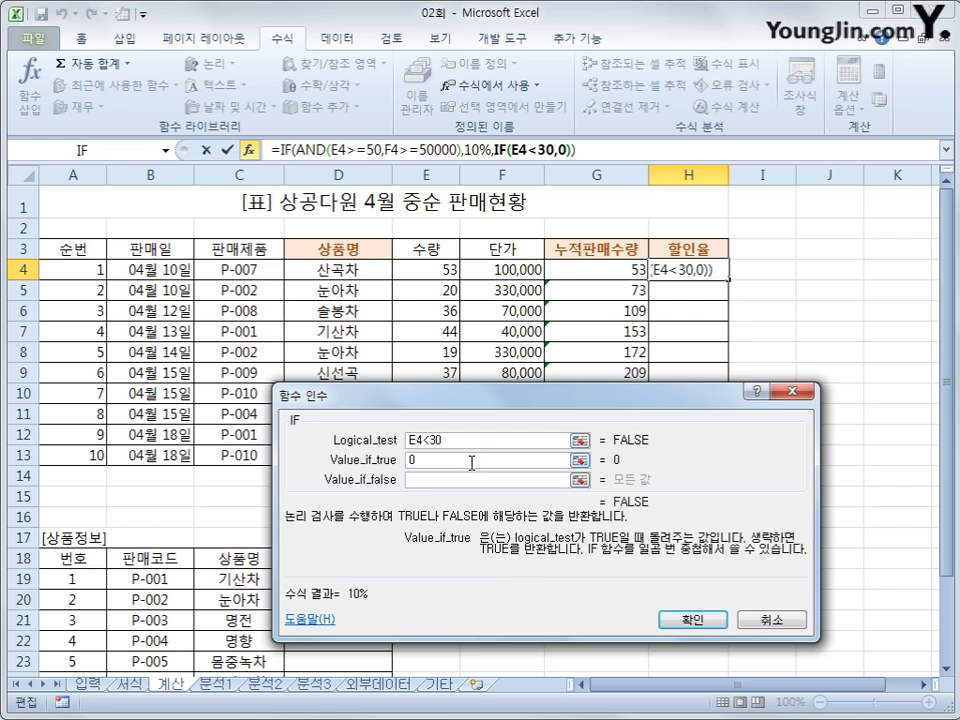
pyautogui.write('%')
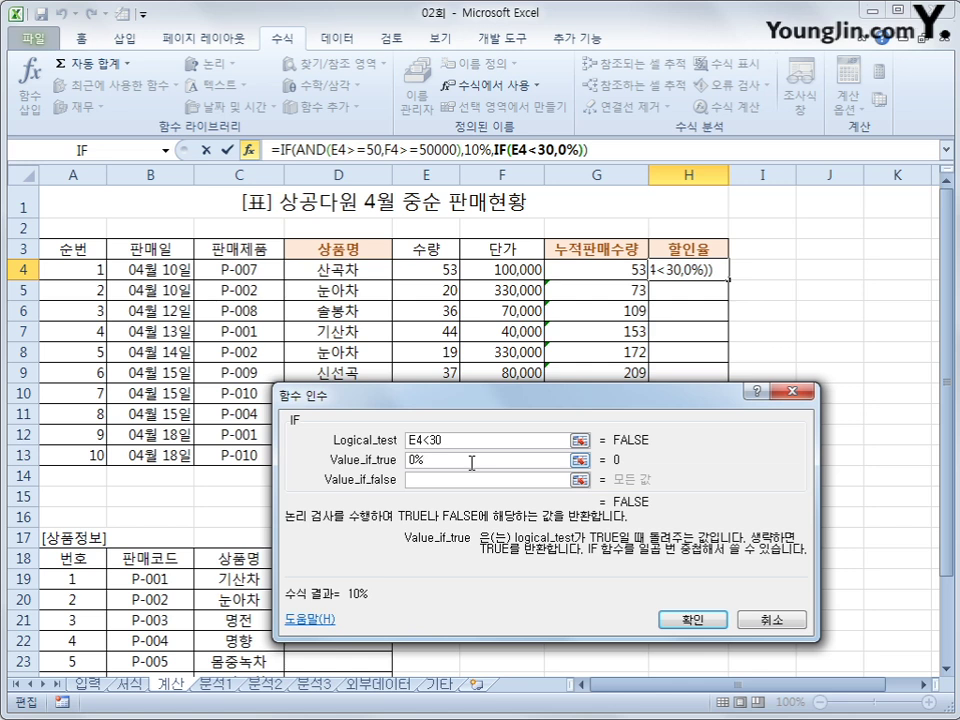
pyautogui.click(473, 481)
pyautogui.write('5')
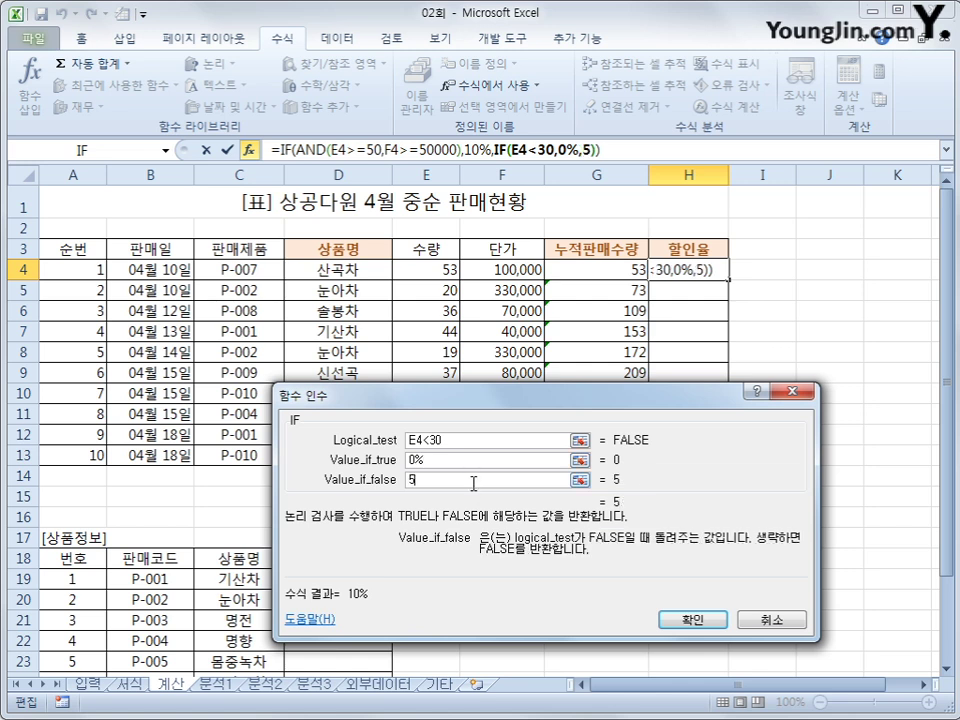
pyautogui.write('%')
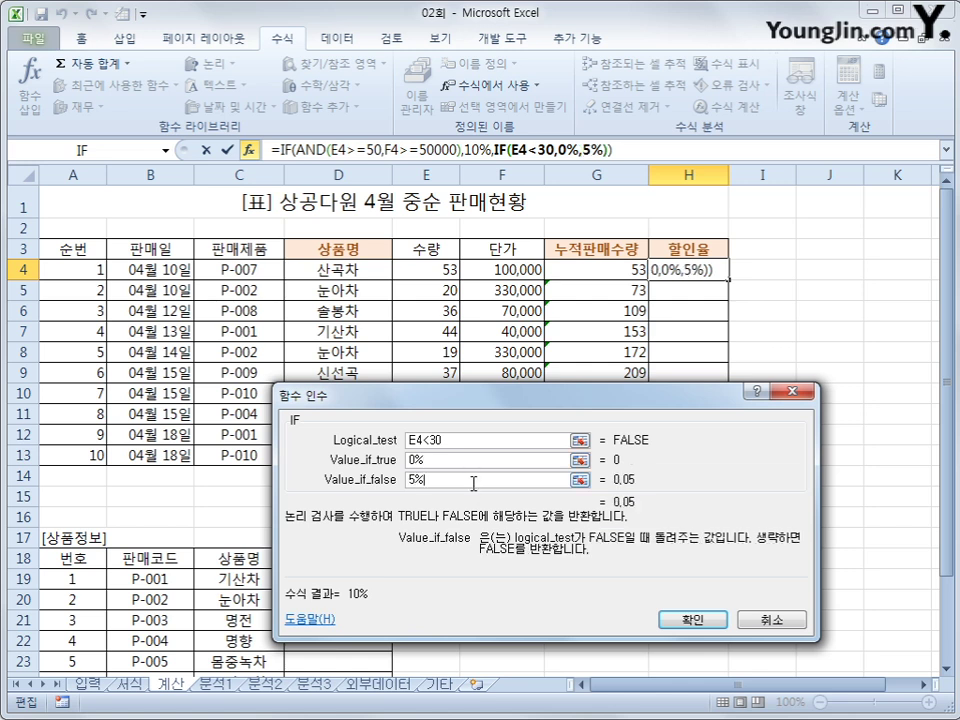
pyautogui.click(692, 618)
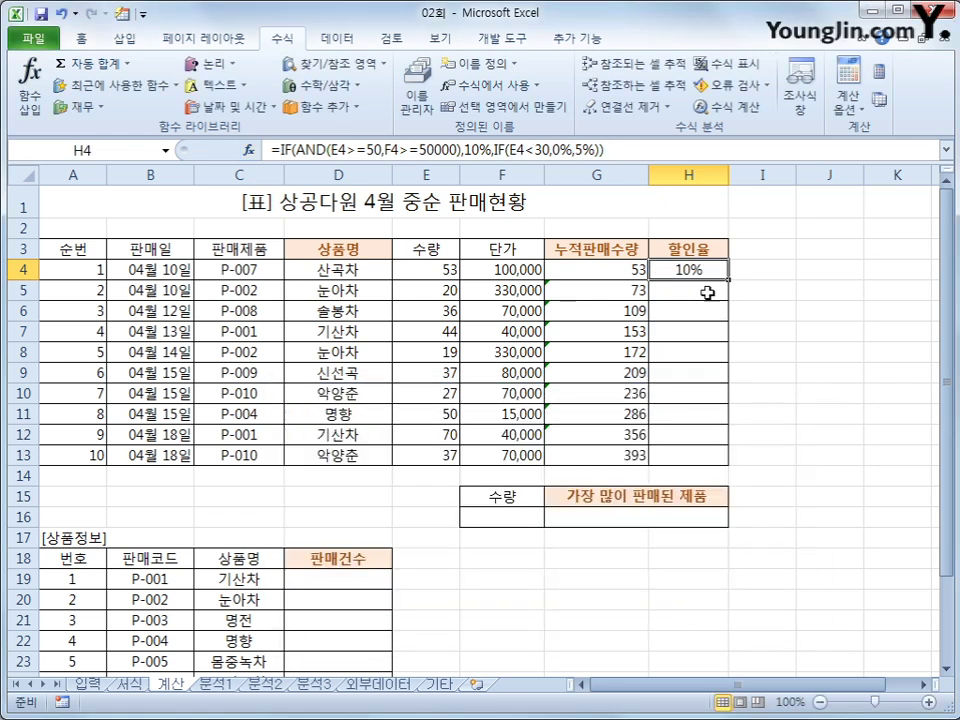
# Fill the discount rate formula from H4 down to H13 and check the copied formulas in the 할인율 column.
pyautogui.moveTo(728, 279); pyautogui.dragTo(718, 469)
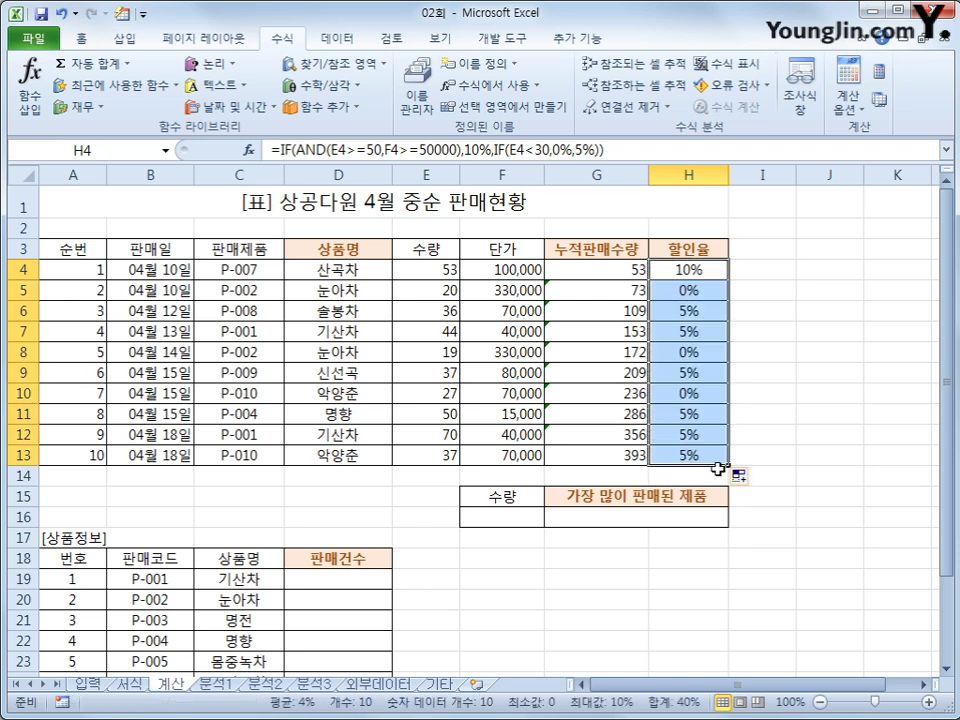
pyautogui.click(683, 352)
pyautogui.click(690, 328)
pyautogui.click(690, 310)
pyautogui.click(692, 270)
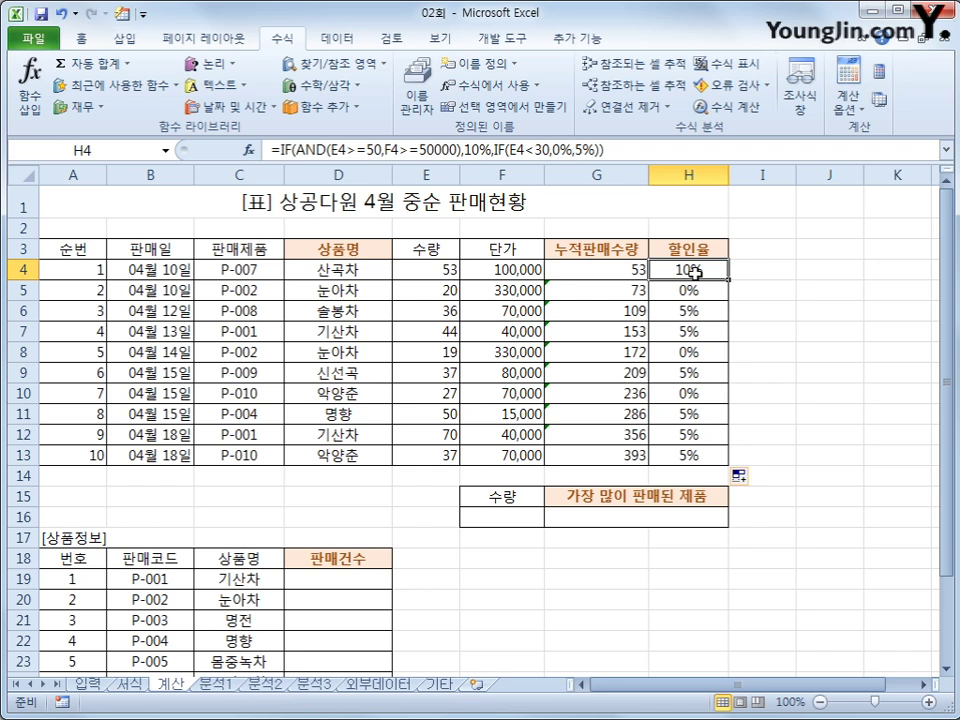
# Enter =MAX(E4:E13) in F16 to get the largest sales quantity.
pyautogui.click(528, 519)
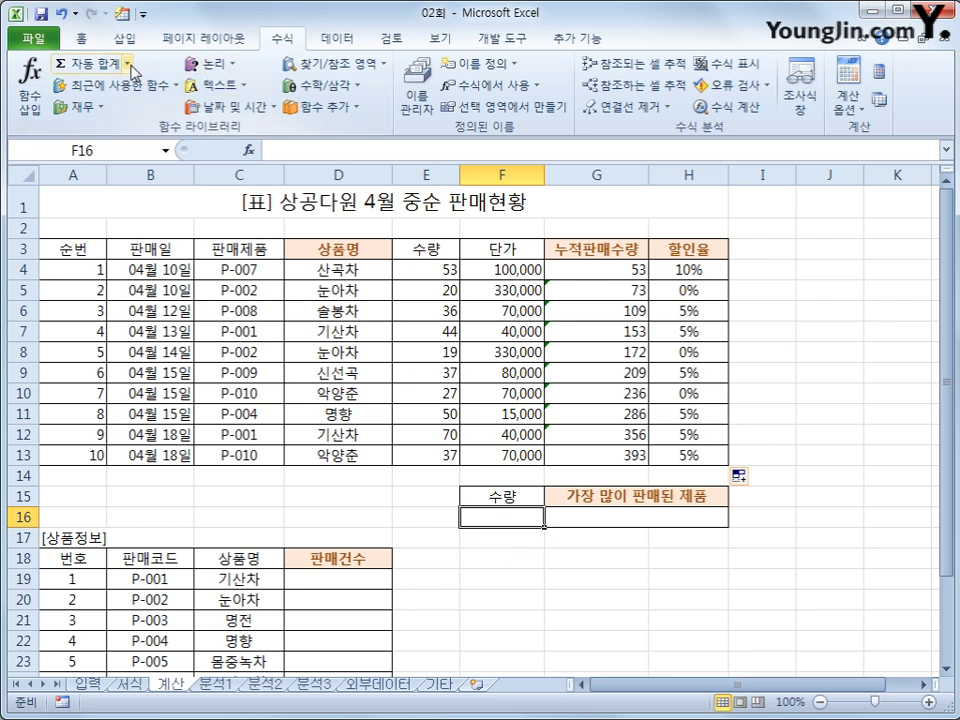
pyautogui.click(101, 58)
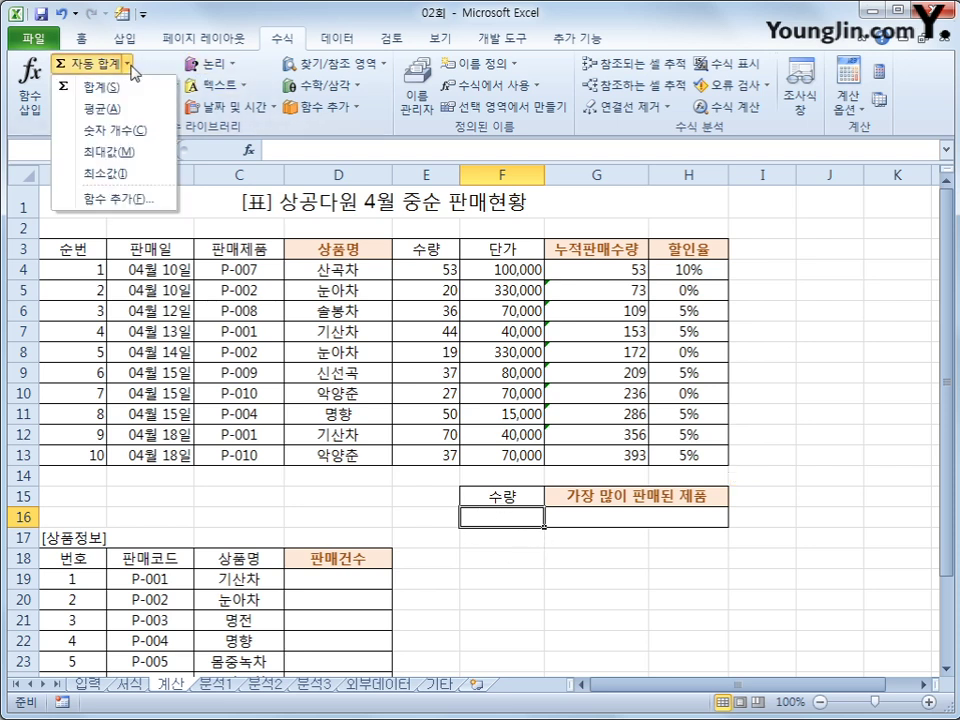
pyautogui.click(124, 157)
pyautogui.moveTo(428, 268); pyautogui.dragTo(440, 457)
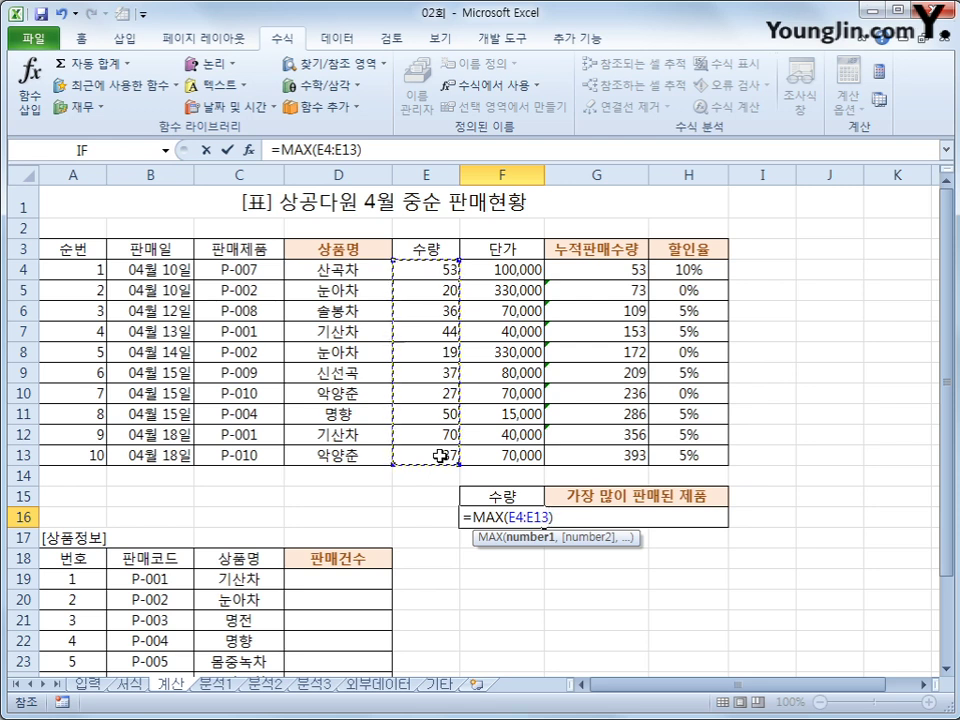
pyautogui.press('Return')
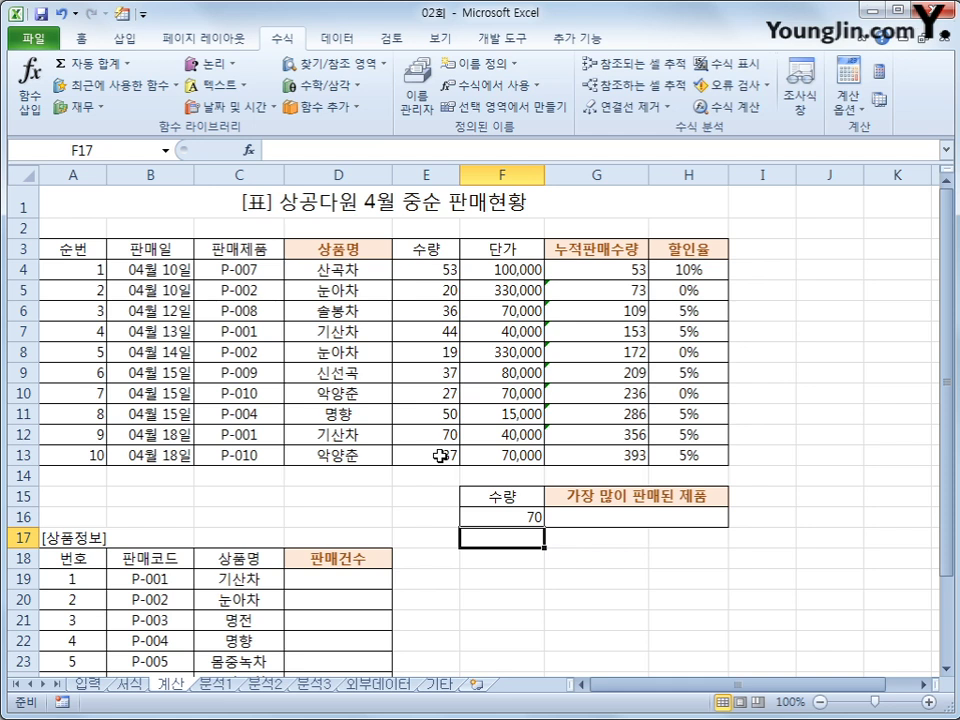
# Start a DGET function from the 데이터베이스 category in G16, the cell for the best-selling product.
pyautogui.click(633, 520)
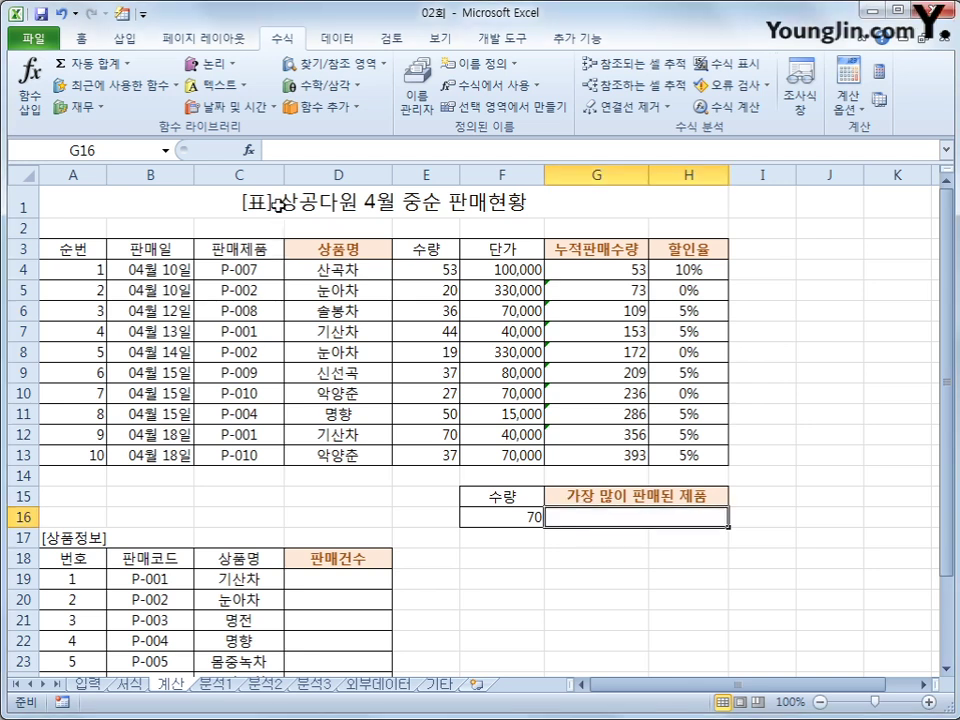
pyautogui.click(248, 149)
pyautogui.moveTo(437, 374); pyautogui.dragTo(458, 298)
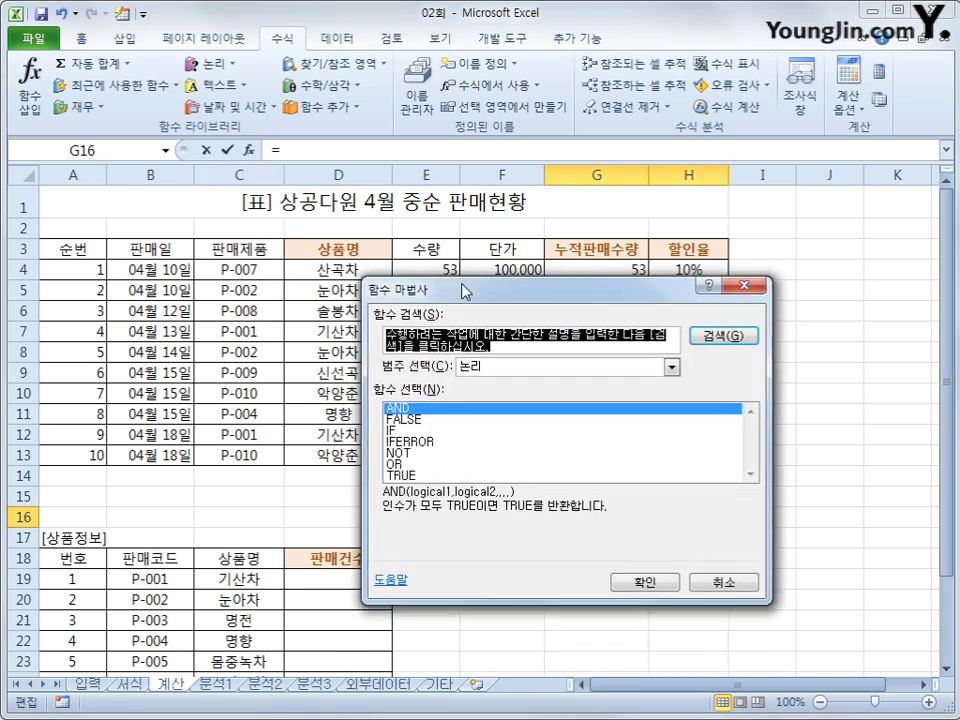
pyautogui.click(674, 364)
pyautogui.click(505, 456)
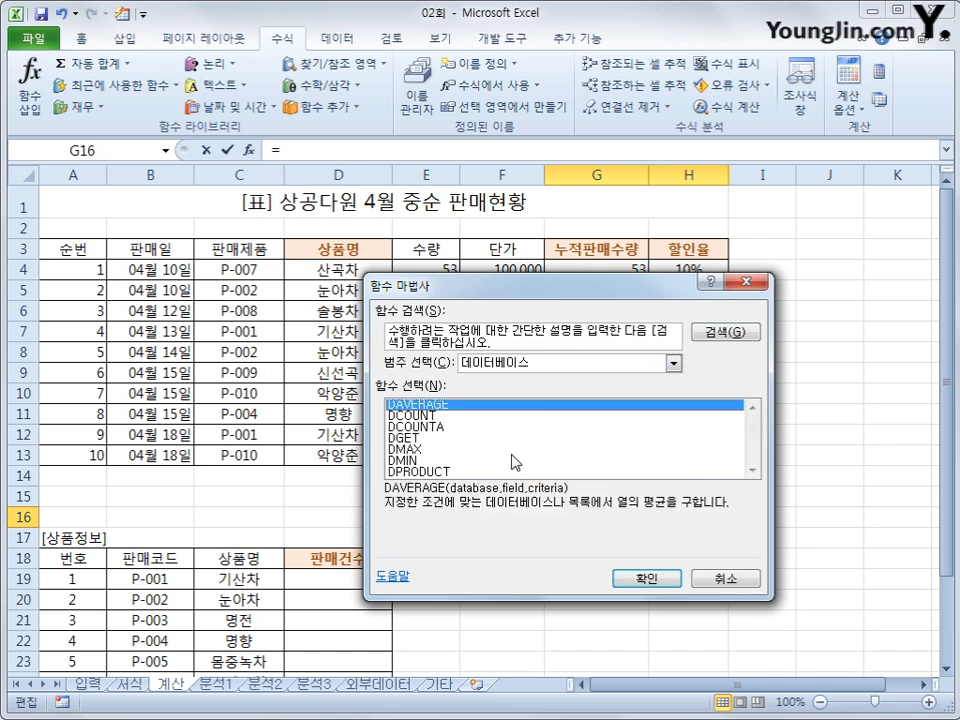
pyautogui.click(505, 438)
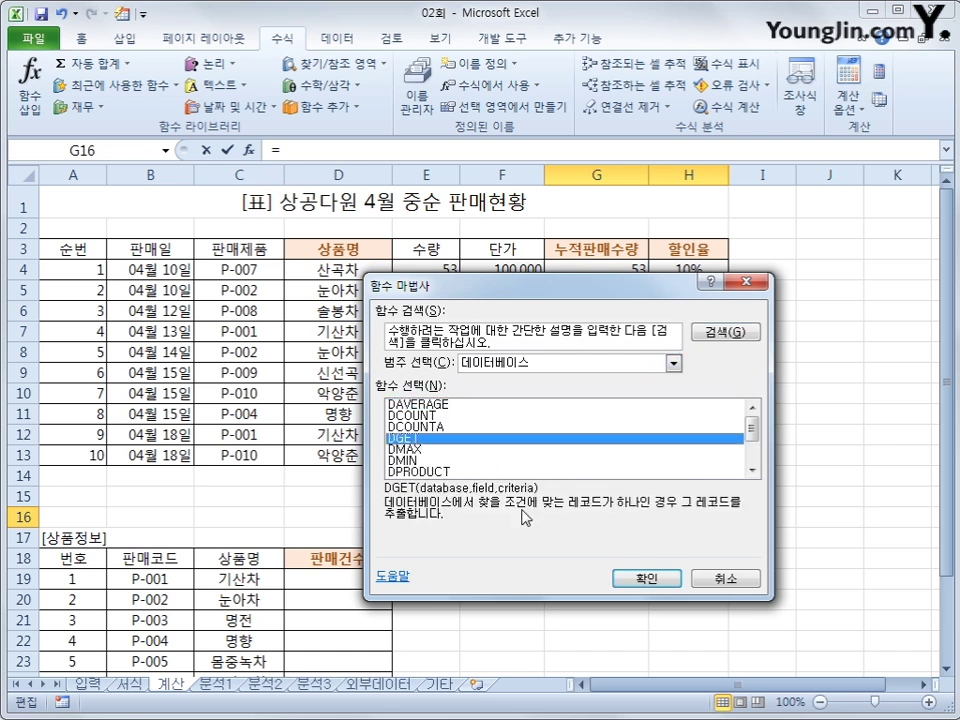
pyautogui.click(645, 579)
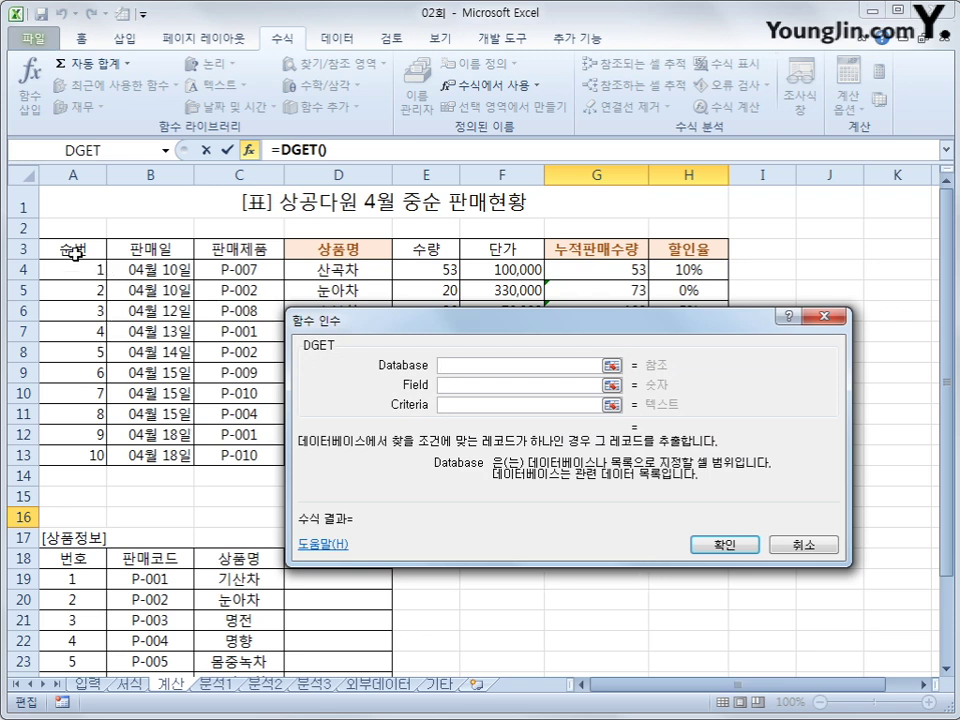
# Set DGET's database to A3:H13, field to C3 and criteria to F15:F16, and complete the formula.
pyautogui.moveTo(73, 252); pyautogui.dragTo(678, 461)
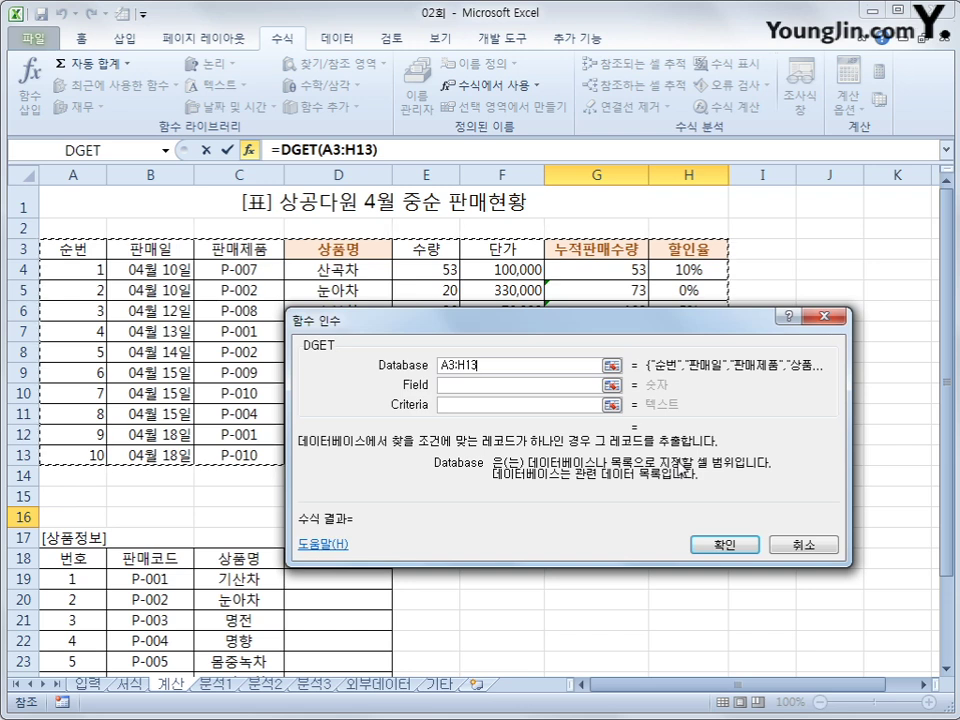
pyautogui.click(512, 386)
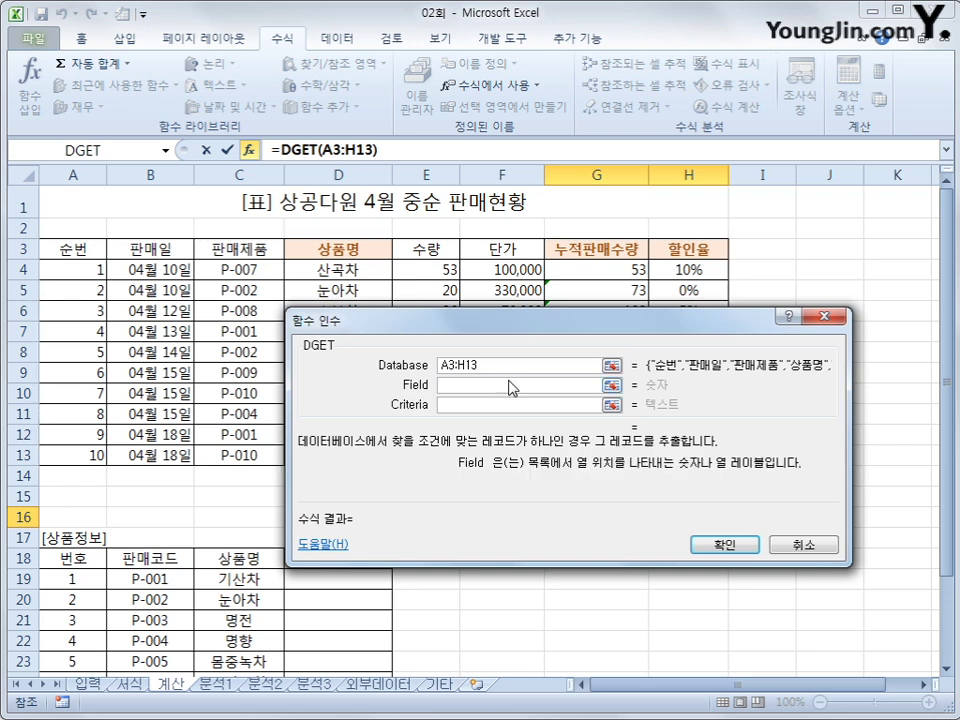
pyautogui.moveTo(521, 324); pyautogui.dragTo(598, 119)
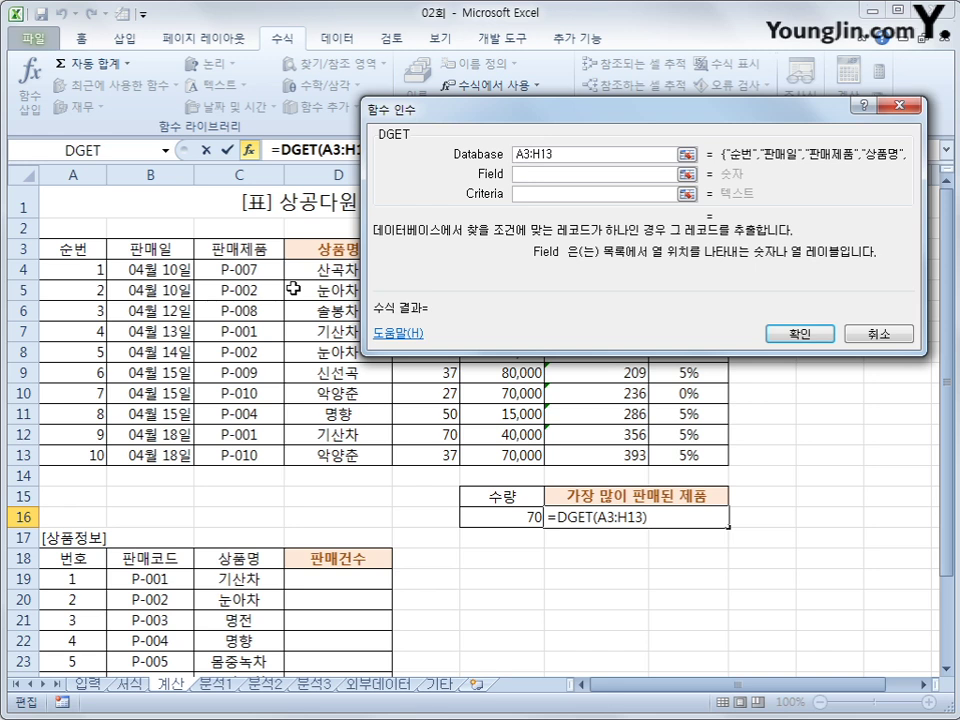
pyautogui.click(229, 250)
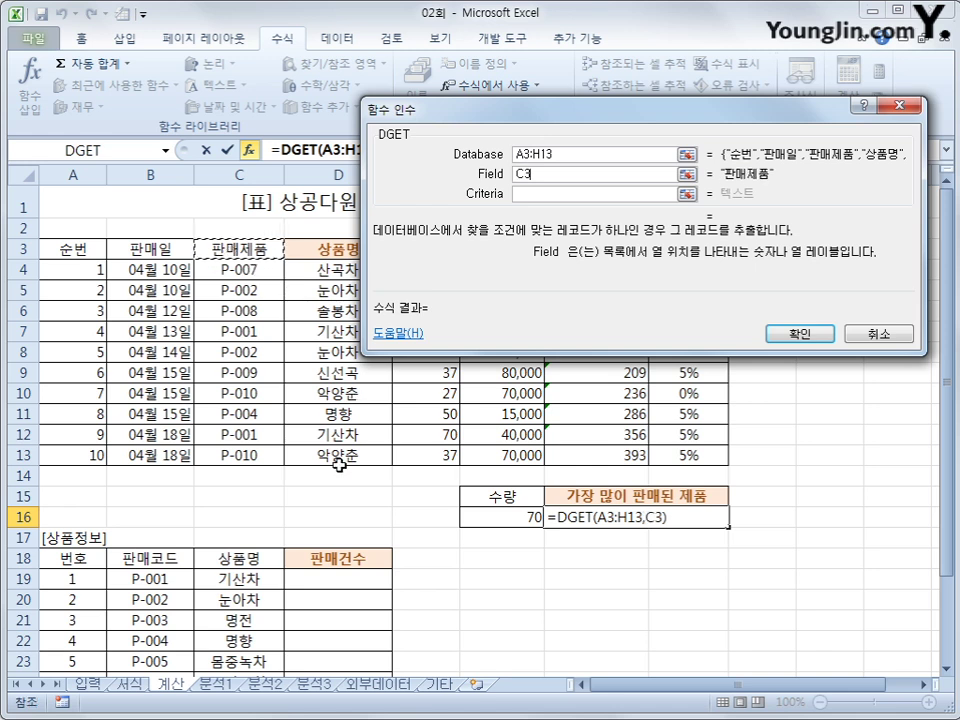
pyautogui.click(594, 193)
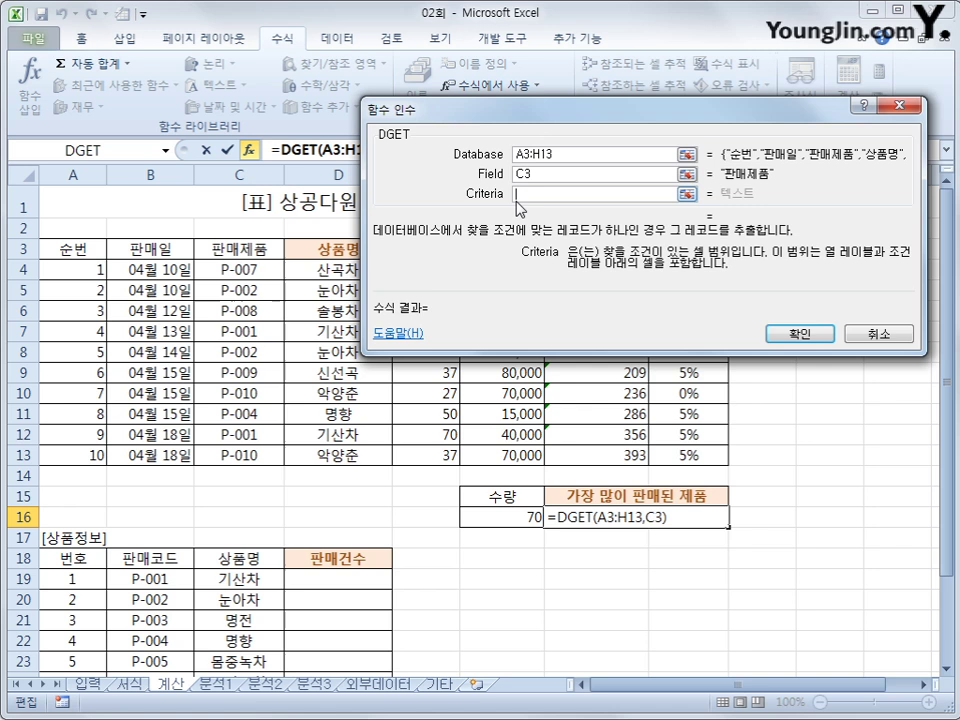
pyautogui.click(517, 497)
pyautogui.moveTo(517, 497); pyautogui.dragTo(518, 517)
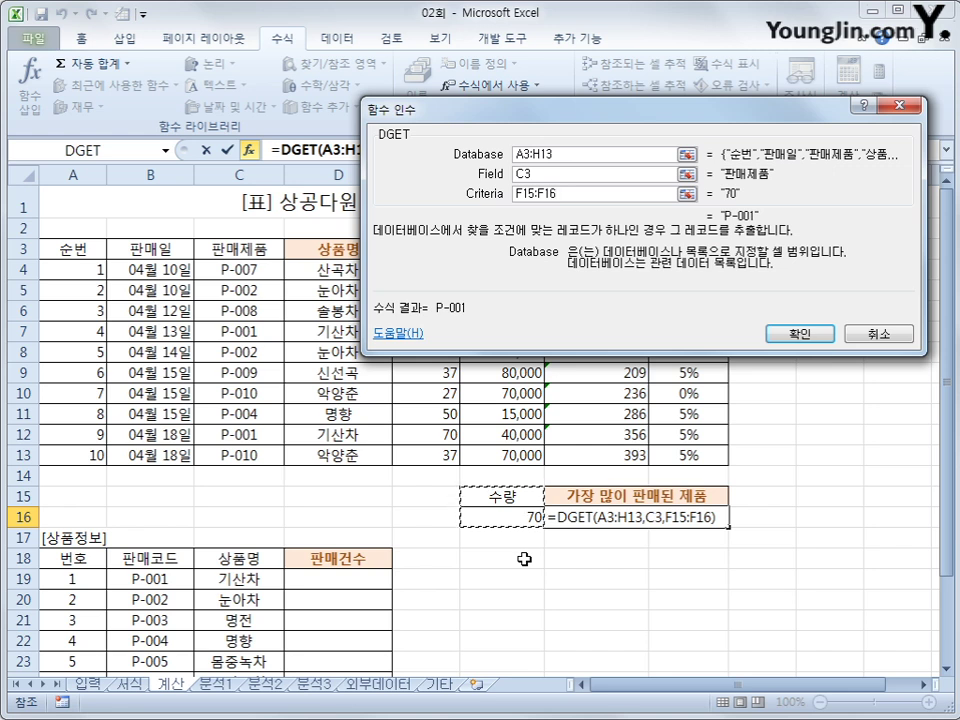
pyautogui.click(789, 335)
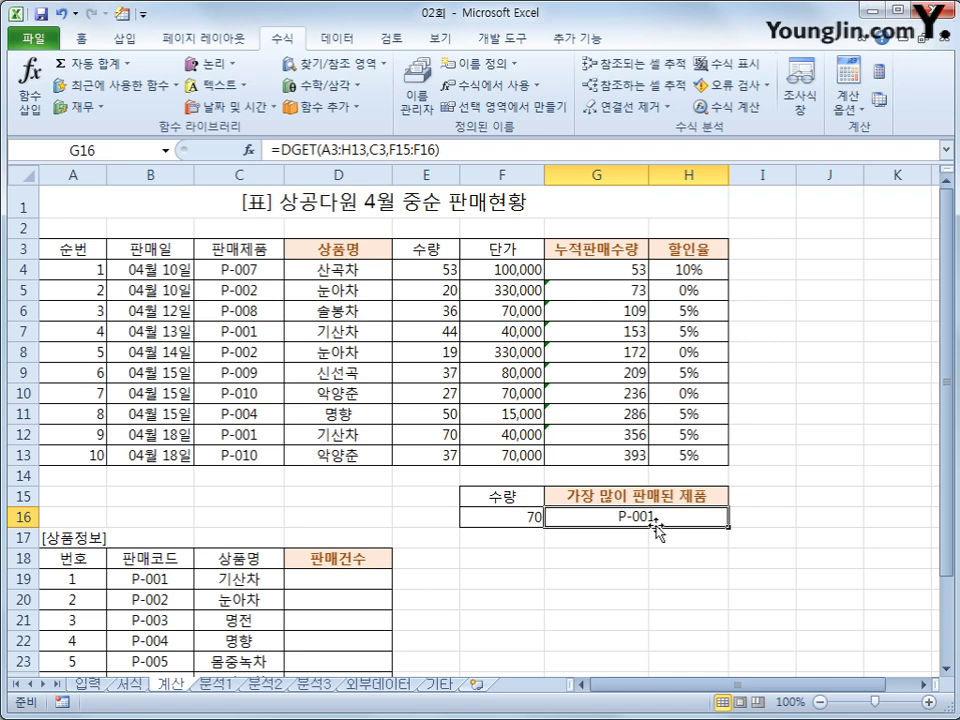
# Start a COUNTIF function from the statistical (통계) category in D19, the first 판매건수 cell of the product information table.
pyautogui.scroll(-2, 546, 538)
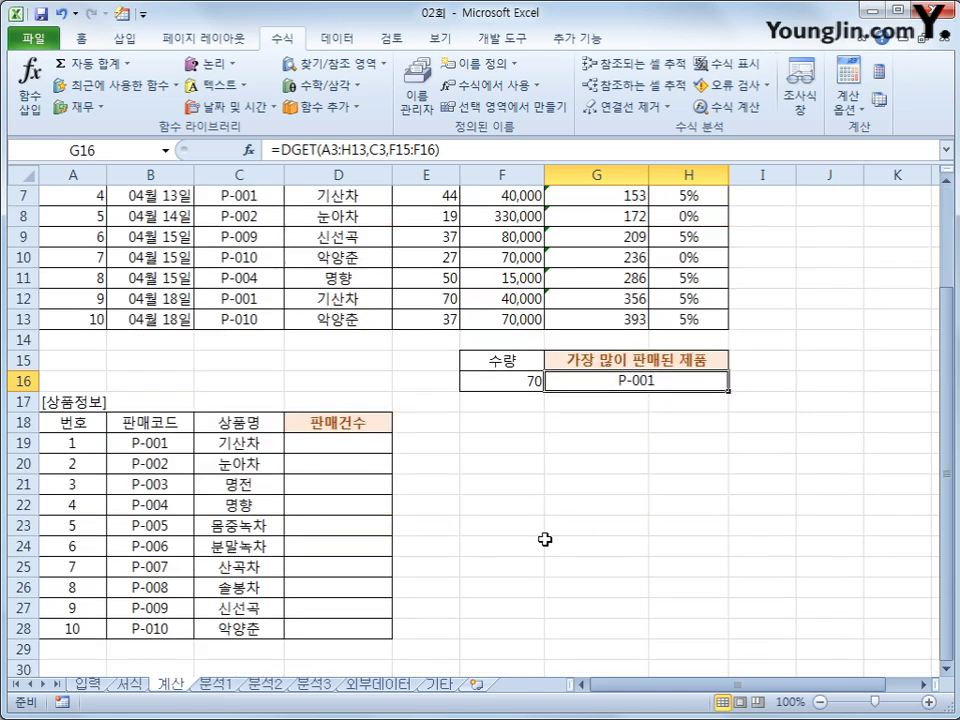
pyautogui.click(363, 449)
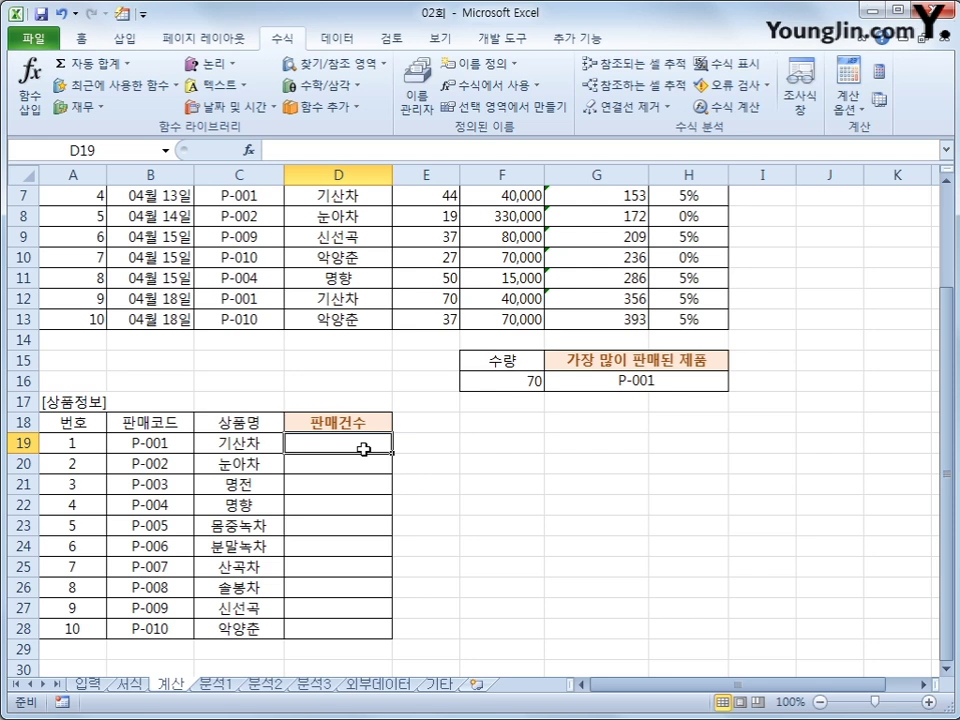
pyautogui.scroll(2, 363, 449)
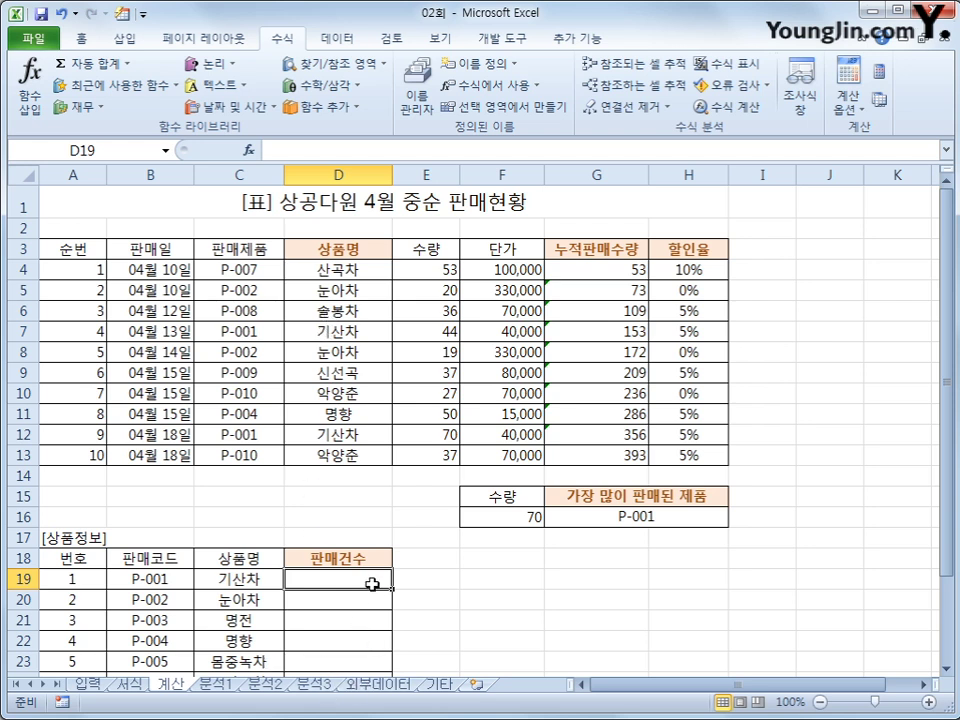
pyautogui.scroll(-1, 372, 584)
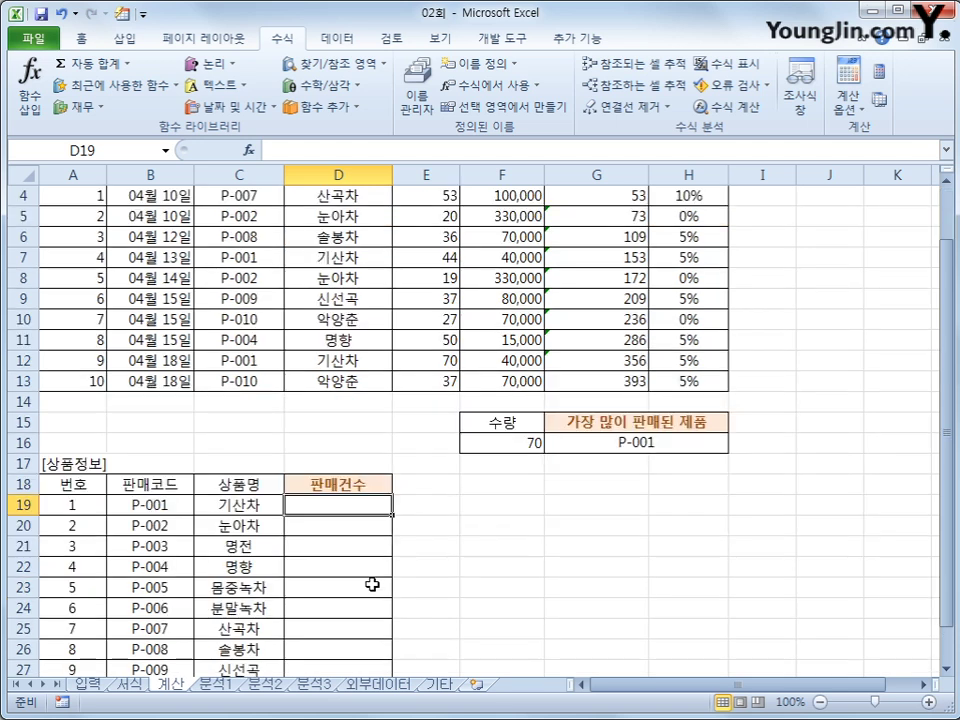
pyautogui.click(335, 106)
pyautogui.moveTo(345, 130)
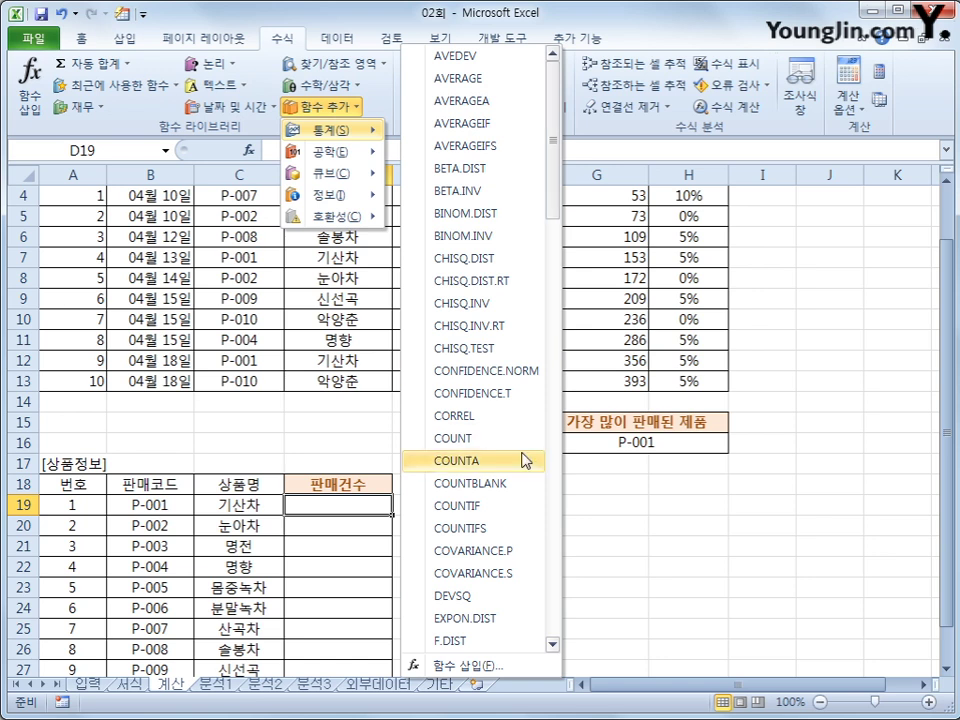
pyautogui.click(500, 508)
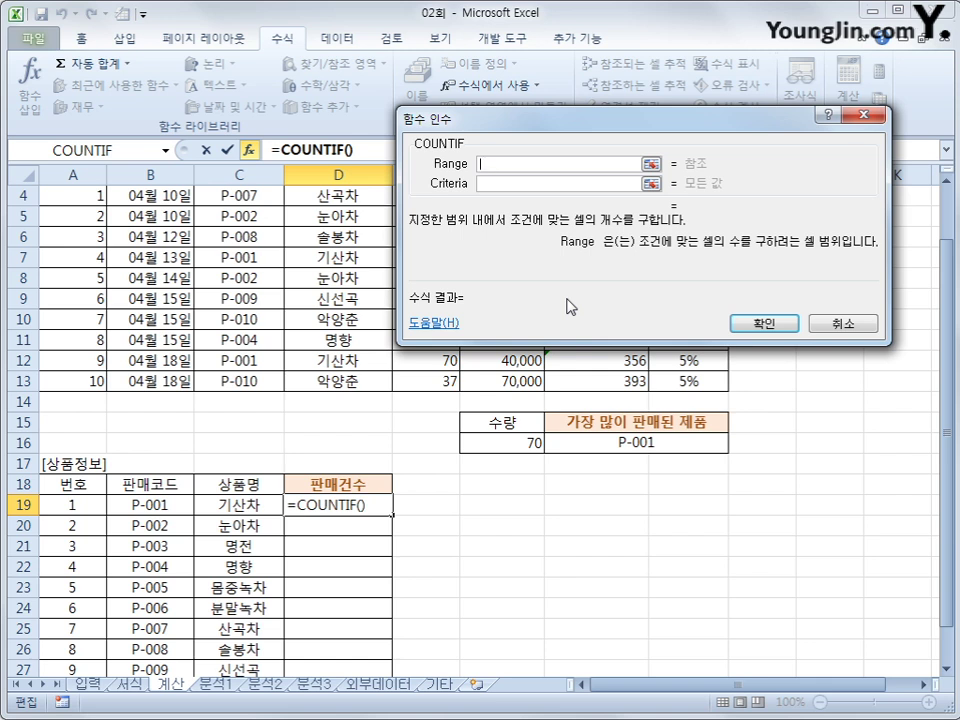
# Set COUNTIF's range to the absolute reference $C$4:$C$13 and its criteria to B19, and complete the formula.
pyautogui.scroll(1, 369, 287)
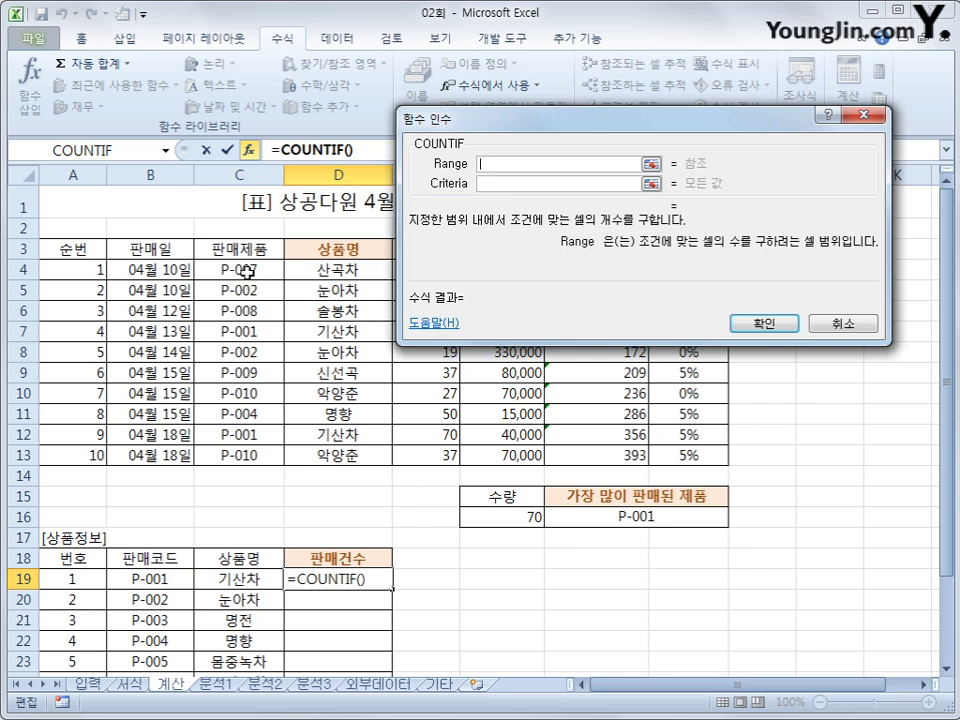
pyautogui.moveTo(249, 268); pyautogui.dragTo(231, 456)
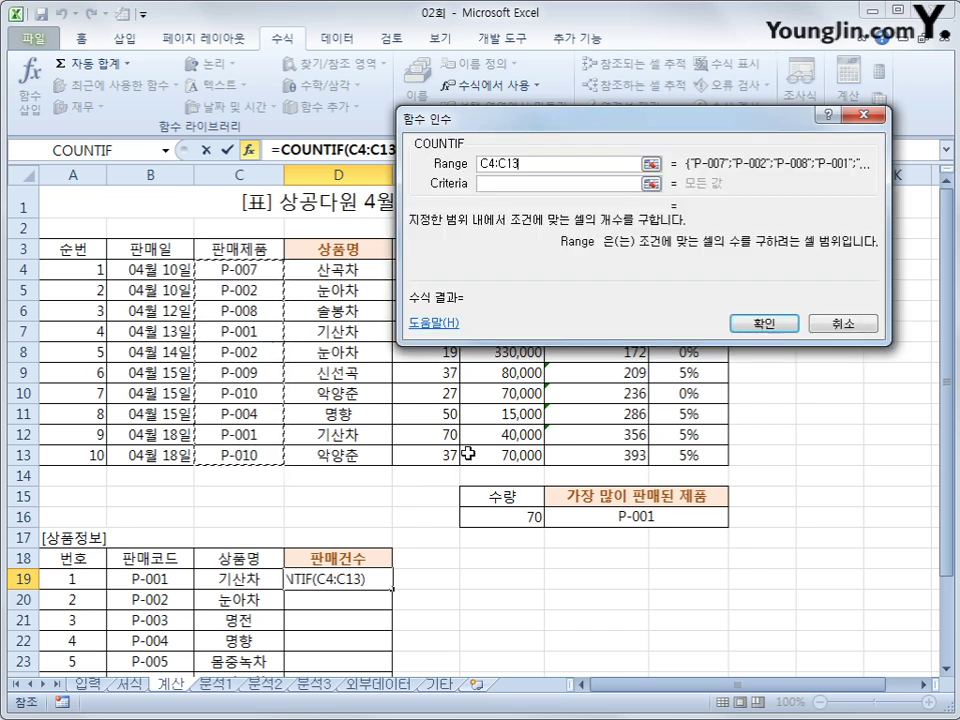
pyautogui.press('Tab')
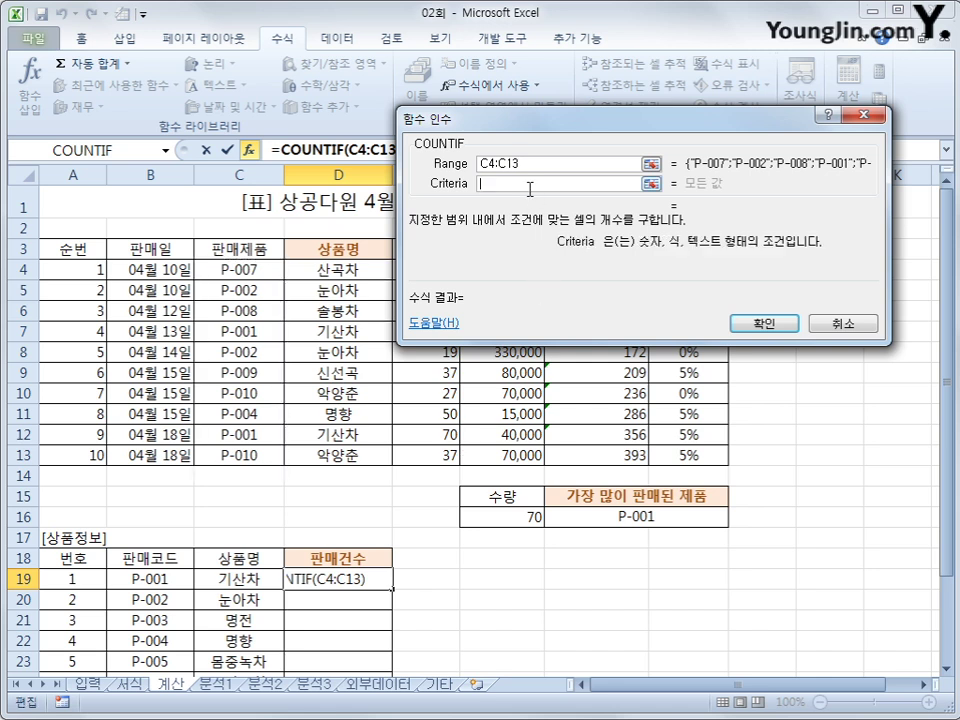
pyautogui.click(174, 581)
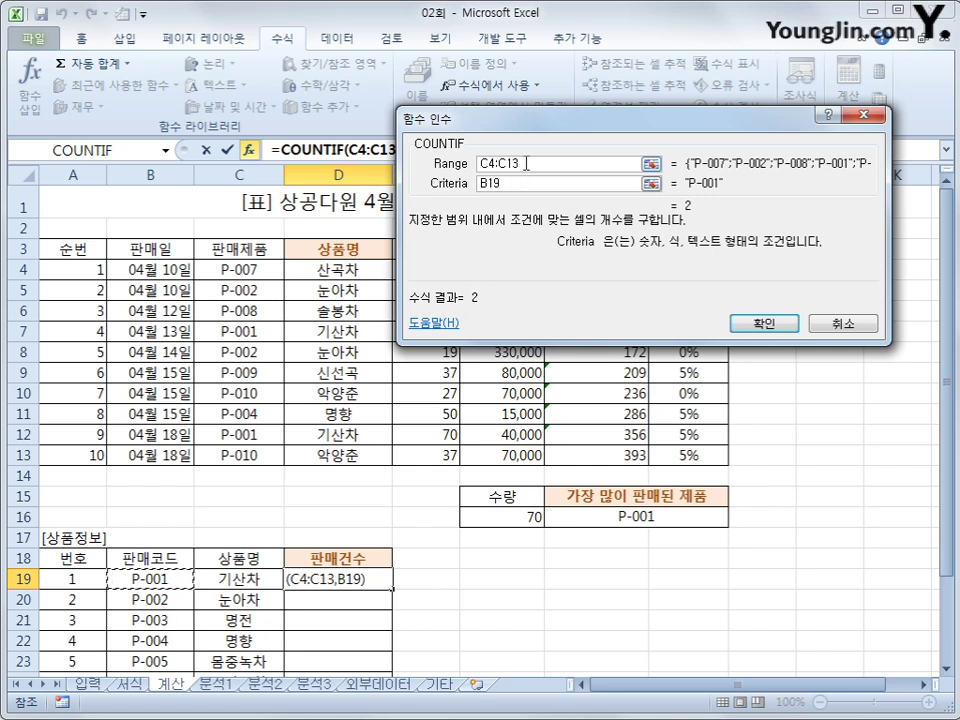
pyautogui.moveTo(531, 163); pyautogui.dragTo(466, 172)
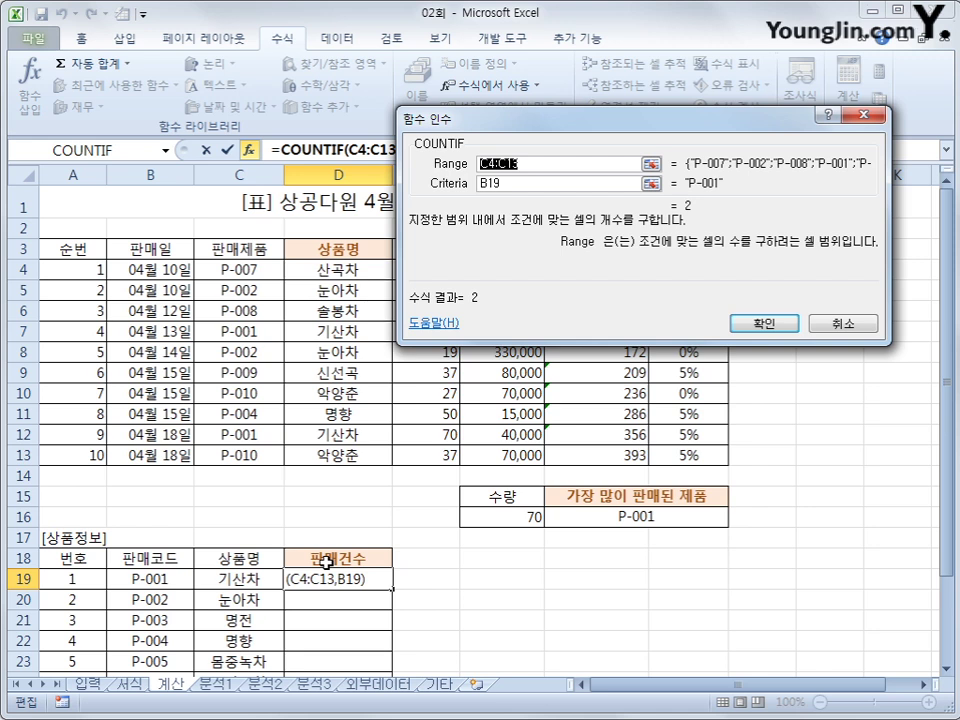
pyautogui.press('F4')
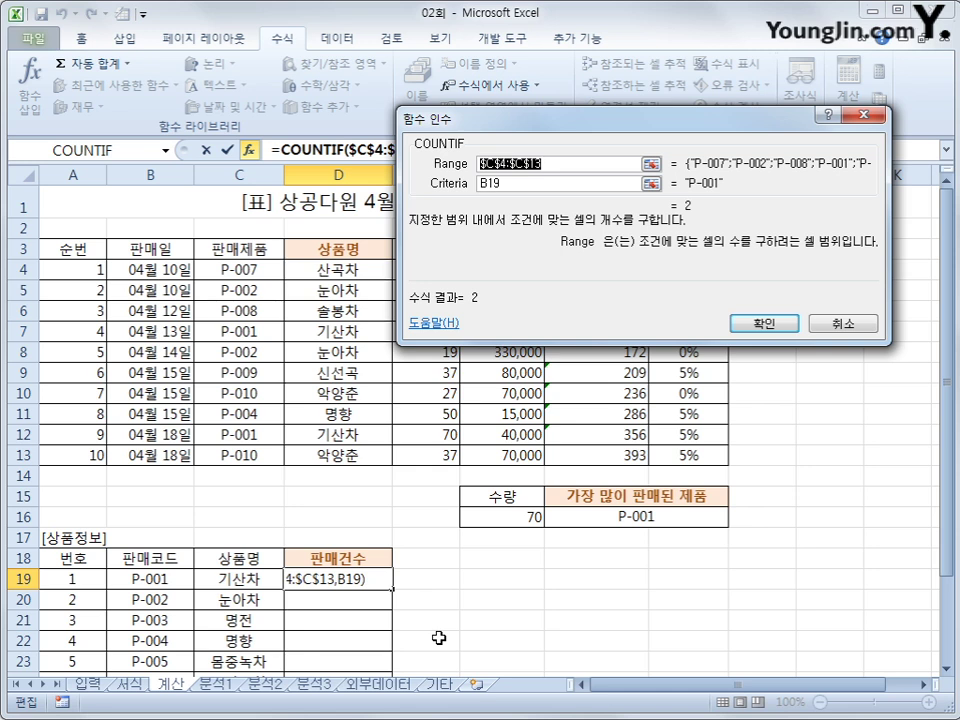
pyautogui.click(762, 324)
# Append &"건" to the COUNTIF formula in D19 so the sales count carries the unit text.
pyautogui.scroll(-3, 434, 599)
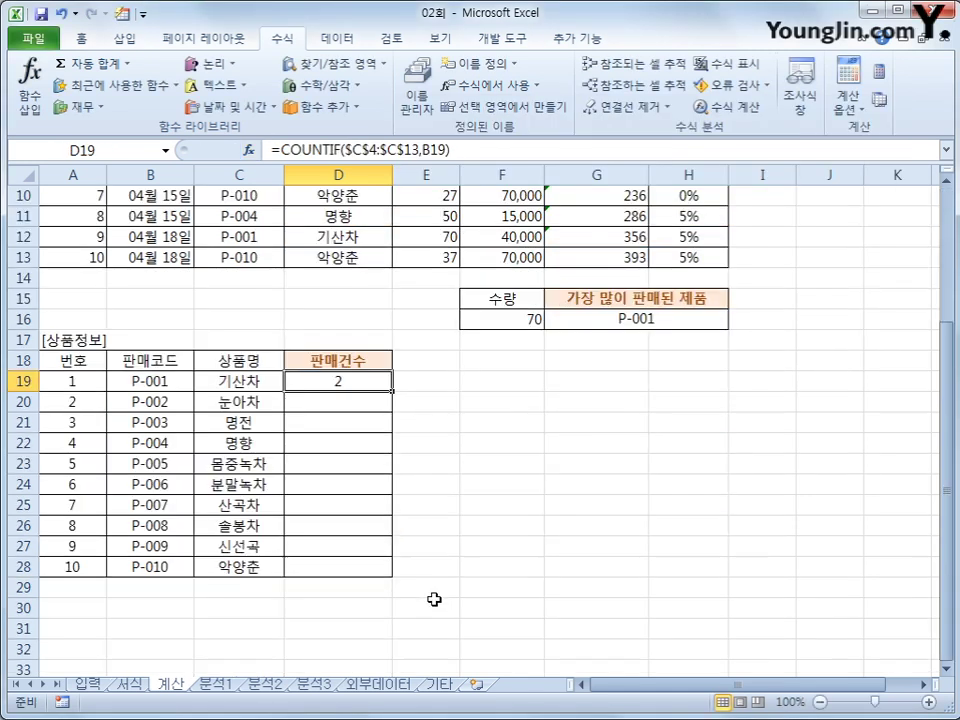
pyautogui.scroll(2, 434, 599)
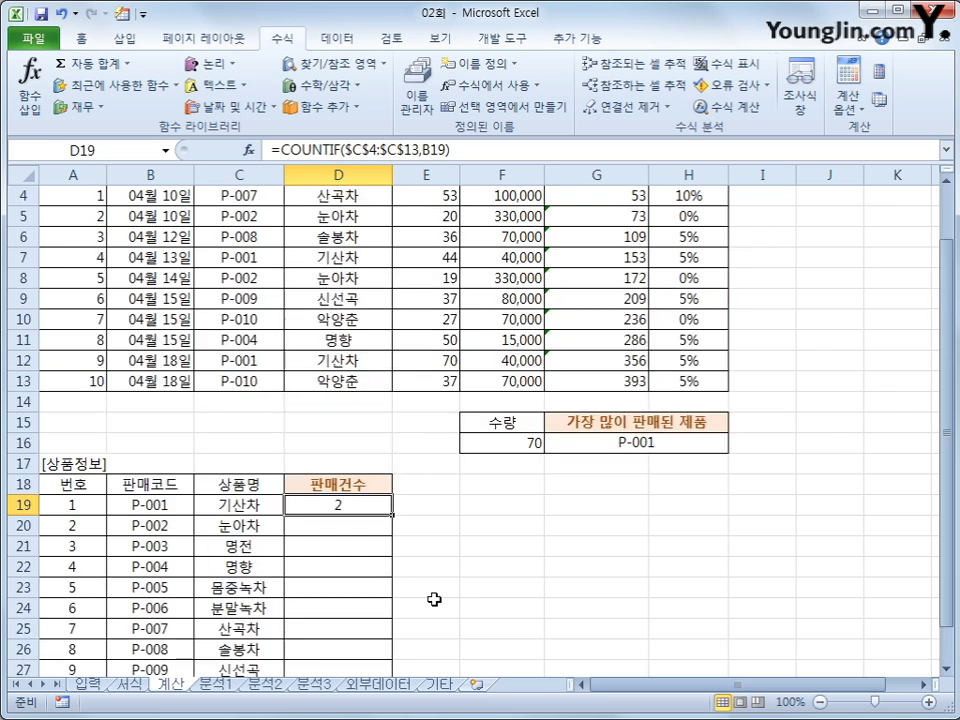
pyautogui.scroll(1, 434, 599)
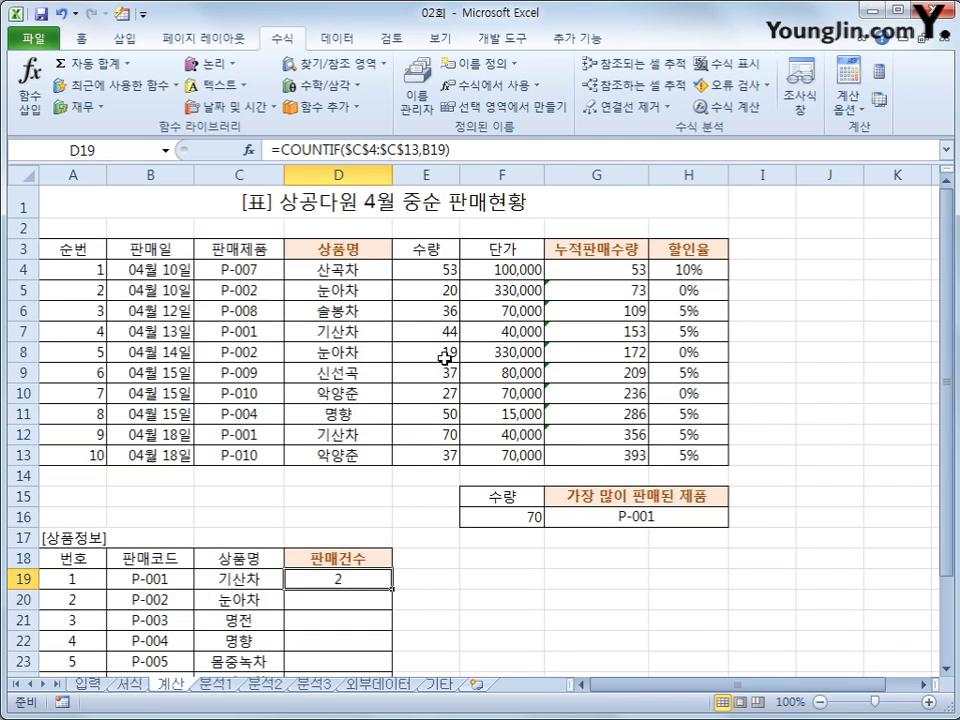
pyautogui.click(481, 154)
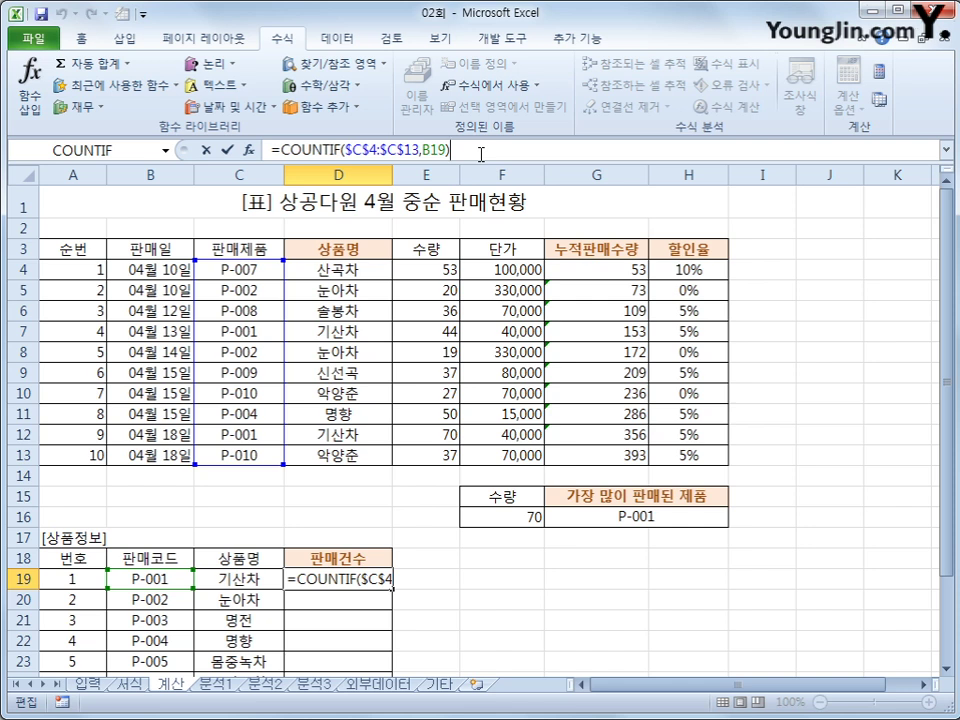
pyautogui.write('&')
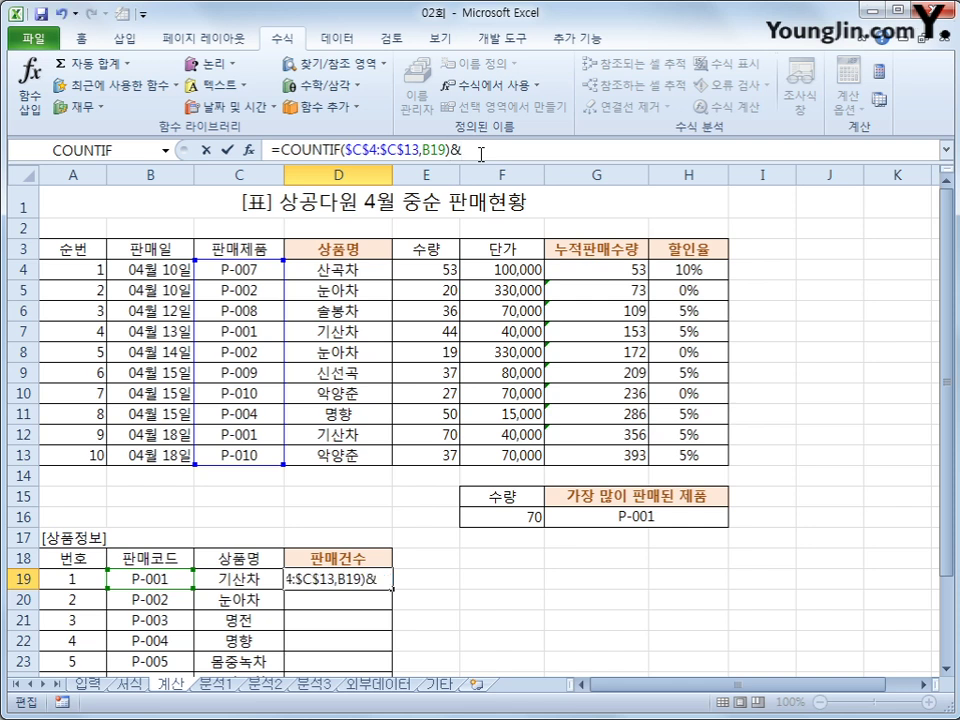
pyautogui.write('"건"')
pyautogui.press('Return')
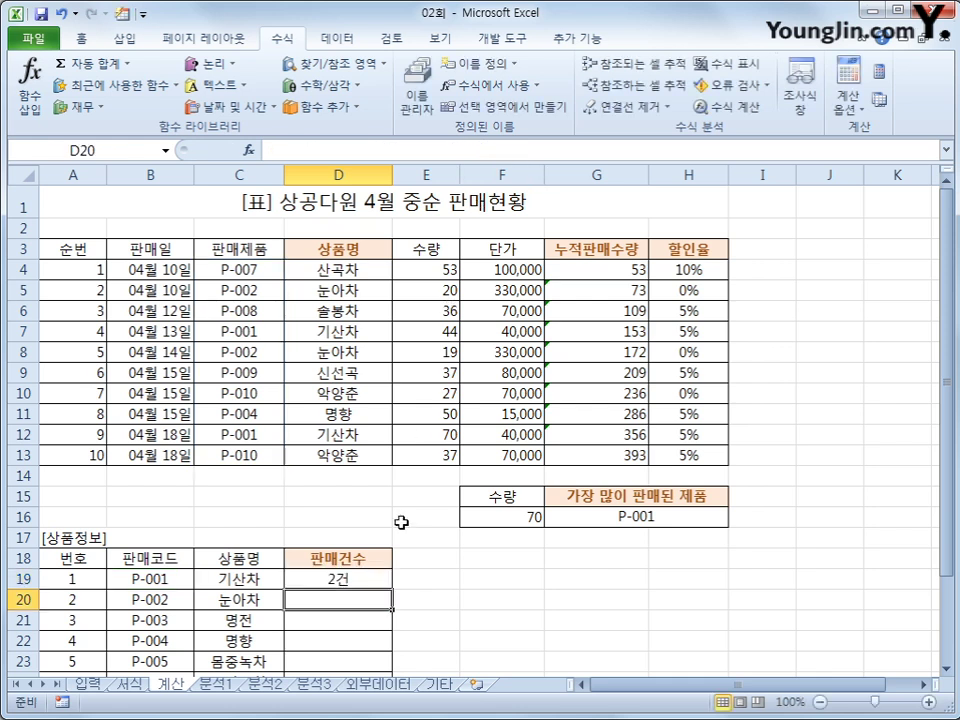
# Fill the sales count formula from D19 down to D28.
pyautogui.click(360, 578)
pyautogui.scroll(-2, 358, 579)
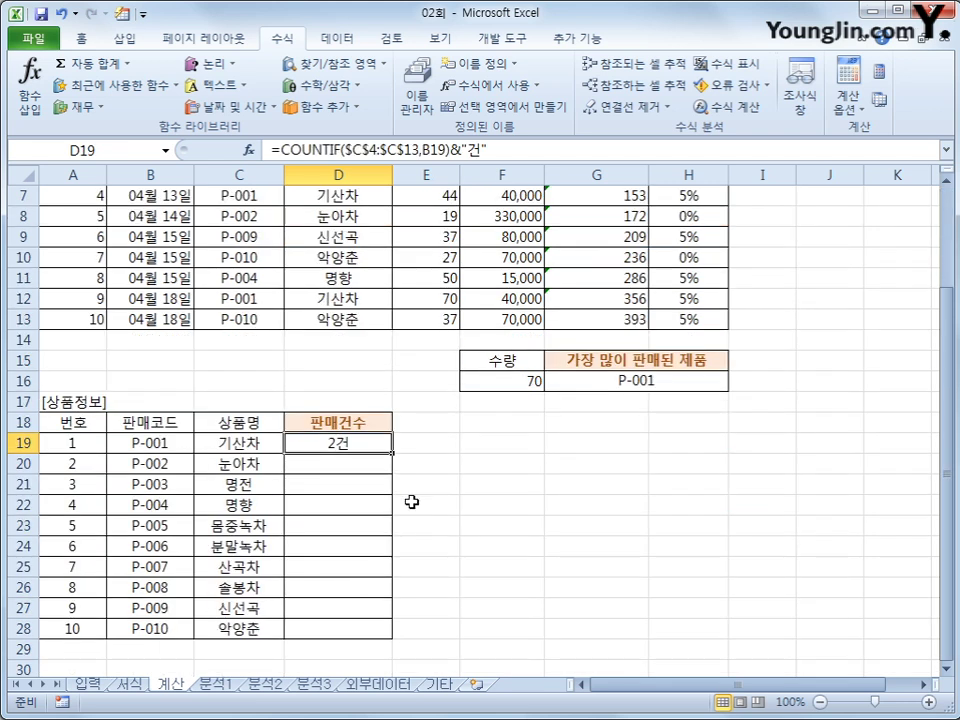
pyautogui.moveTo(391, 456); pyautogui.dragTo(377, 636)
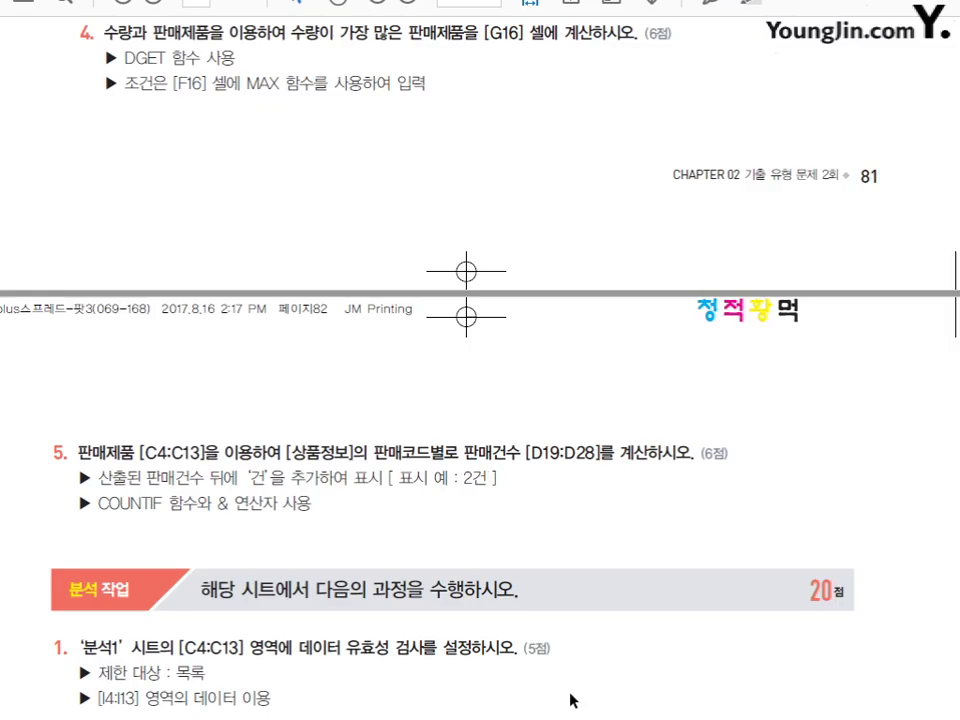
# Switch to the exam PDF and read the 분석1 sheet's data validation and two-level sort tasks under 분석 작업.
pyautogui.scroll(-10, 572, 700)
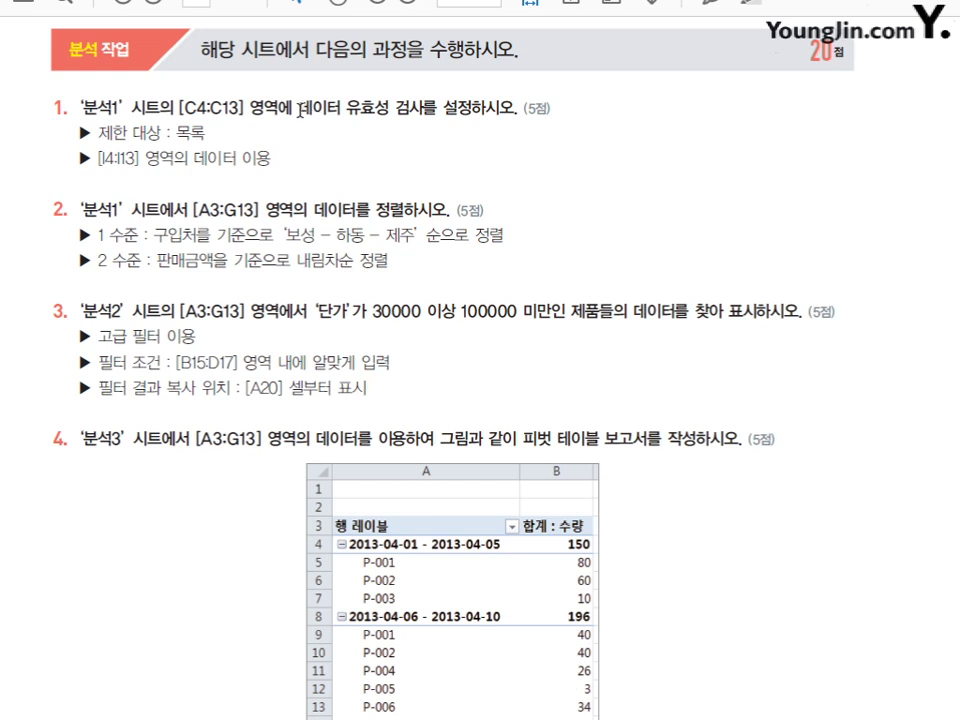
pyautogui.moveTo(298, 108); pyautogui.dragTo(491, 105)
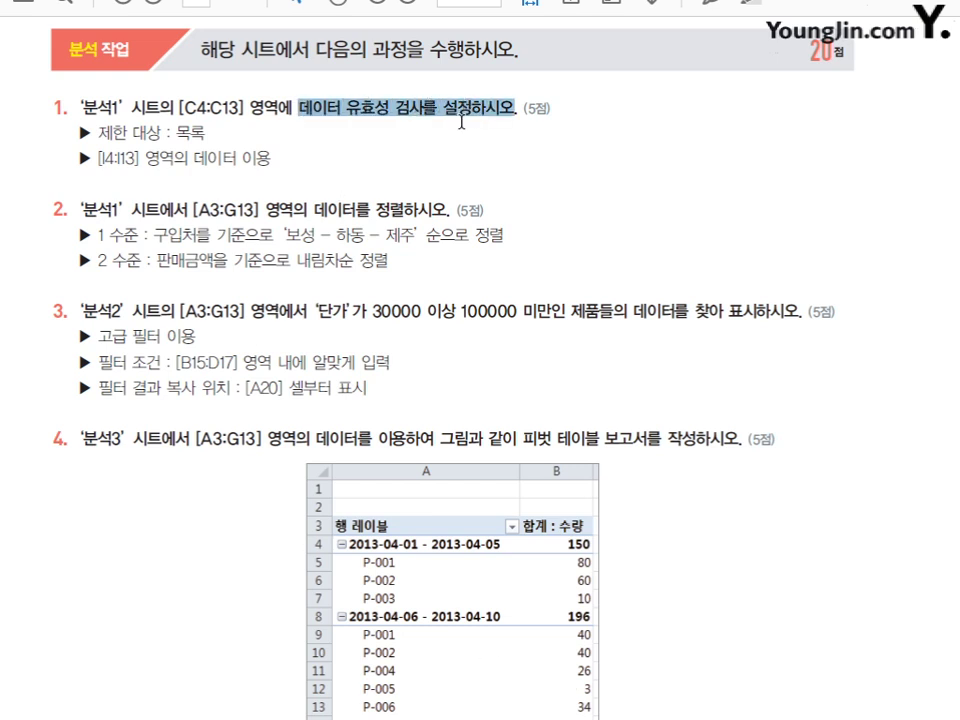
pyautogui.moveTo(181, 106); pyautogui.dragTo(242, 106)
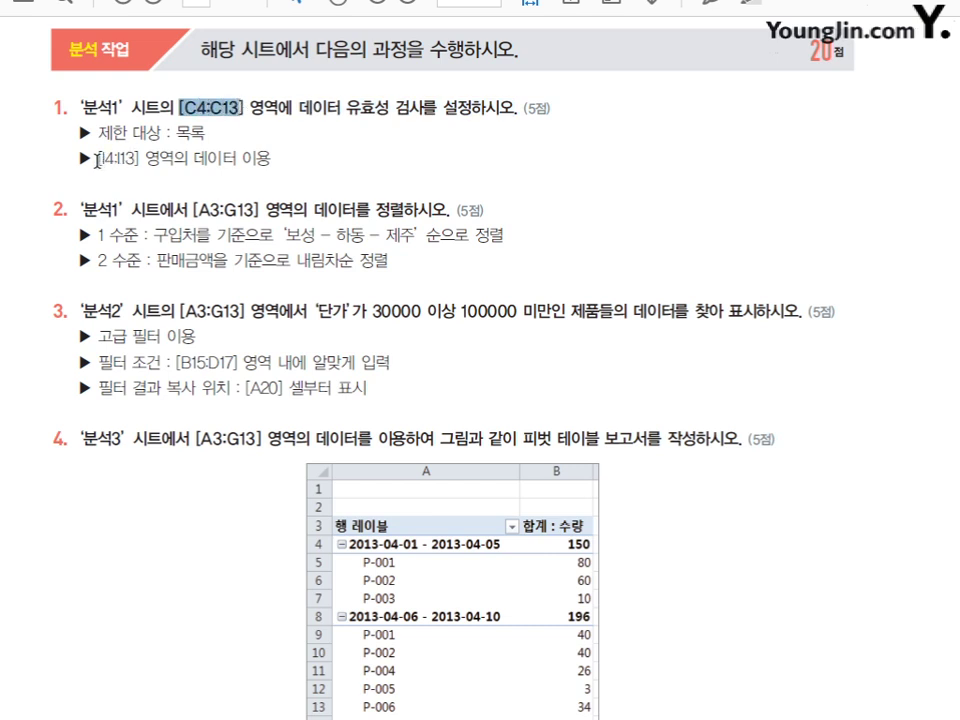
pyautogui.moveTo(99, 159); pyautogui.dragTo(268, 158)
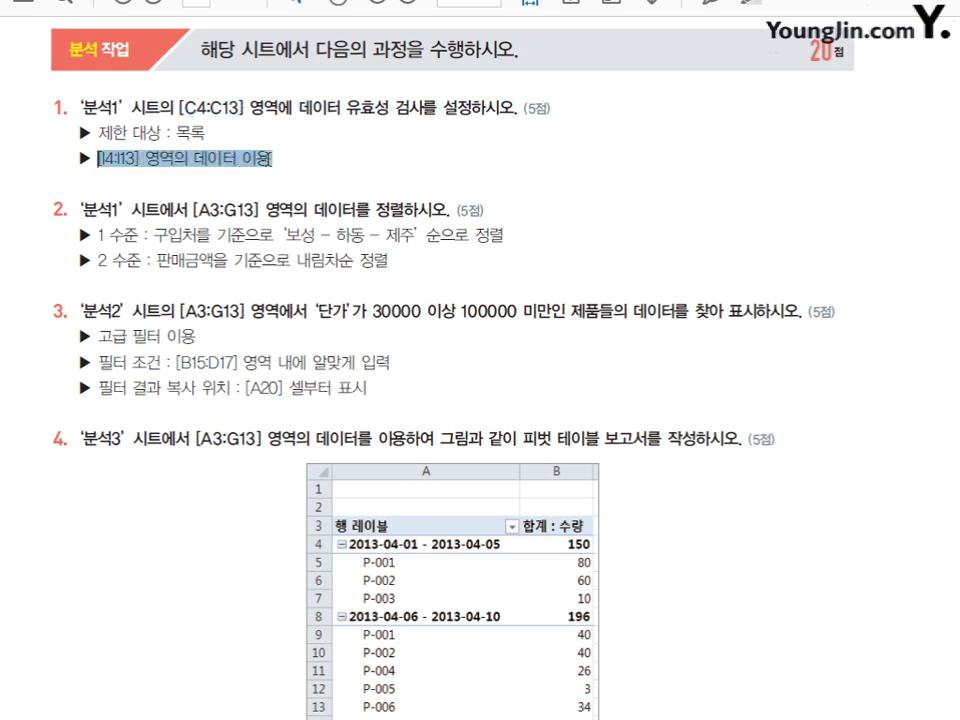
pyautogui.click(170, 126)
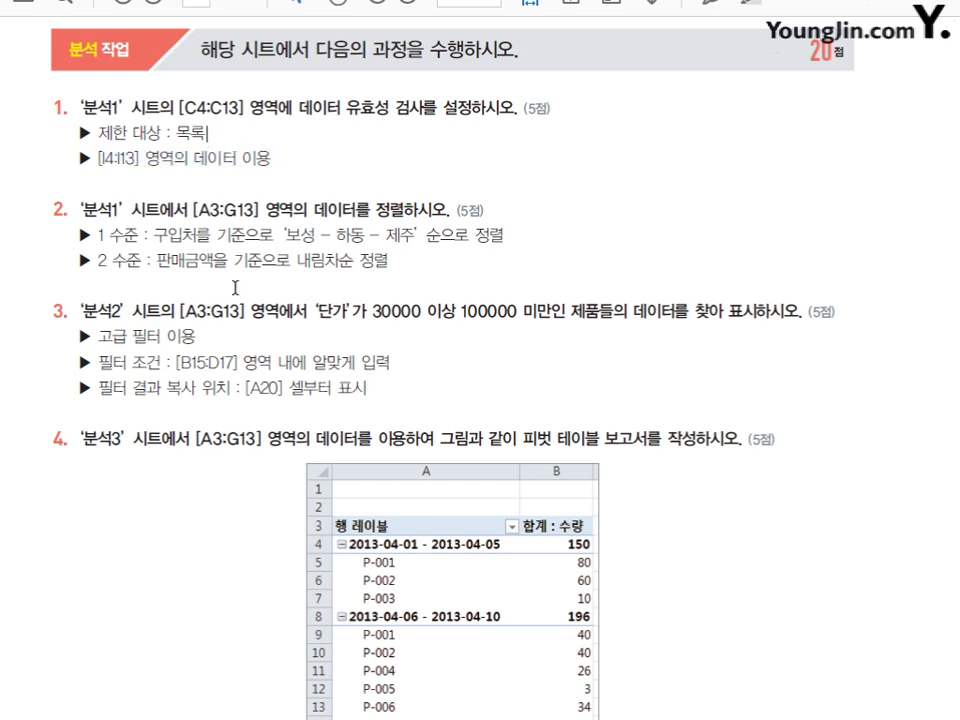
pyautogui.moveTo(314, 210); pyautogui.dragTo(450, 211)
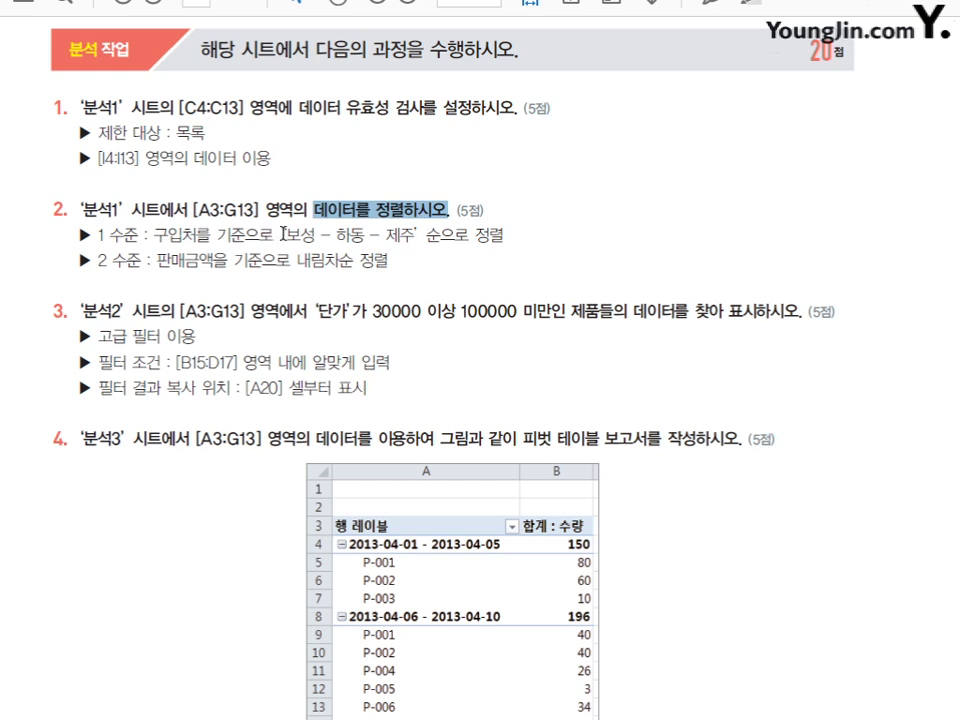
pyautogui.moveTo(268, 236); pyautogui.dragTo(412, 241)
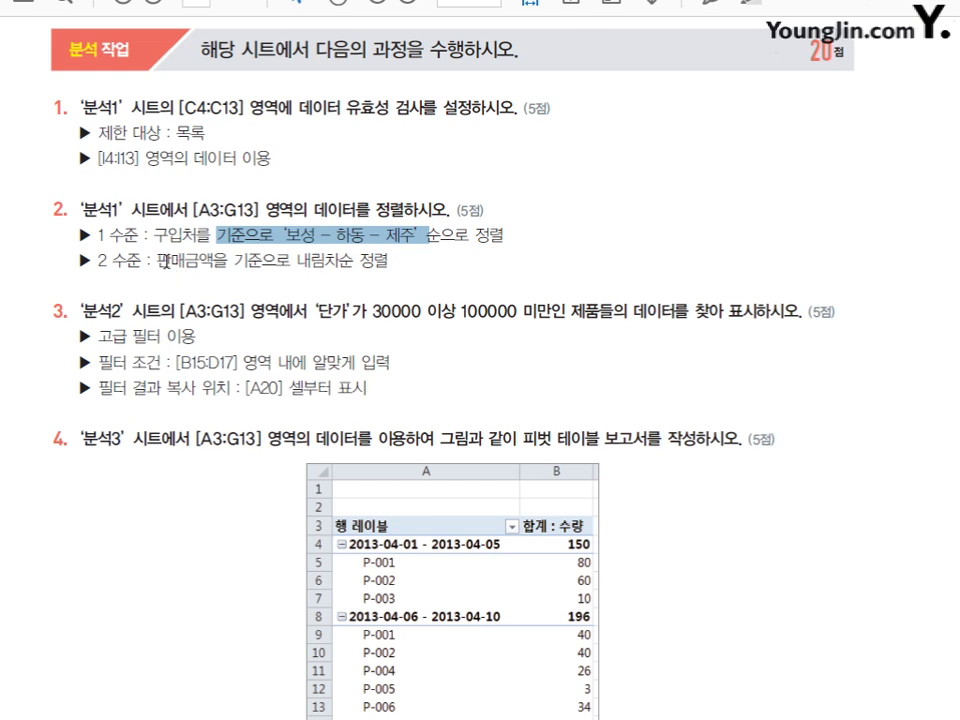
pyautogui.moveTo(157, 261); pyautogui.dragTo(395, 272)
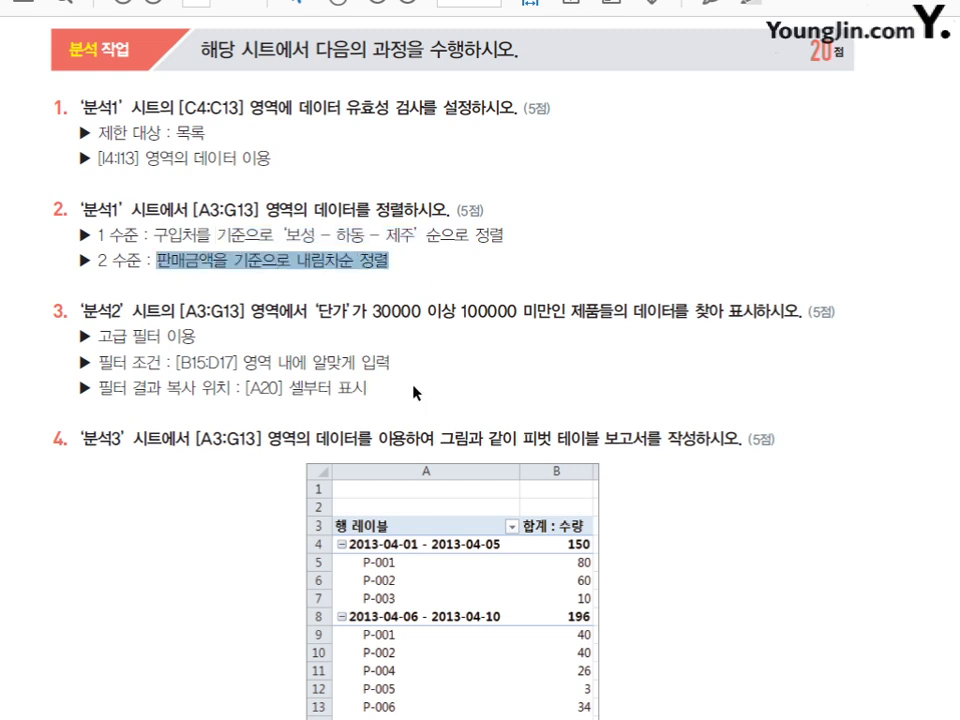
pyautogui.press('Right')
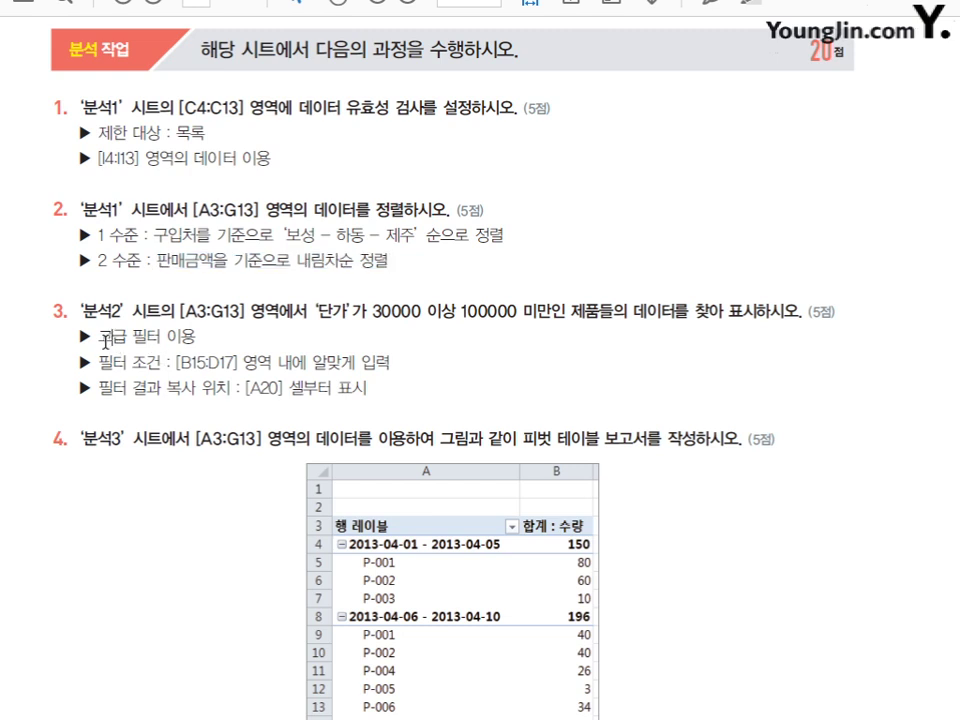
# Read the exam's 분석2 advanced filter conditions and the 분석3 pivot table layout, sheet name and date grouping requirements.
pyautogui.moveTo(99, 337); pyautogui.dragTo(333, 388)
pyautogui.click(178, 366)
pyautogui.click(246, 388)
pyautogui.scroll(-3, 300, 395)
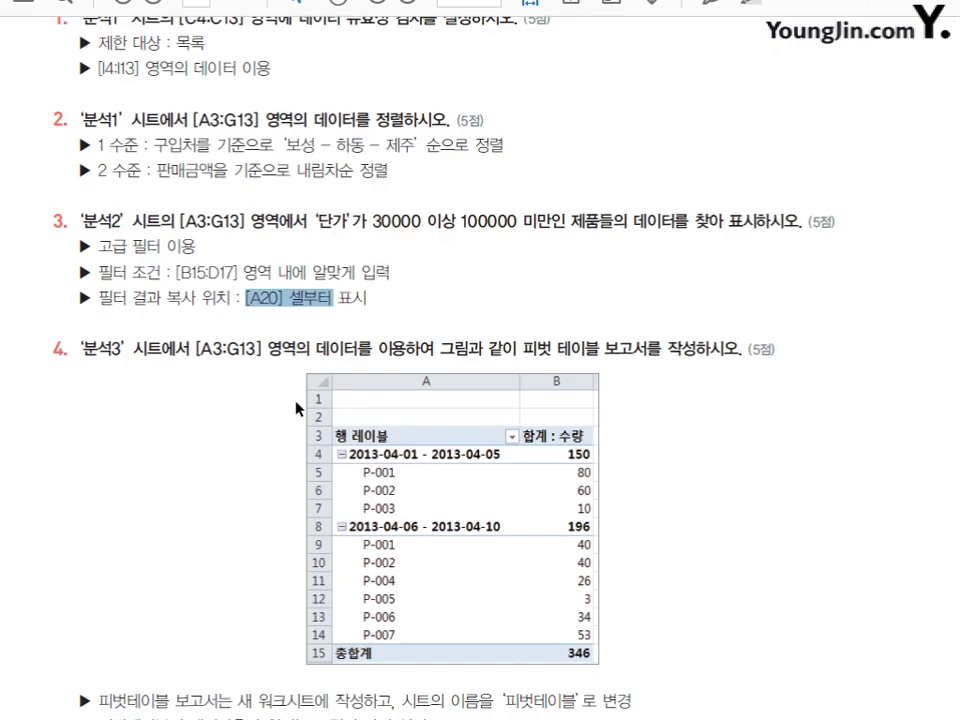
pyautogui.scroll(-2, 300, 390)
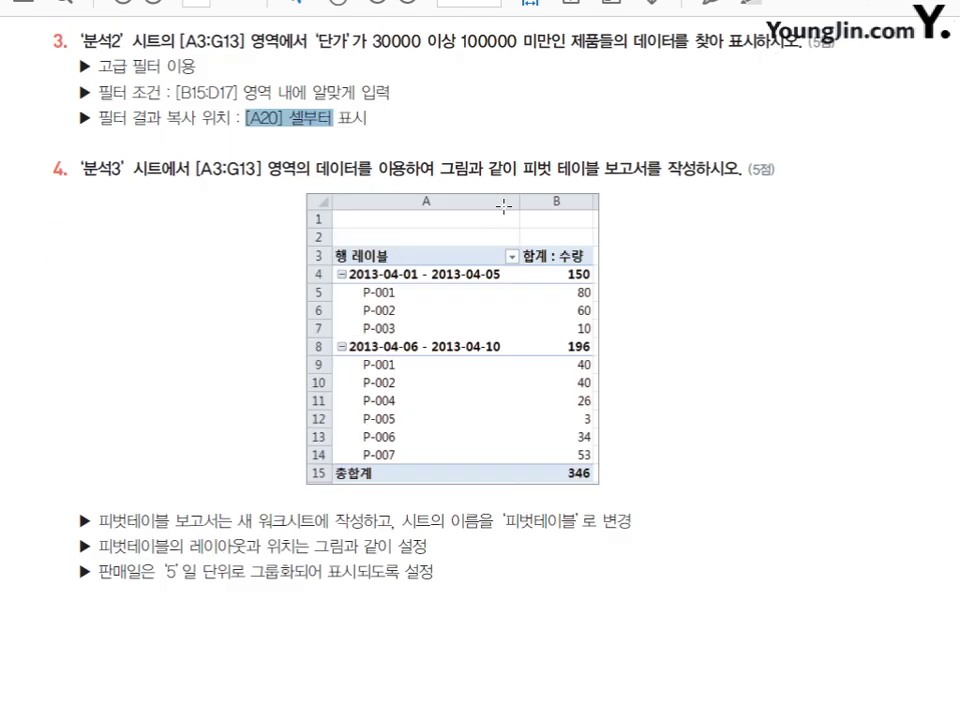
pyautogui.moveTo(522, 168); pyautogui.dragTo(628, 172)
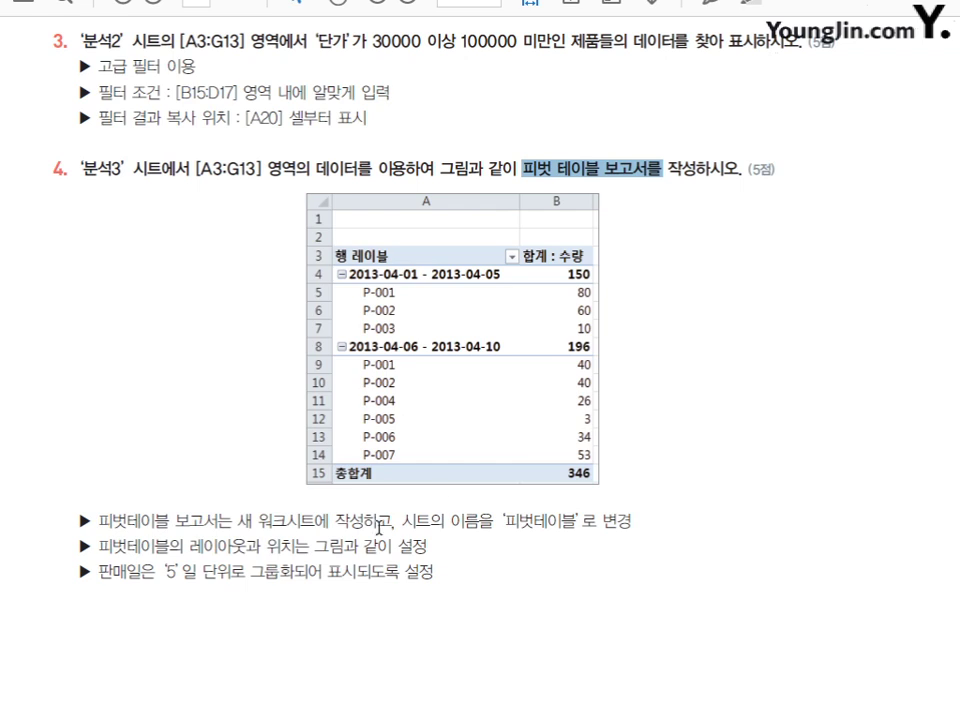
pyautogui.moveTo(238, 521); pyautogui.dragTo(330, 521)
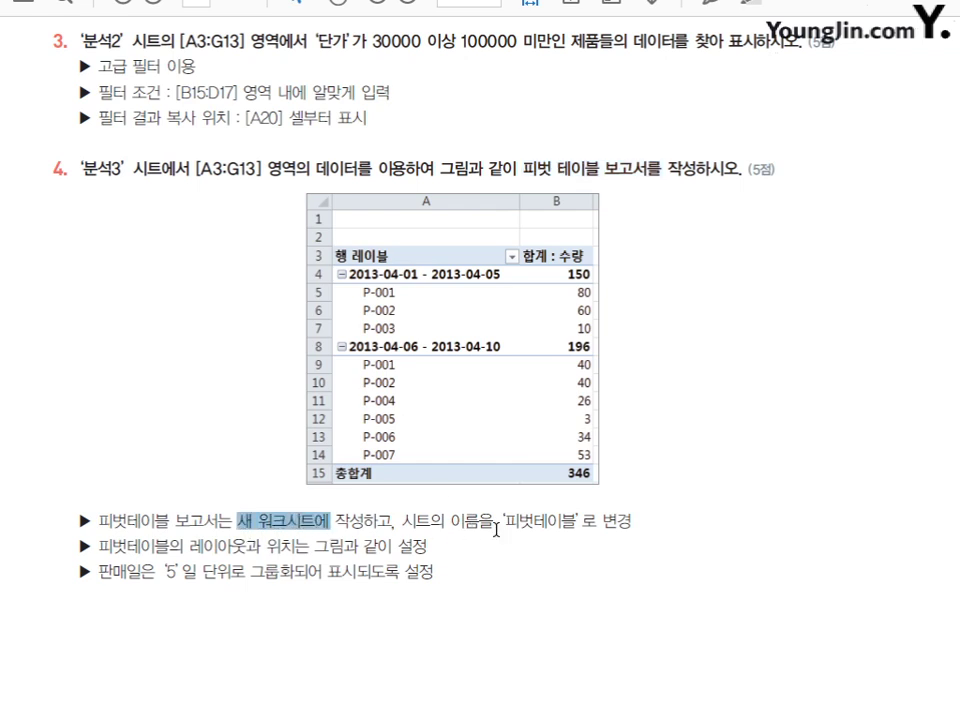
pyautogui.moveTo(493, 521); pyautogui.dragTo(577, 521)
pyautogui.click(461, 596)
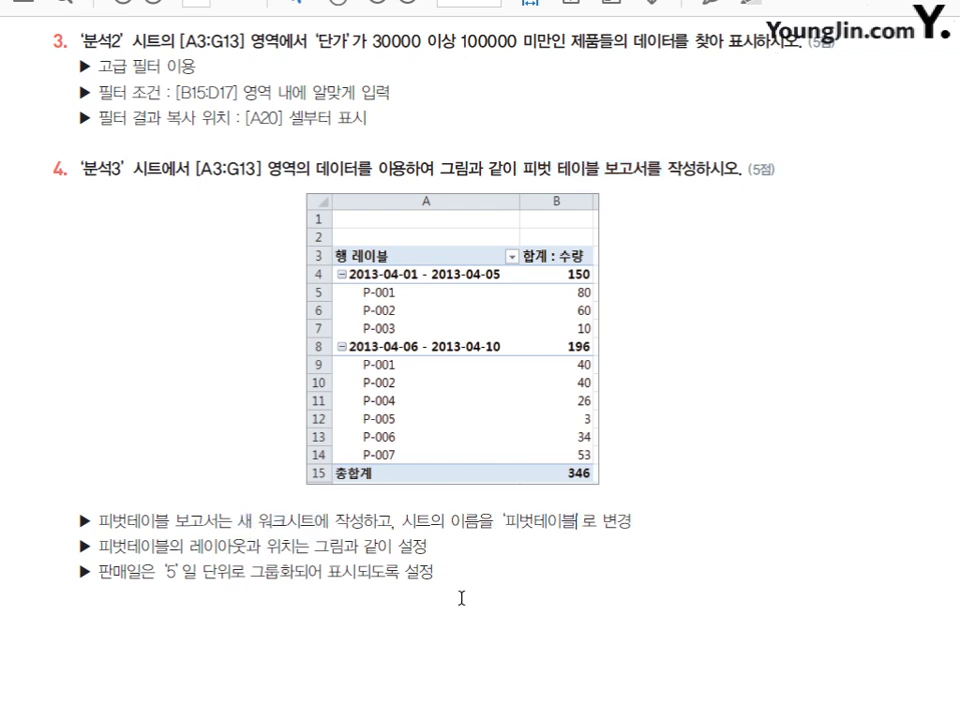
pyautogui.moveTo(190, 548); pyautogui.dragTo(428, 548)
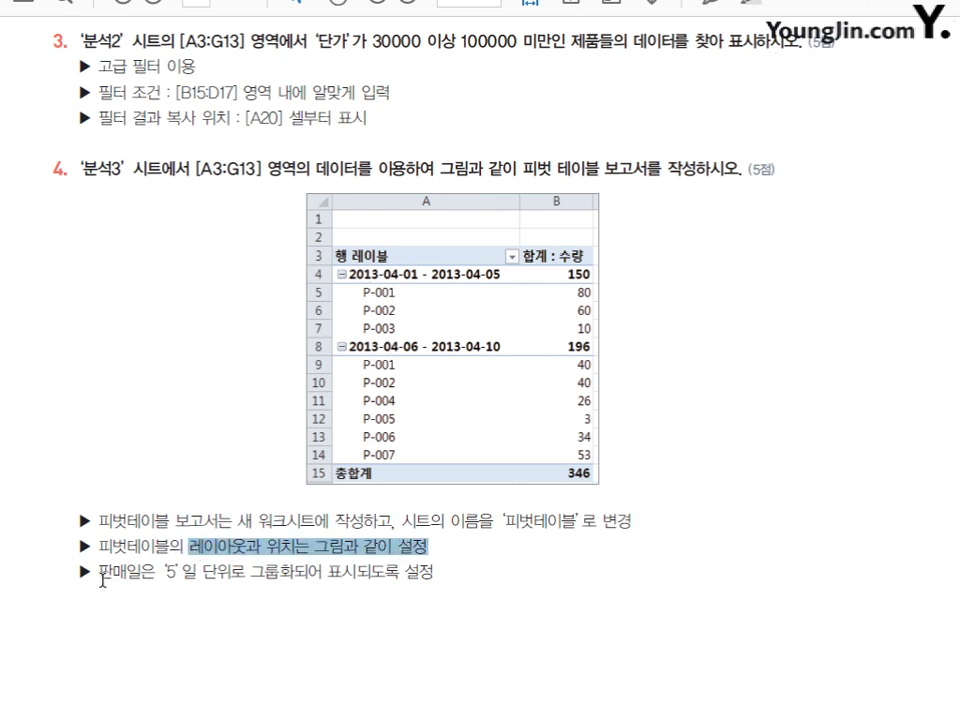
pyautogui.moveTo(98, 573); pyautogui.dragTo(250, 582)
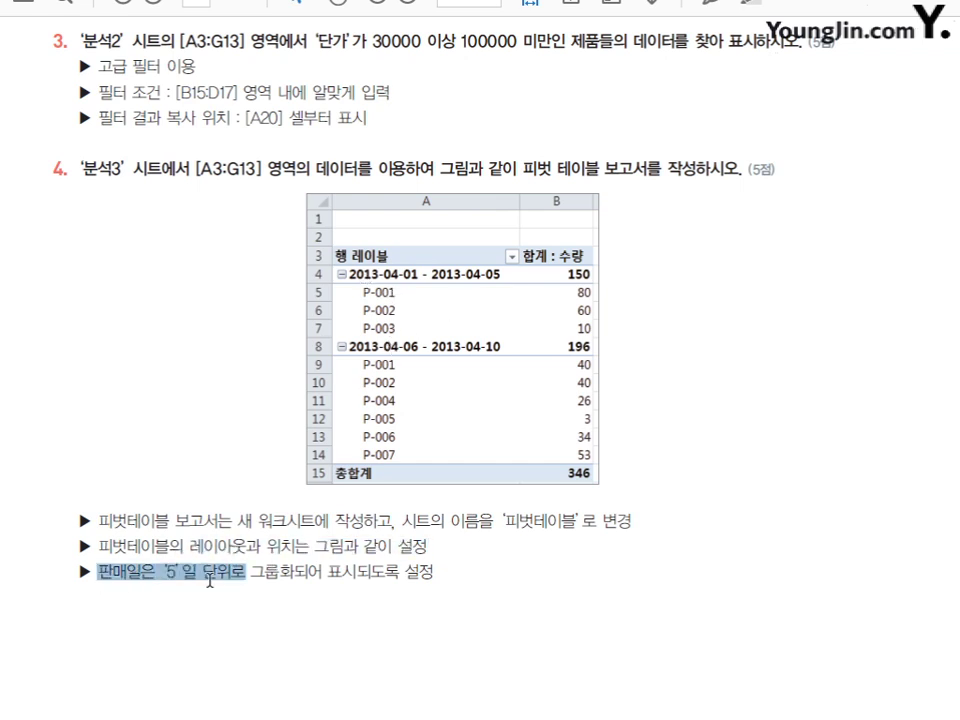
pyautogui.click(334, 630)
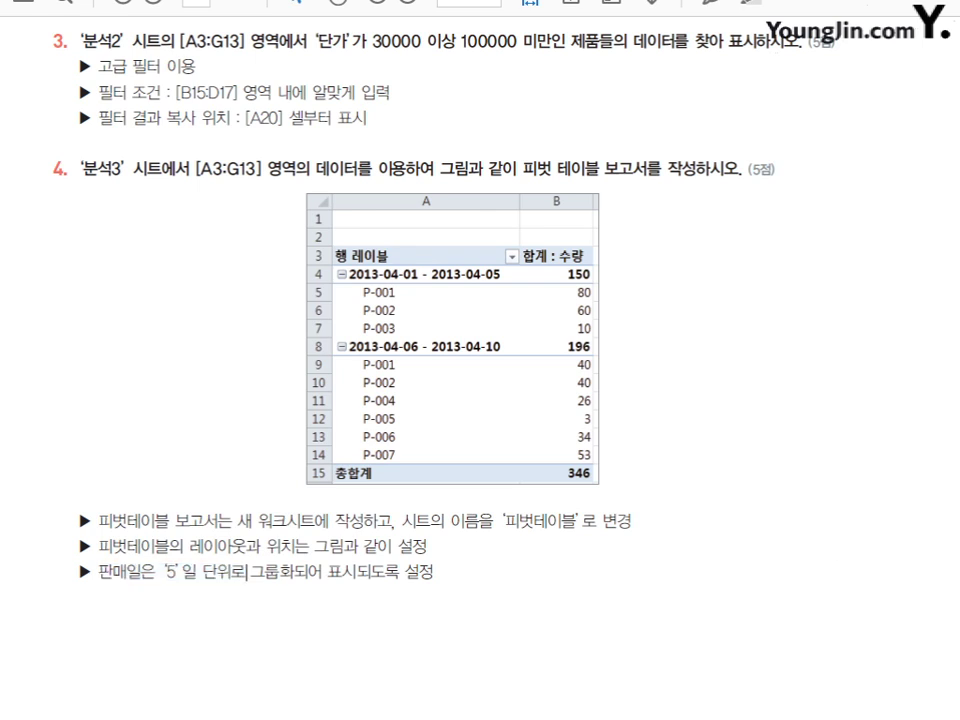
# Switch to the Excel workbook and start a data validation rule of type 목록 for C4:C13 on the 분석1 sheet.
pyautogui.hotkey('alt', 'Tab')
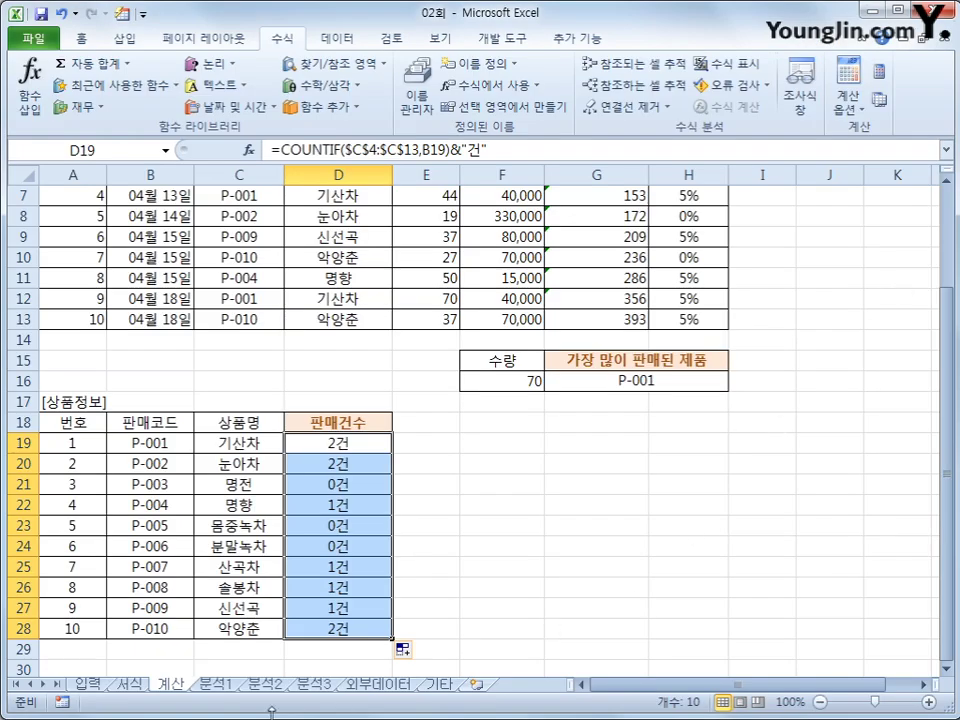
pyautogui.click(210, 690)
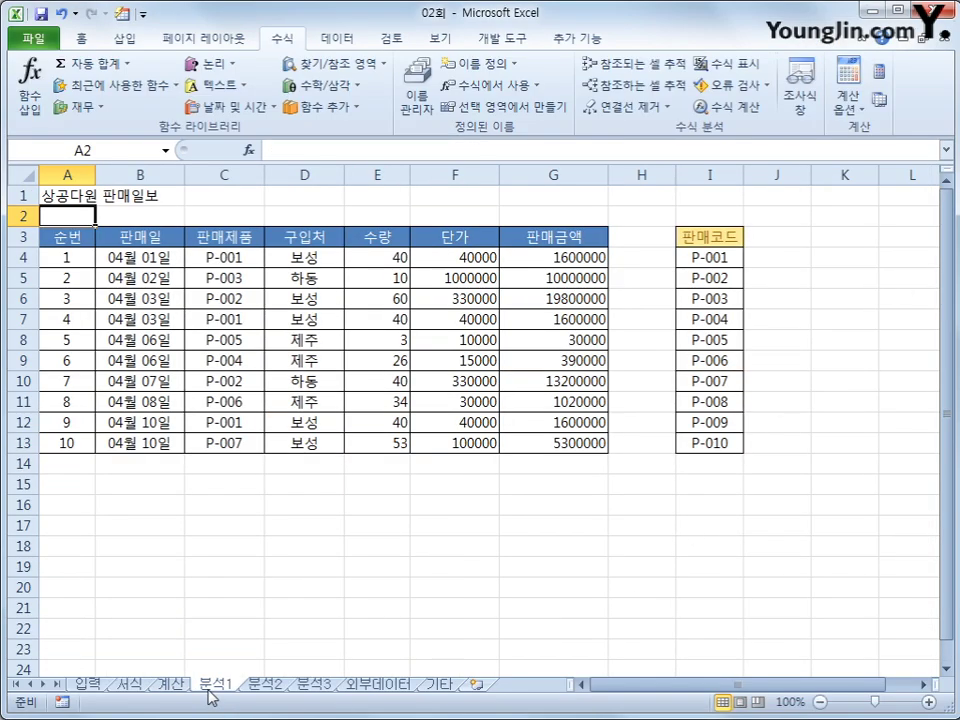
pyautogui.click(216, 258)
pyautogui.moveTo(216, 258); pyautogui.dragTo(230, 440)
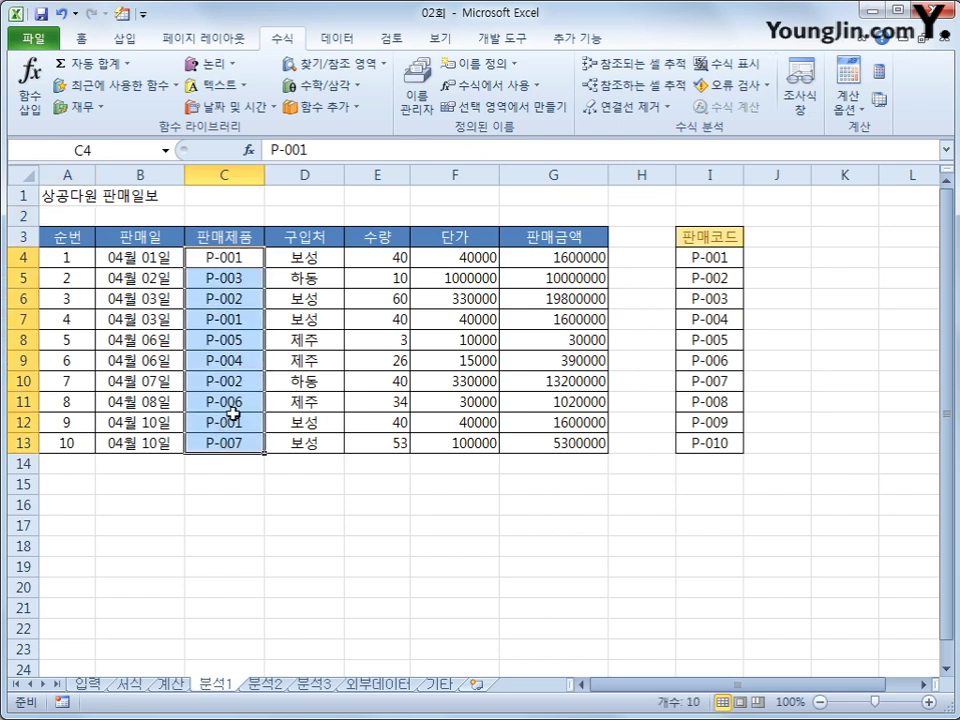
pyautogui.click(345, 38)
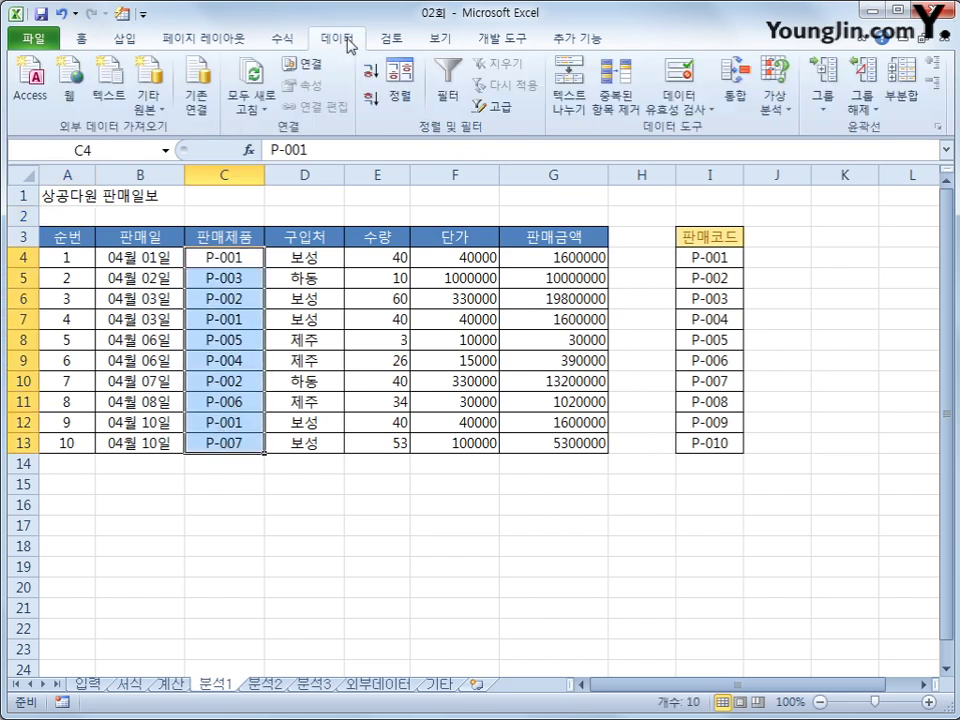
pyautogui.click(699, 108)
pyautogui.click(716, 129)
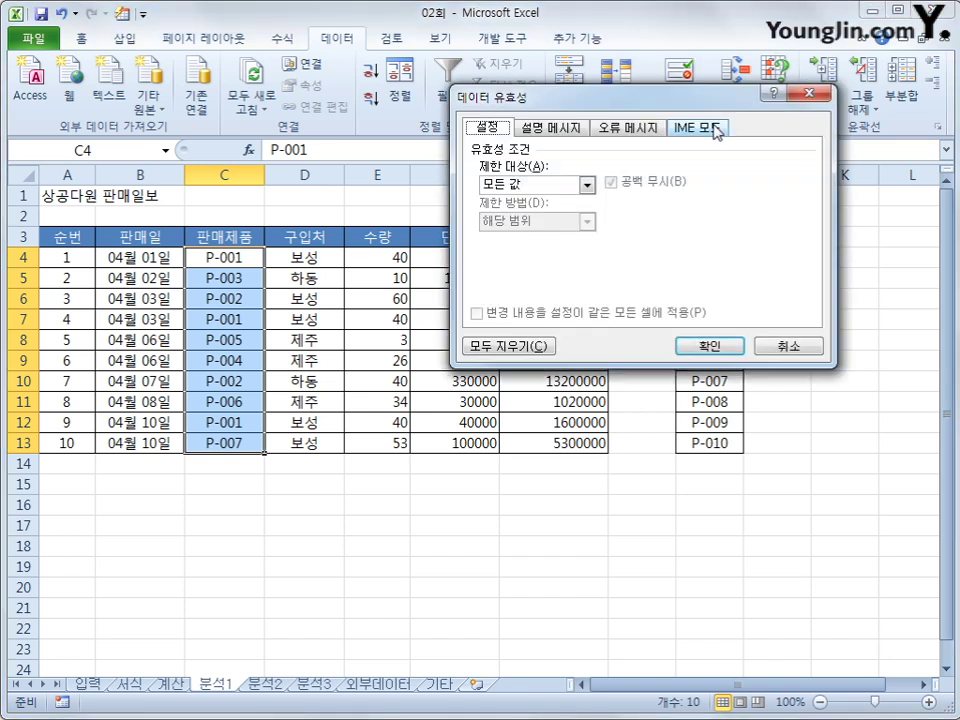
pyautogui.click(587, 185)
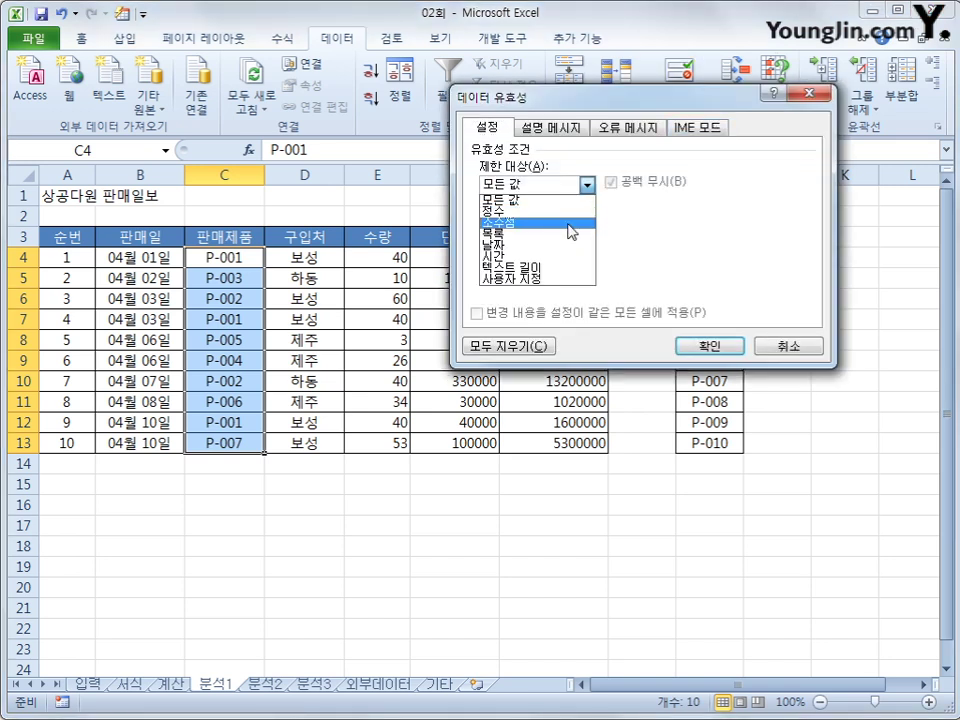
pyautogui.click(565, 233)
# Set the validation list's source to $I$4:$I$13 and apply the rule.
pyautogui.click(531, 257)
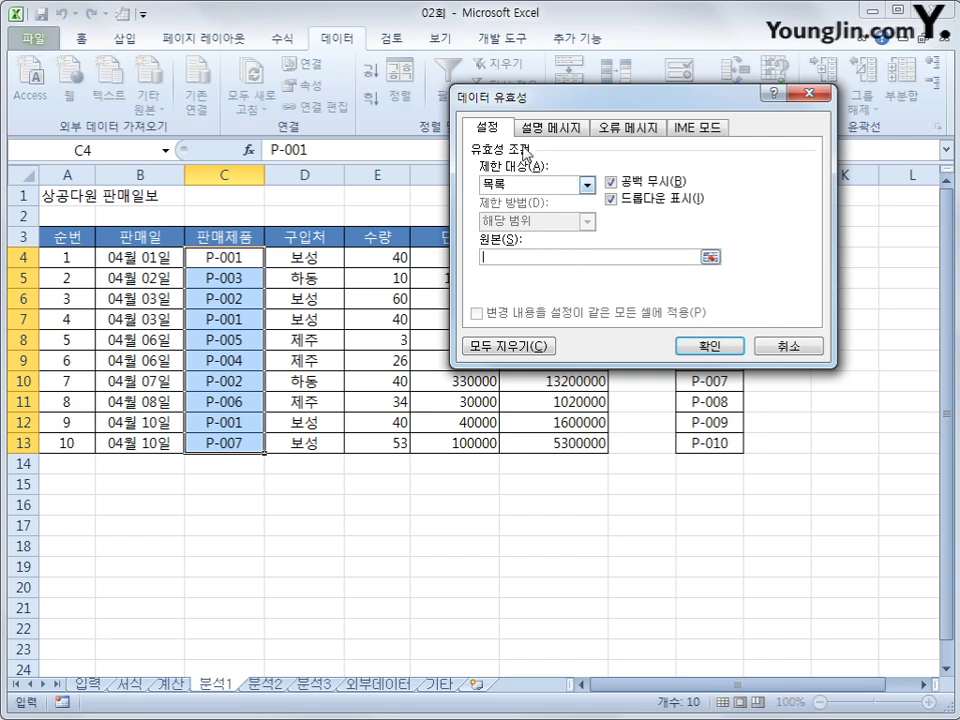
pyautogui.moveTo(531, 101); pyautogui.dragTo(326, 60)
pyautogui.click(697, 256)
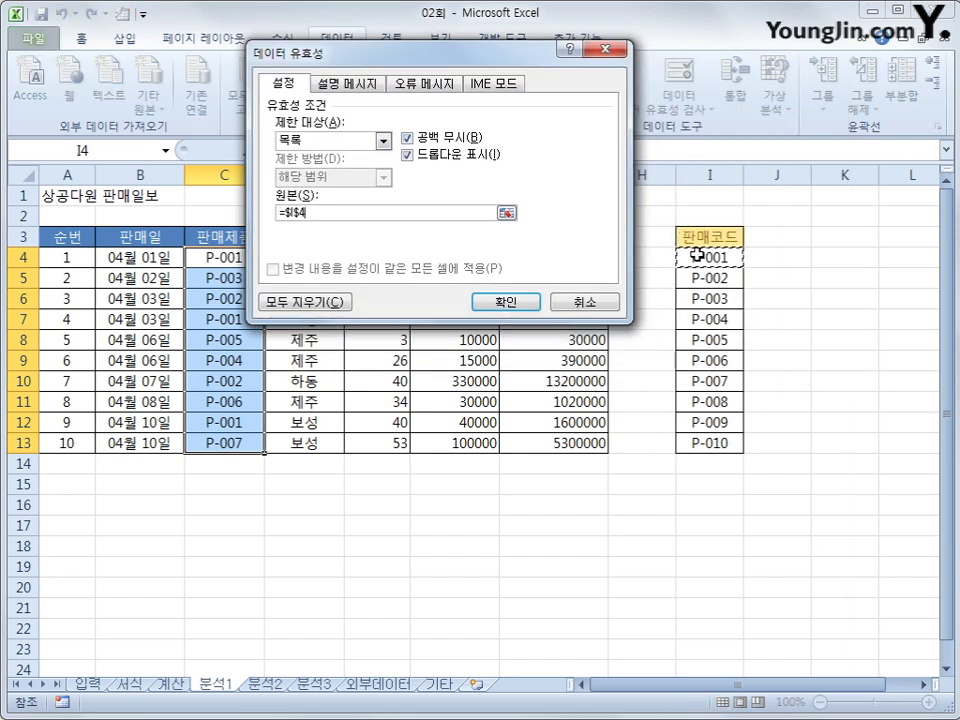
pyautogui.moveTo(697, 256); pyautogui.dragTo(703, 443)
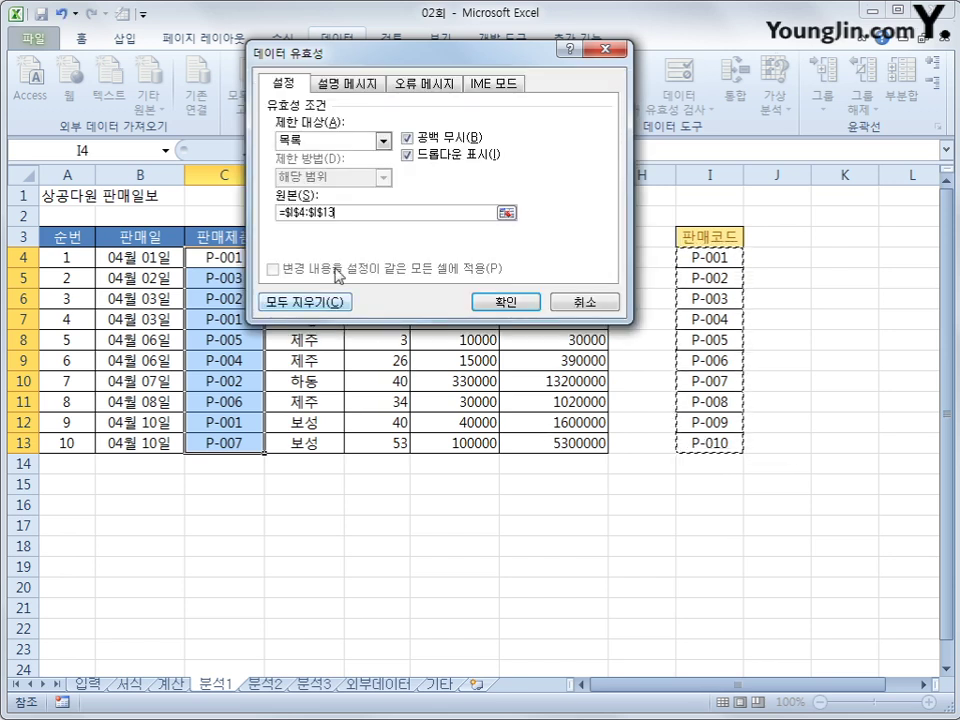
pyautogui.click(500, 303)
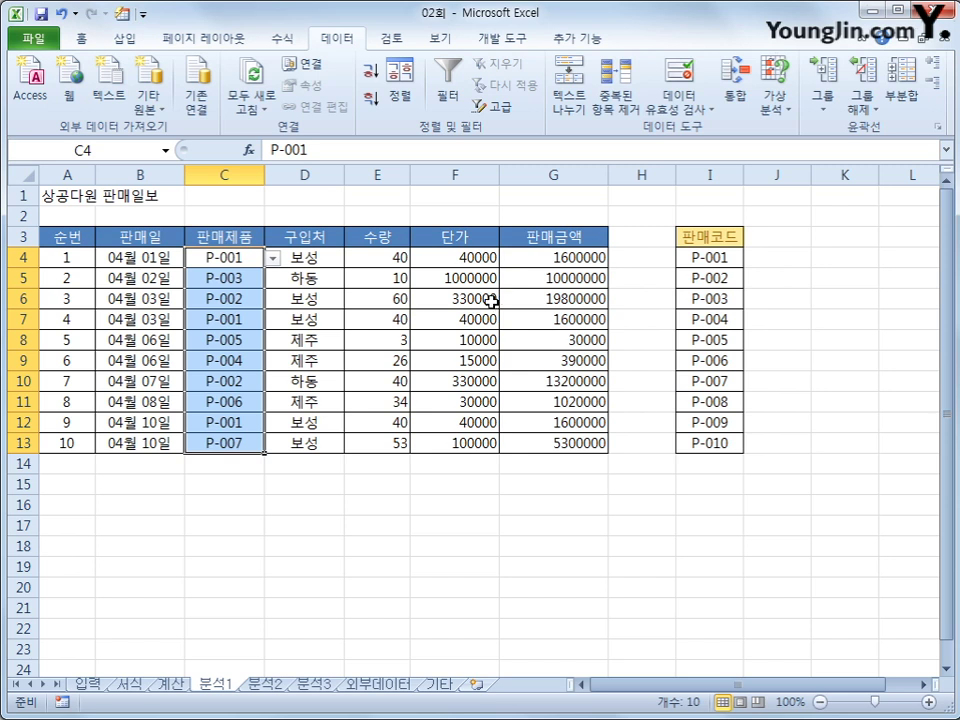
# Check the validation list in C4 by choosing P-001 from it.
pyautogui.click(250, 257)
pyautogui.click(272, 259)
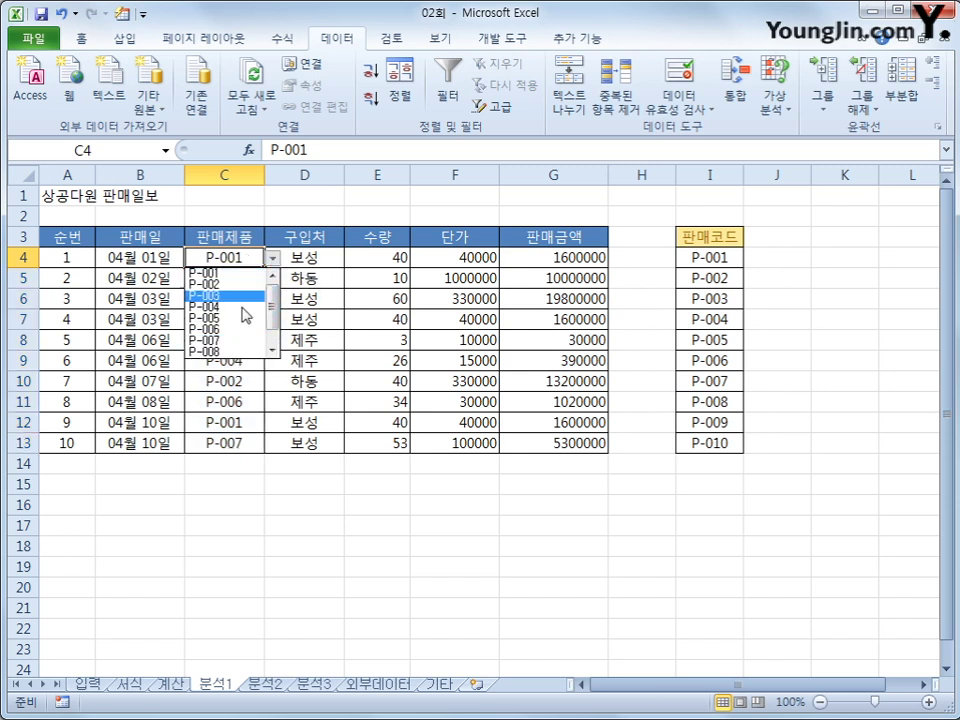
pyautogui.click(257, 272)
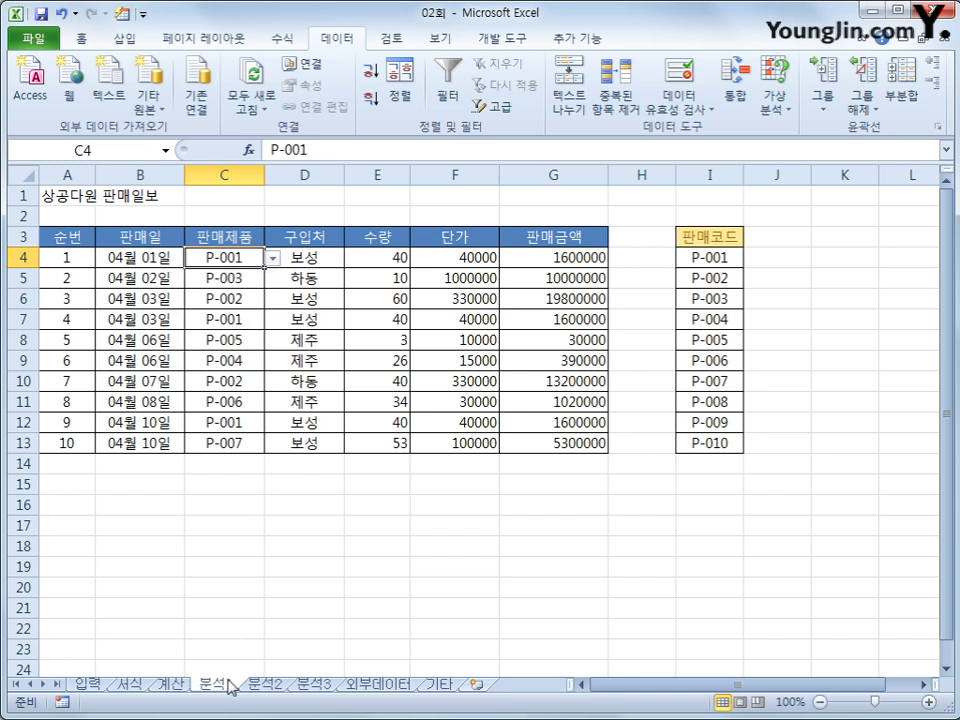
# Start a custom sort of A3:G13 with 구입처 as the first sort column.
pyautogui.moveTo(75, 237); pyautogui.dragTo(538, 438)
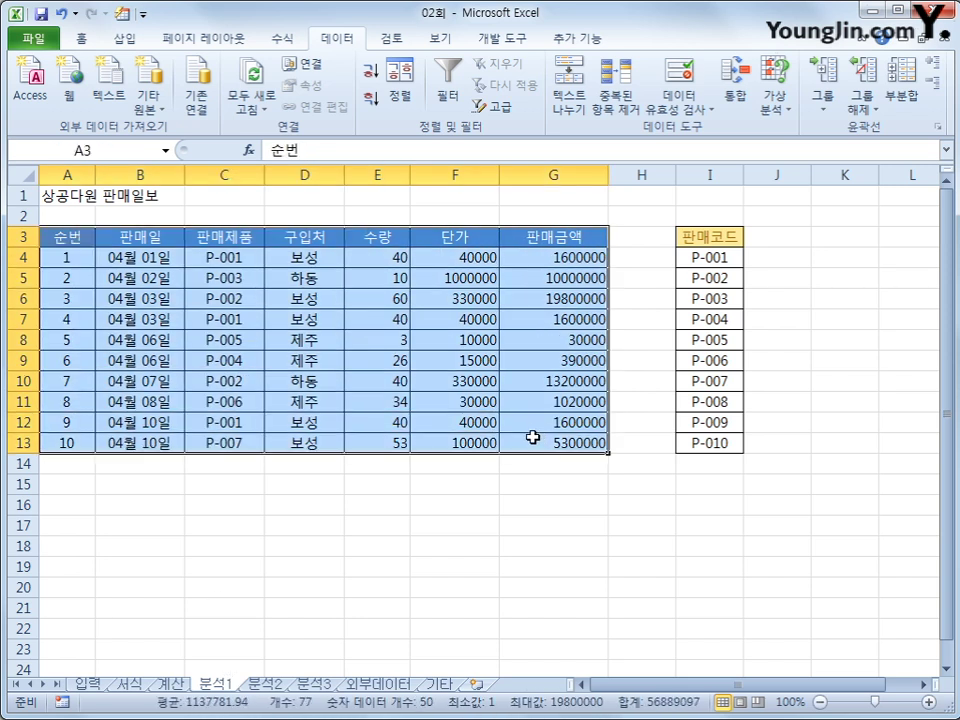
pyautogui.click(411, 82)
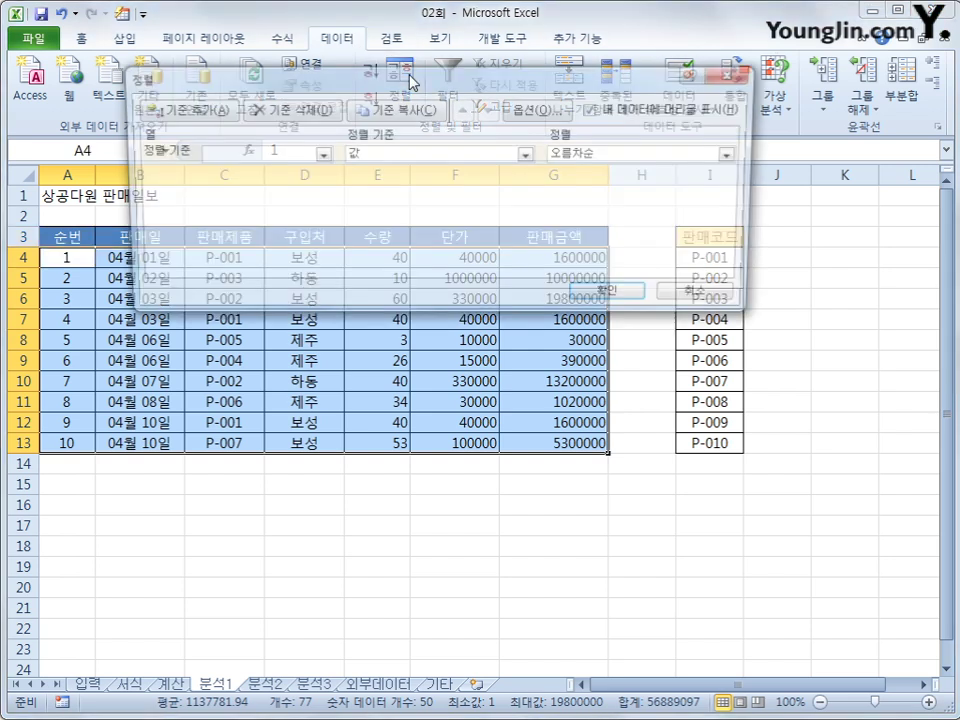
pyautogui.moveTo(415, 87); pyautogui.dragTo(487, 213)
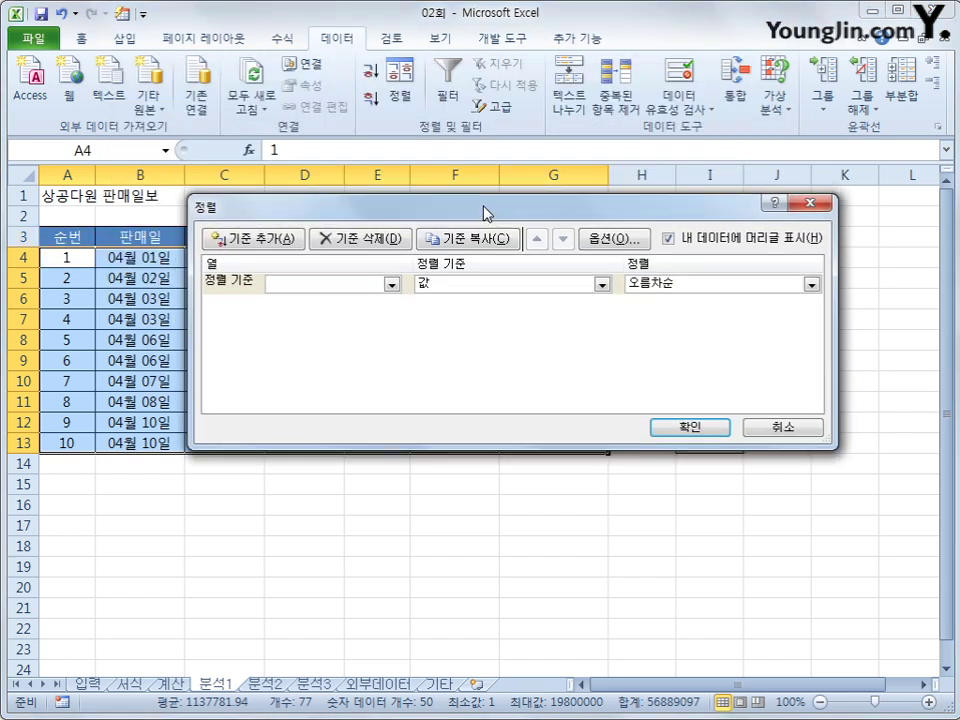
pyautogui.click(389, 285)
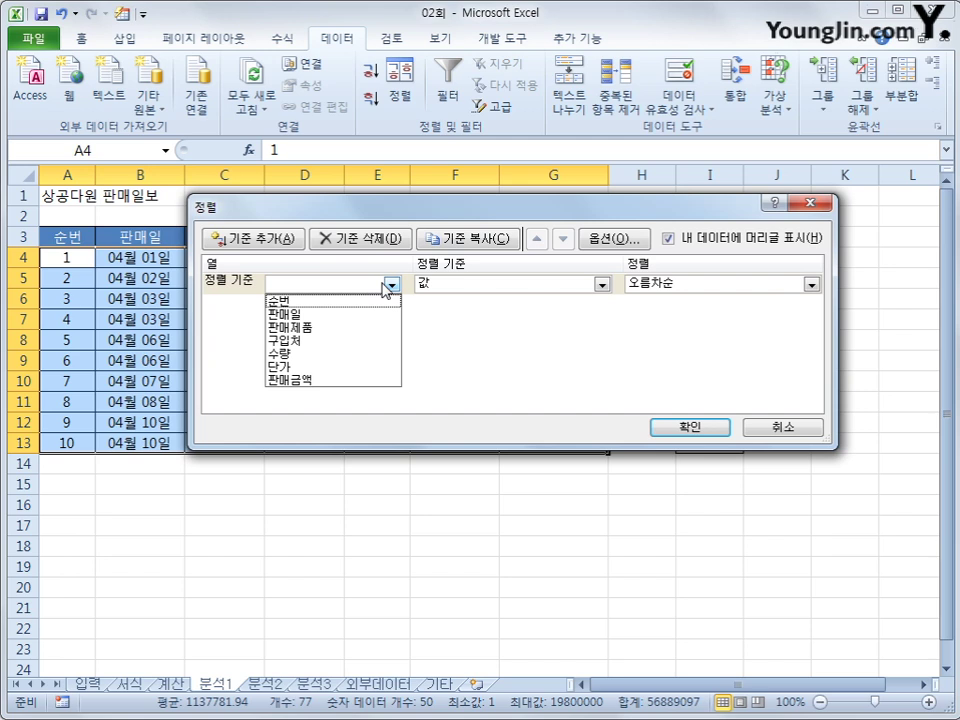
pyautogui.click(379, 354)
# Create the custom list 보성, 하동, 제주 and use it as the sort order for 구입처.
pyautogui.click(648, 285)
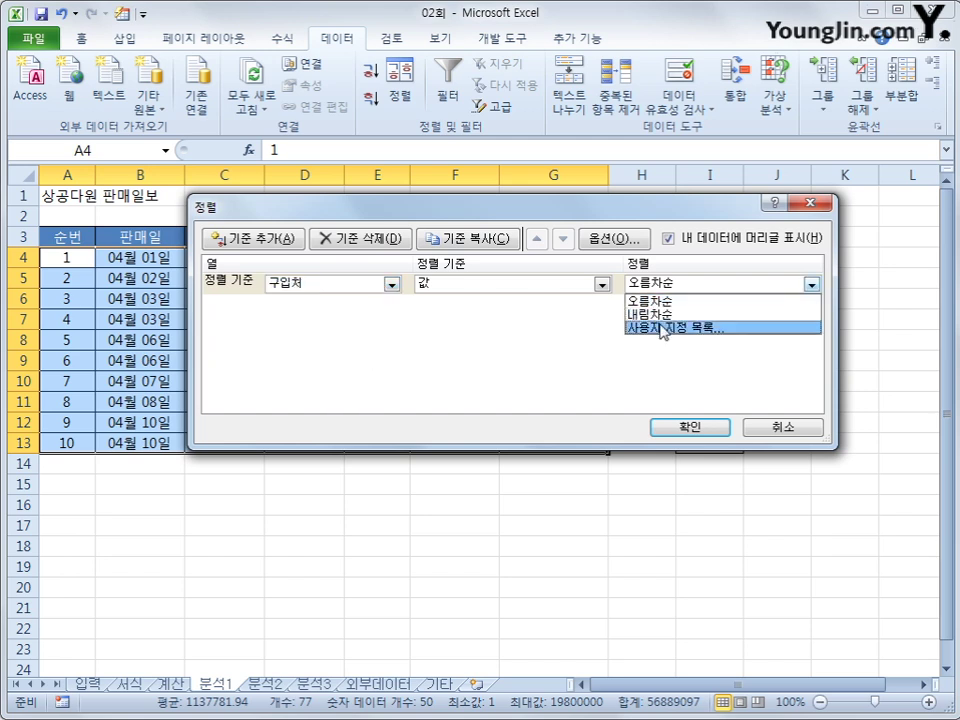
pyautogui.click(660, 328)
pyautogui.moveTo(467, 47); pyautogui.dragTo(598, 189)
pyautogui.click(585, 272)
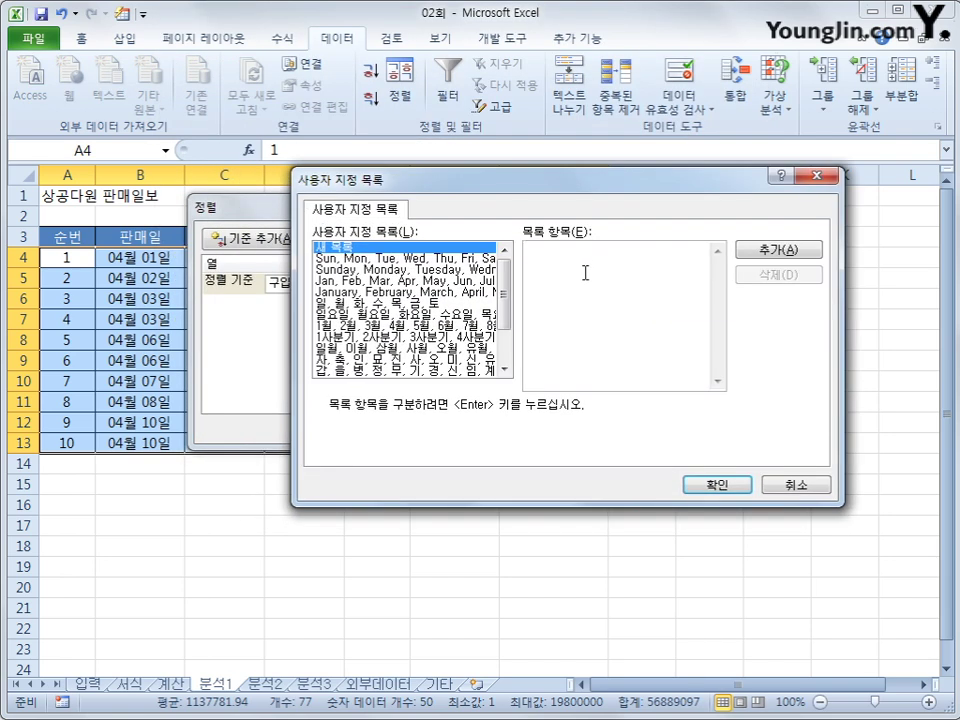
pyautogui.write('ㅂ')
pyautogui.write('성')
pyautogui.press('Return')
pyautogui.write('하동')
pyautogui.press('Return')
pyautogui.write('제주')
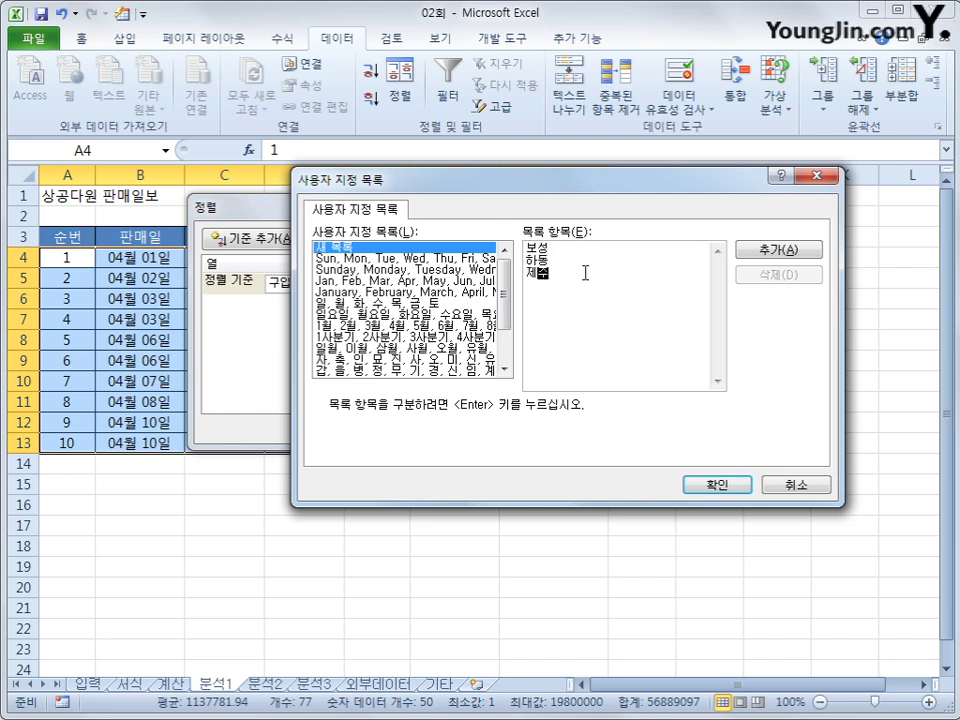
pyautogui.click(756, 250)
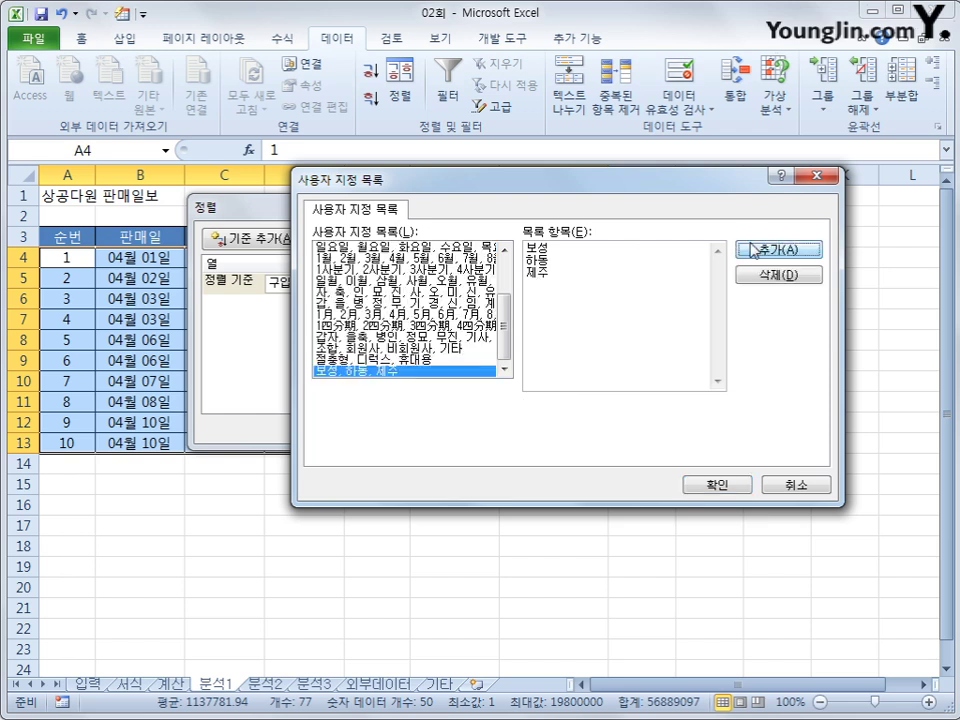
pyautogui.click(692, 487)
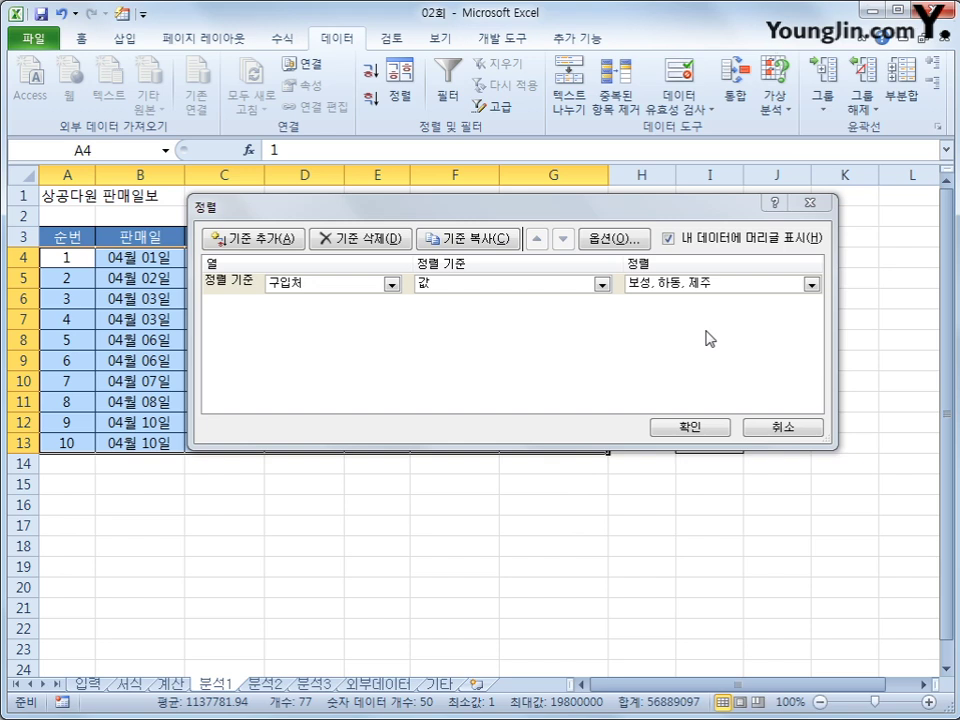
# Add a second sort level on 판매금액 in 내림차순 order, apply the sort and check the 구입처 order.
pyautogui.click(268, 242)
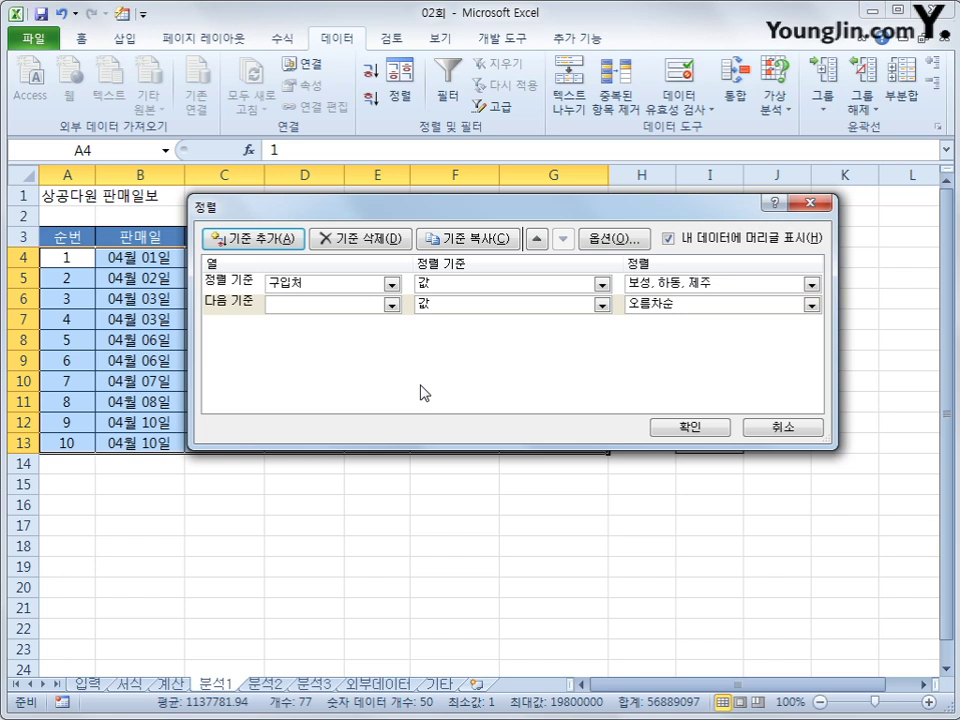
pyautogui.click(391, 305)
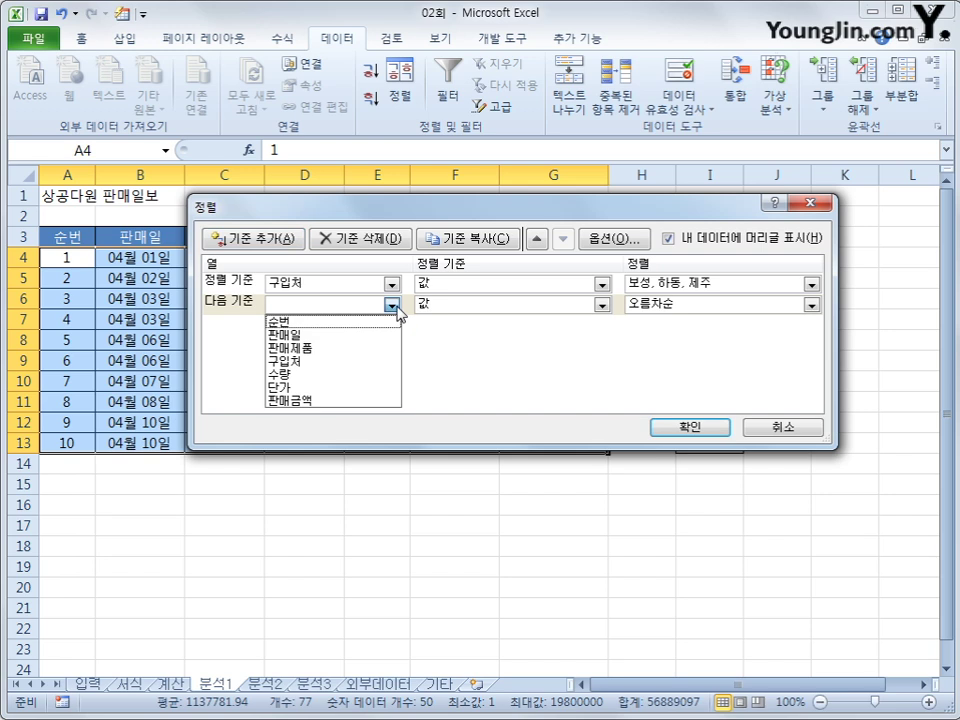
pyautogui.click(372, 400)
pyautogui.click(654, 306)
pyautogui.click(664, 333)
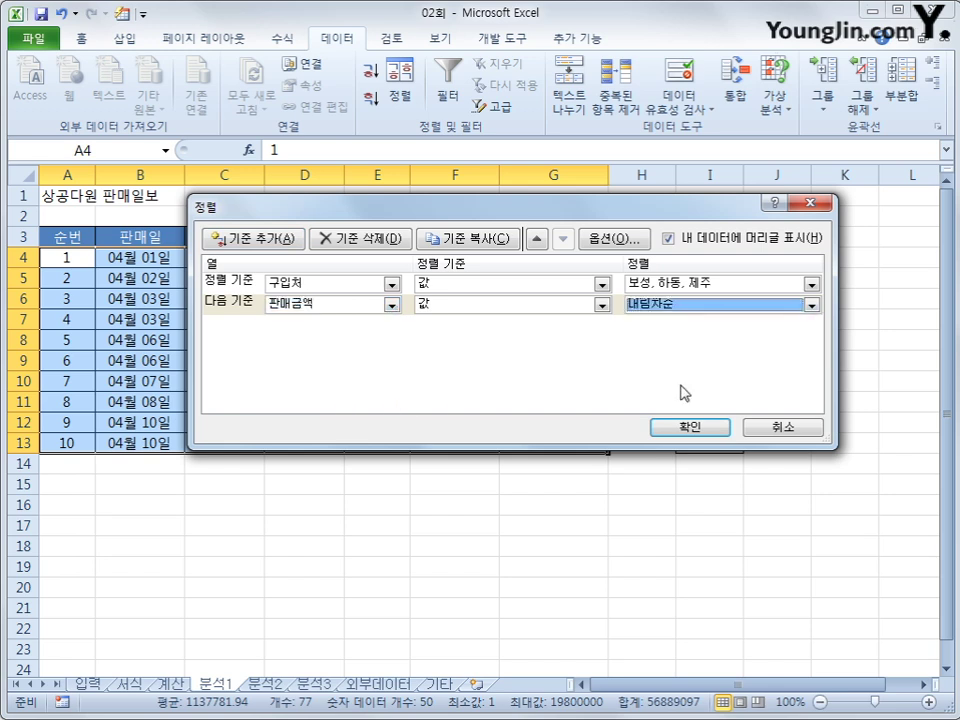
pyautogui.click(689, 428)
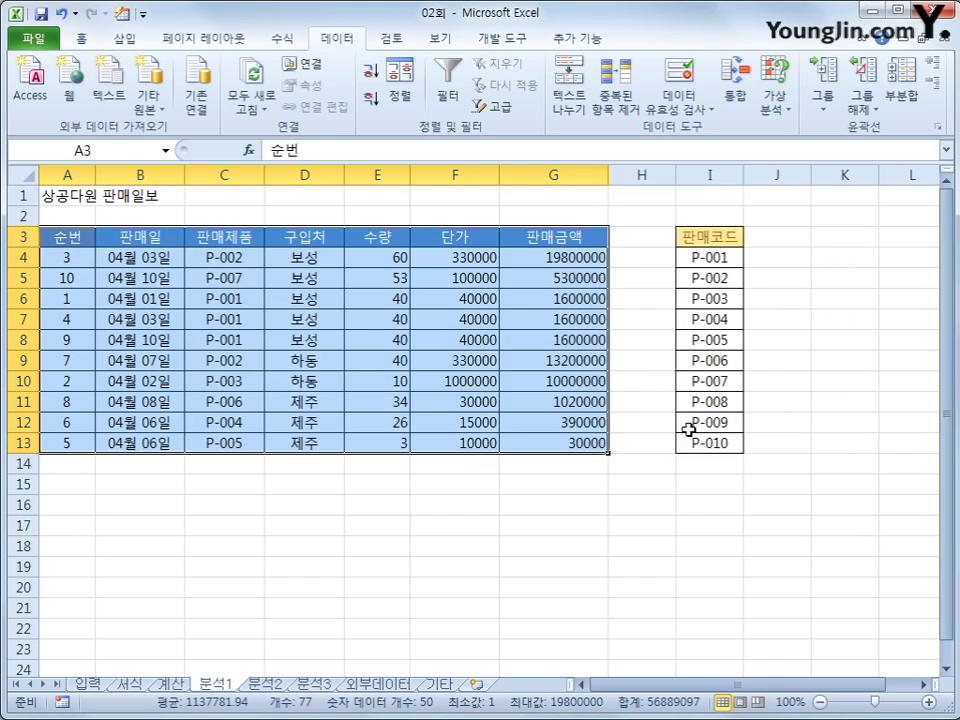
pyautogui.moveTo(325, 257); pyautogui.dragTo(322, 344)
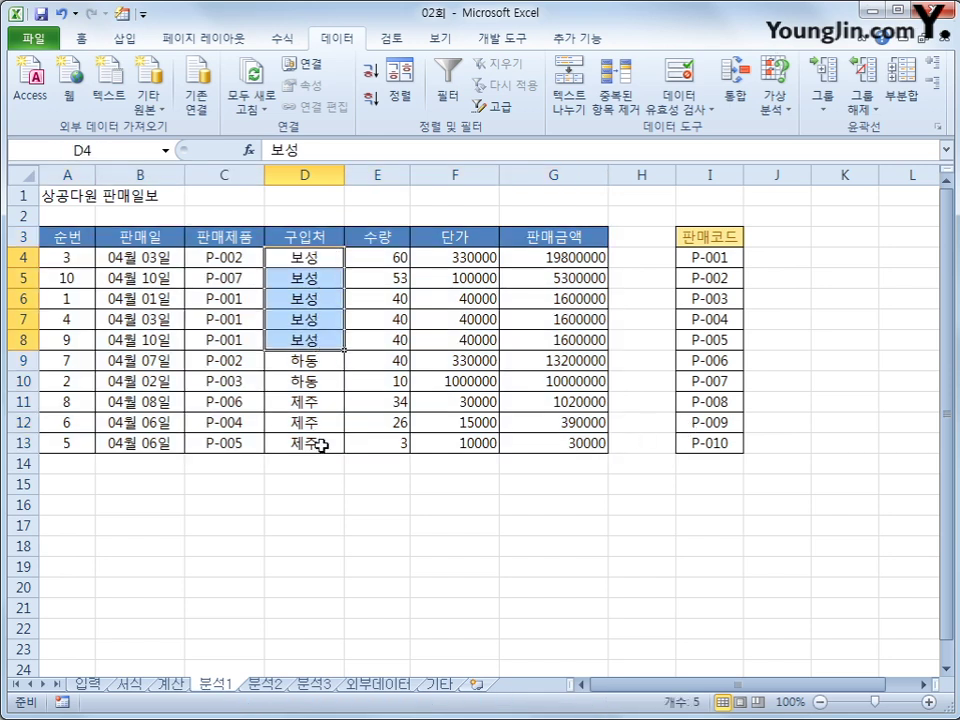
pyautogui.click(321, 446)
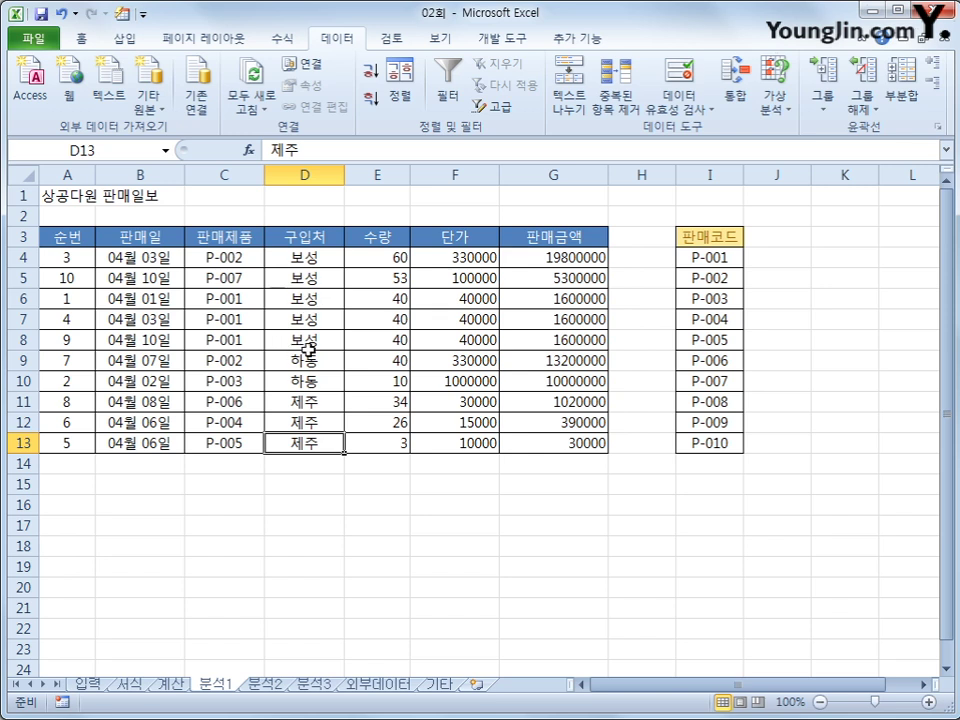
# Check the 판매금액 order within the 보성 rows in G4:G8.
pyautogui.moveTo(538, 267); pyautogui.dragTo(538, 343)
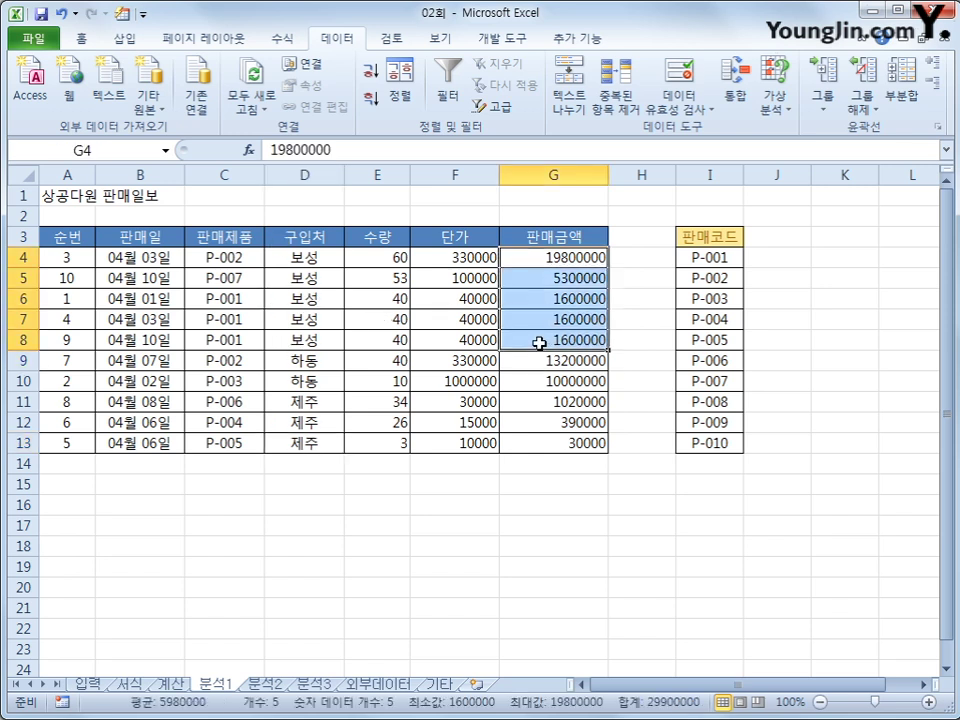
pyautogui.click(538, 343)
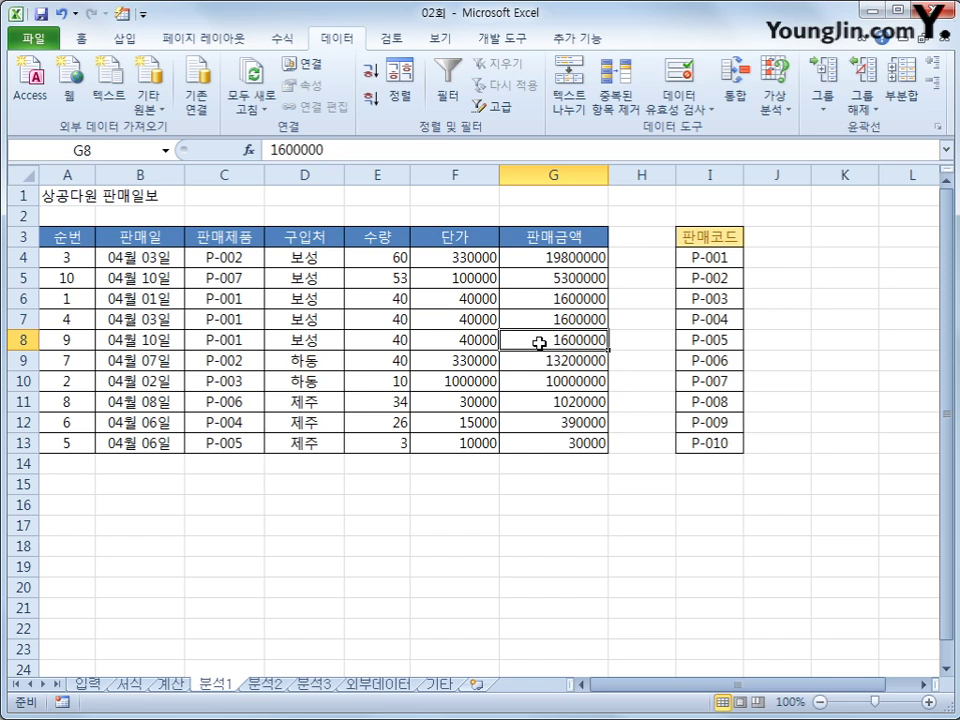
# On the 분석2 sheet, copy the 단가 header from F3 into B15 and C15.
pyautogui.click(283, 685)
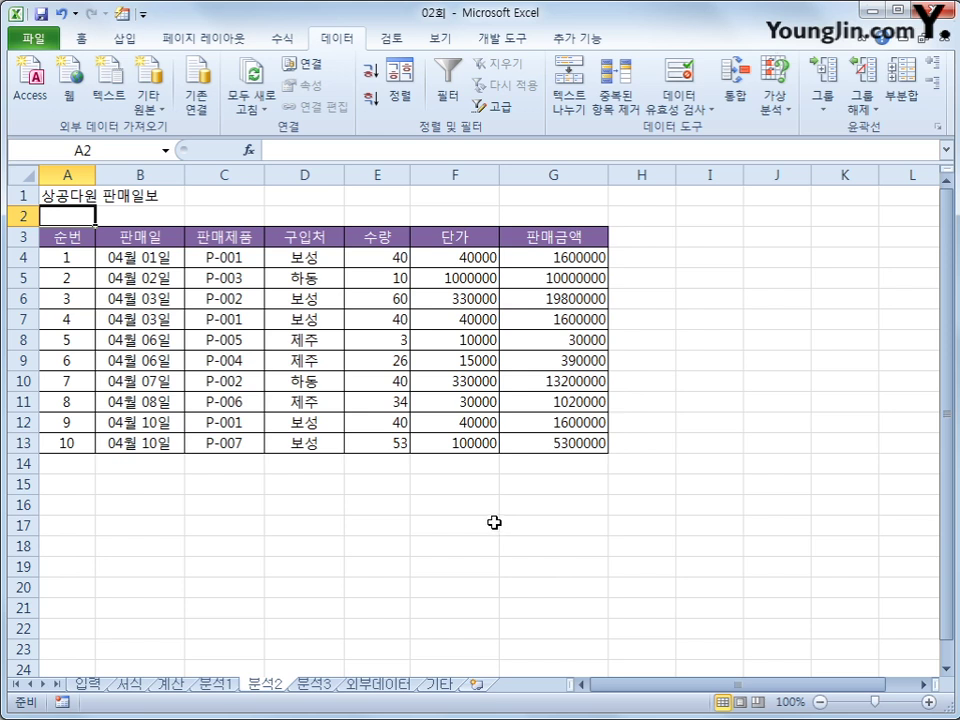
pyautogui.click(140, 489)
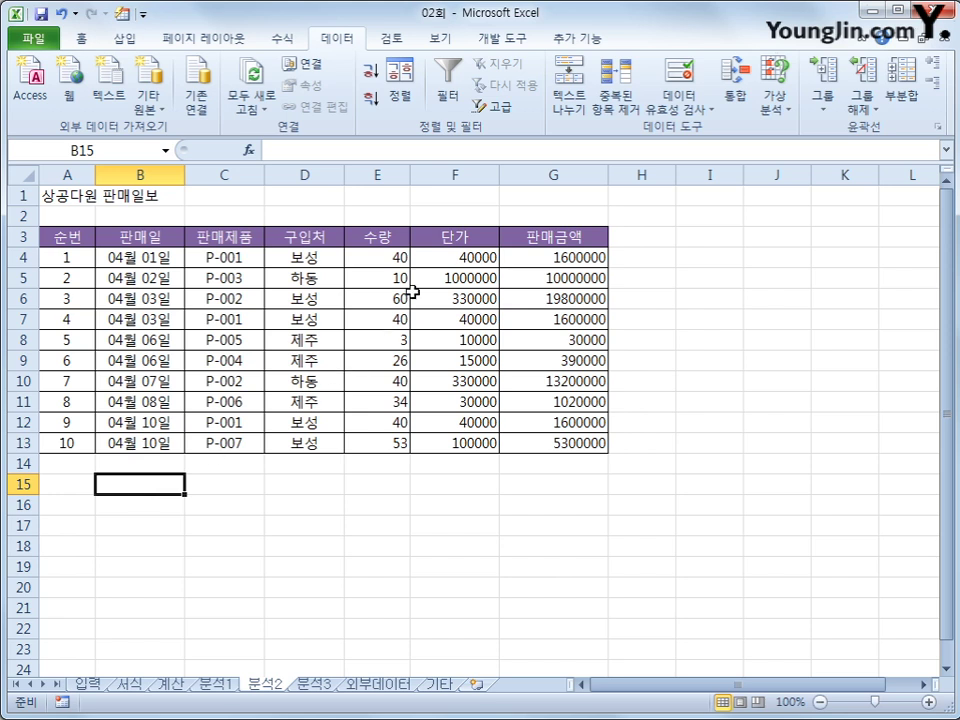
pyautogui.click(441, 236)
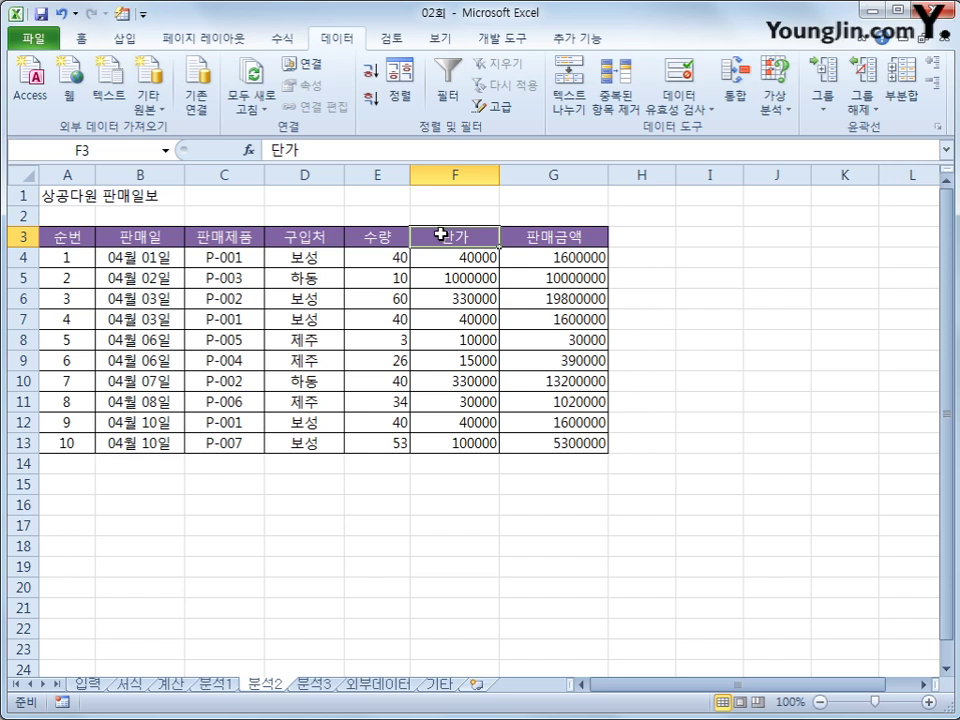
pyautogui.hotkey('ctrl', 'c')
pyautogui.click(156, 486)
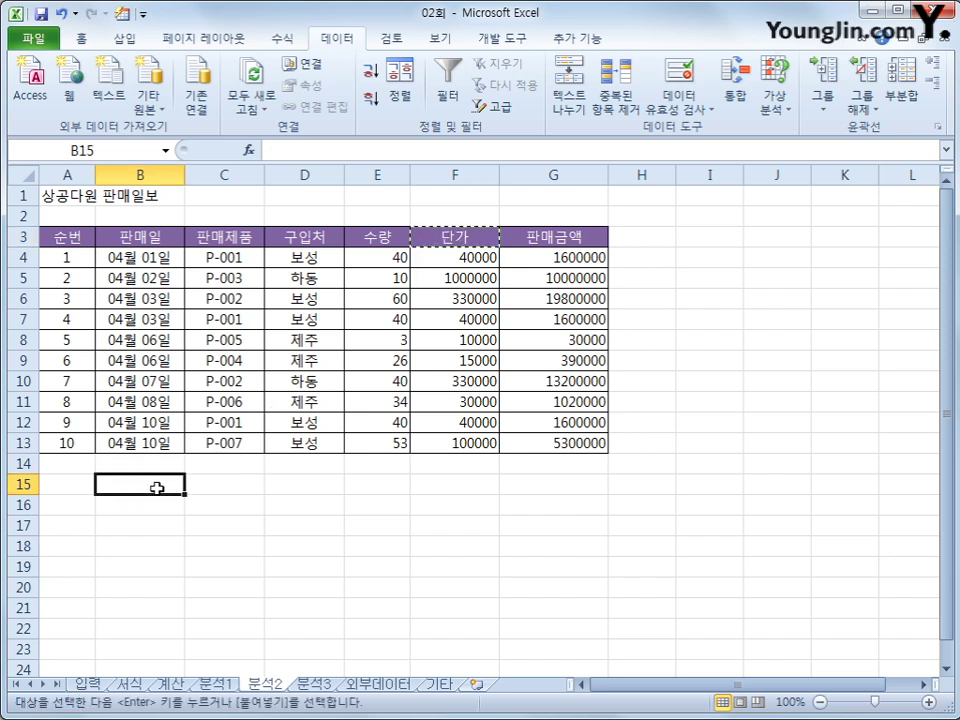
pyautogui.hotkey('ctrl', 'v')
pyautogui.click(210, 491)
pyautogui.hotkey('ctrl', 'v')
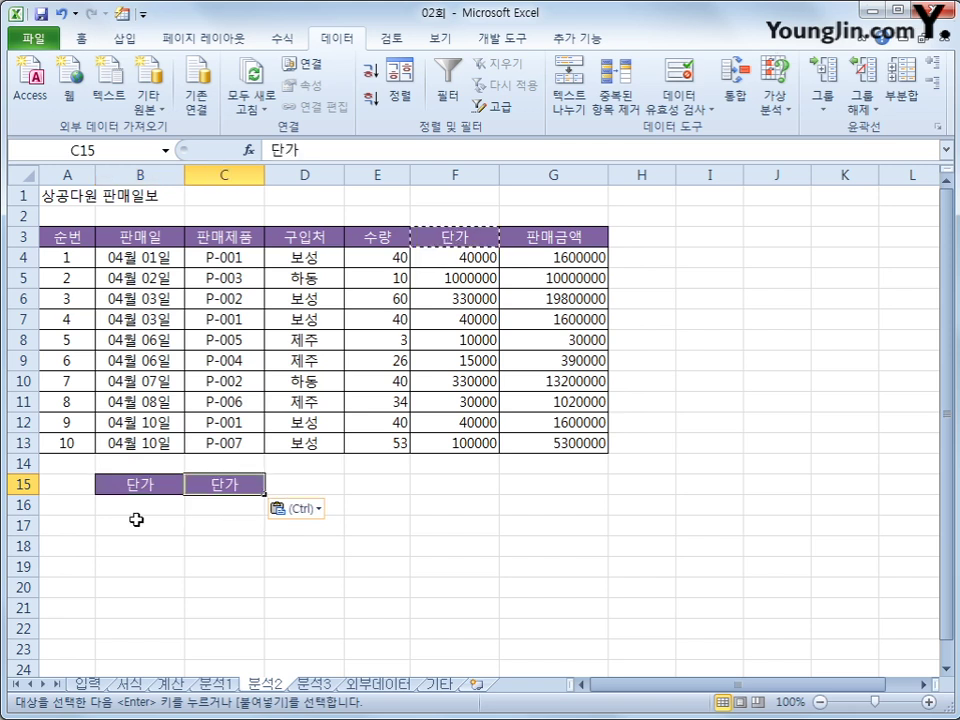
# Enter the filter criteria >=30000 in B16 and <100000 in C16.
pyautogui.click(132, 512)
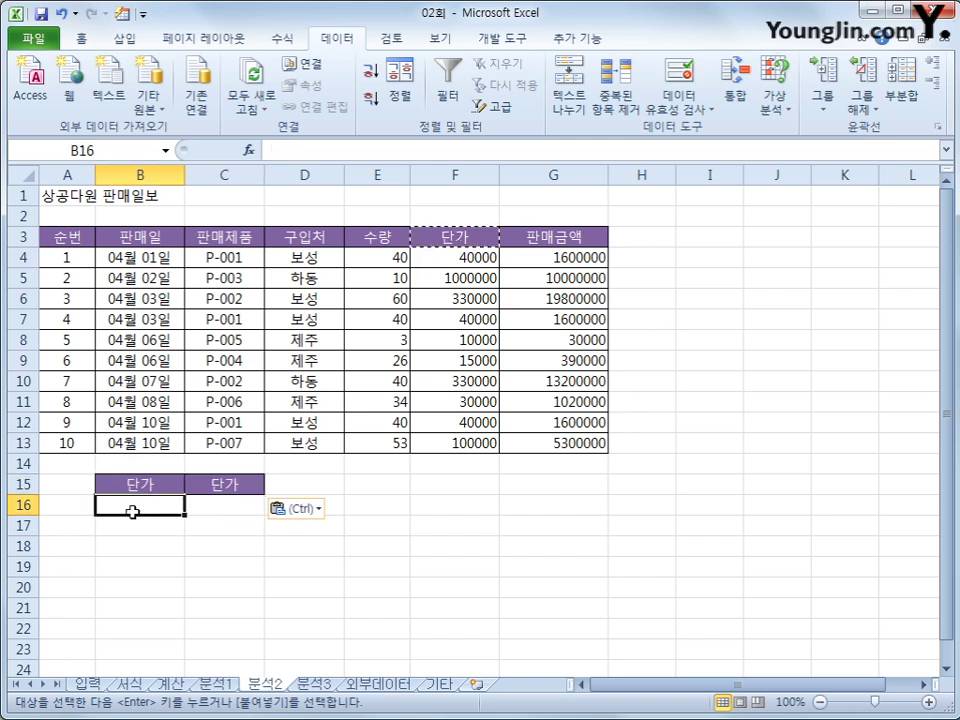
pyautogui.write('>')
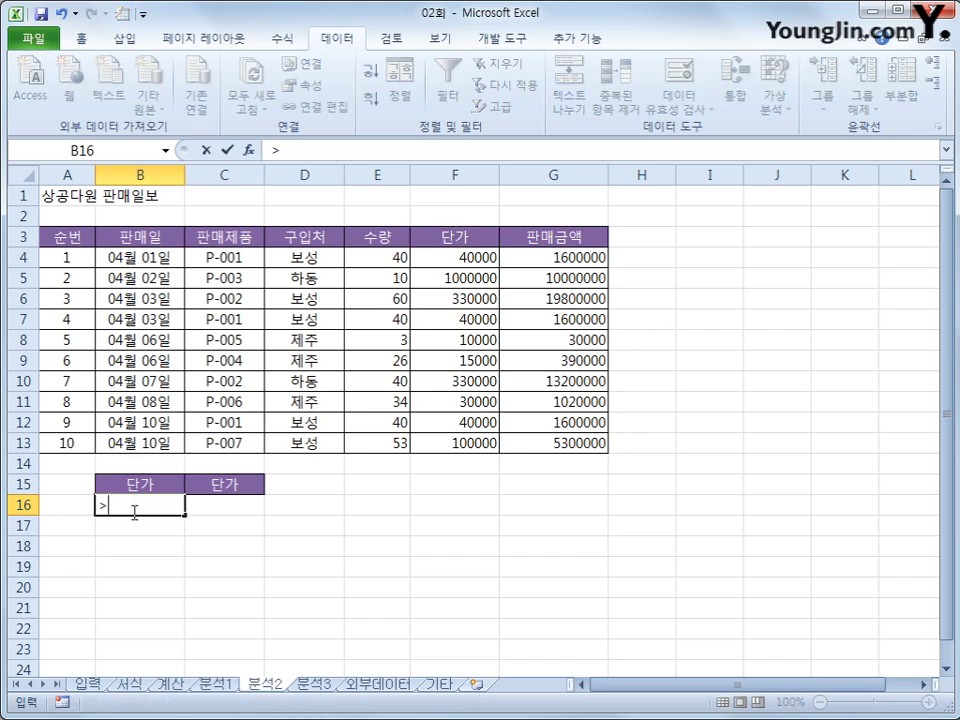
pyautogui.write('=30000')
pyautogui.press('Tab')
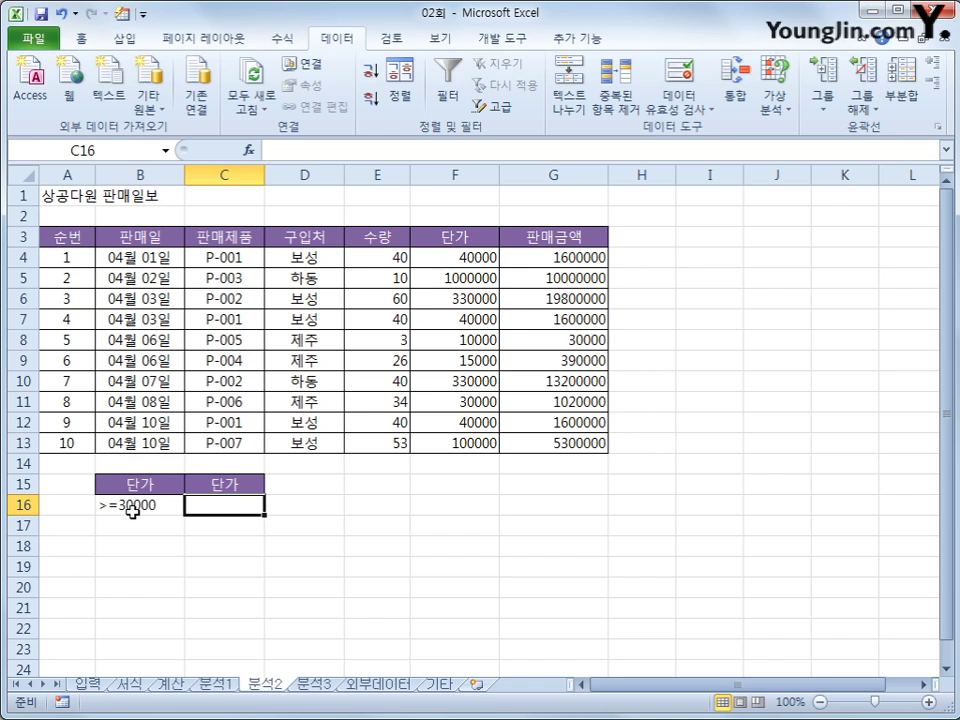
pyautogui.write('<100000')
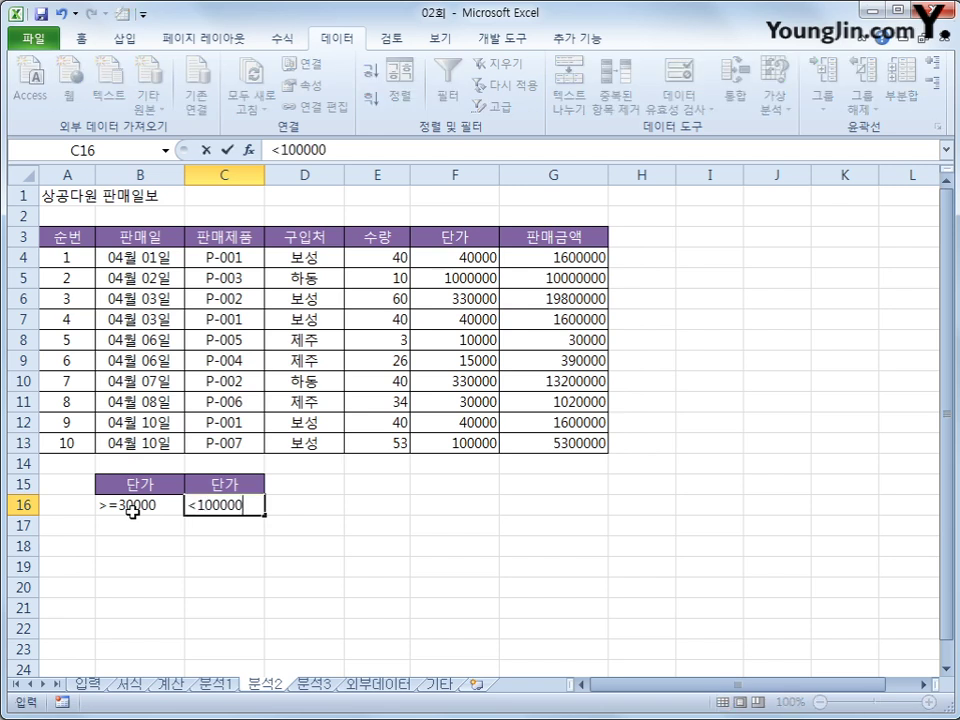
pyautogui.press('Return')
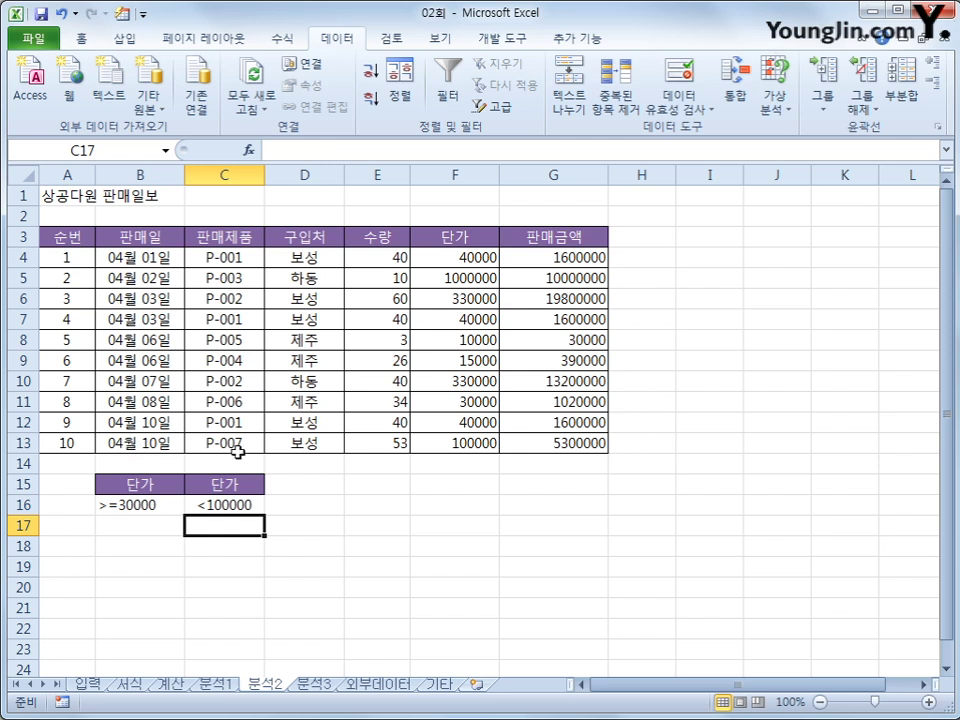
# Start an advanced filter of the list A3:G13 with B15:C16 as the criteria range.
pyautogui.click(216, 325)
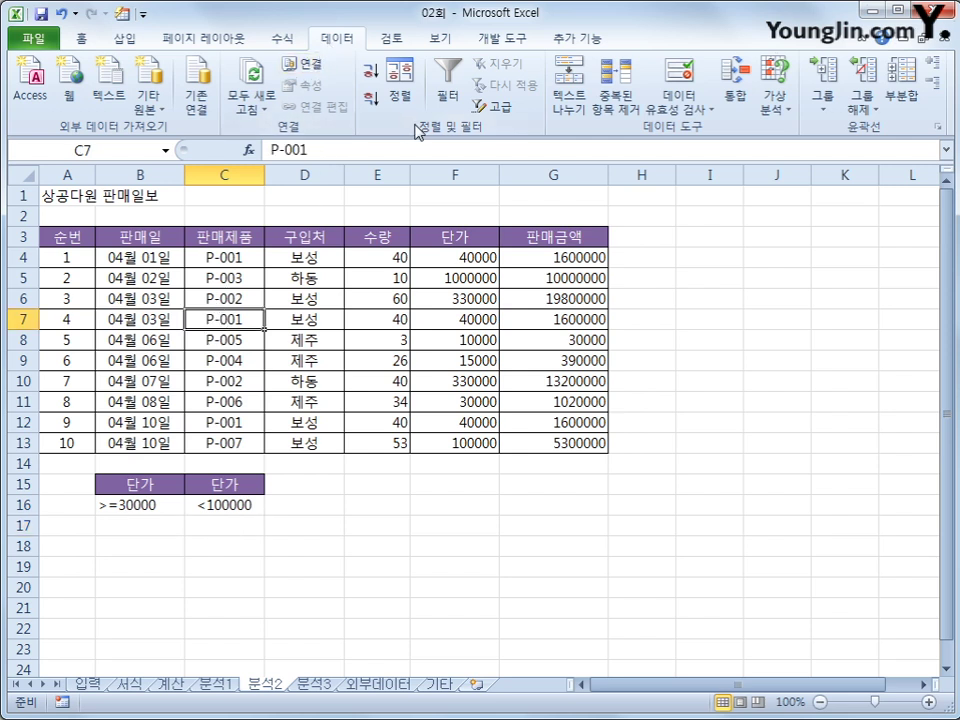
pyautogui.click(503, 108)
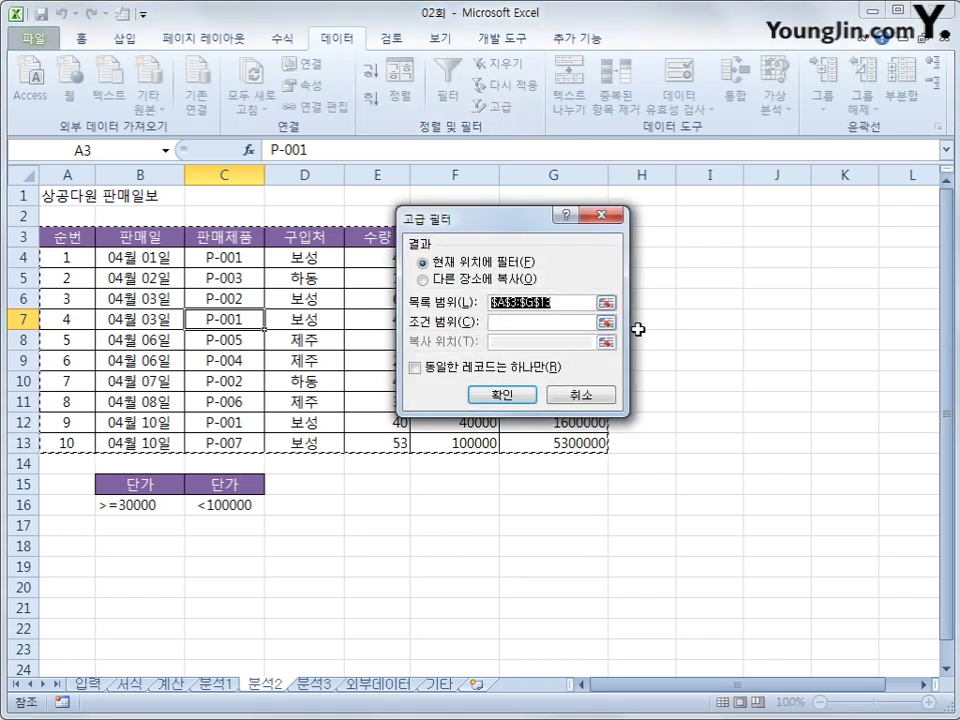
pyautogui.click(535, 321)
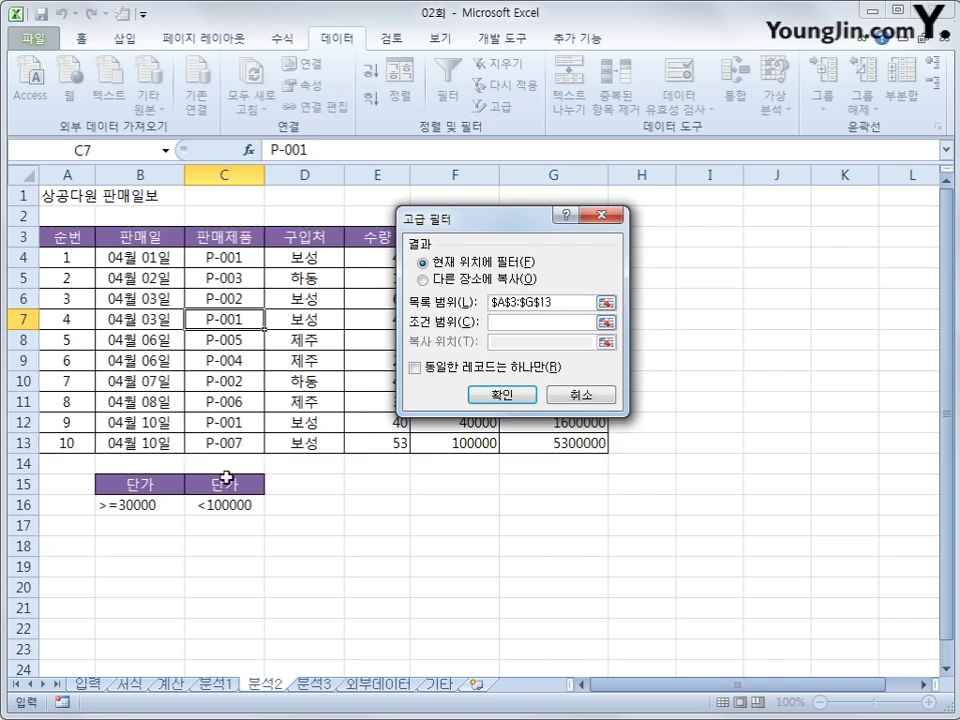
pyautogui.click(144, 486)
pyautogui.moveTo(144, 486); pyautogui.dragTo(201, 505)
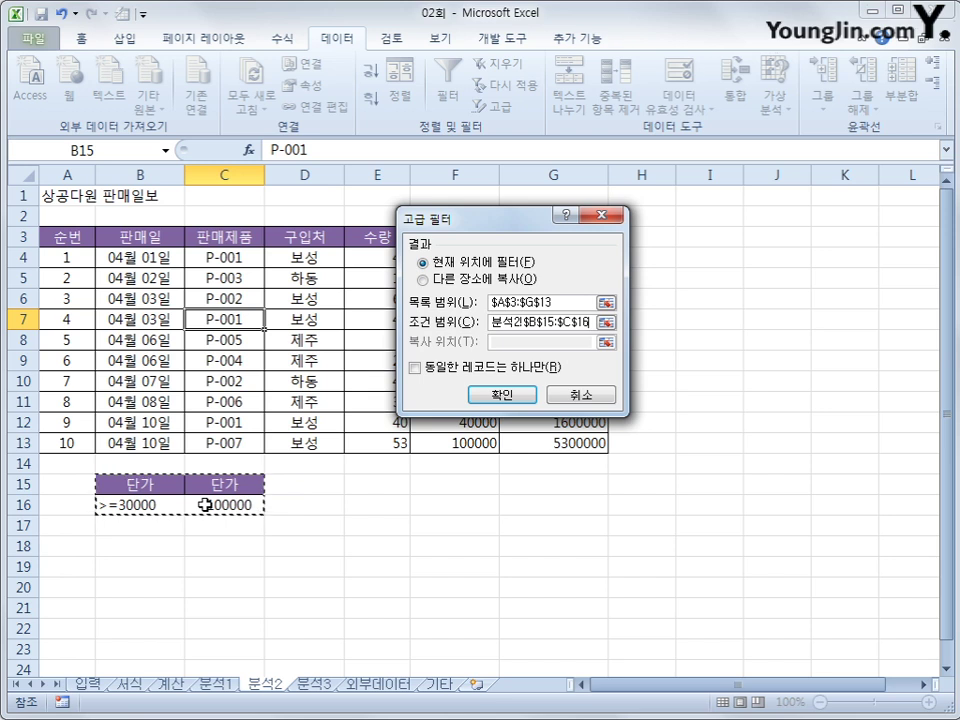
# Have the filter results copied to another location starting at B20, apply the filter and check the extracted rows.
pyautogui.click(444, 280)
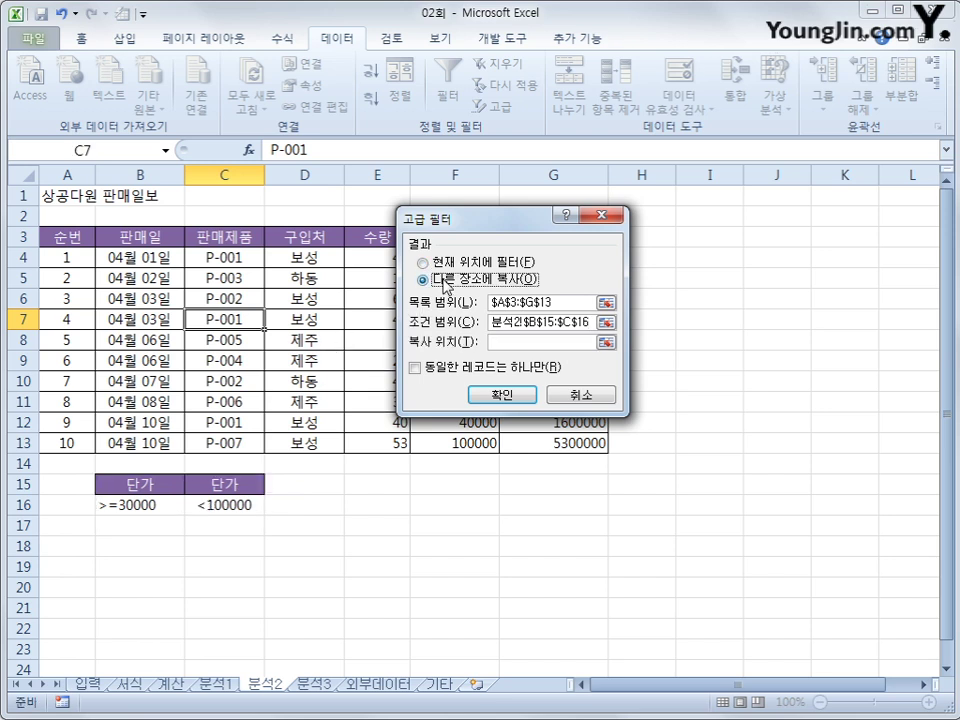
pyautogui.click(529, 342)
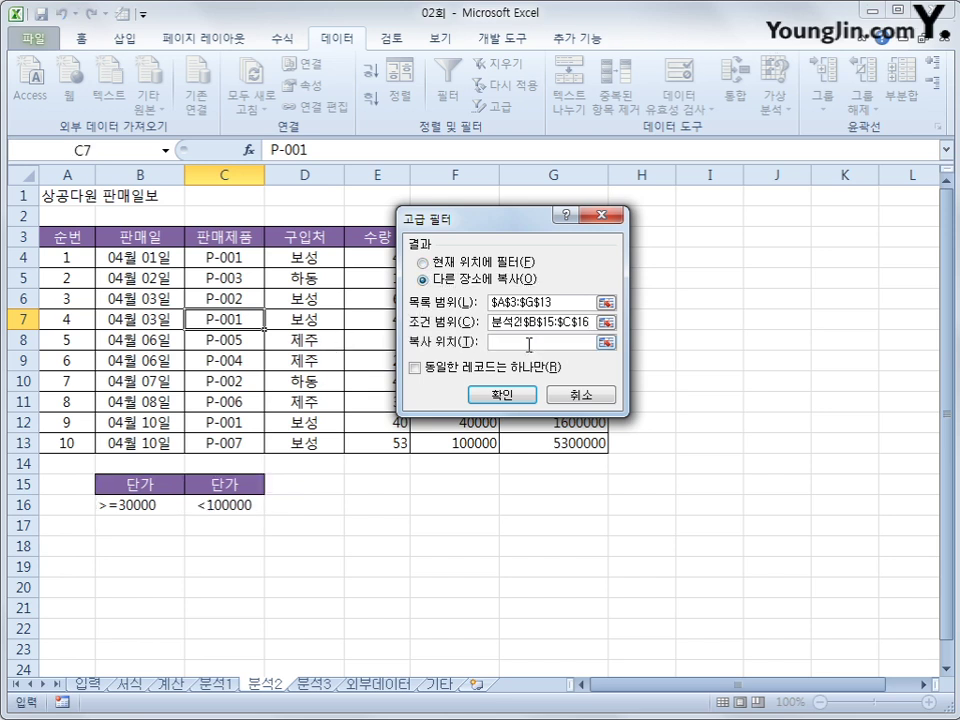
pyautogui.click(146, 580)
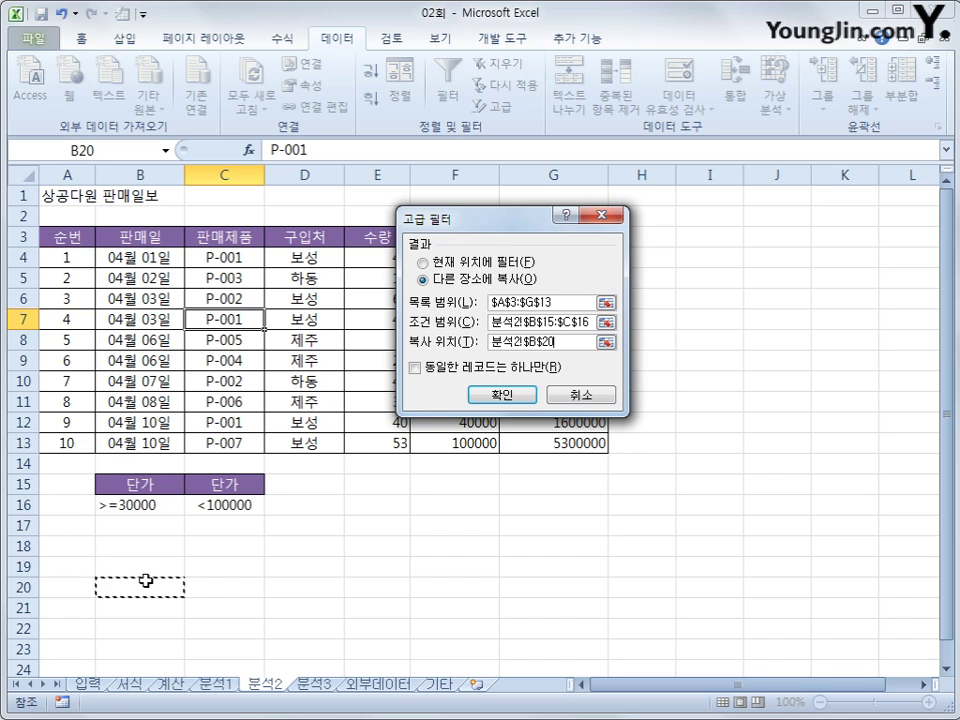
pyautogui.click(502, 394)
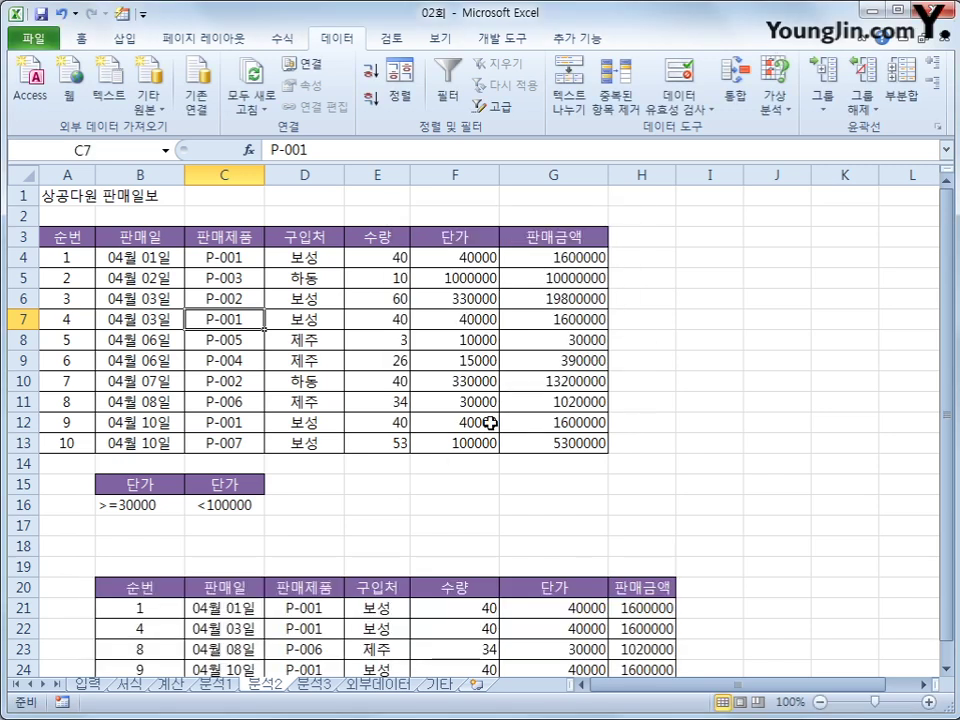
pyautogui.scroll(-2, 488, 436)
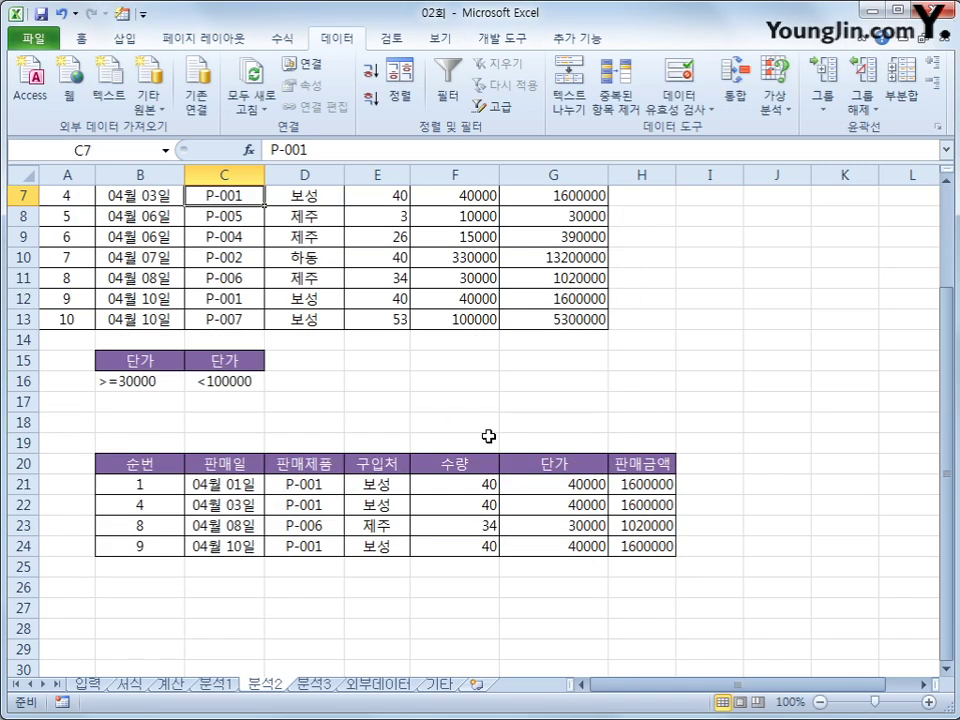
# Create a pivot table from A3:G13 of the 분석3 sheet on a new worksheet.
pyautogui.click(313, 684)
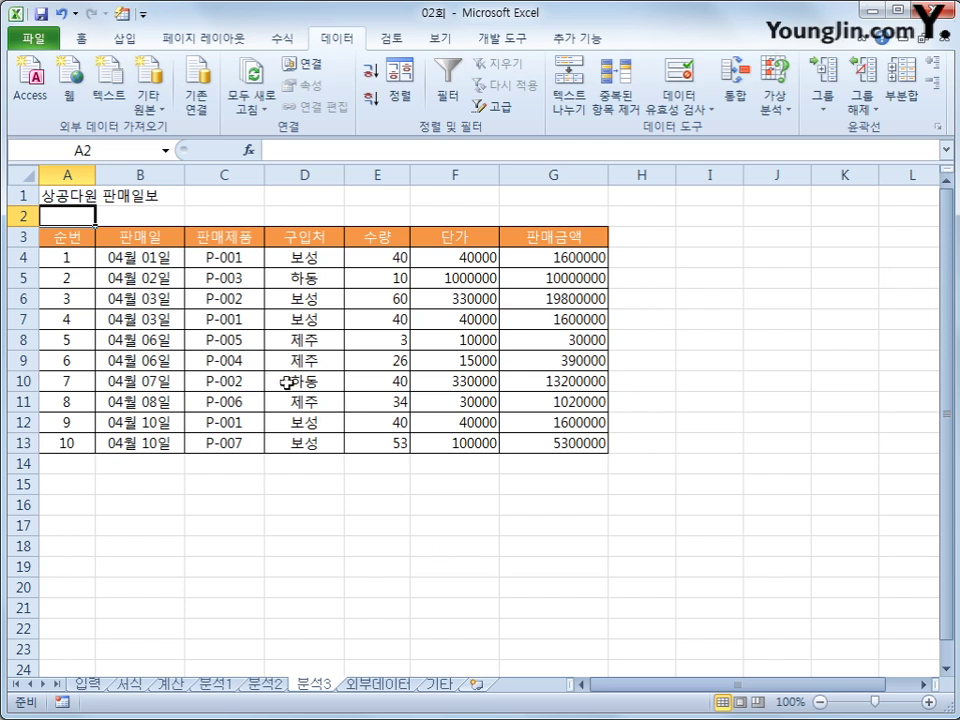
pyautogui.click(146, 259)
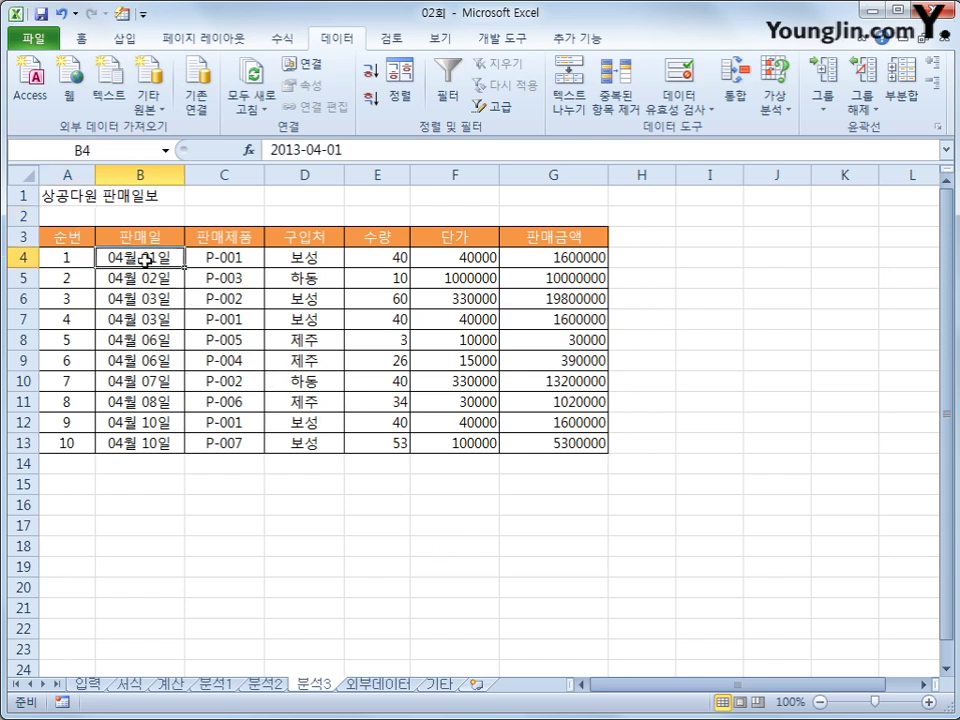
pyautogui.click(124, 38)
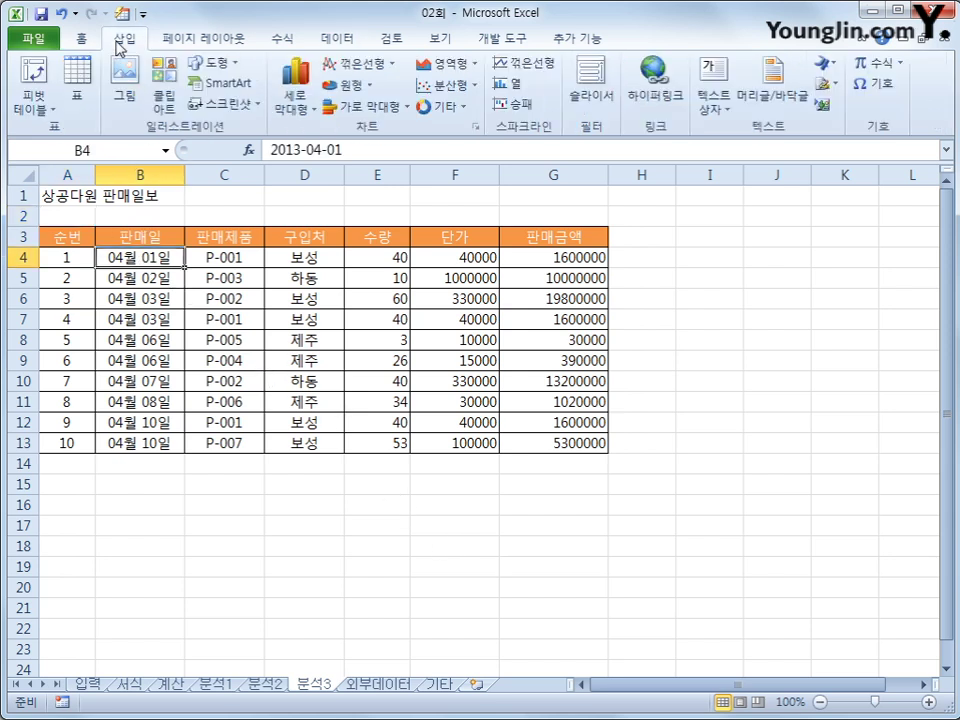
pyautogui.click(34, 70)
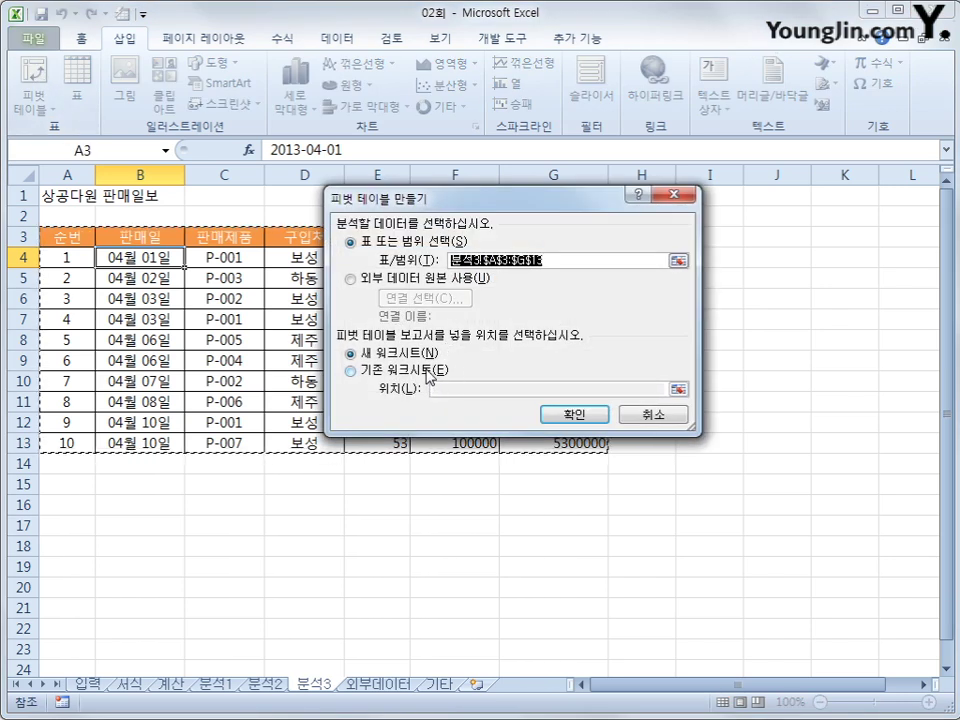
pyautogui.press('Tab')
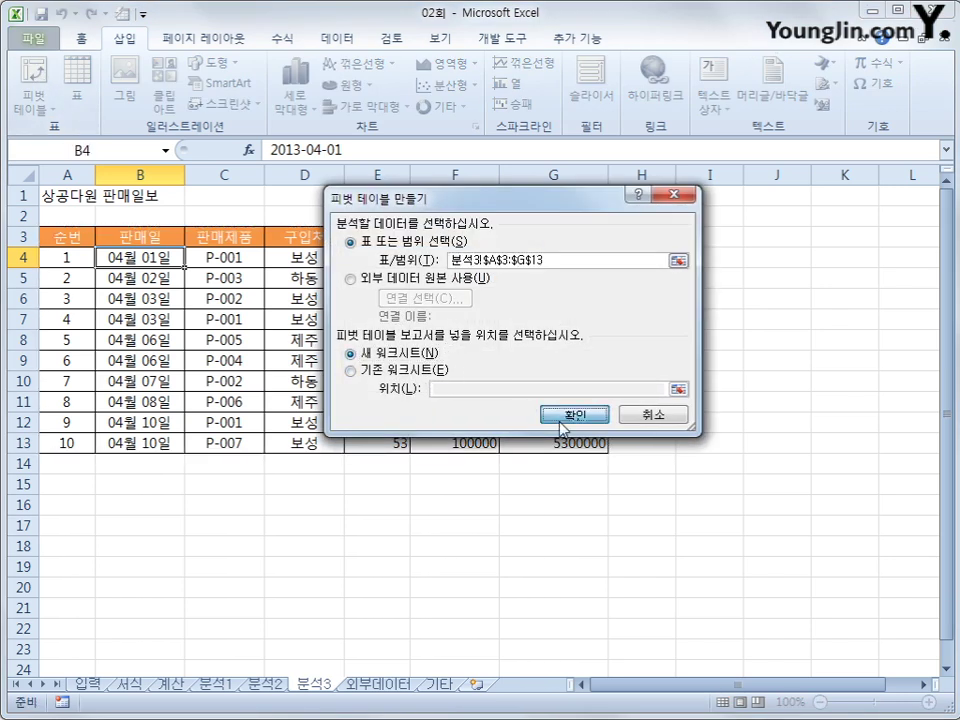
pyautogui.click(561, 424)
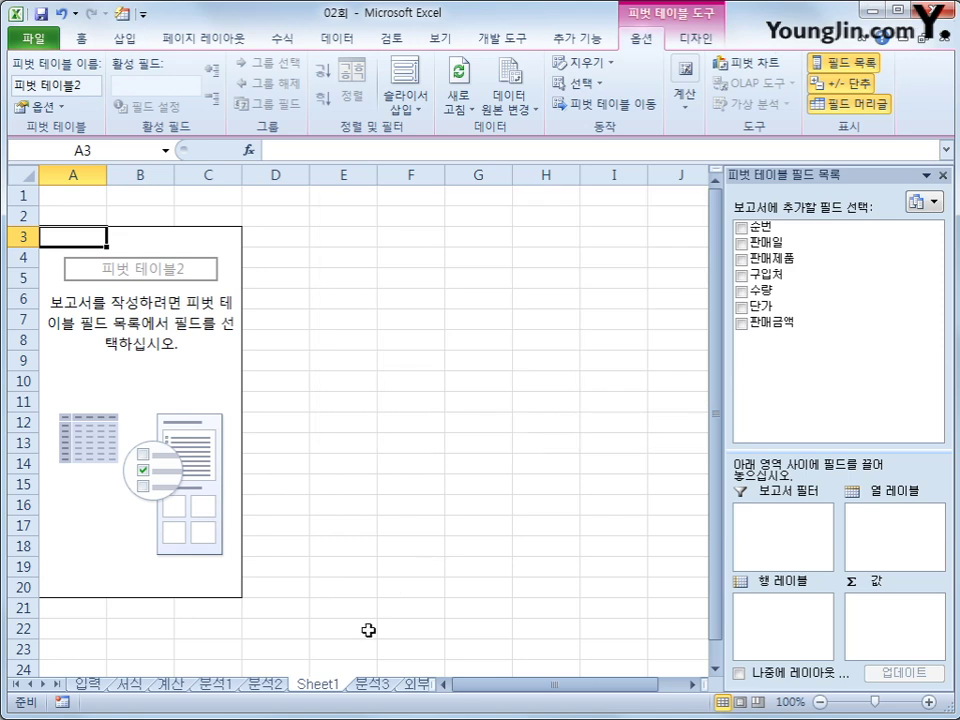
# Rename the new pivot table sheet as 피벗테이블.
pyautogui.doubleClick(318, 685)
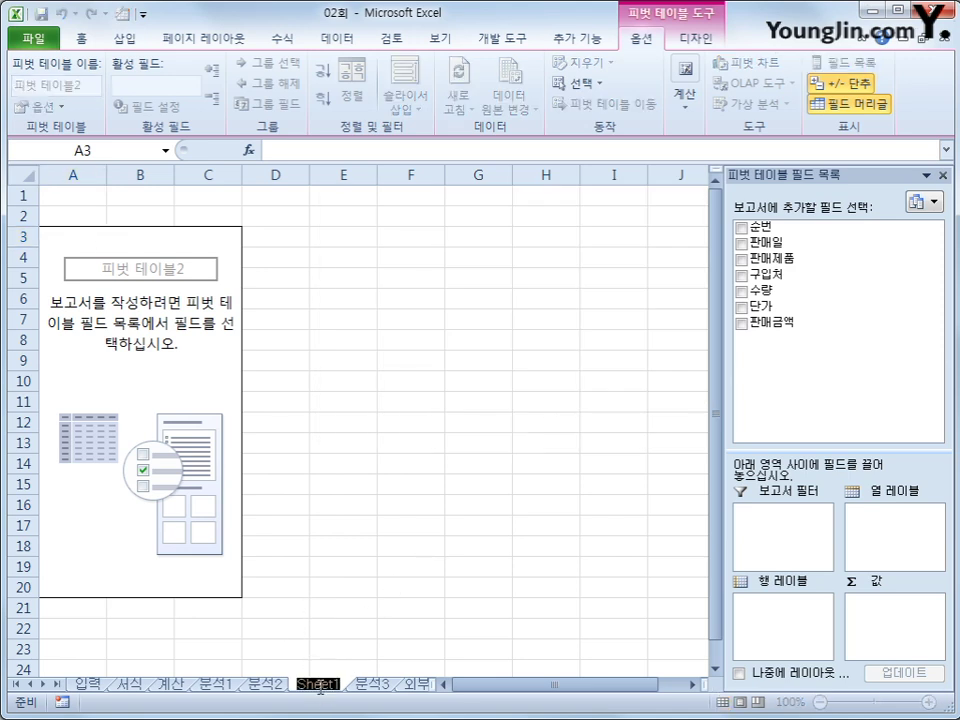
pyautogui.write('피벗테이블')
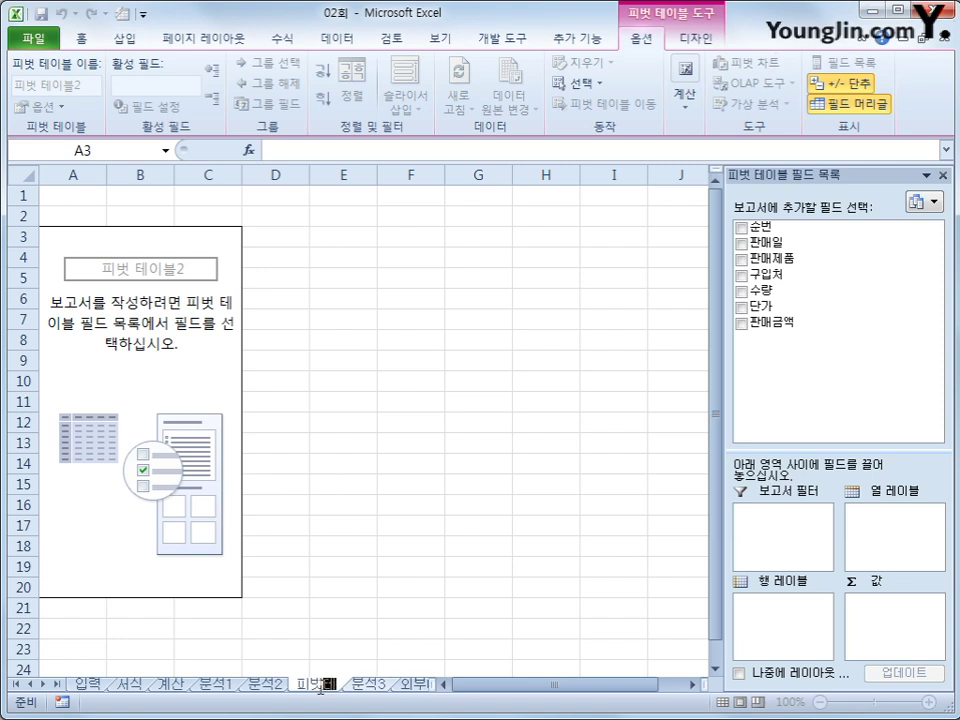
pyautogui.press('Return')
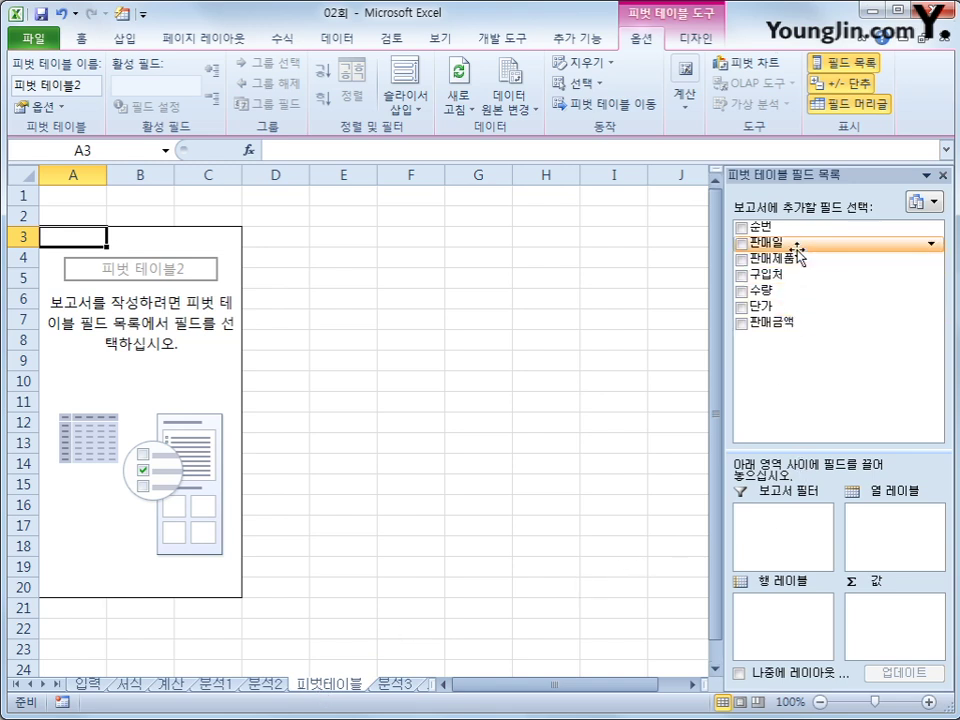
# Add 판매일 and 판매제품 as row labels and 수량 as the summed value of the pivot table.
pyautogui.moveTo(797, 243); pyautogui.dragTo(799, 636)
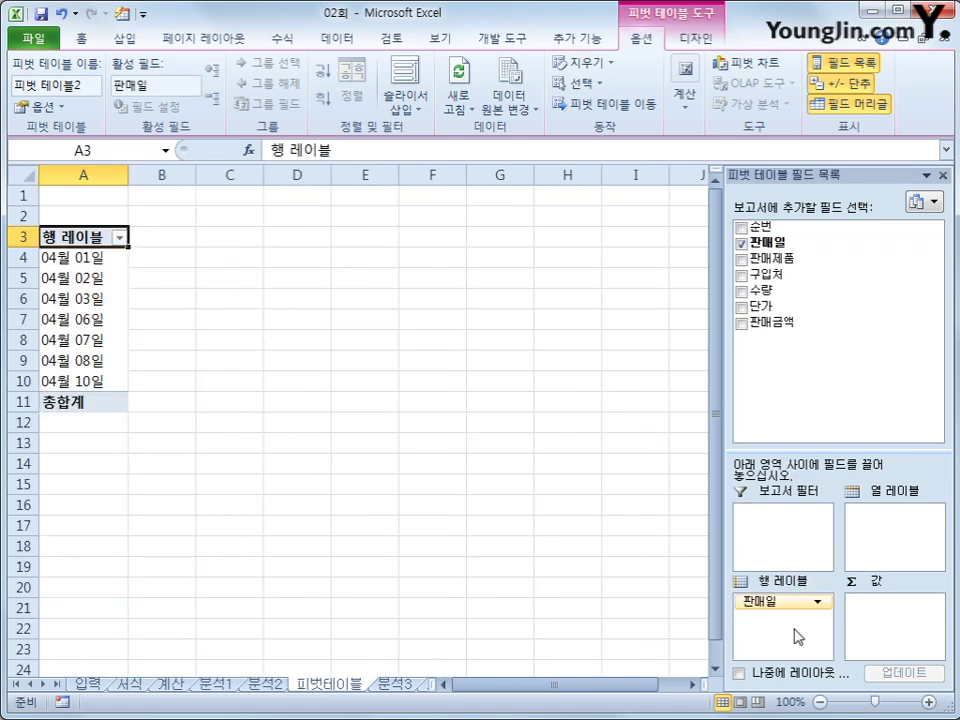
pyautogui.moveTo(785, 258); pyautogui.dragTo(797, 643)
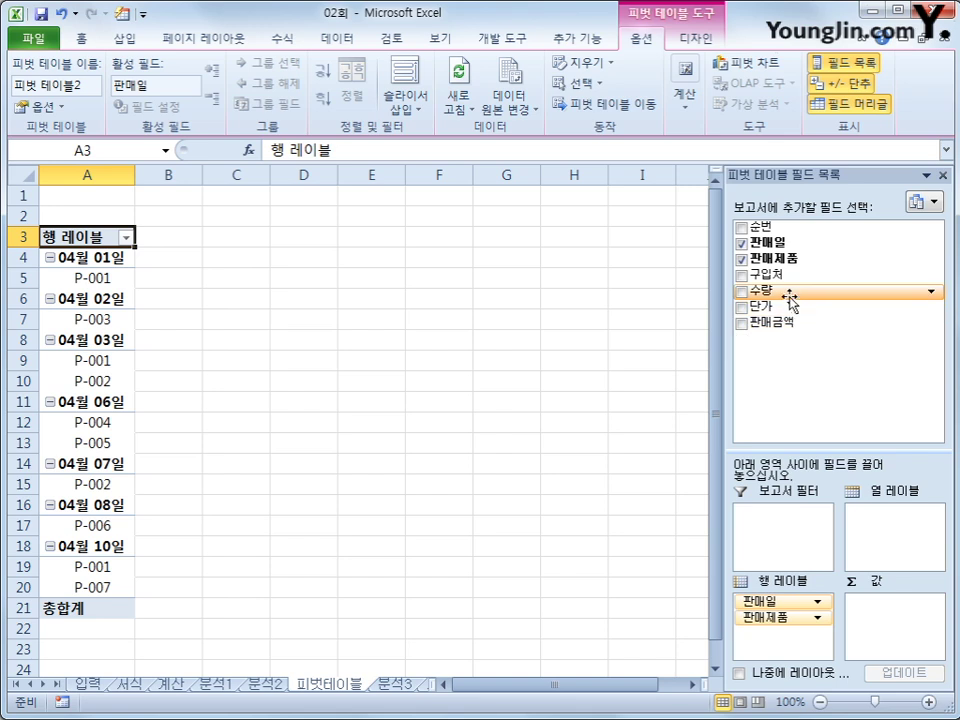
pyautogui.moveTo(789, 297); pyautogui.dragTo(862, 529)
pyautogui.moveTo(888, 641); pyautogui.dragTo(889, 645)
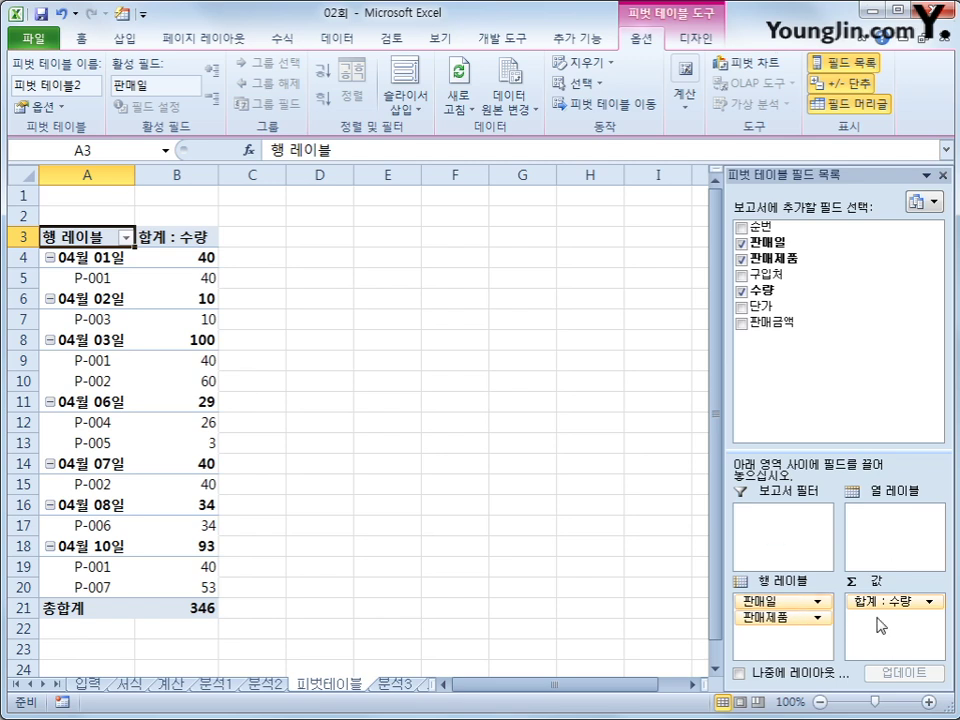
# Group the 판매일 row labels of the pivot table by days in intervals of 5.
pyautogui.click(85, 263)
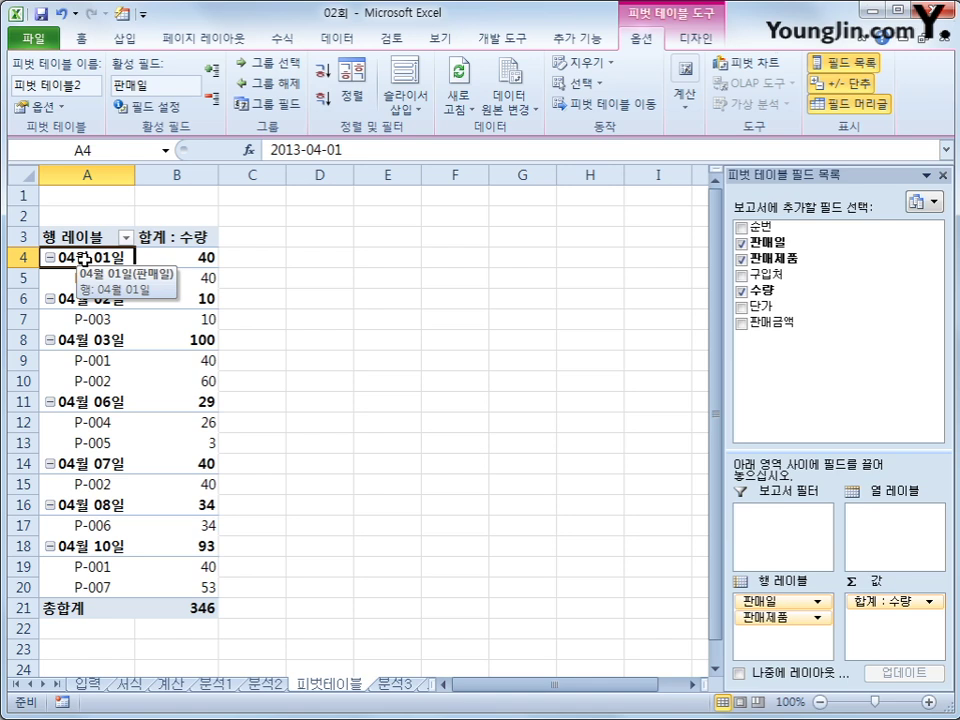
pyautogui.rightClick(86, 263)
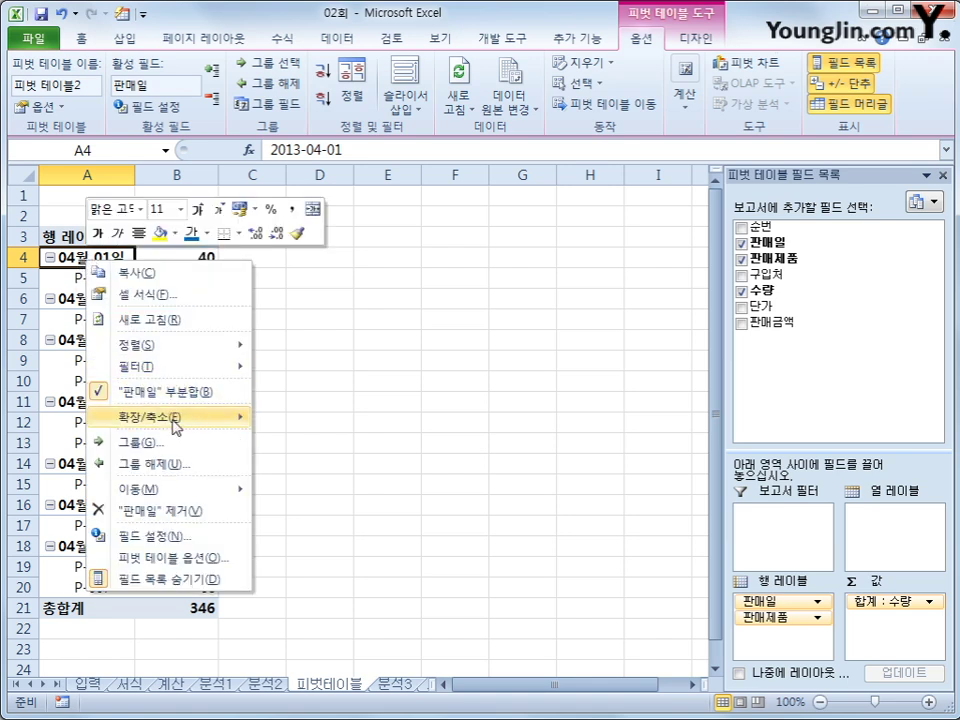
pyautogui.click(176, 442)
pyautogui.moveTo(133, 330); pyautogui.dragTo(398, 265)
pyautogui.click(386, 397)
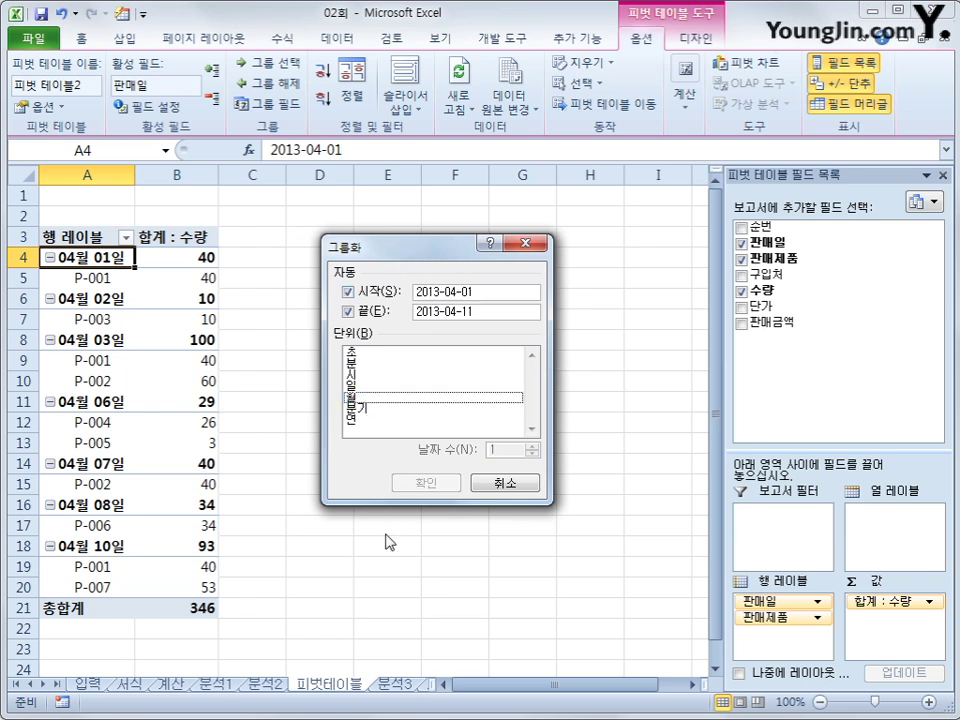
pyautogui.click(366, 388)
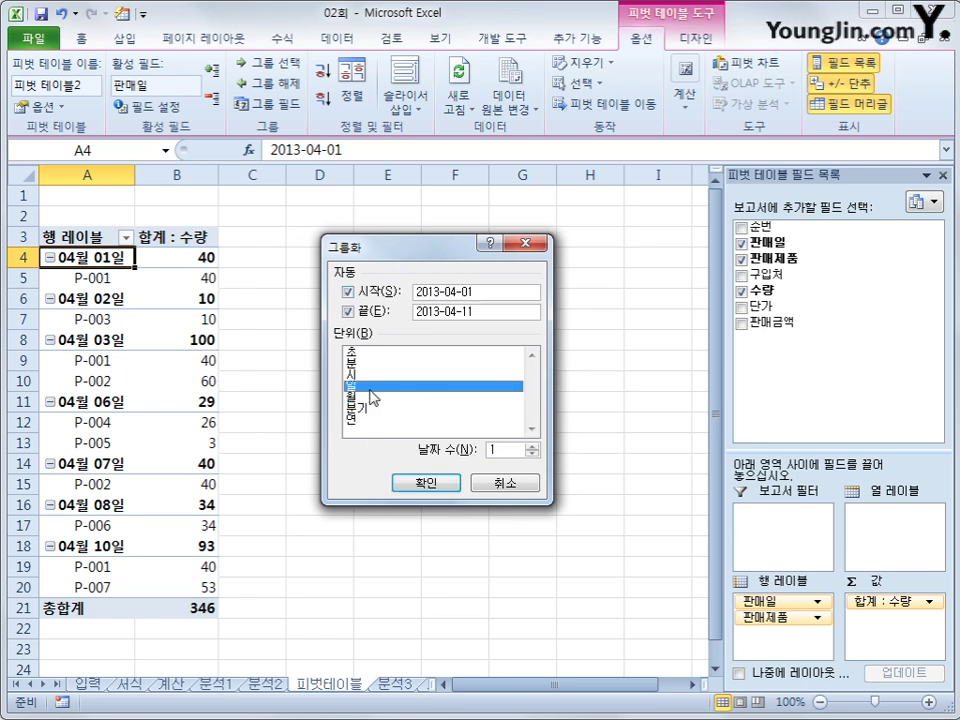
pyautogui.click(532, 448)
pyautogui.click(455, 482)
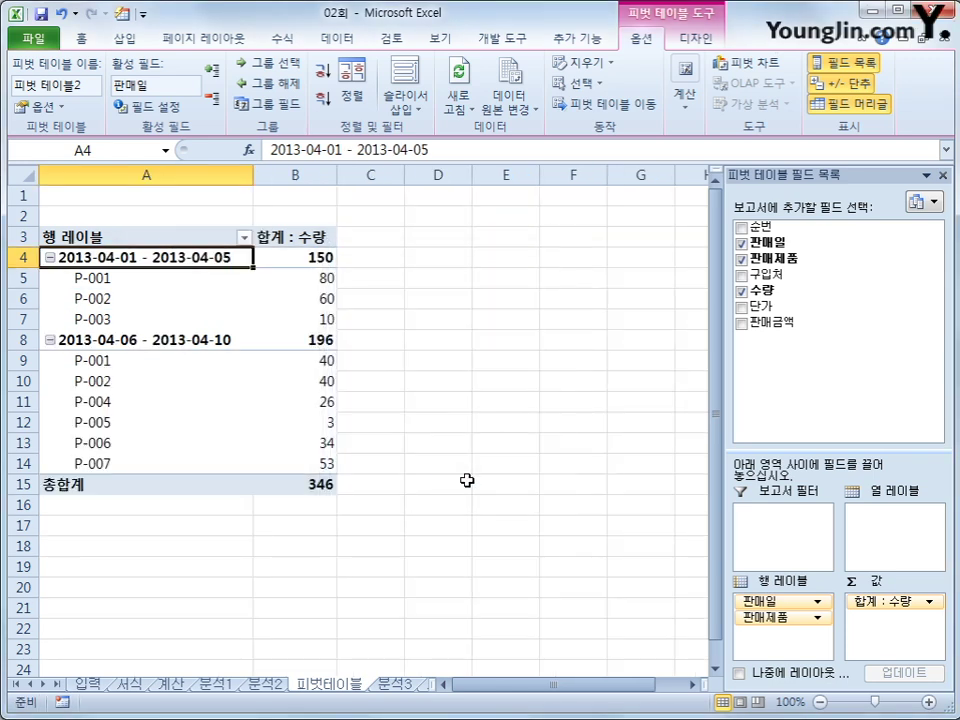
pyautogui.click(505, 538)
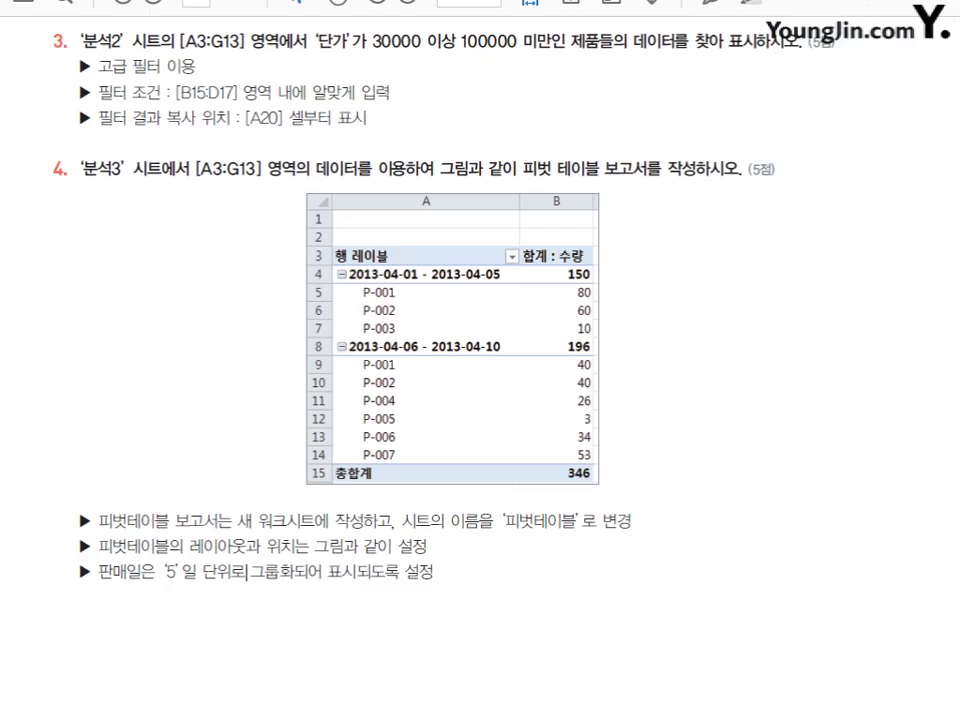
# Read the 기타 작업 instructions in the exam PDF covering the external data import, the chart and the header and footer.
pyautogui.scroll(-3, 670, 440)
pyautogui.scroll(-10, 631, 497)
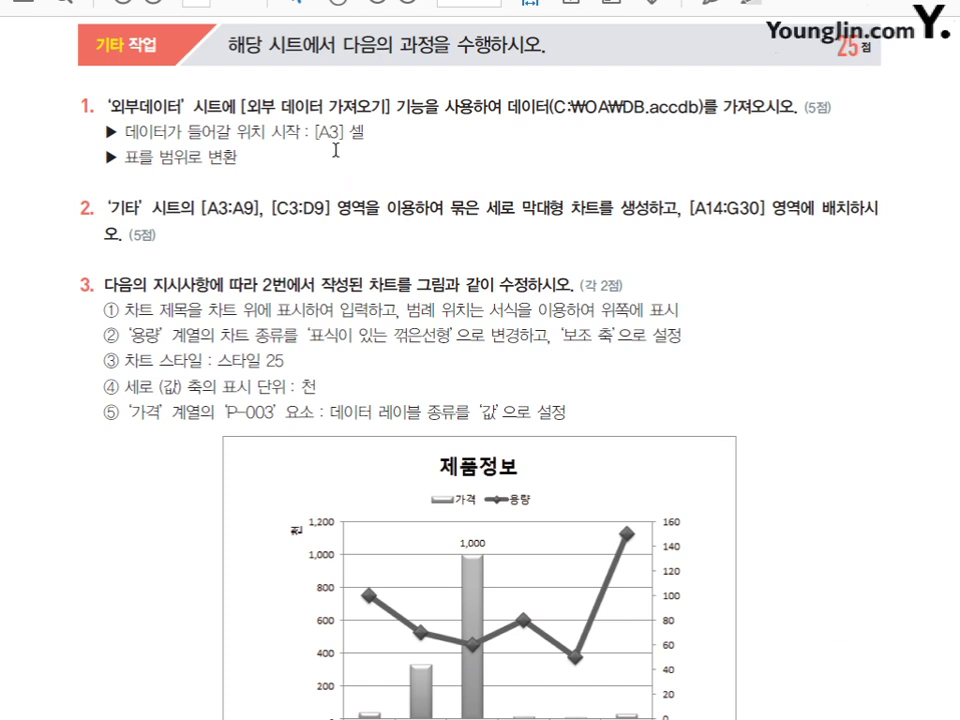
pyautogui.moveTo(316, 132); pyautogui.dragTo(370, 132)
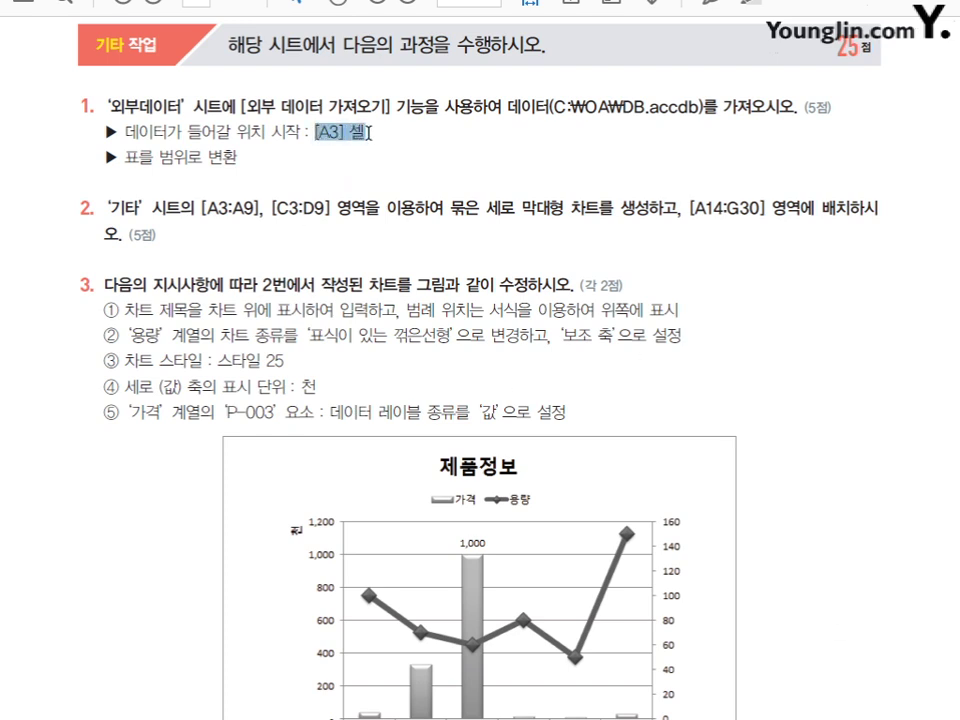
pyautogui.moveTo(123, 157); pyautogui.dragTo(243, 160)
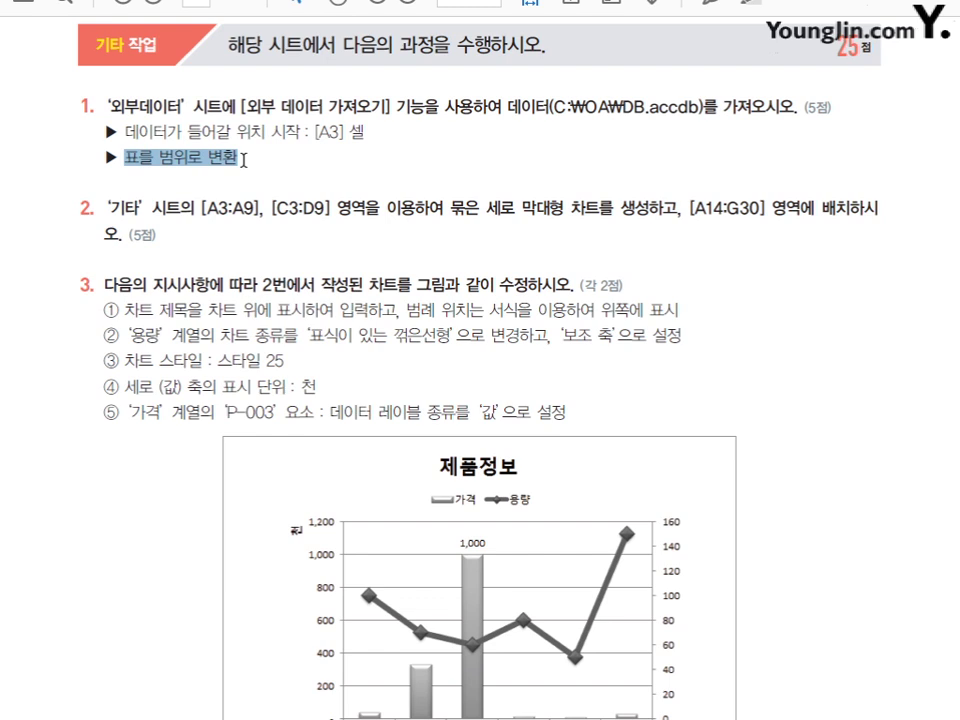
pyautogui.click(280, 175)
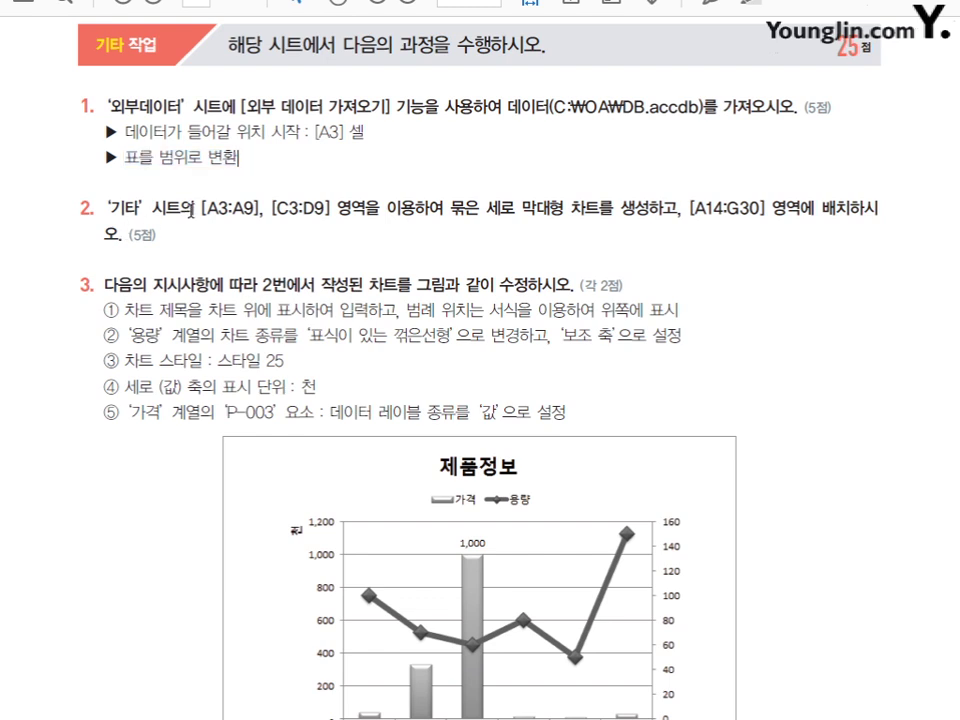
pyautogui.moveTo(201, 208); pyautogui.dragTo(334, 209)
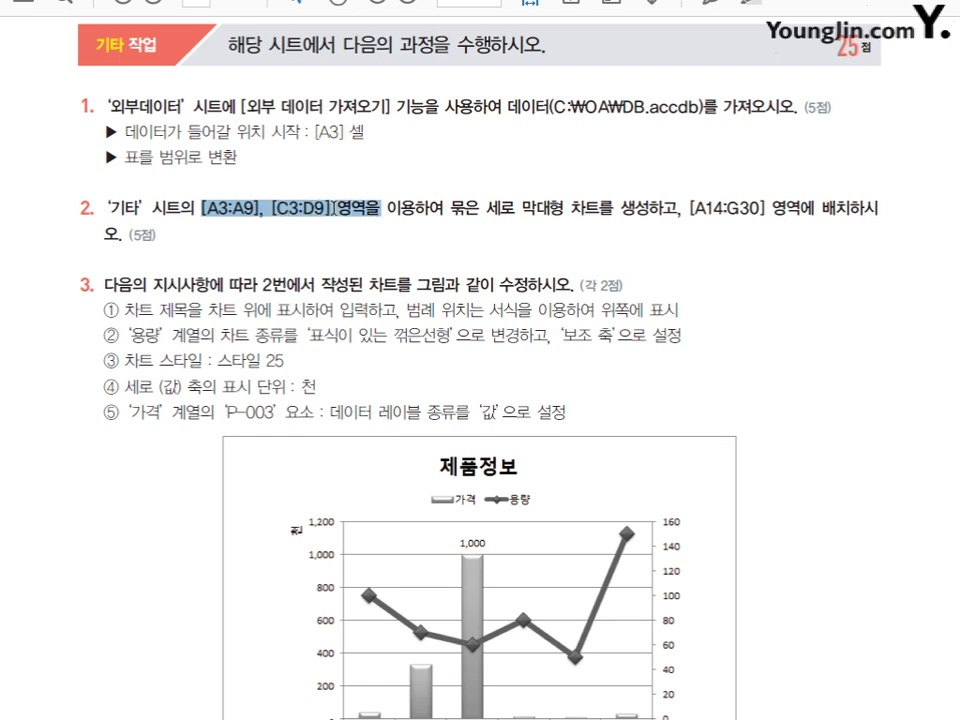
pyautogui.moveTo(446, 208); pyautogui.dragTo(590, 211)
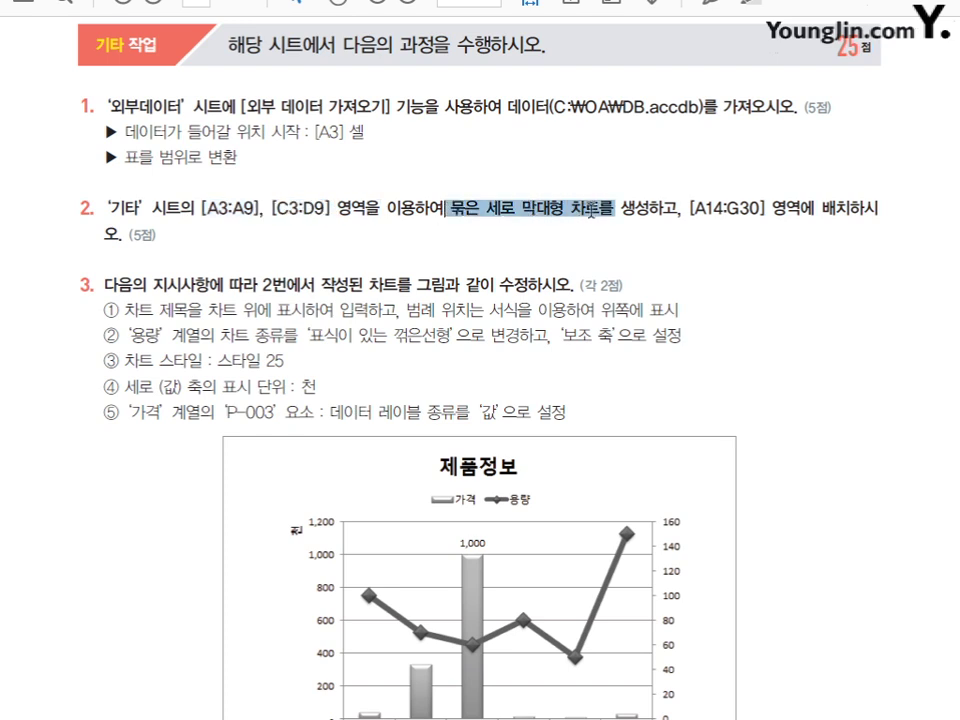
pyautogui.moveTo(682, 209); pyautogui.dragTo(812, 209)
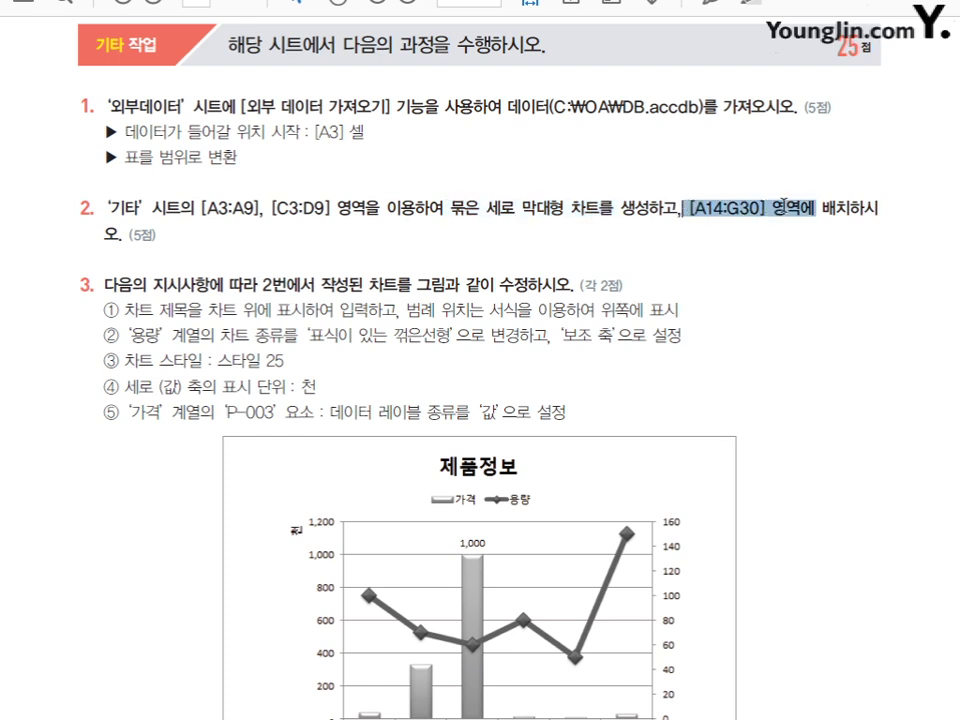
pyautogui.click(834, 279)
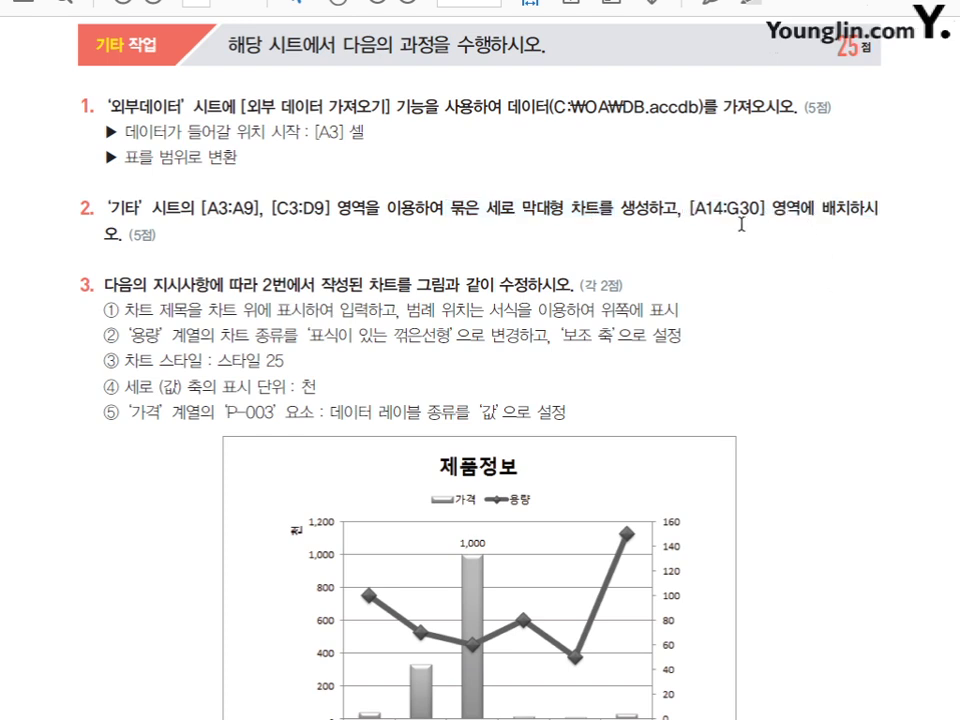
pyautogui.scroll(-1, 866, 317)
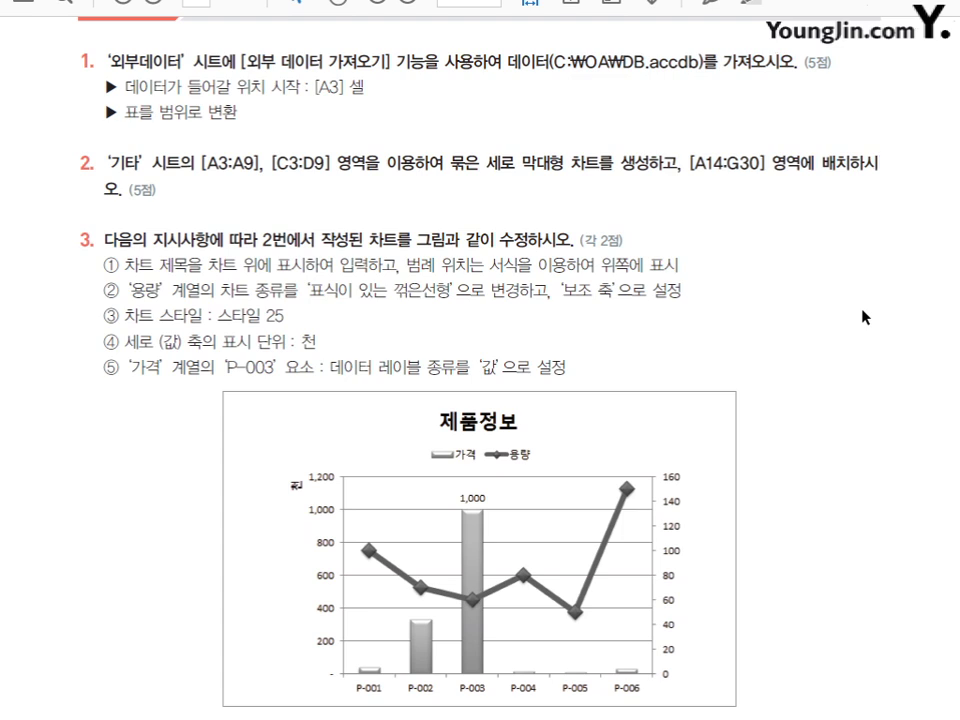
pyautogui.scroll(-1, 866, 317)
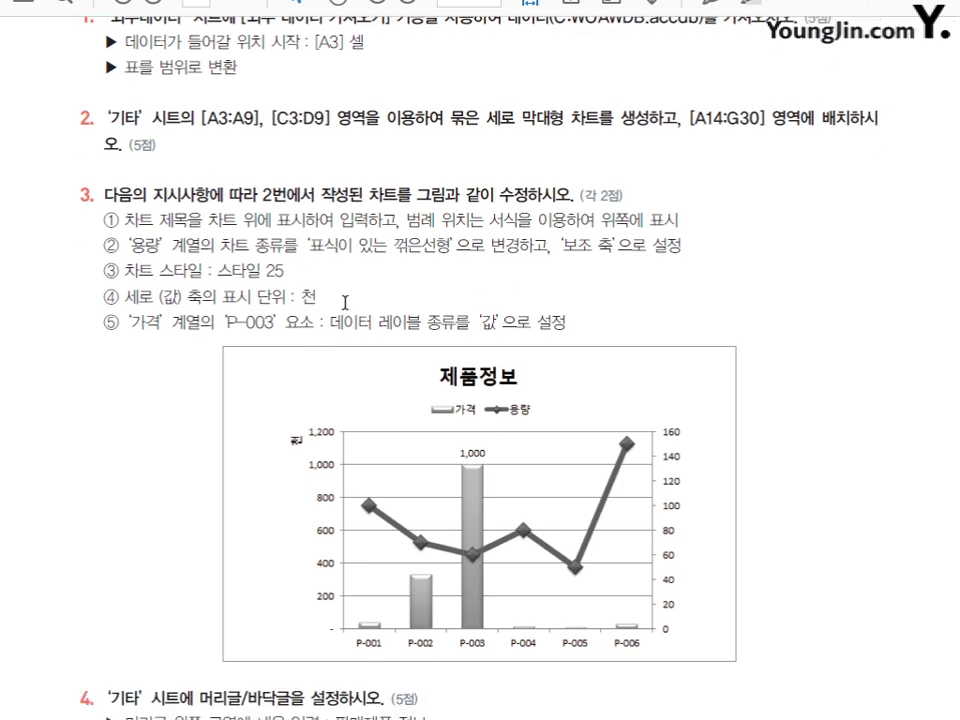
pyautogui.scroll(-3, 344, 302)
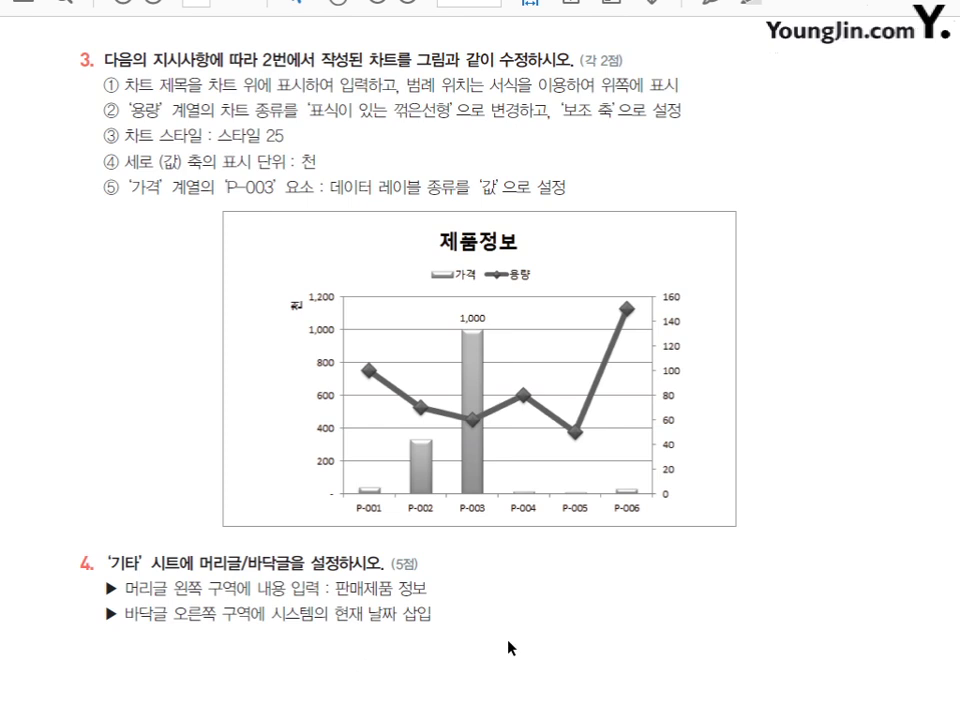
pyautogui.scroll(1, 506, 585)
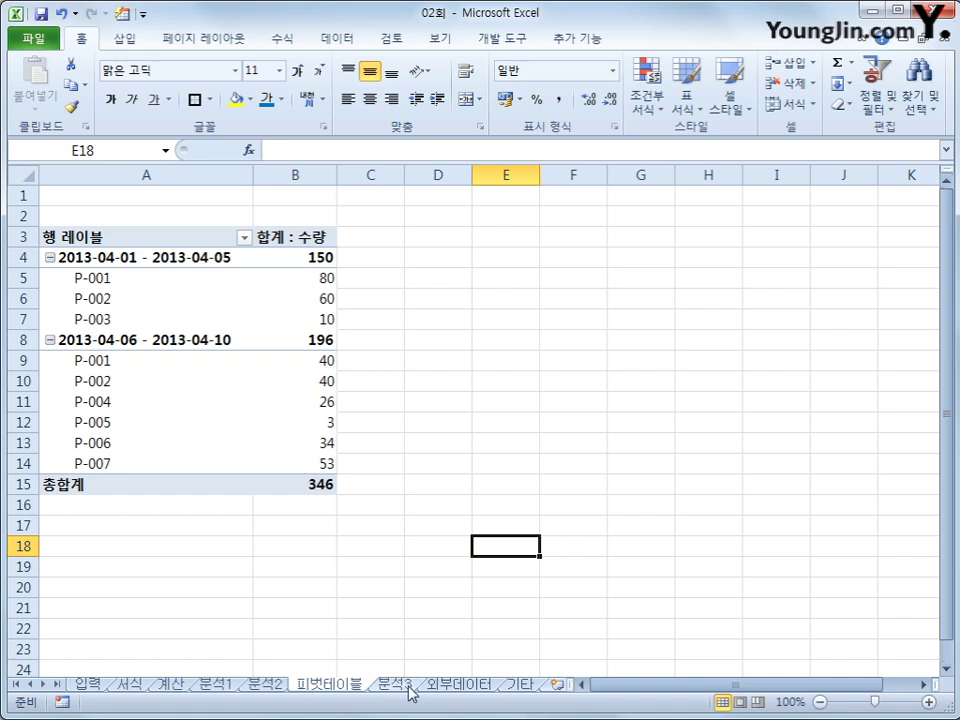
# Start a Microsoft Query import from an MS Access Database at cell A3 of the 외부데이터 sheet in Excel.
pyautogui.click(455, 685)
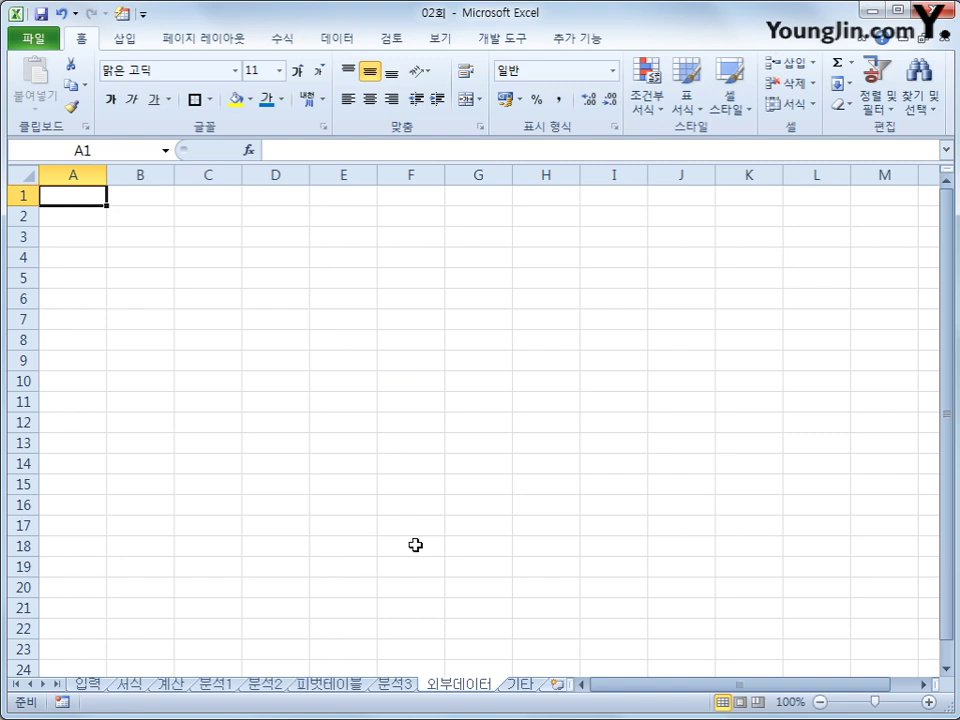
pyautogui.click(84, 236)
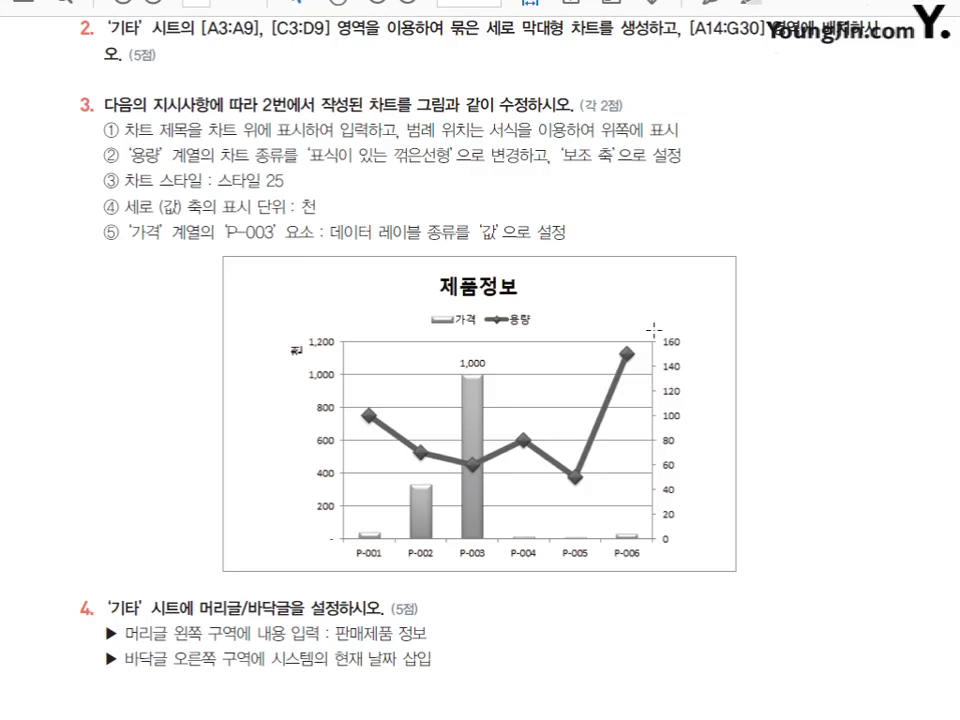
pyautogui.scroll(5, 654, 329)
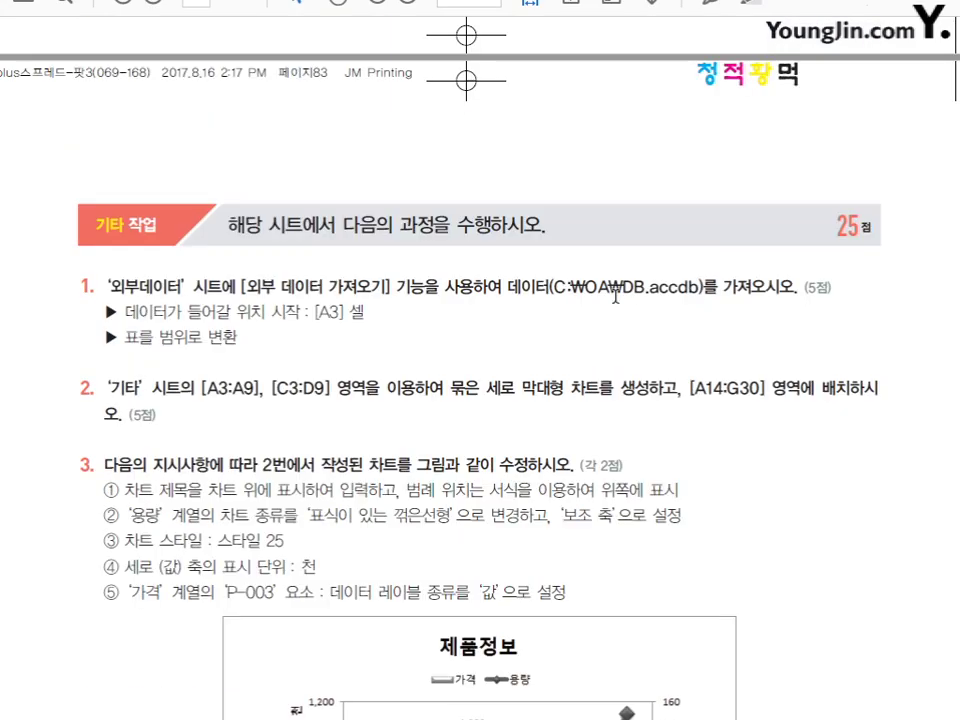
pyautogui.moveTo(649, 288); pyautogui.dragTo(700, 288)
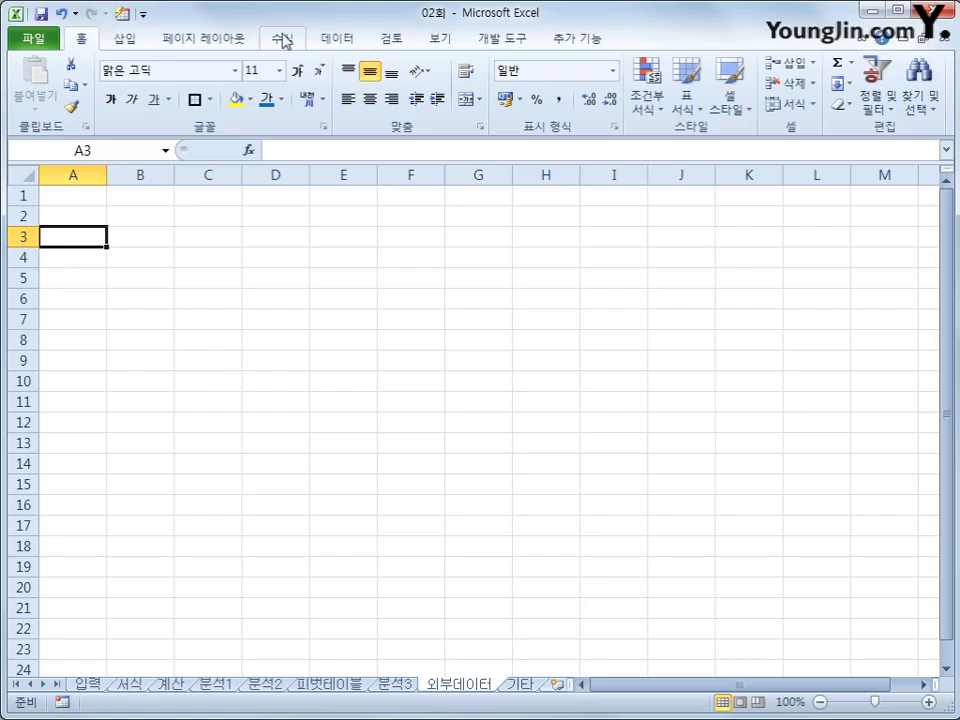
pyautogui.click(337, 40)
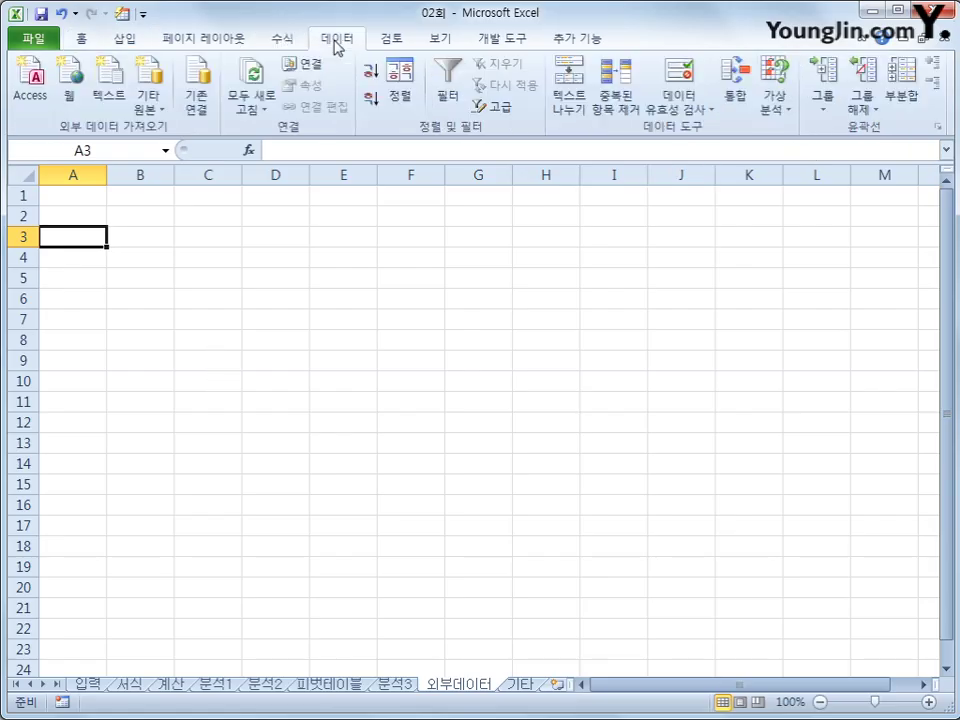
pyautogui.click(150, 104)
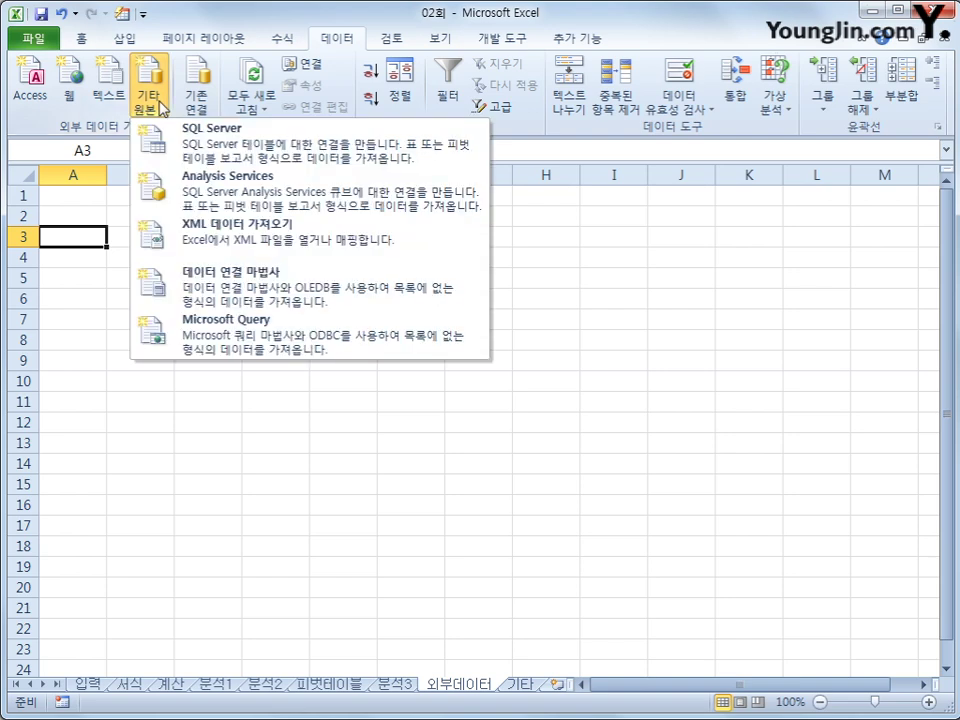
pyautogui.click(284, 350)
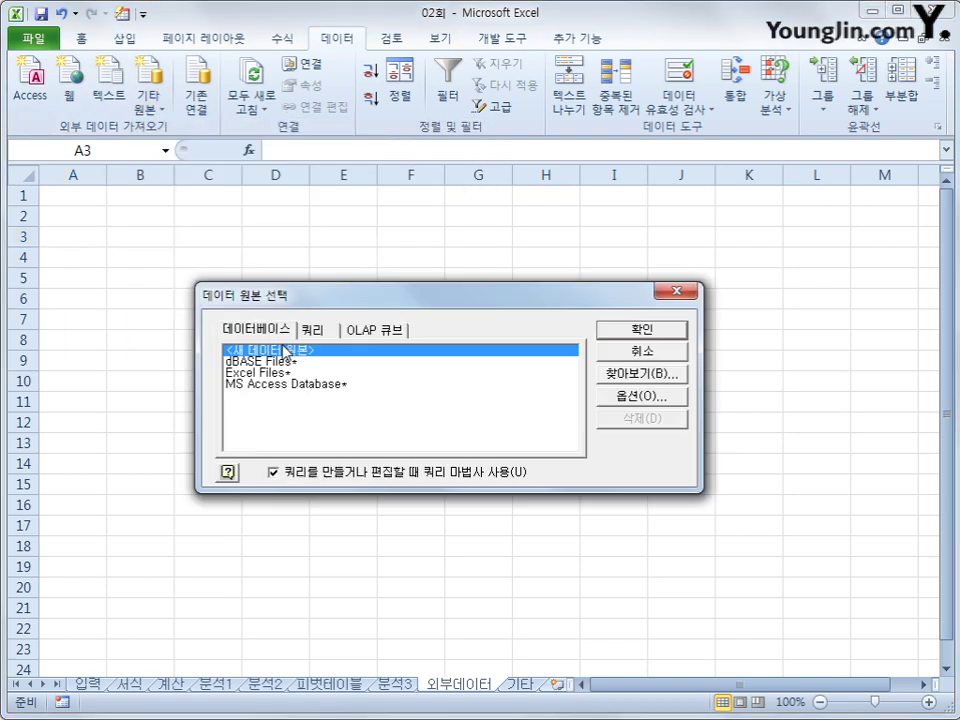
pyautogui.click(300, 385)
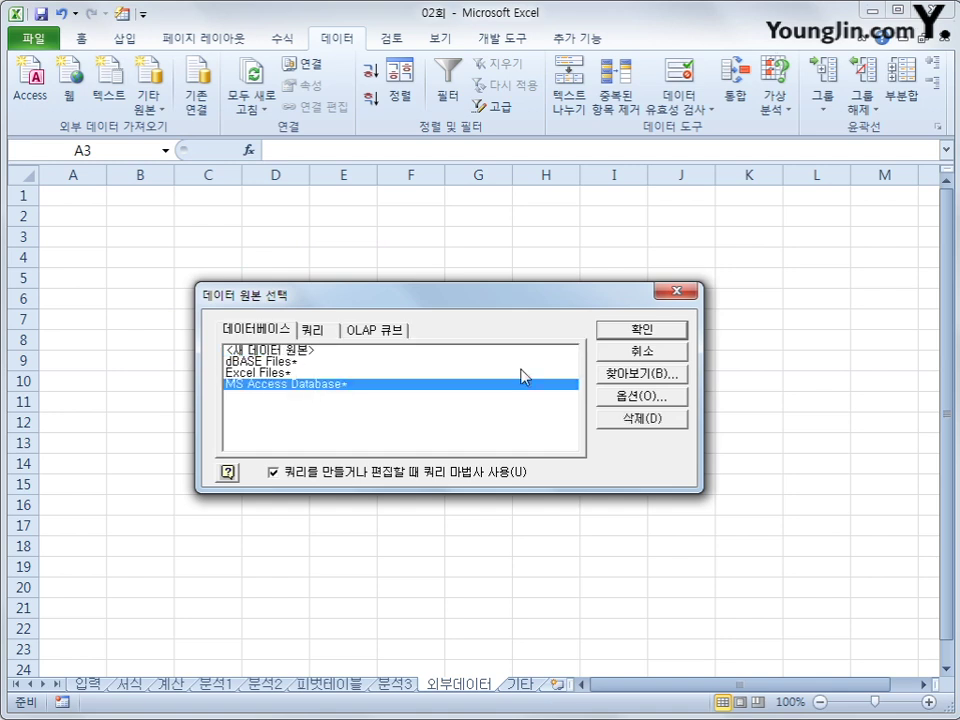
pyautogui.click(636, 330)
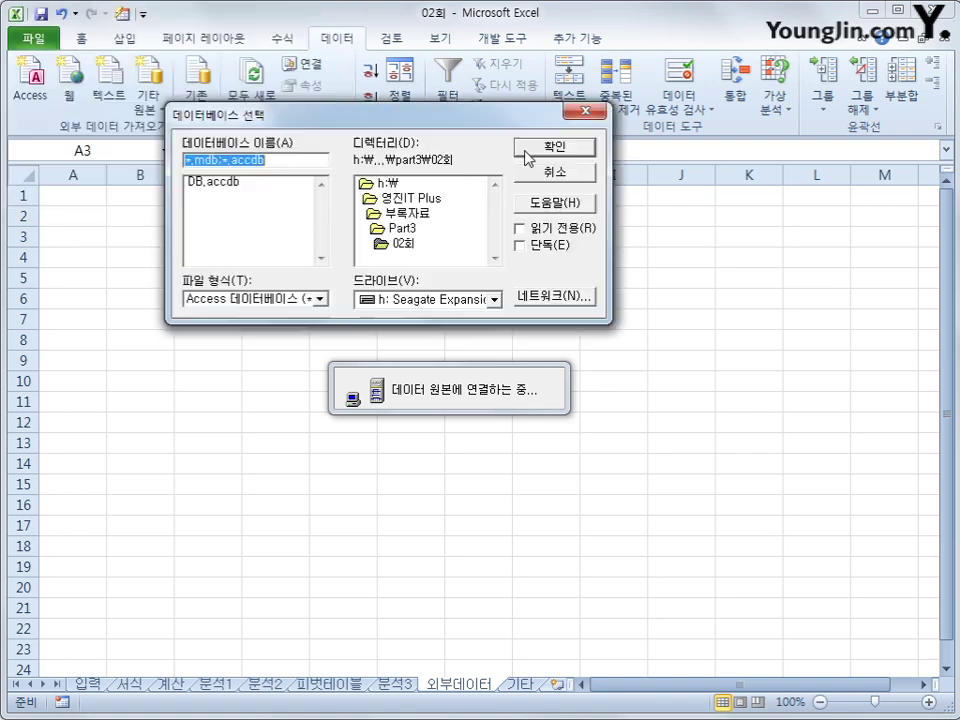
# Choose DB.accdb from the c:\OA\Part3\02회 folder as the source database of the query.
pyautogui.moveTo(428, 118); pyautogui.dragTo(589, 122)
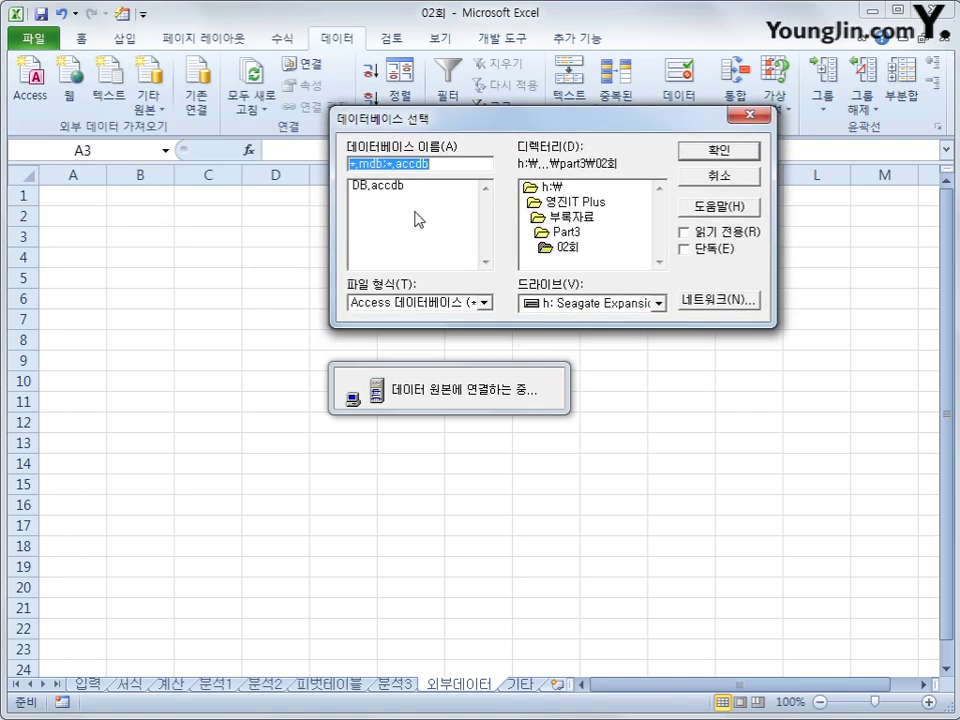
pyautogui.click(578, 303)
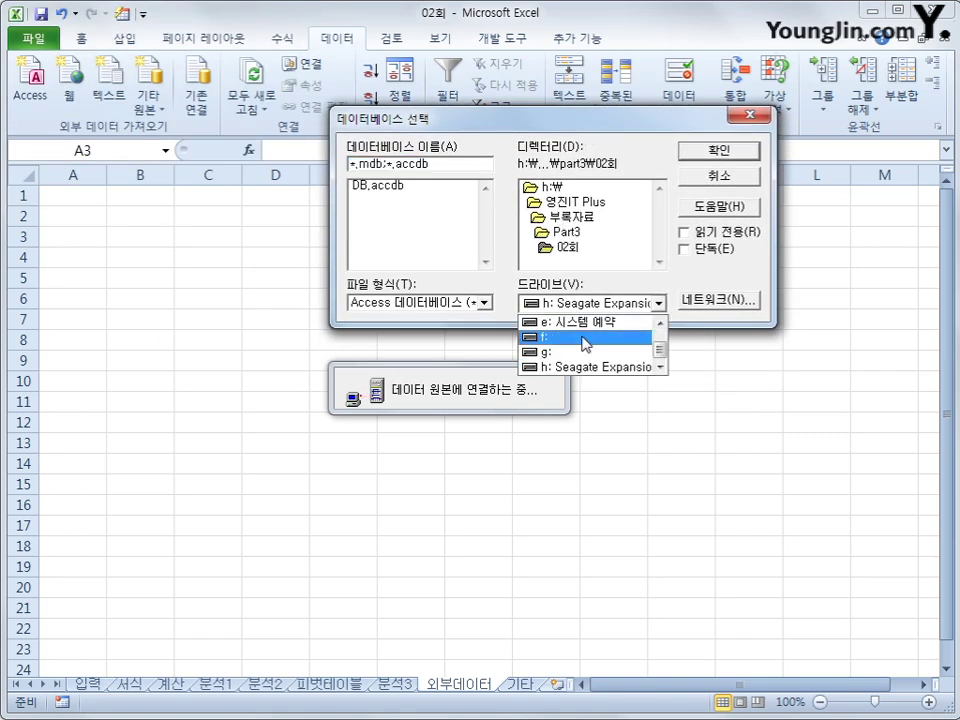
pyautogui.scroll(1, 650, 342)
pyautogui.click(618, 325)
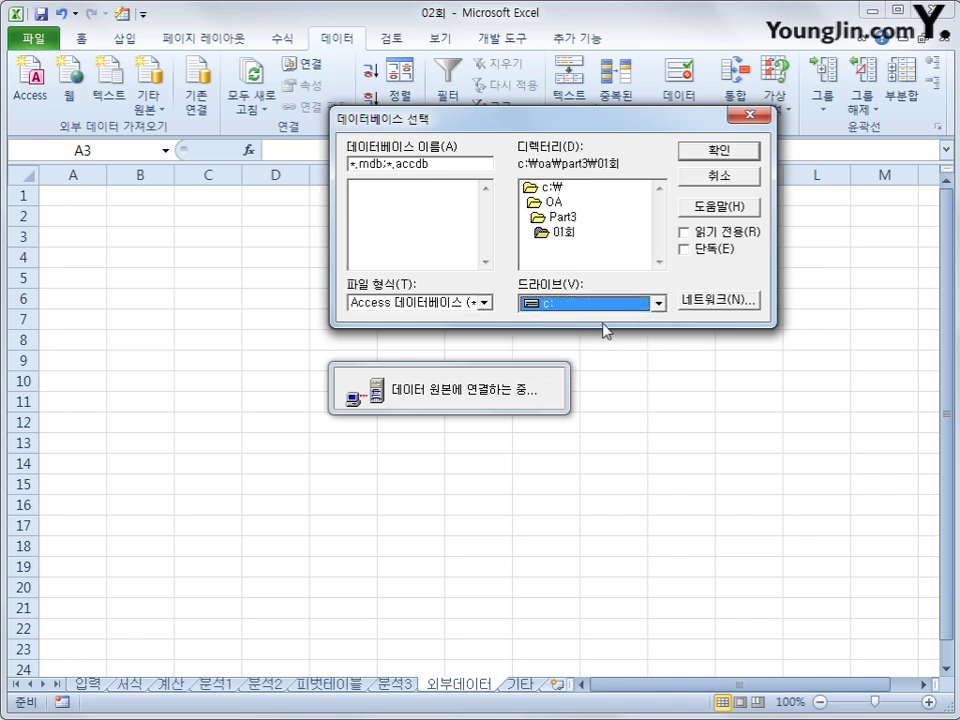
pyautogui.click(563, 218)
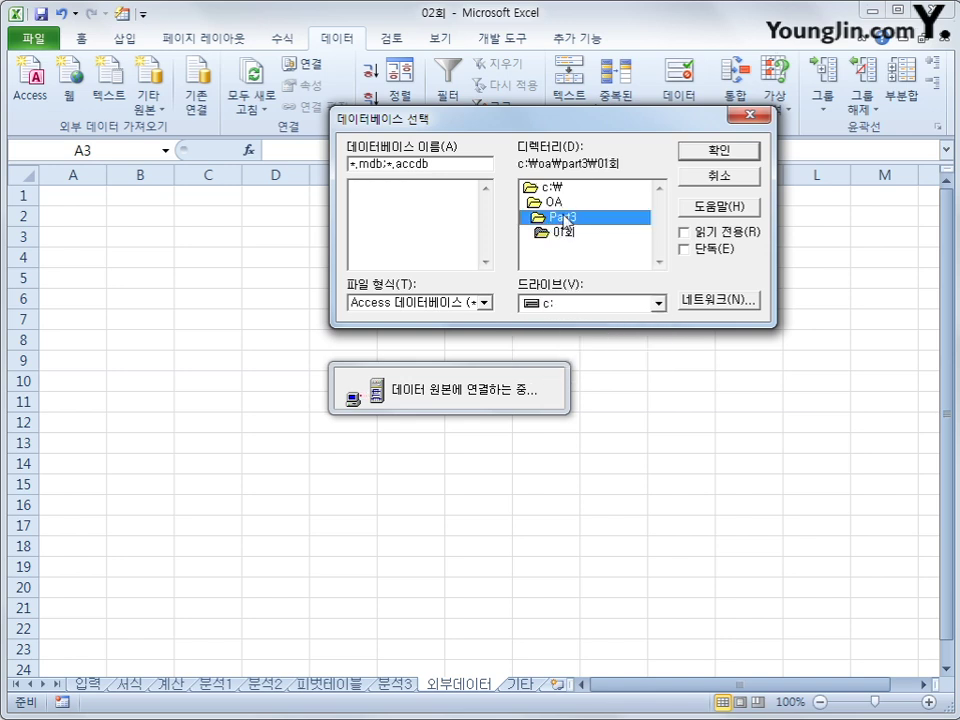
pyautogui.doubleClick(563, 220)
pyautogui.doubleClick(560, 232)
pyautogui.click(384, 187)
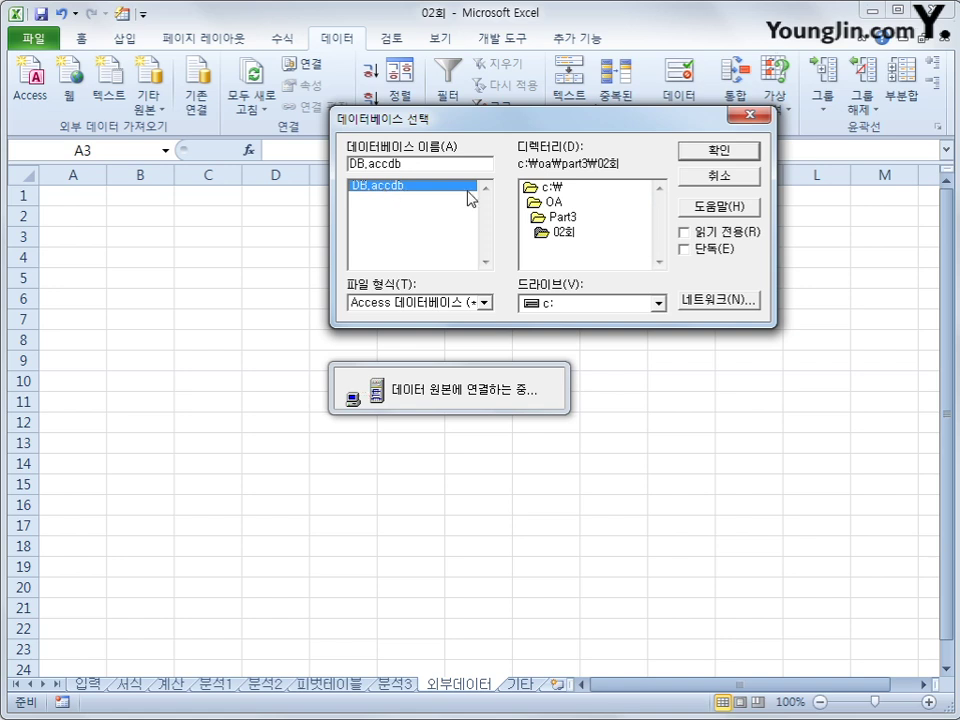
pyautogui.click(684, 151)
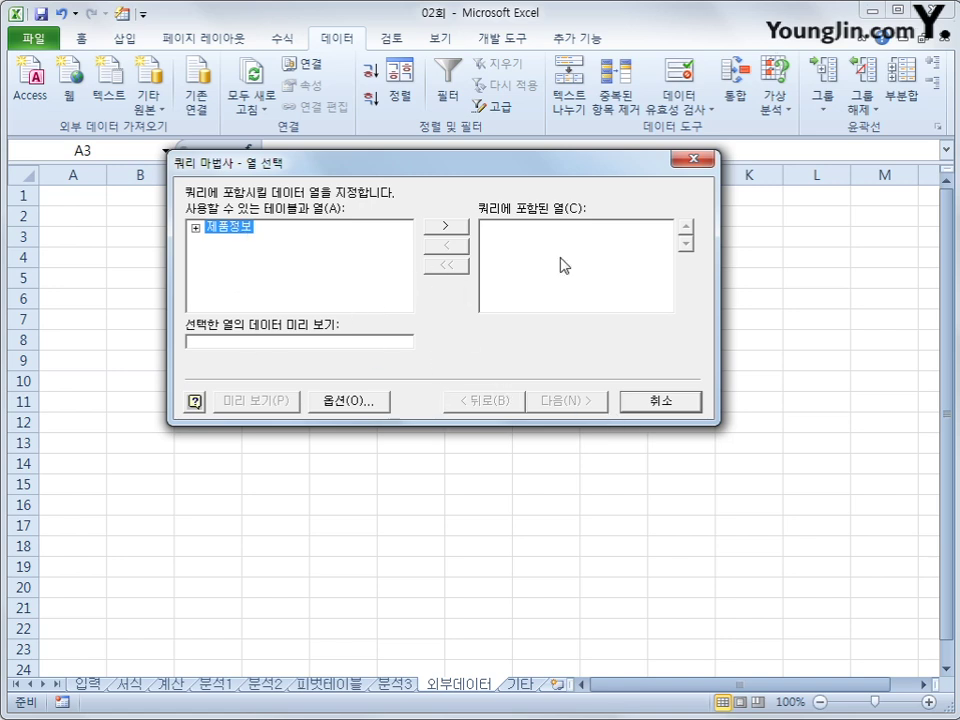
# Add all 제품정보 columns to the query without filtering or sorting and return the data to Excel as a table at cell A3.
pyautogui.click(450, 228)
pyautogui.click(561, 408)
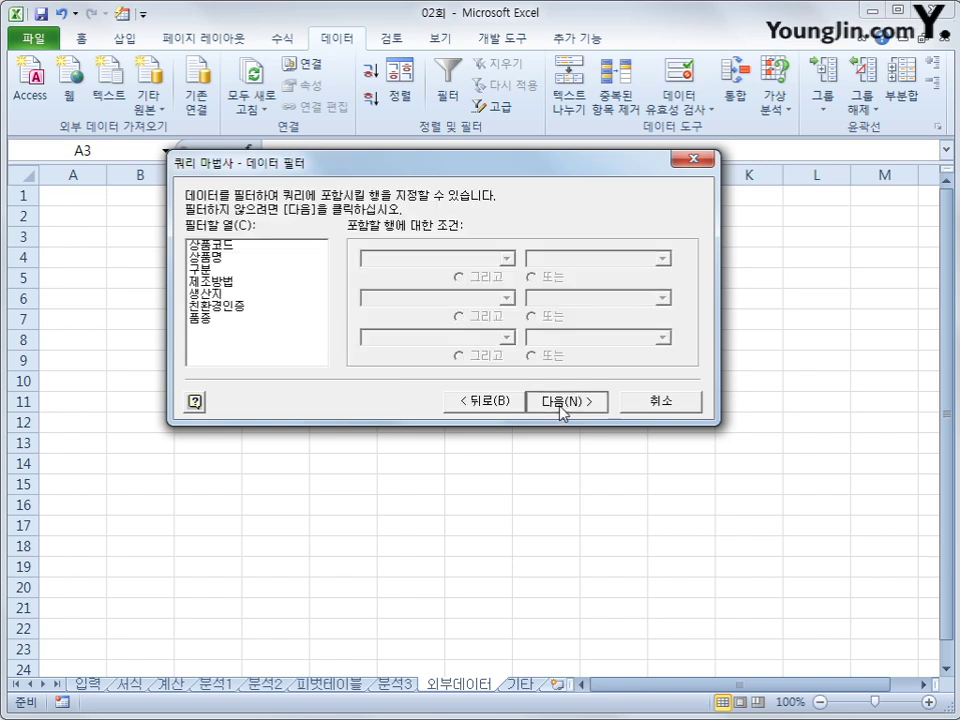
pyautogui.click(561, 402)
pyautogui.click(561, 402)
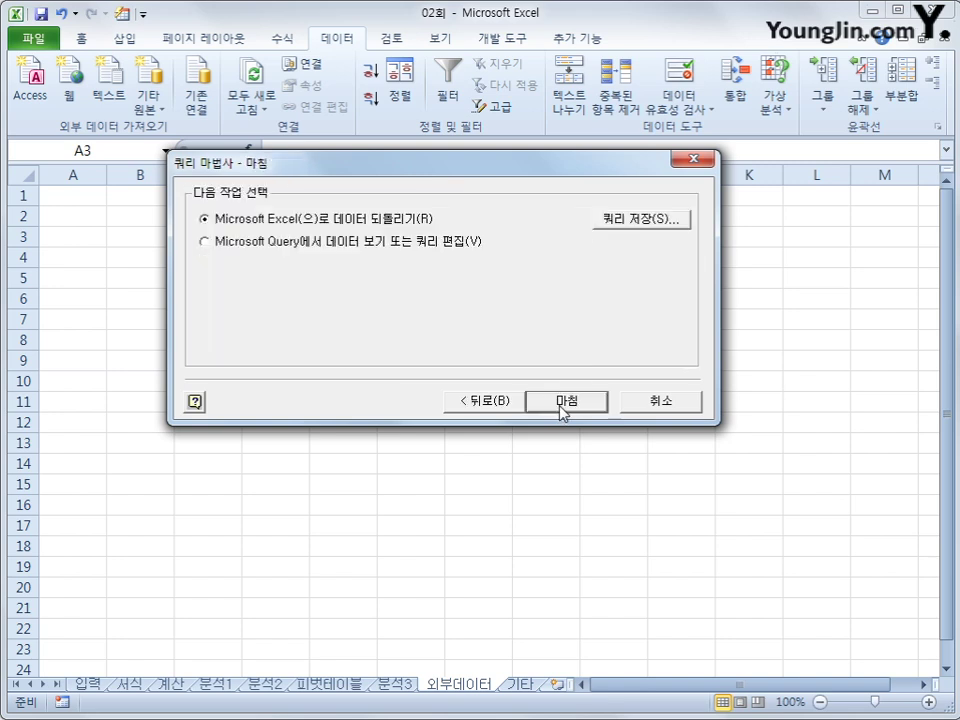
pyautogui.click(561, 402)
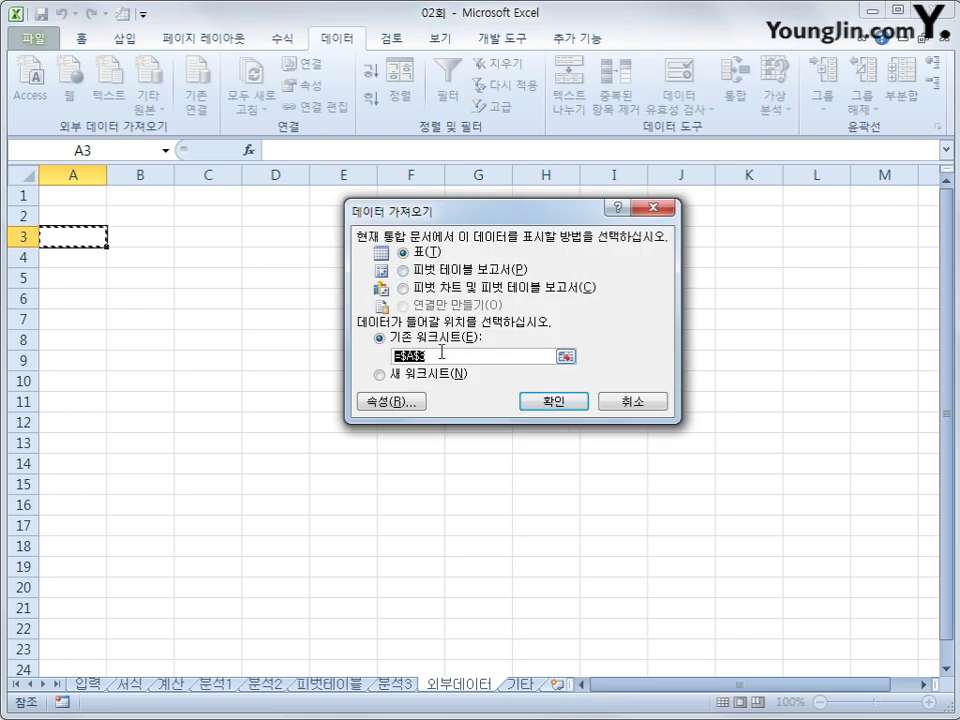
pyautogui.click(553, 409)
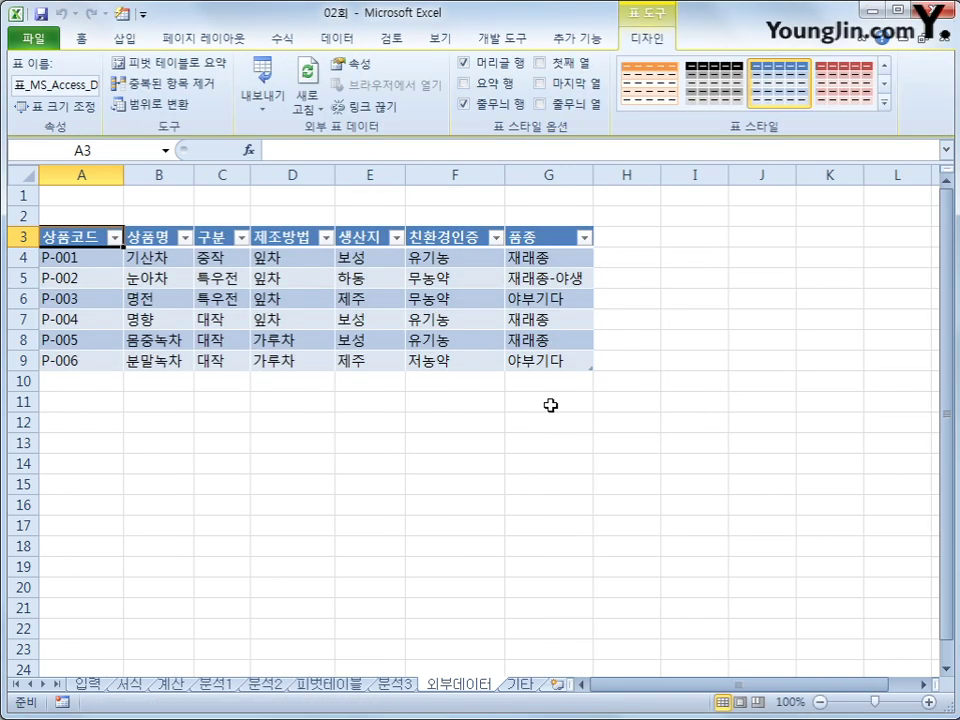
pyautogui.click(80, 505)
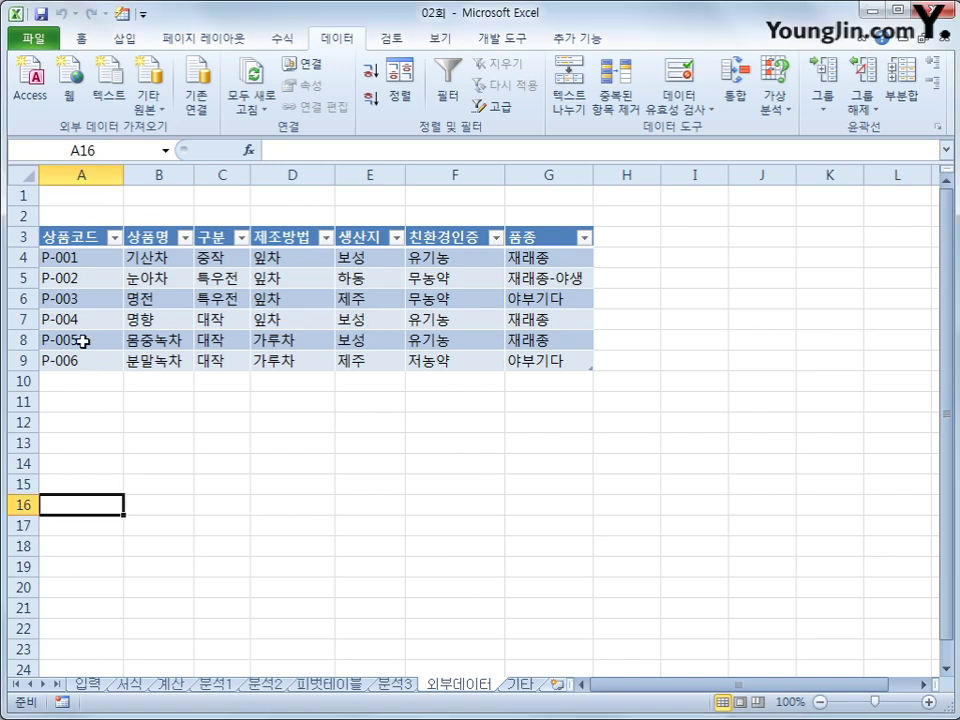
pyautogui.click(147, 102)
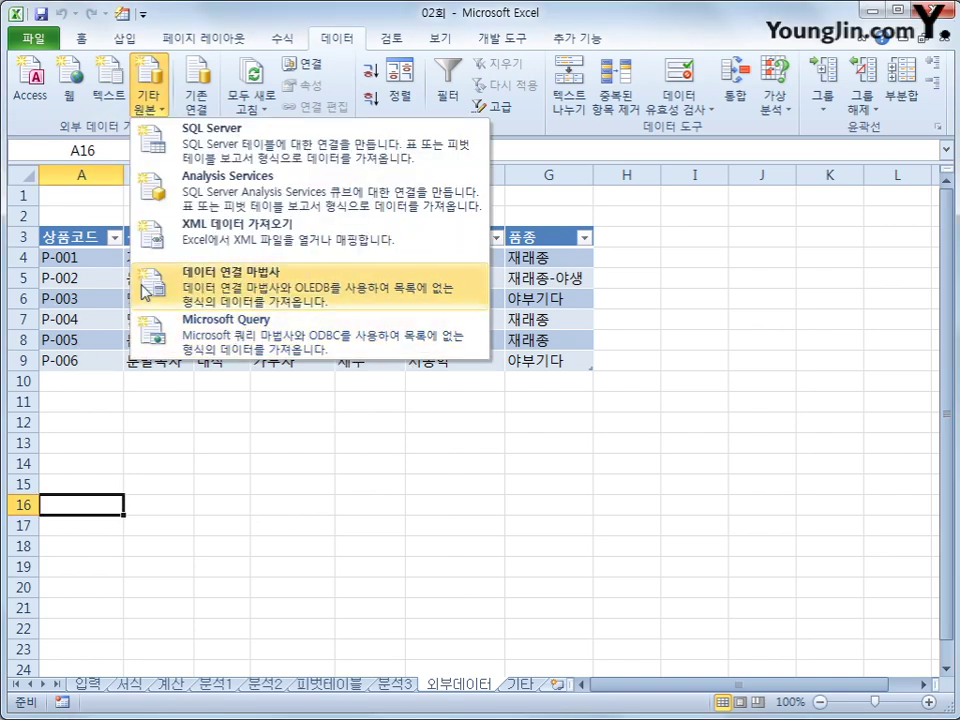
pyautogui.click(56, 180)
pyautogui.click(75, 237)
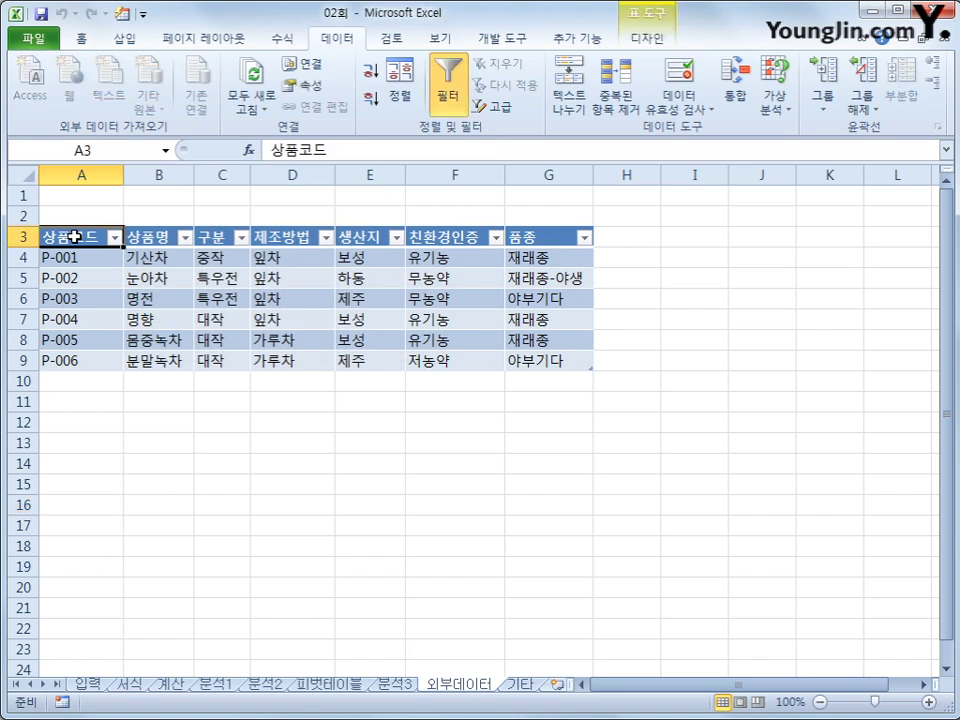
pyautogui.click(88, 452)
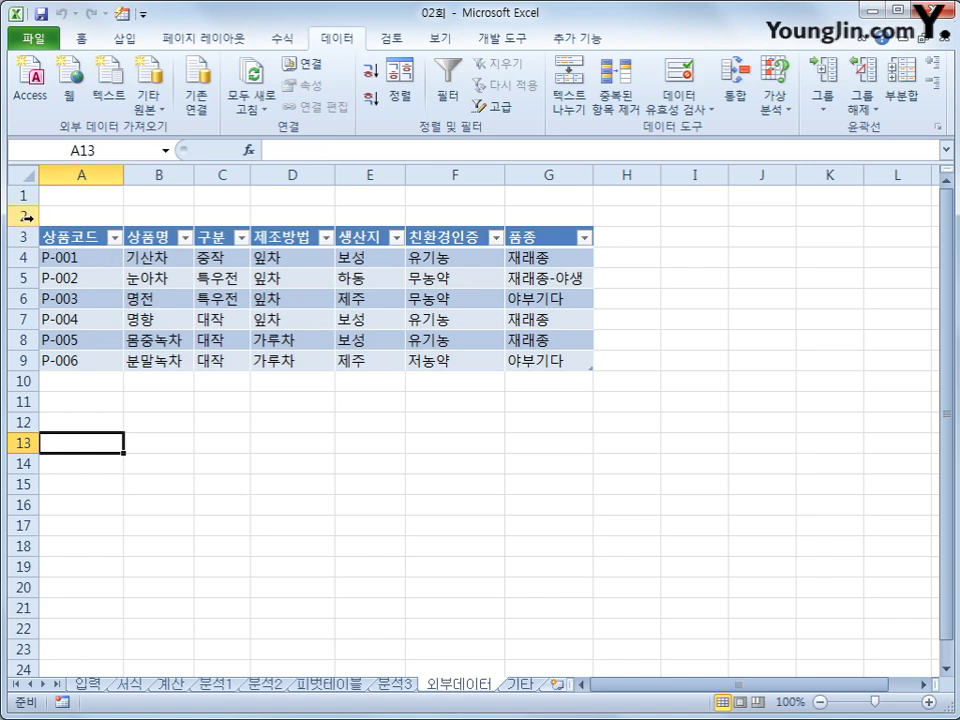
# Delete rows 2 to 12, which hold the imported table, from the 외부데이터 sheet.
pyautogui.moveTo(27, 216); pyautogui.dragTo(27, 425)
pyautogui.rightClick(28, 425)
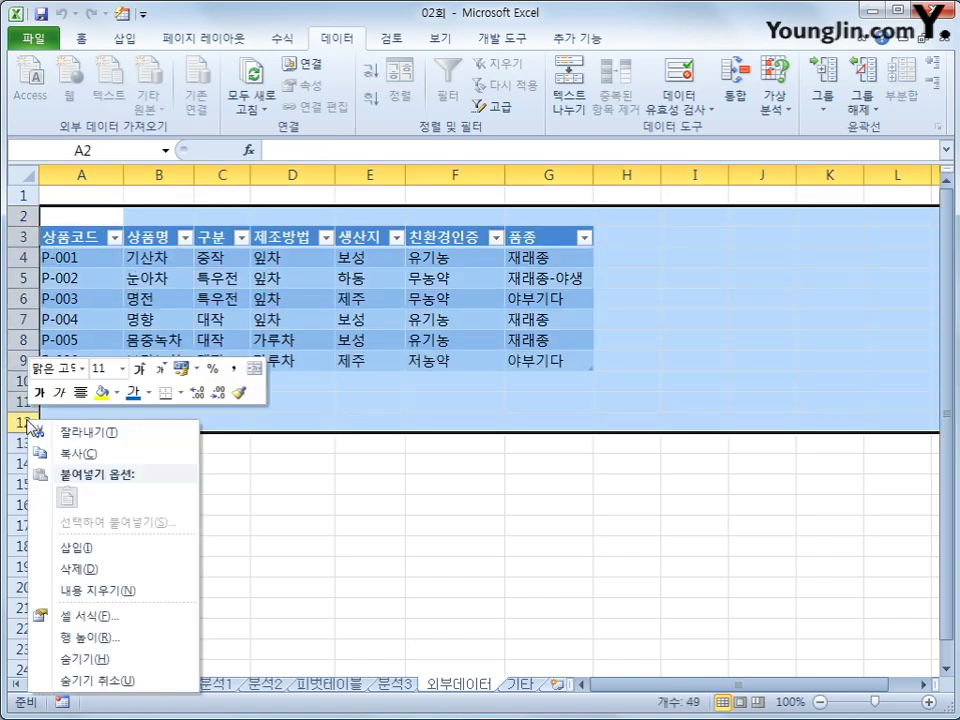
pyautogui.click(92, 568)
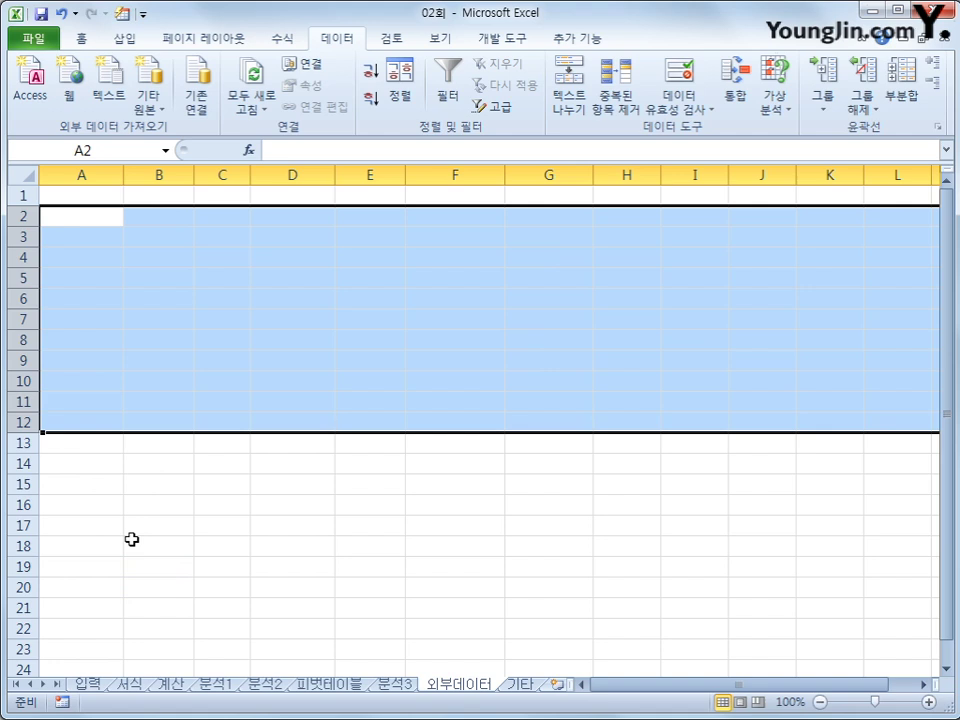
# Start a direct Access import at cell A3 and choose the DB file from the C:\OA\Part3\02회 folder.
pyautogui.click(96, 242)
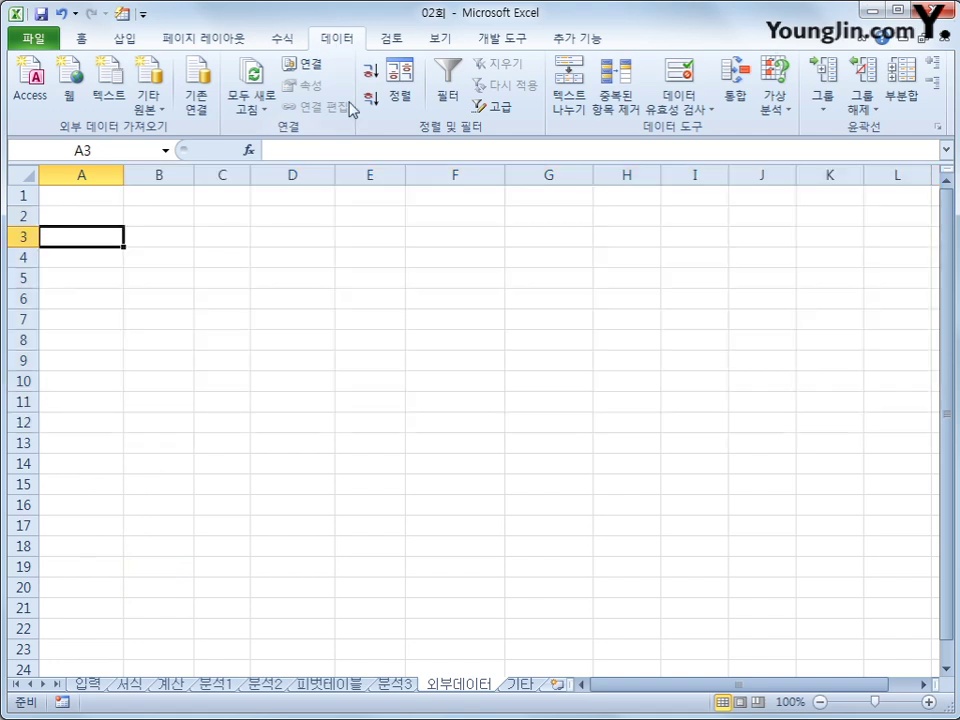
pyautogui.click(37, 80)
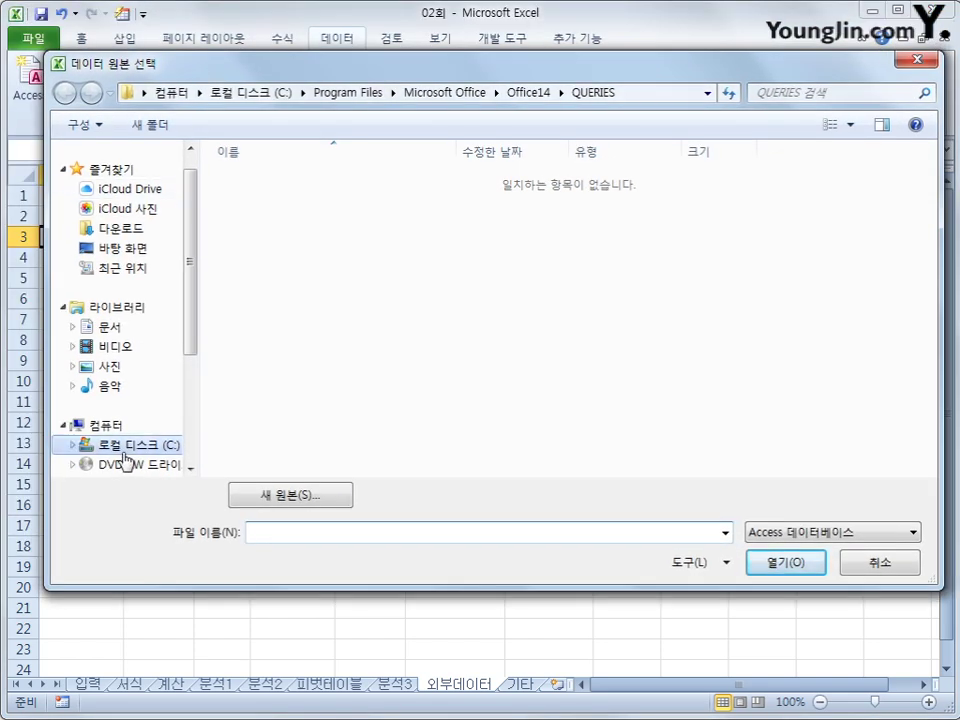
pyautogui.click(128, 448)
pyautogui.doubleClick(265, 345)
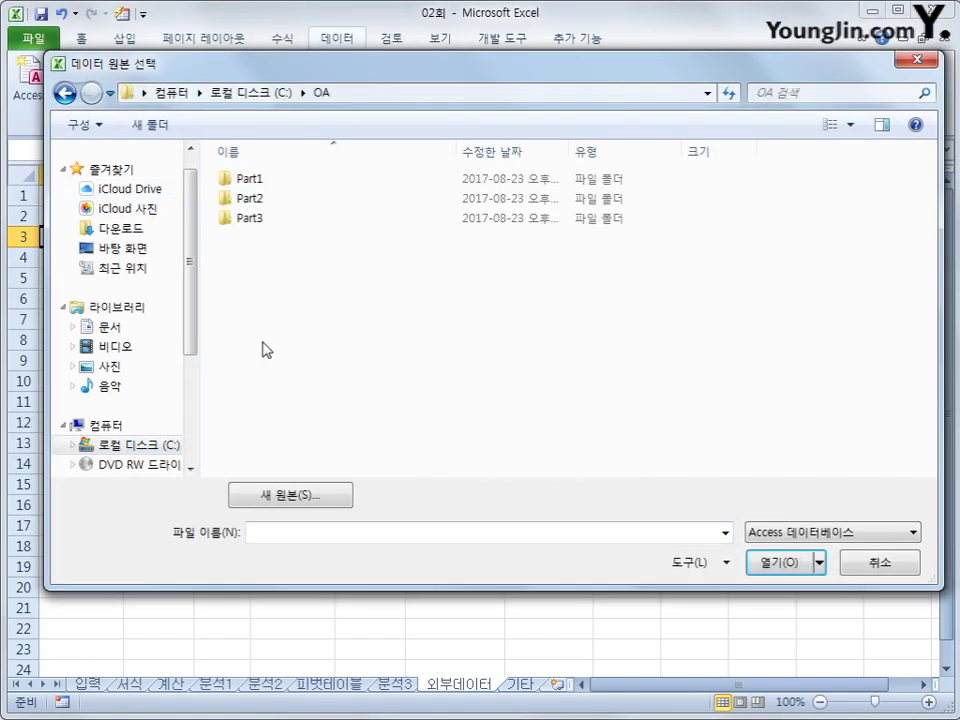
pyautogui.doubleClick(281, 226)
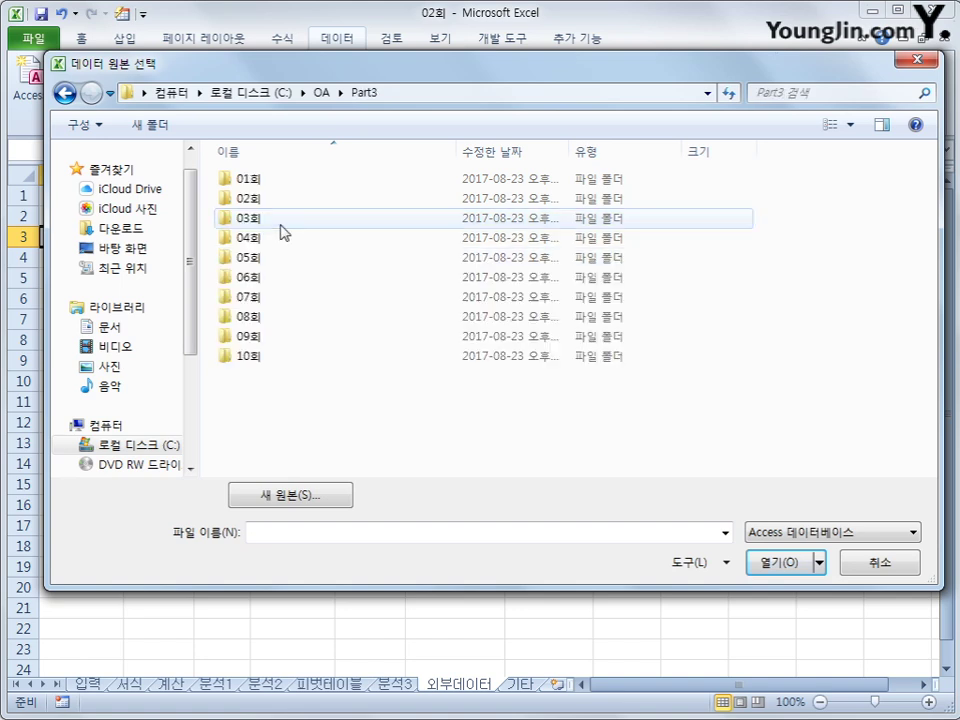
pyautogui.doubleClick(281, 205)
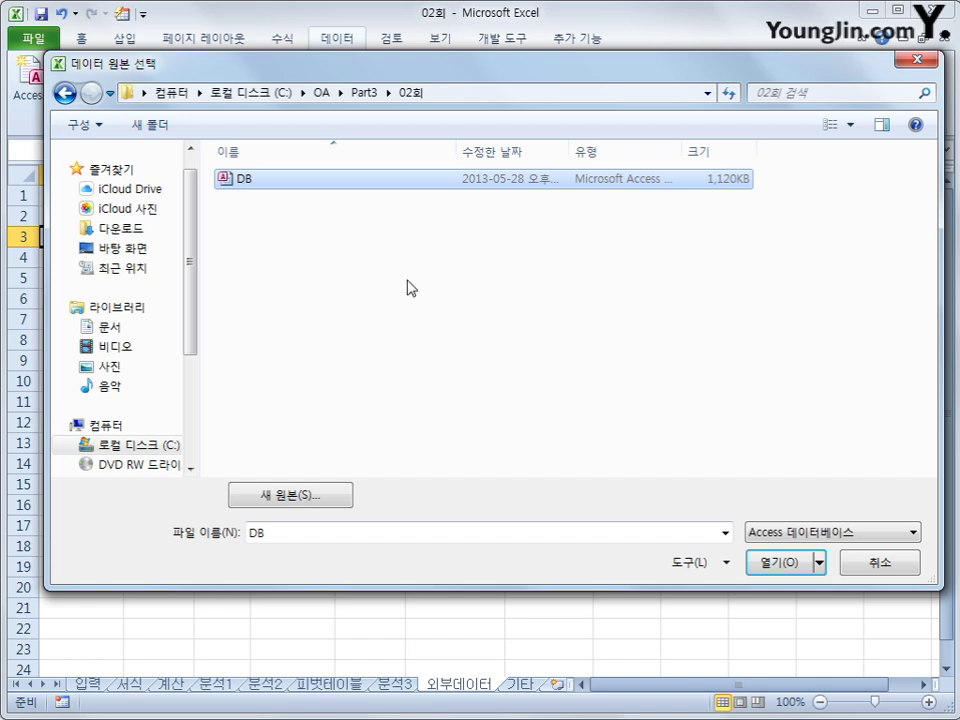
pyautogui.click(768, 566)
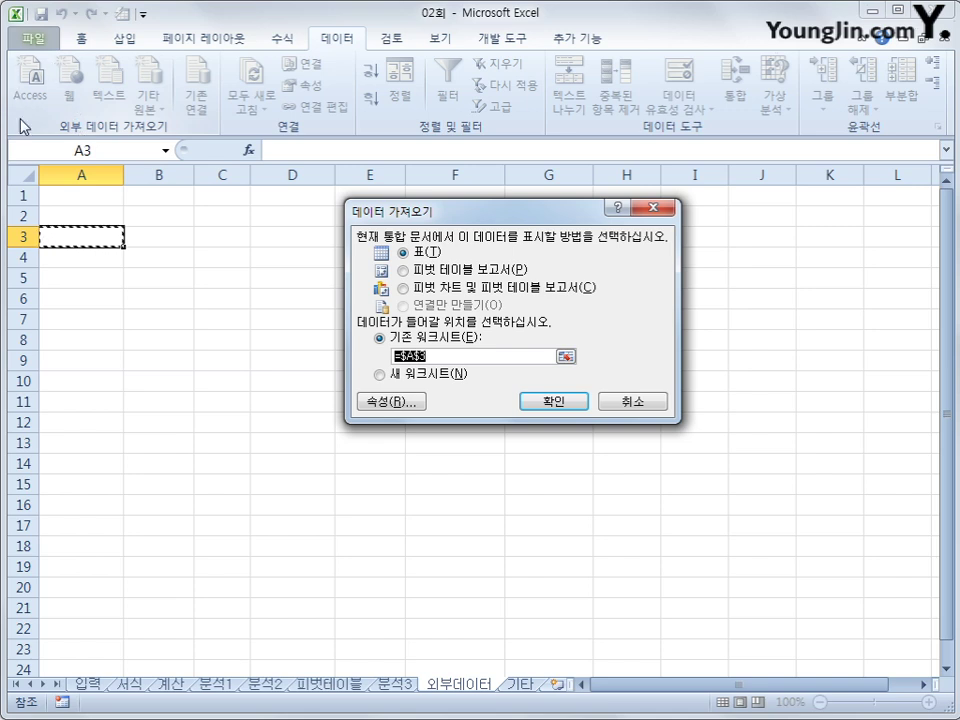
# Import the data as a table at cell A3 of the existing worksheet and convert that table to a normal range.
pyautogui.moveTo(415, 211); pyautogui.dragTo(357, 223)
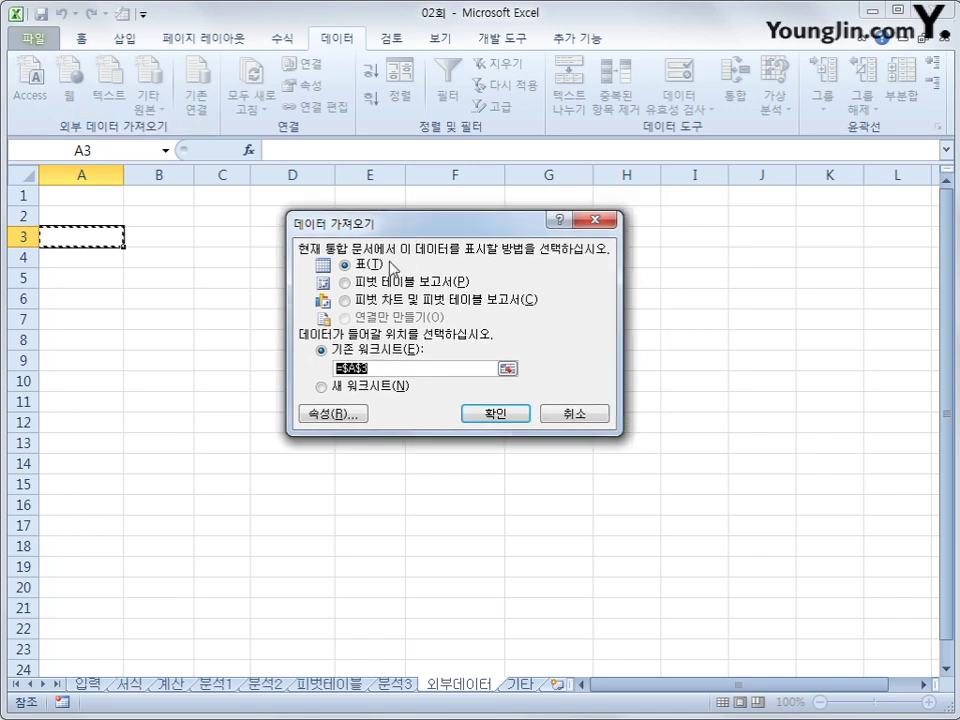
pyautogui.click(486, 415)
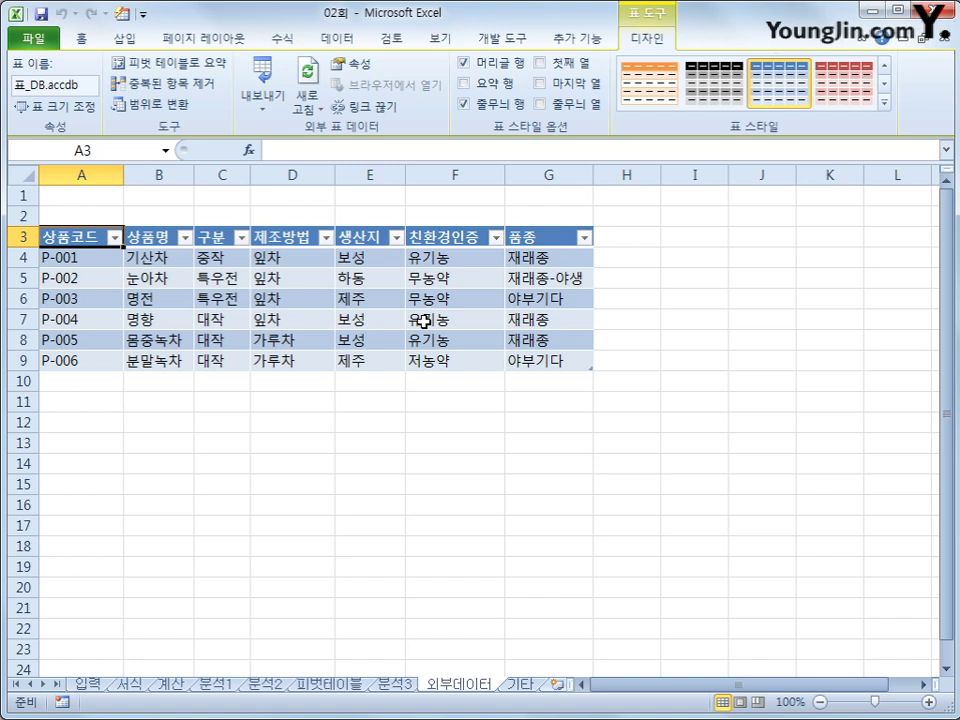
pyautogui.click(169, 111)
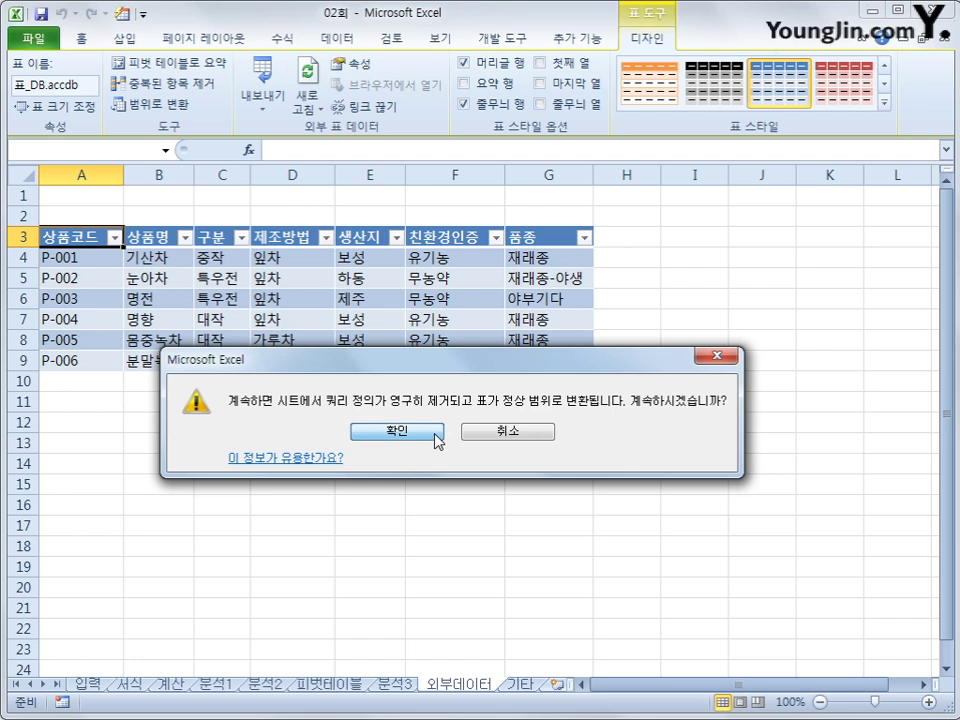
pyautogui.click(436, 436)
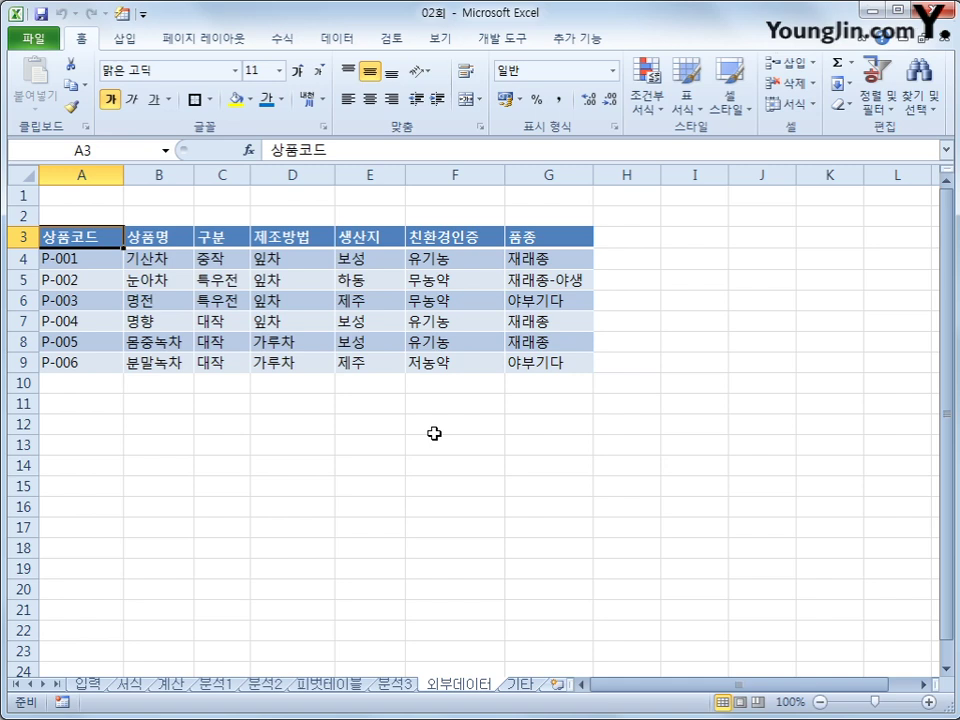
# Insert a 2-D clustered column chart on the 기타 sheet from the 상품코드, 용량 and 가격 columns, A3:A9 and C3:D9.
pyautogui.click(514, 683)
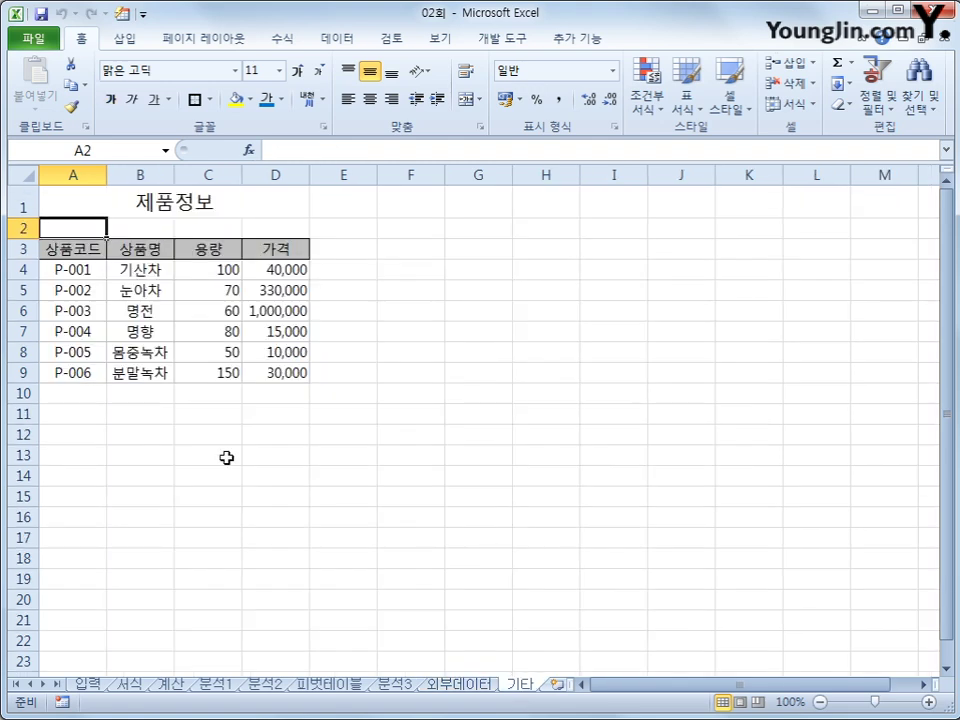
pyautogui.moveTo(75, 248); pyautogui.dragTo(78, 369)
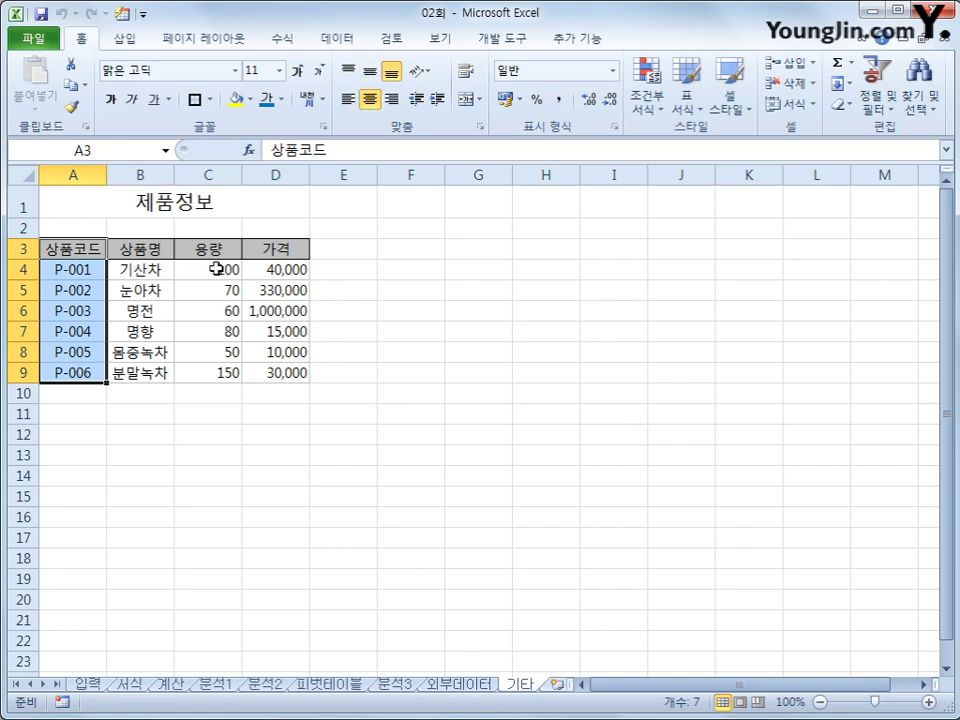
pyautogui.moveTo(212, 249); pyautogui.dragTo(264, 370)
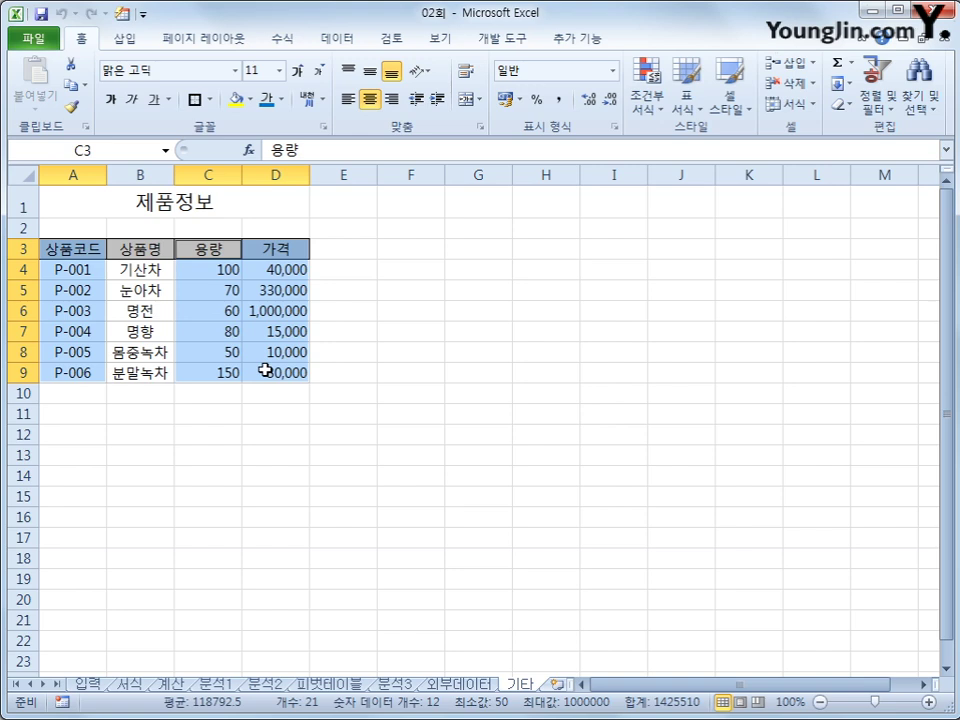
pyautogui.click(132, 44)
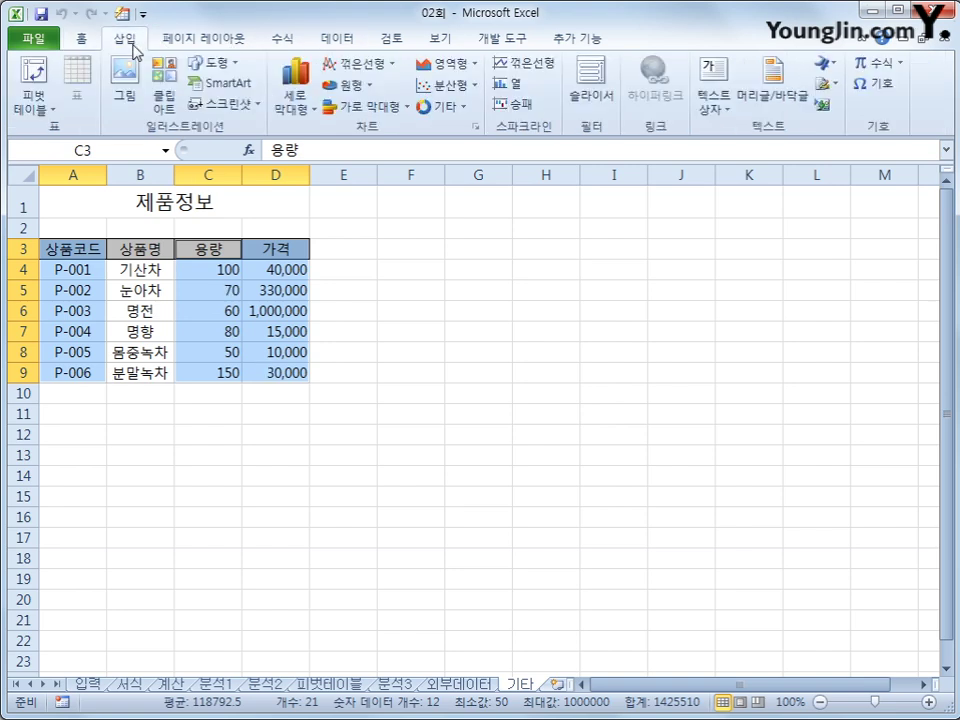
pyautogui.click(295, 100)
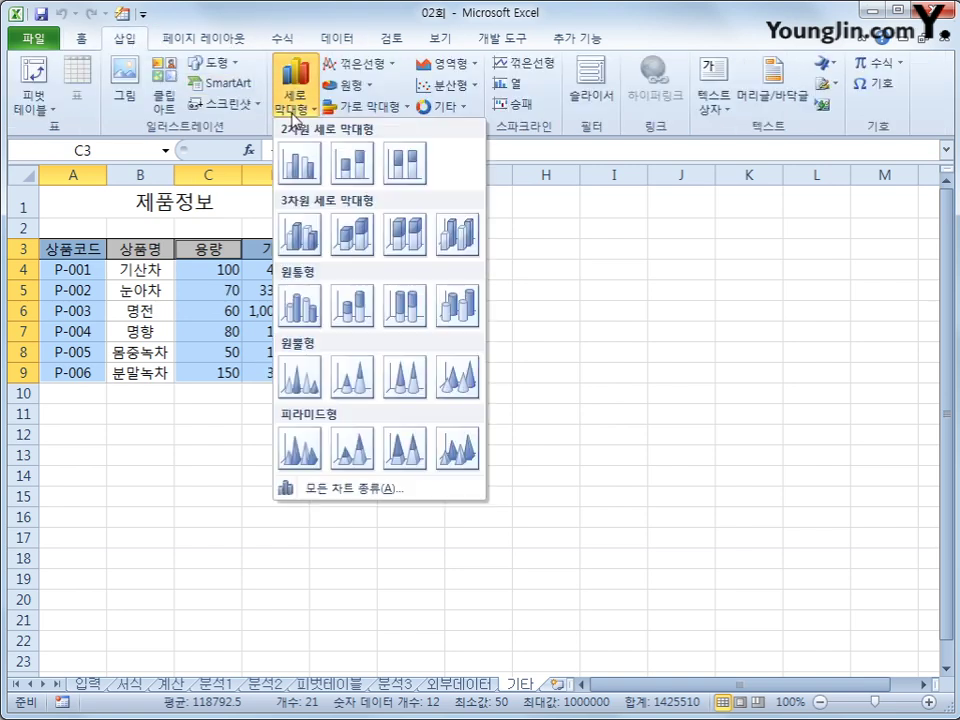
pyautogui.click(296, 165)
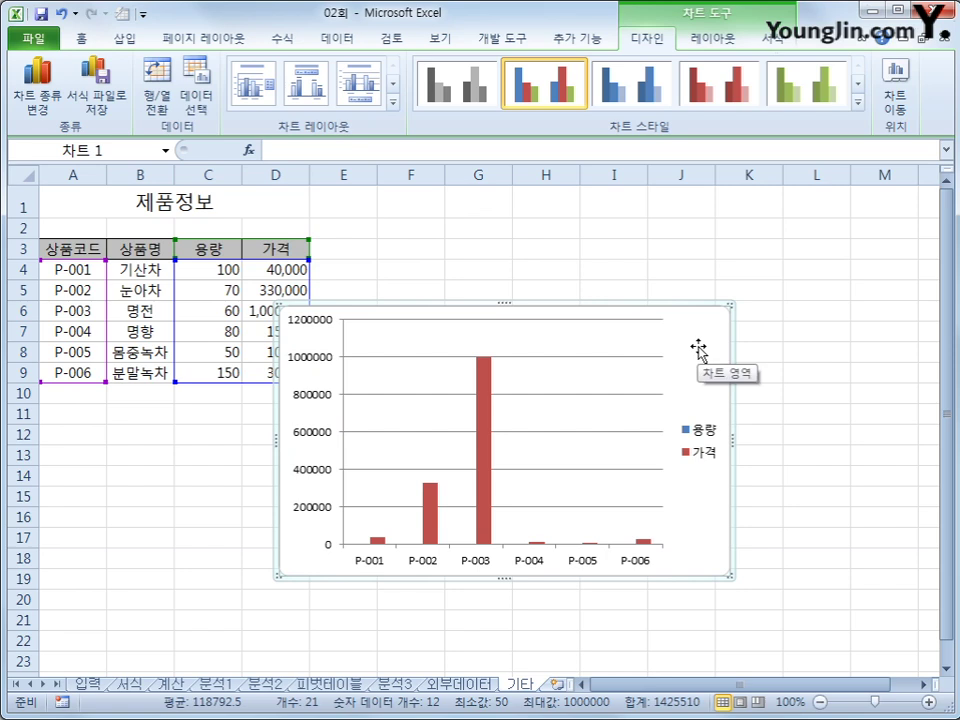
# Move and resize the column chart below the data so that it fills the cell range A14:G30.
pyautogui.moveTo(698, 346); pyautogui.dragTo(311, 508)
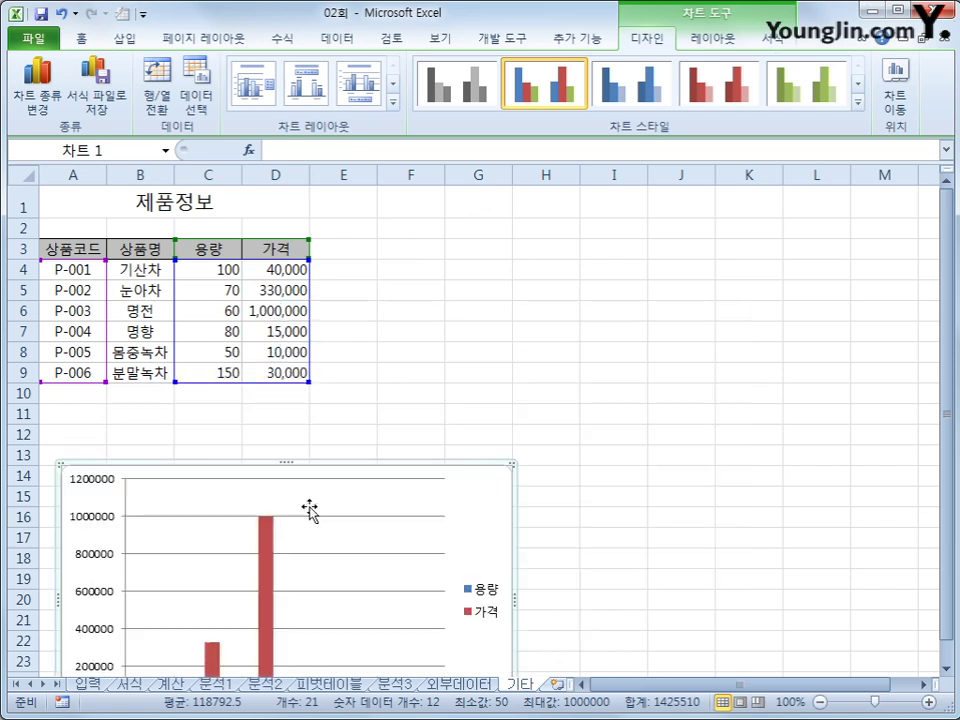
pyautogui.scroll(-4, 507, 247)
pyautogui.moveTo(495, 269); pyautogui.dragTo(345, 262)
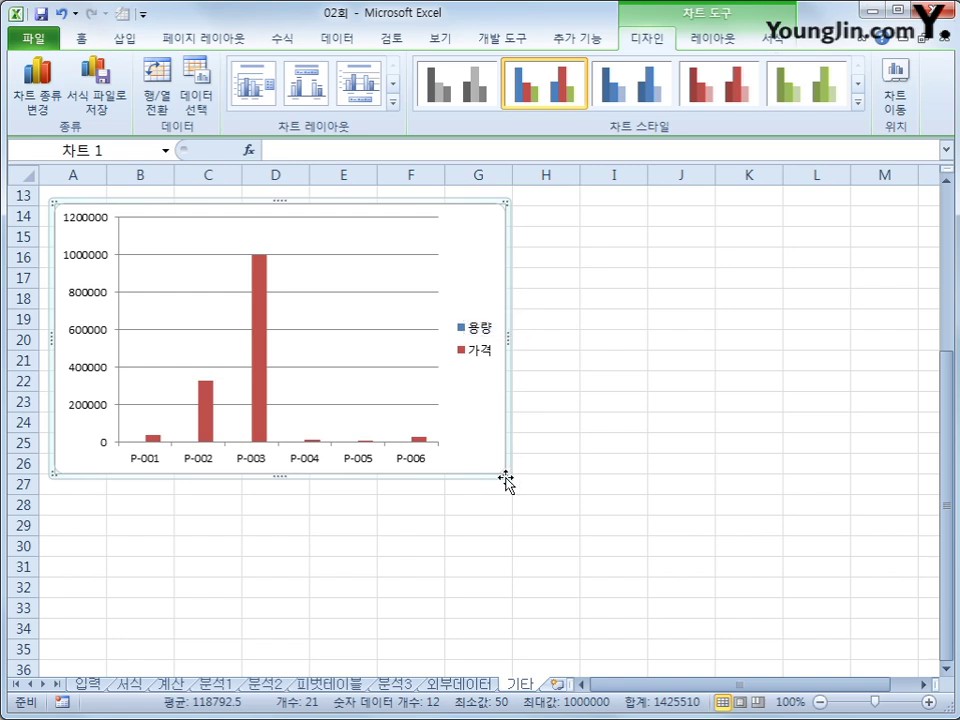
pyautogui.moveTo(506, 475); pyautogui.dragTo(511, 555)
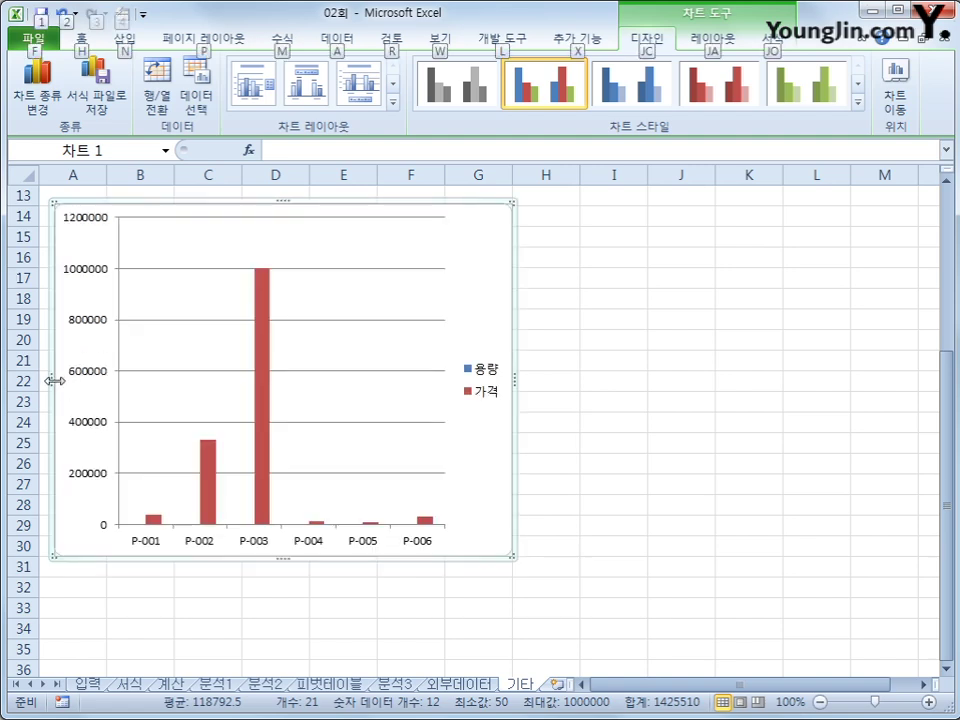
pyautogui.moveTo(52, 380); pyautogui.dragTo(38, 378)
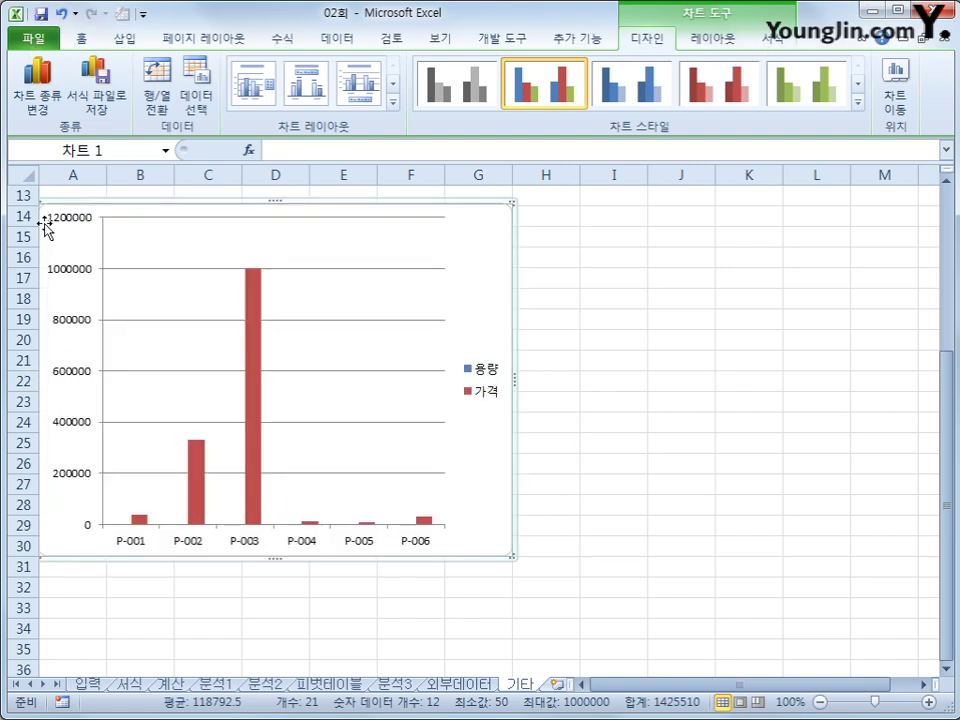
pyautogui.moveTo(38, 199); pyautogui.dragTo(39, 203)
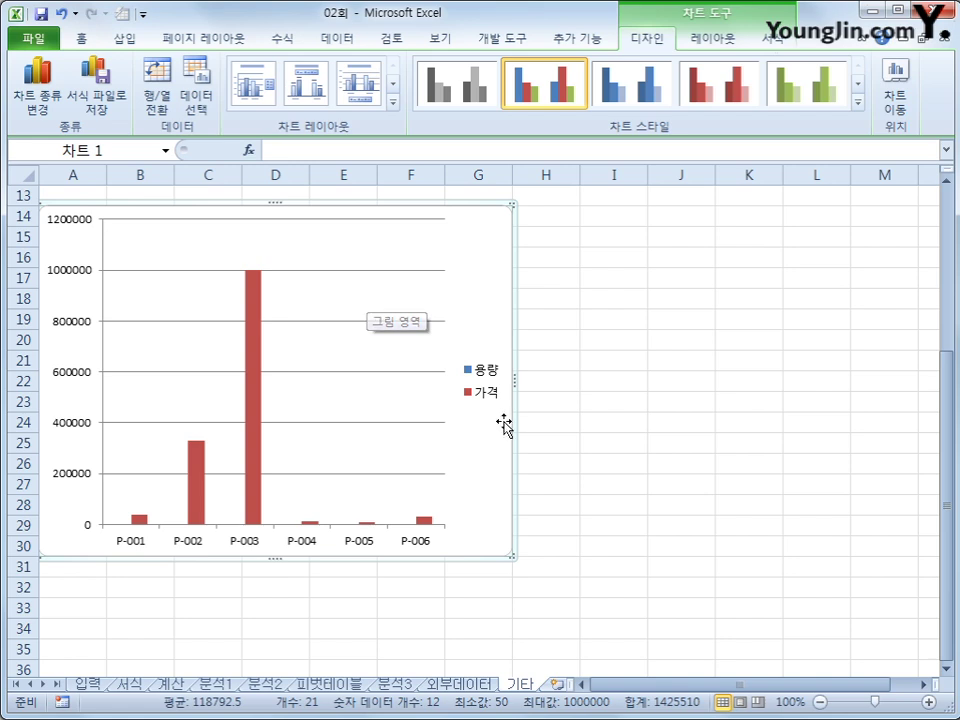
pyautogui.click(600, 420)
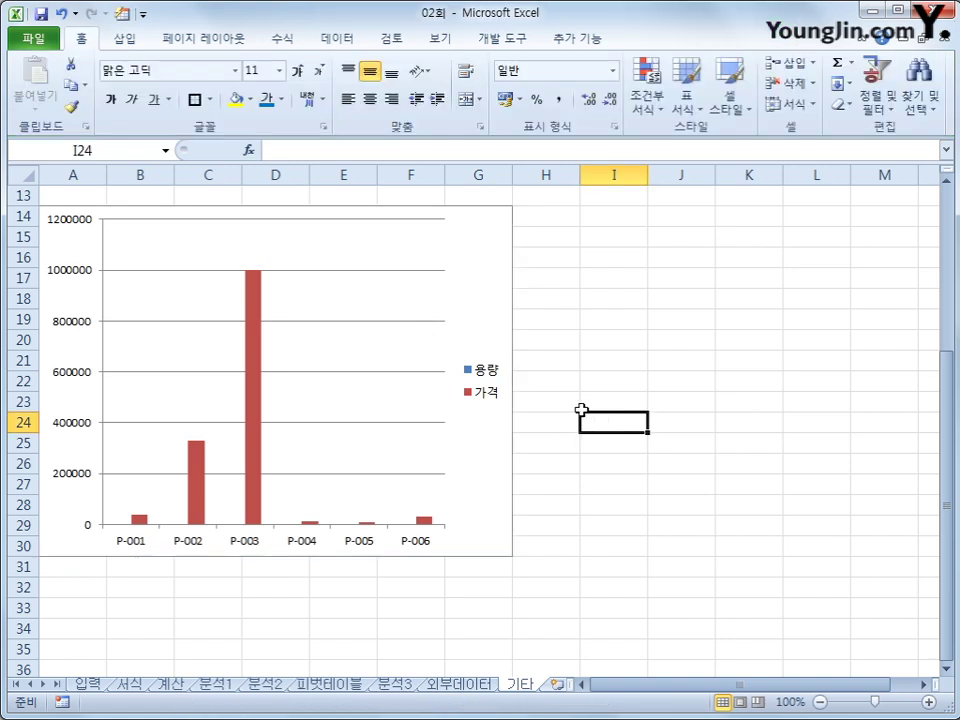
# Add a title above the column chart and set its text to 제품정보.
pyautogui.click(495, 328)
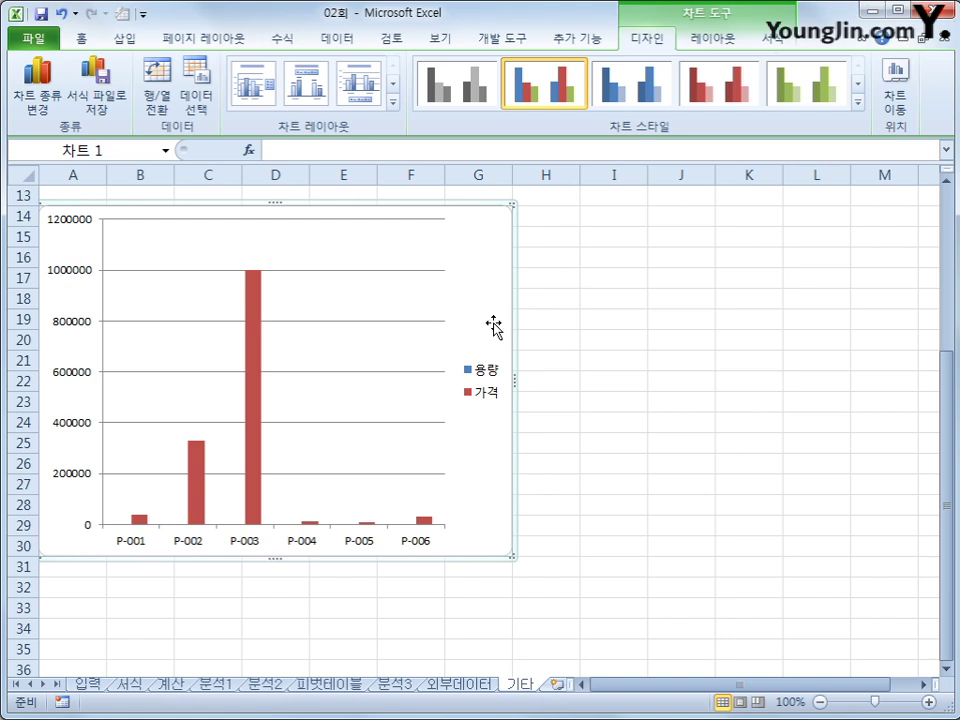
pyautogui.click(704, 45)
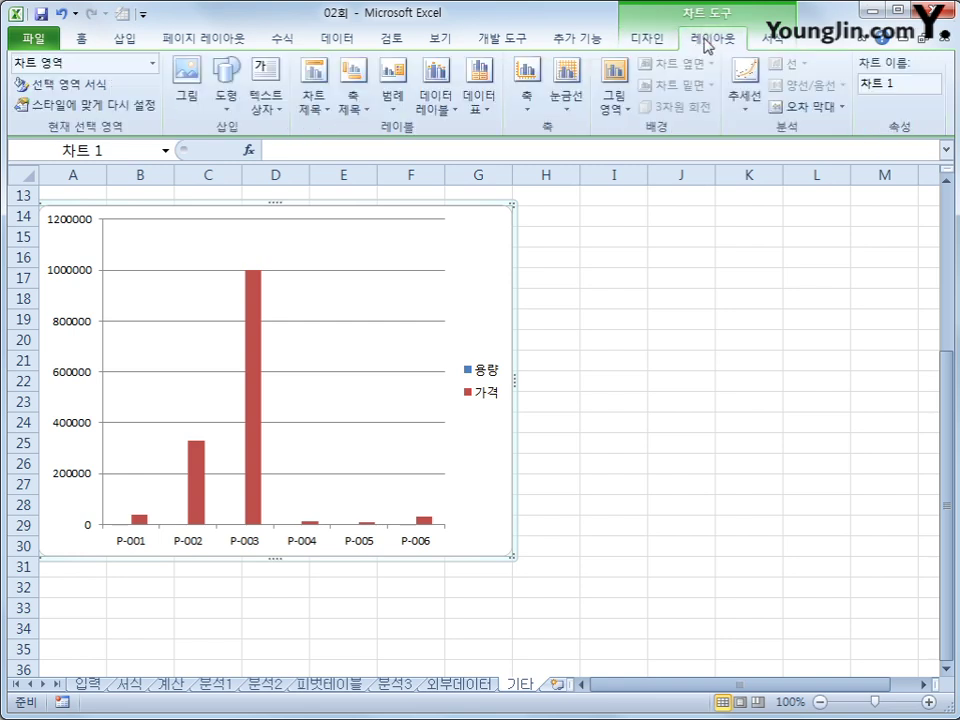
pyautogui.click(313, 97)
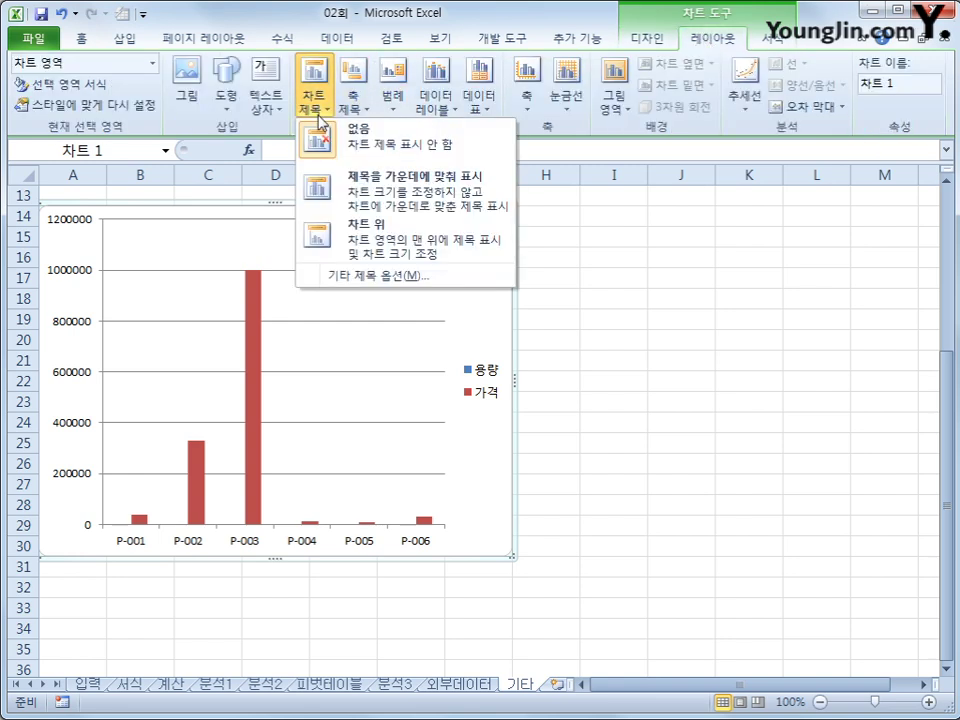
pyautogui.click(346, 241)
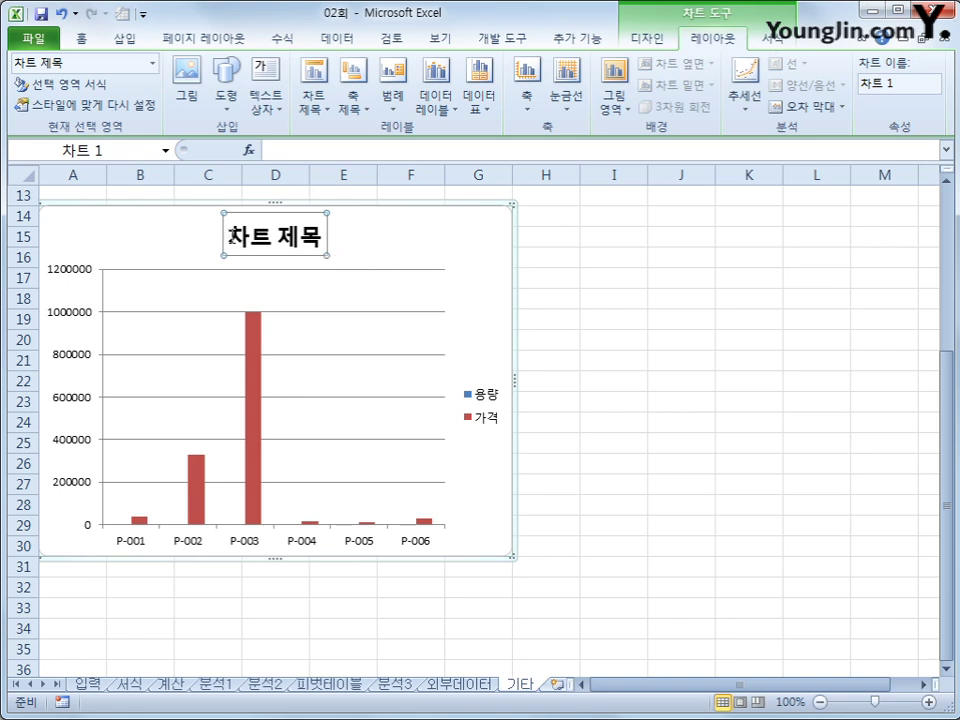
pyautogui.moveTo(224, 238); pyautogui.dragTo(320, 249)
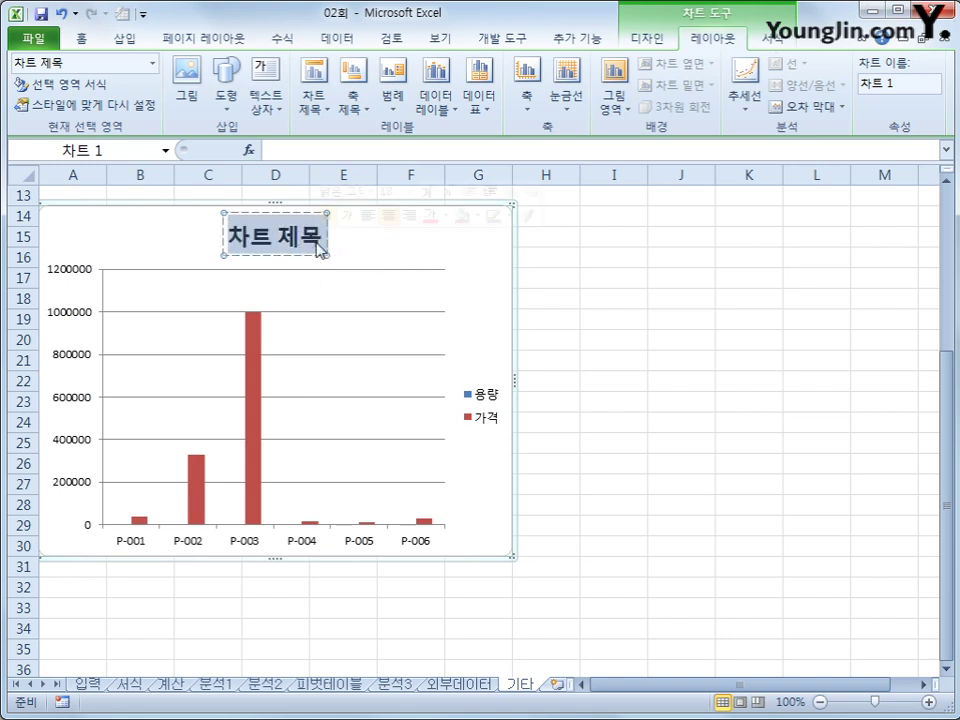
pyautogui.write('제품정보')
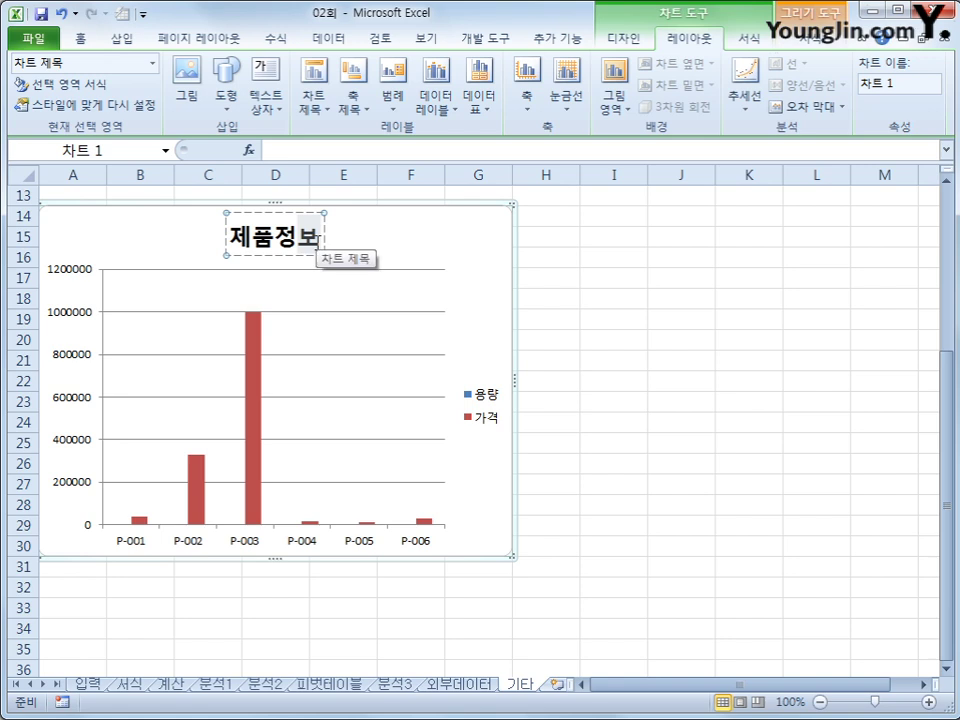
# Show the chart legend at the top and check its position in the legend format options.
pyautogui.click(404, 110)
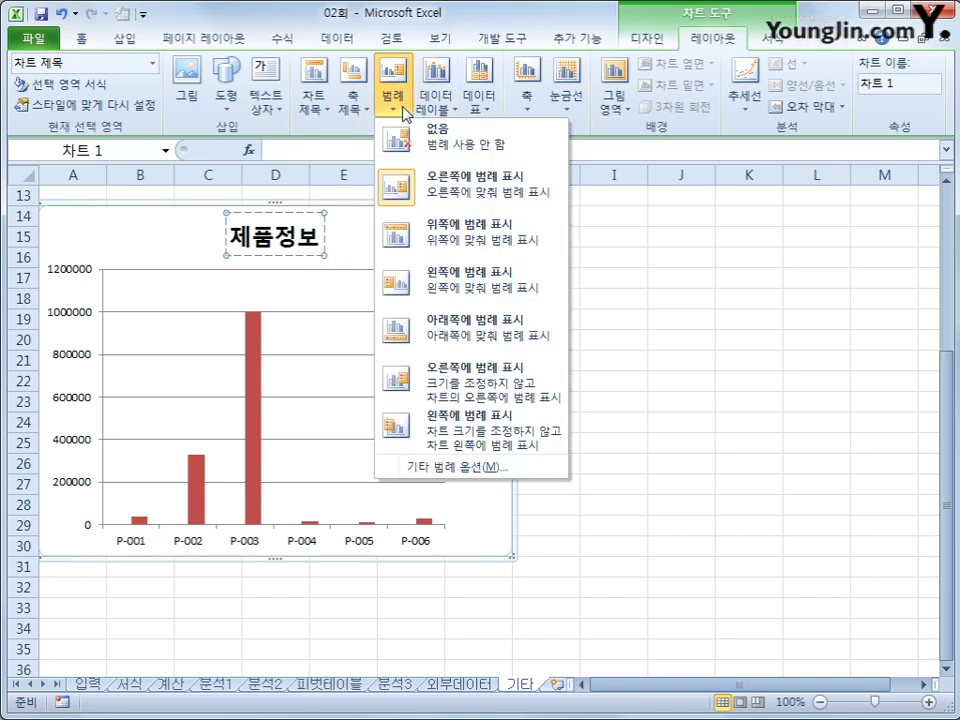
pyautogui.click(462, 248)
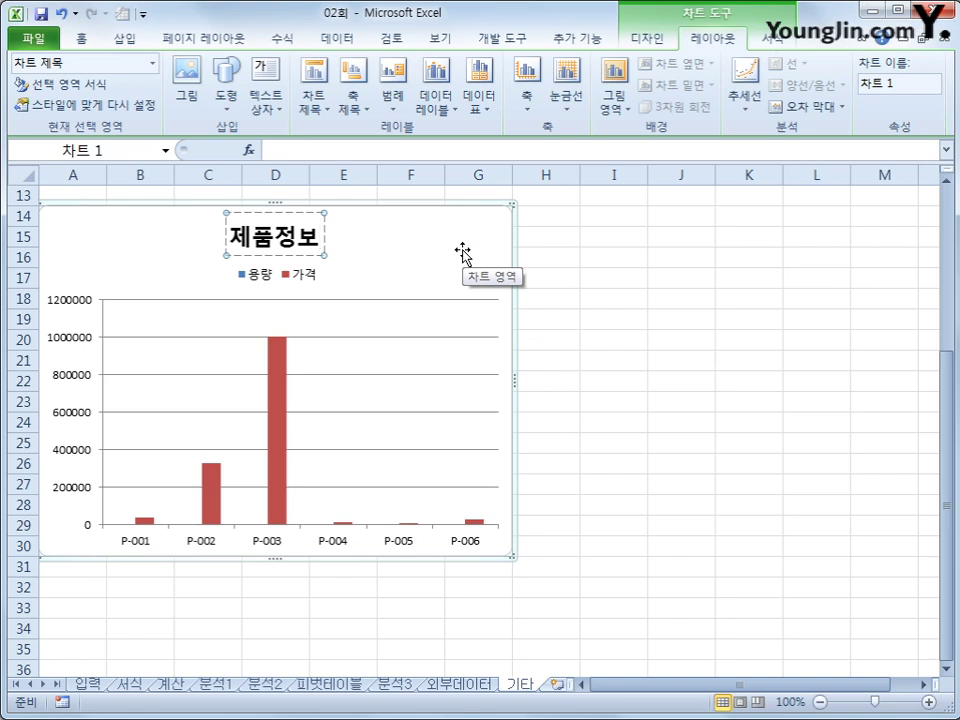
pyautogui.click(322, 280)
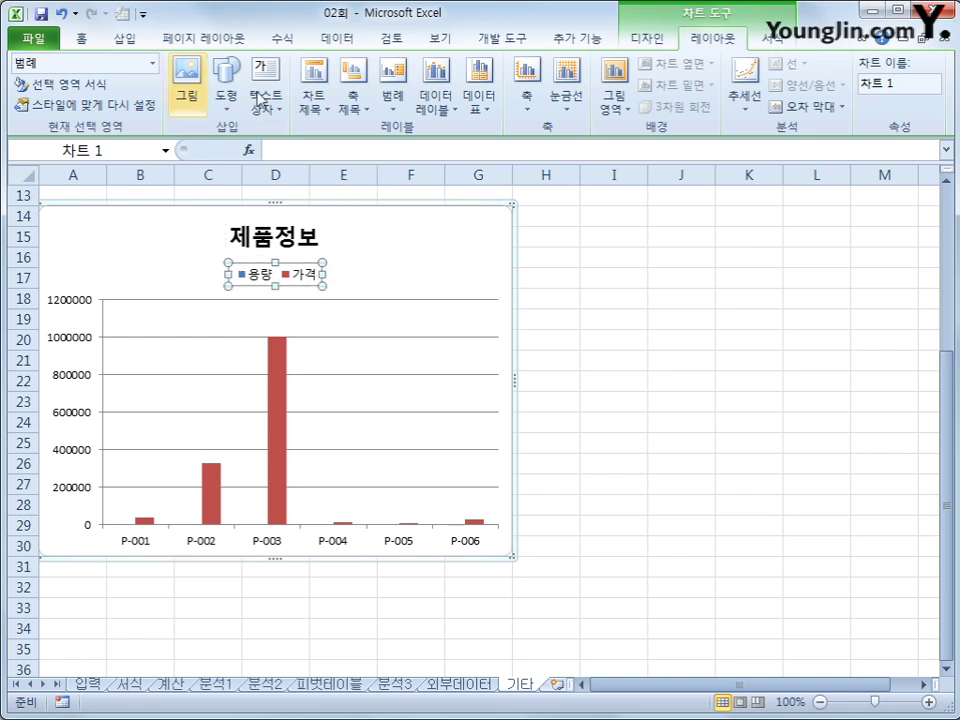
pyautogui.click(780, 40)
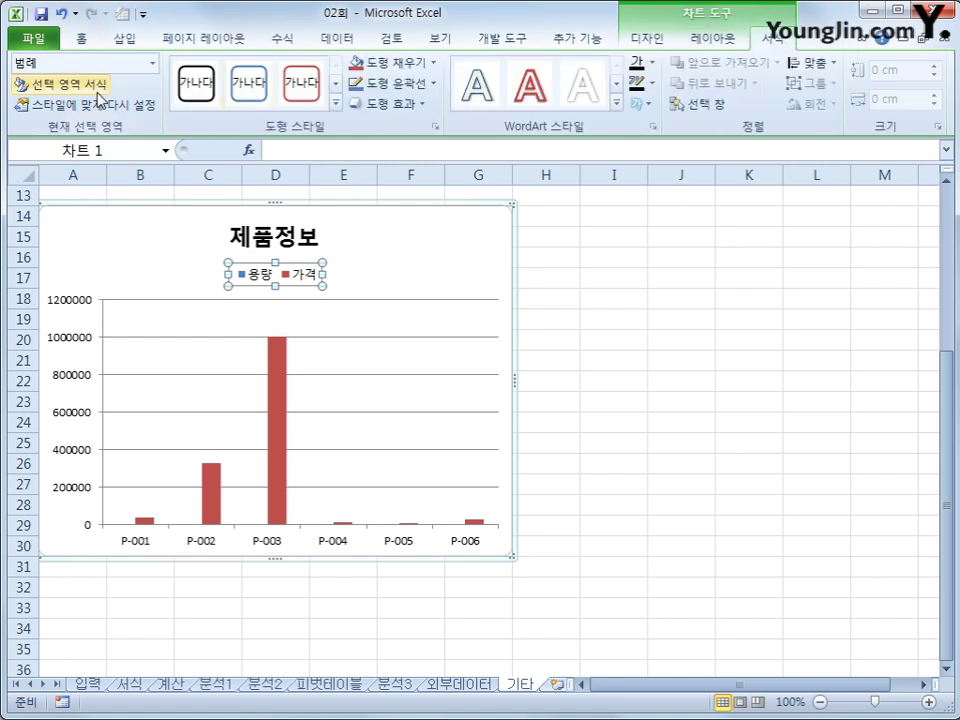
pyautogui.click(98, 86)
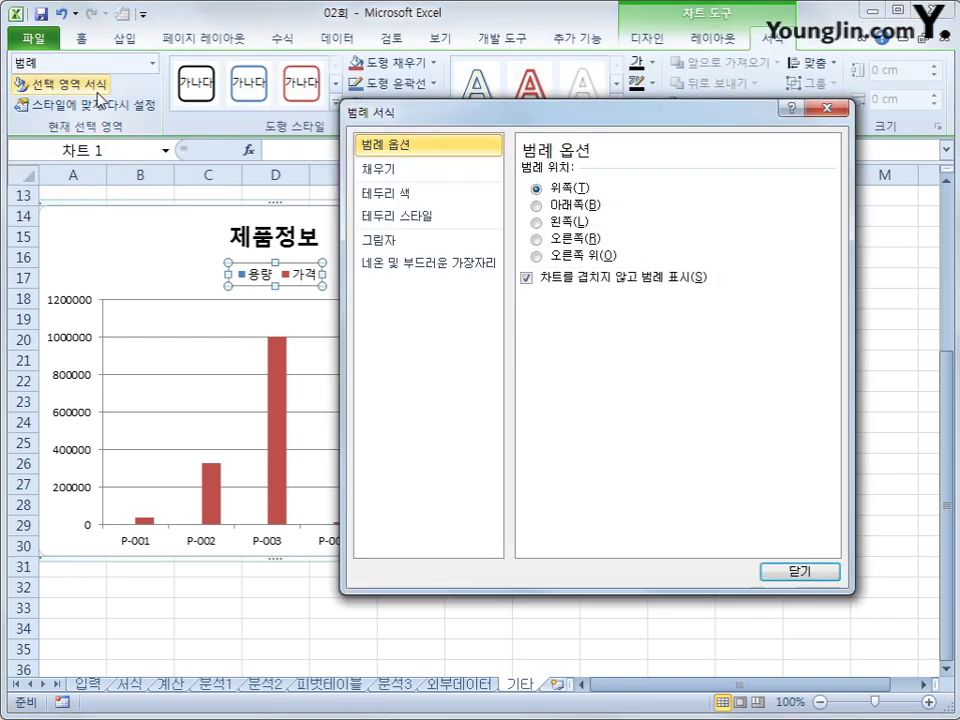
pyautogui.click(773, 574)
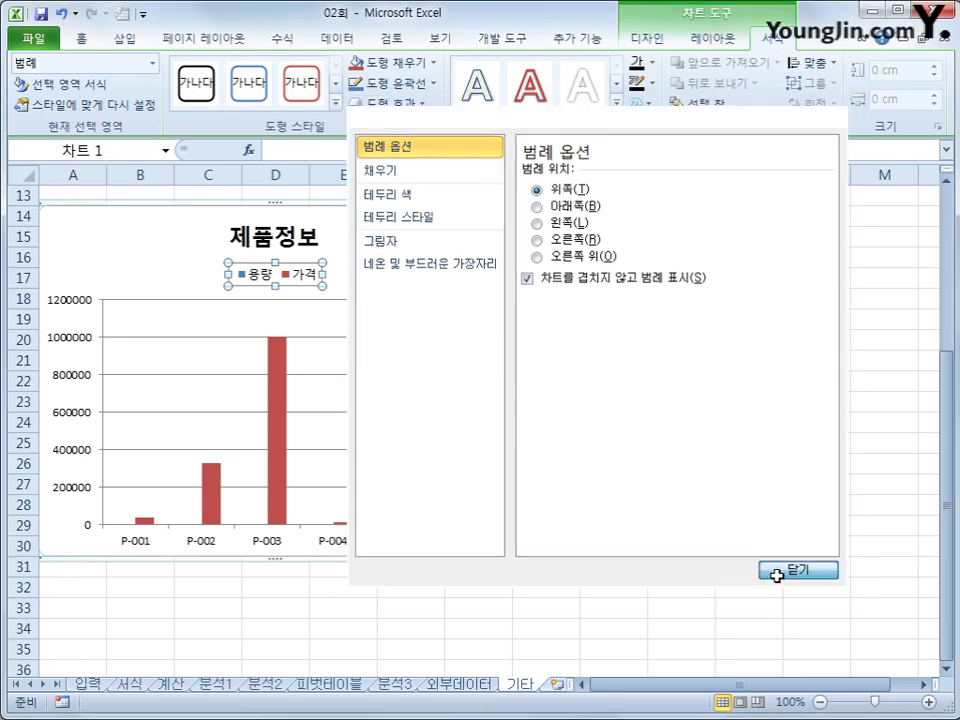
pyautogui.click(593, 476)
pyautogui.click(343, 272)
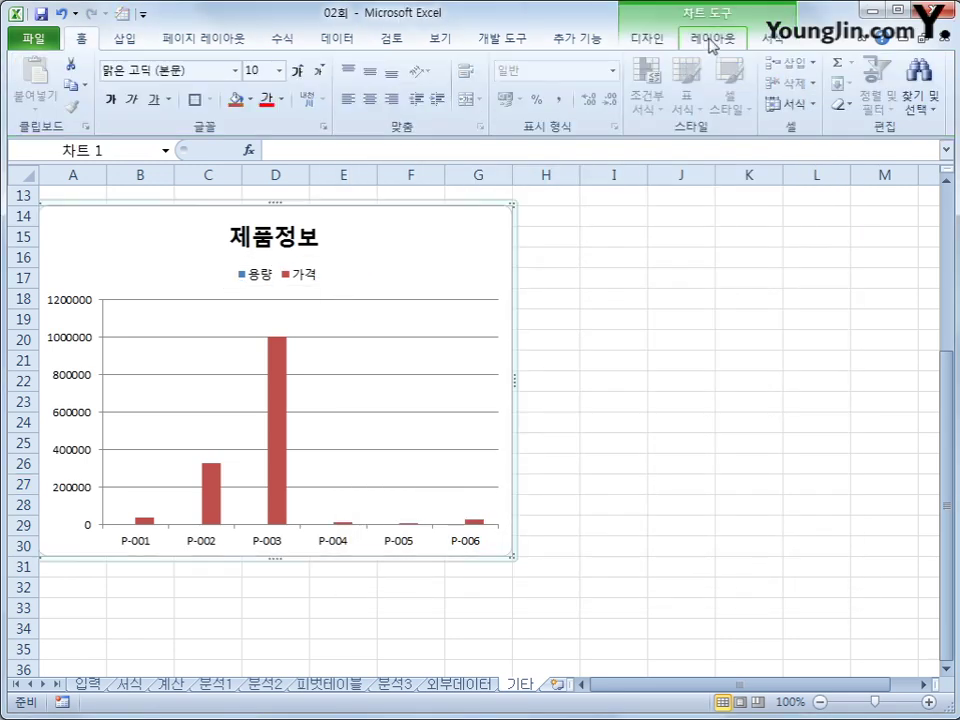
pyautogui.click(710, 40)
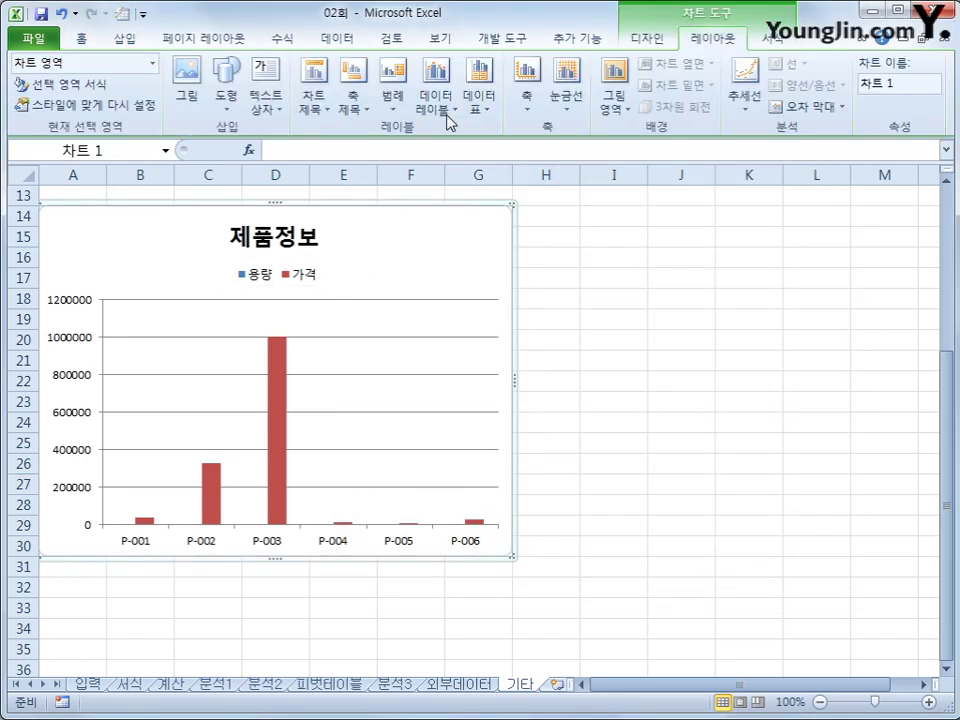
pyautogui.click(392, 100)
pyautogui.click(460, 228)
pyautogui.click(647, 406)
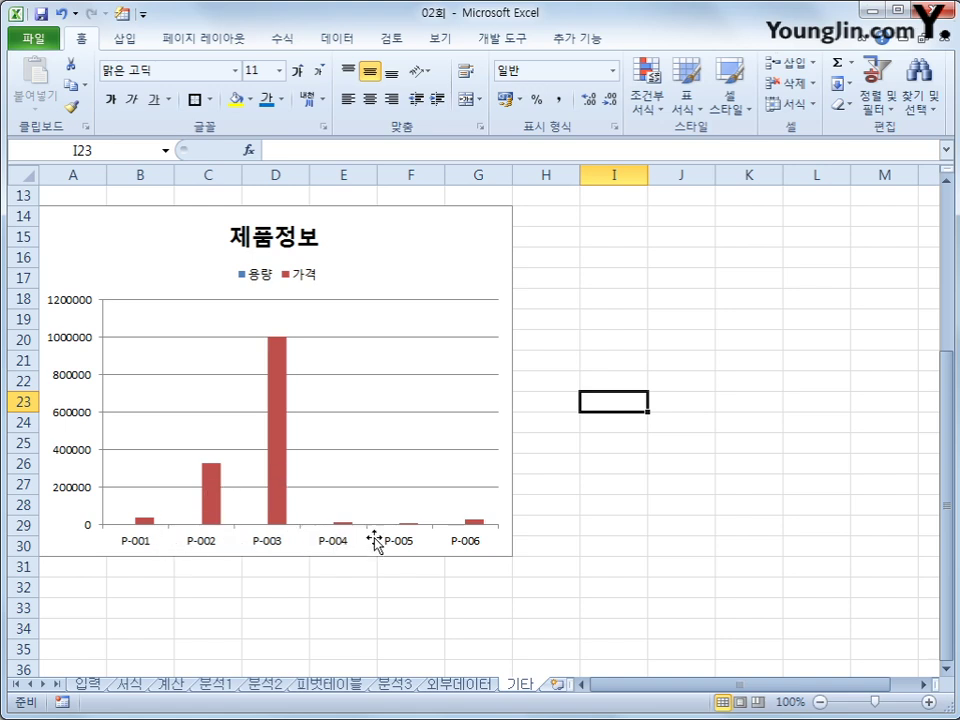
# Change only the chart's 용량 series to a line with markers, selecting it by name as a chart element.
pyautogui.click(454, 267)
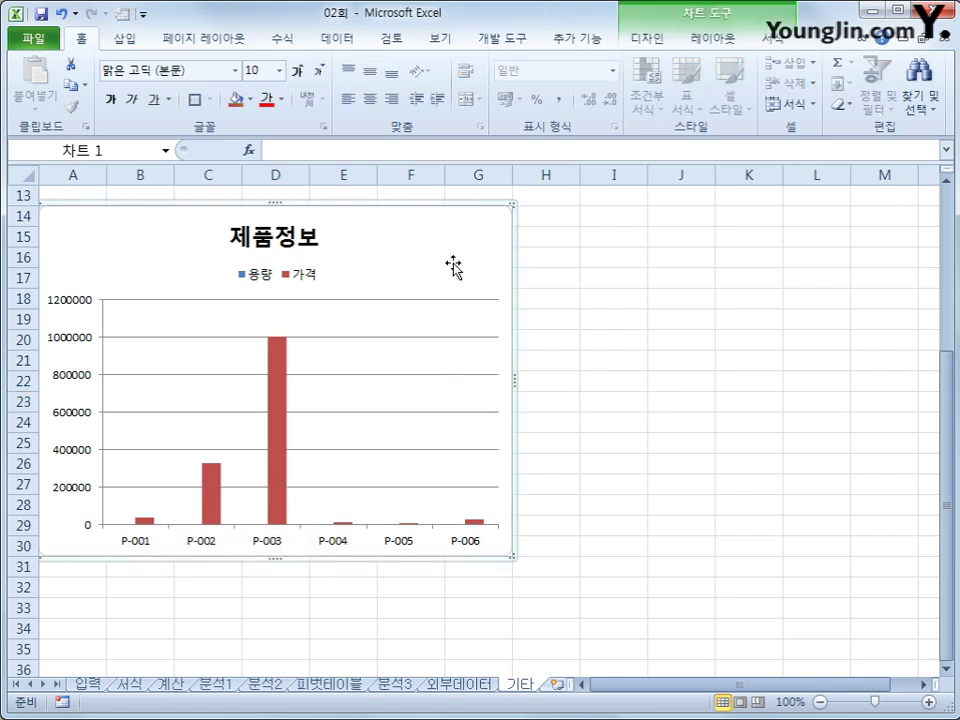
pyautogui.click(662, 36)
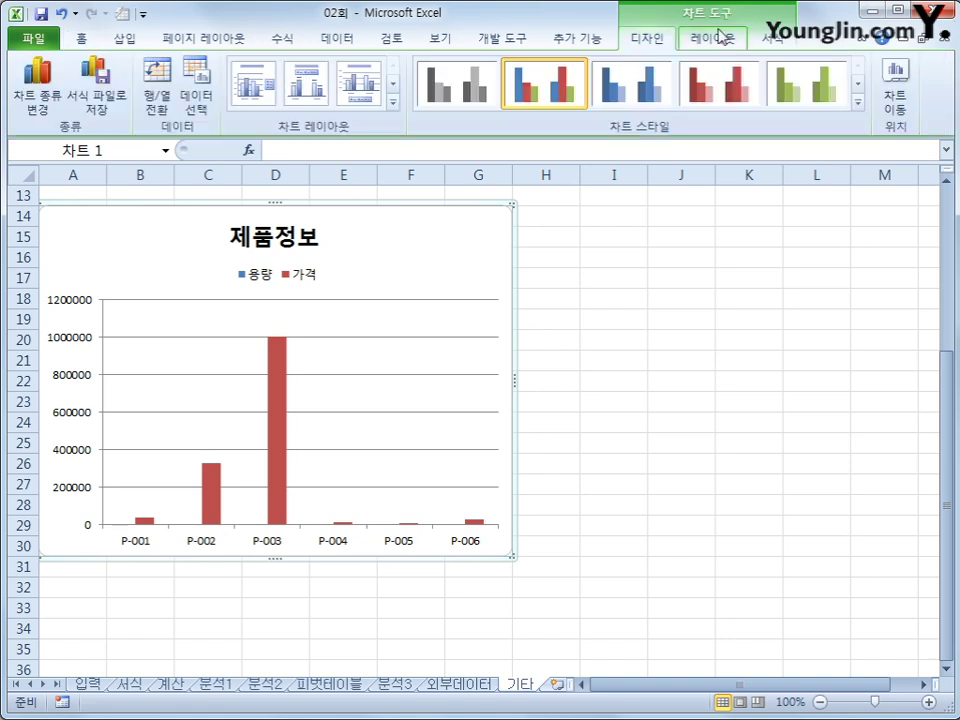
pyautogui.click(718, 38)
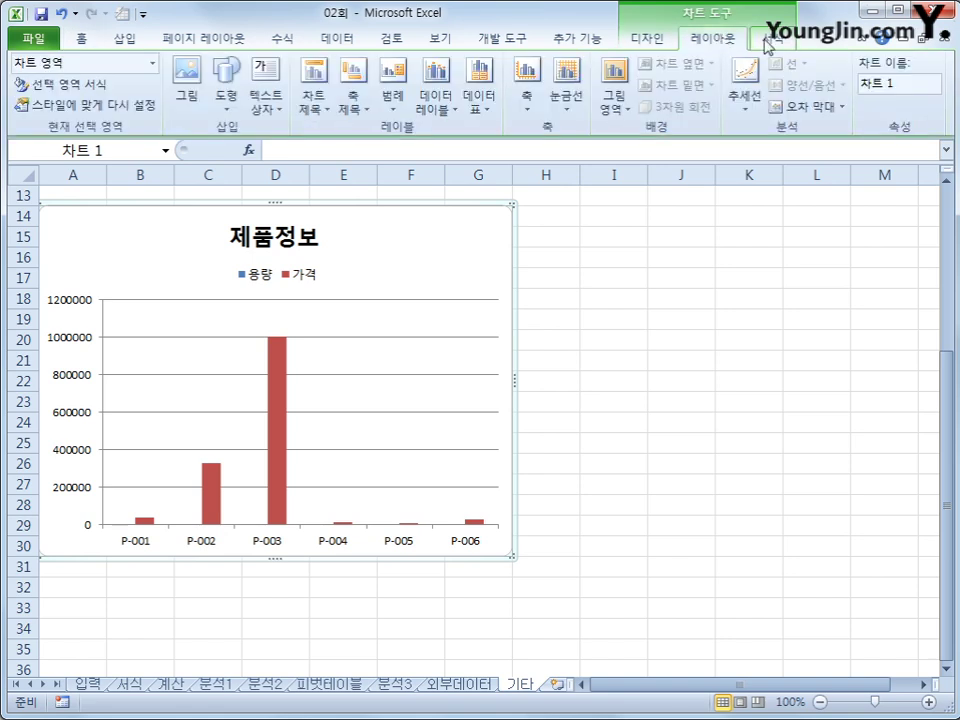
pyautogui.click(767, 42)
pyautogui.click(728, 40)
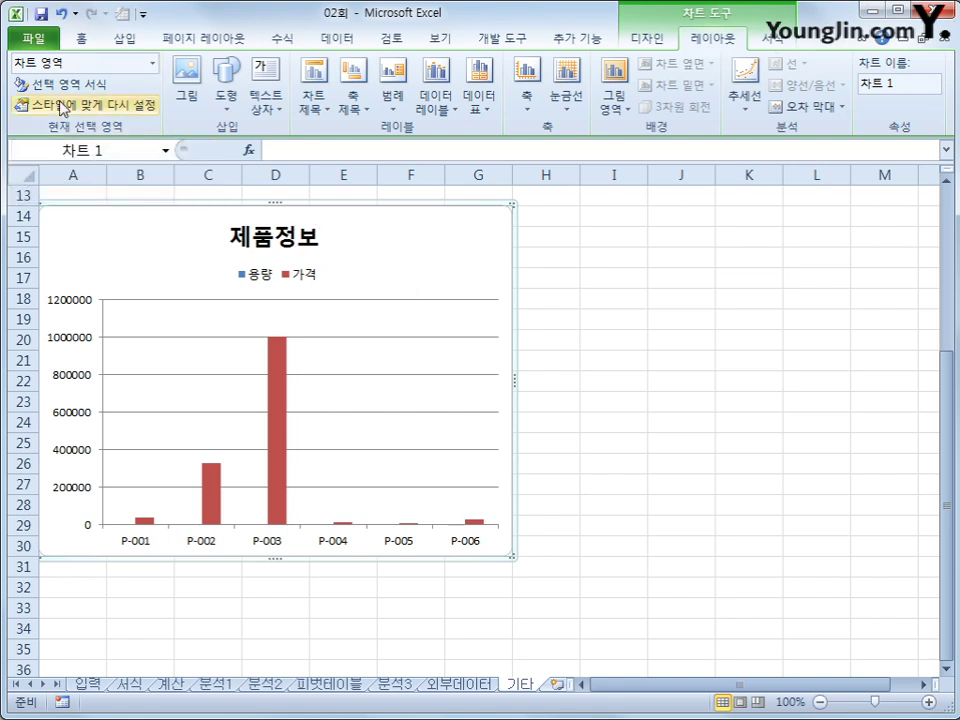
pyautogui.click(155, 64)
pyautogui.click(107, 212)
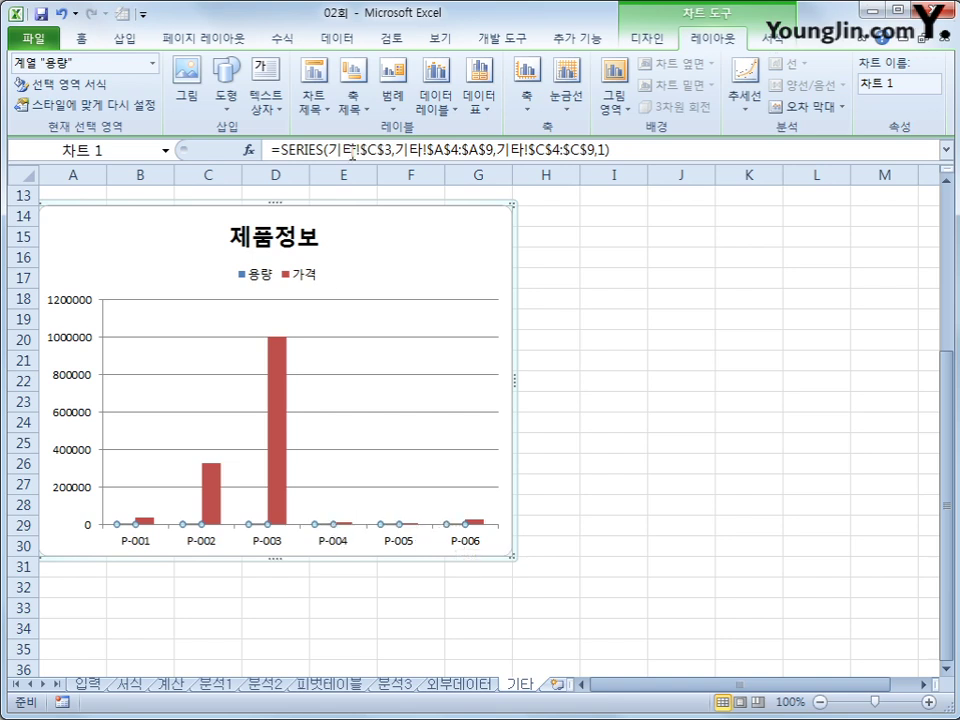
pyautogui.click(633, 42)
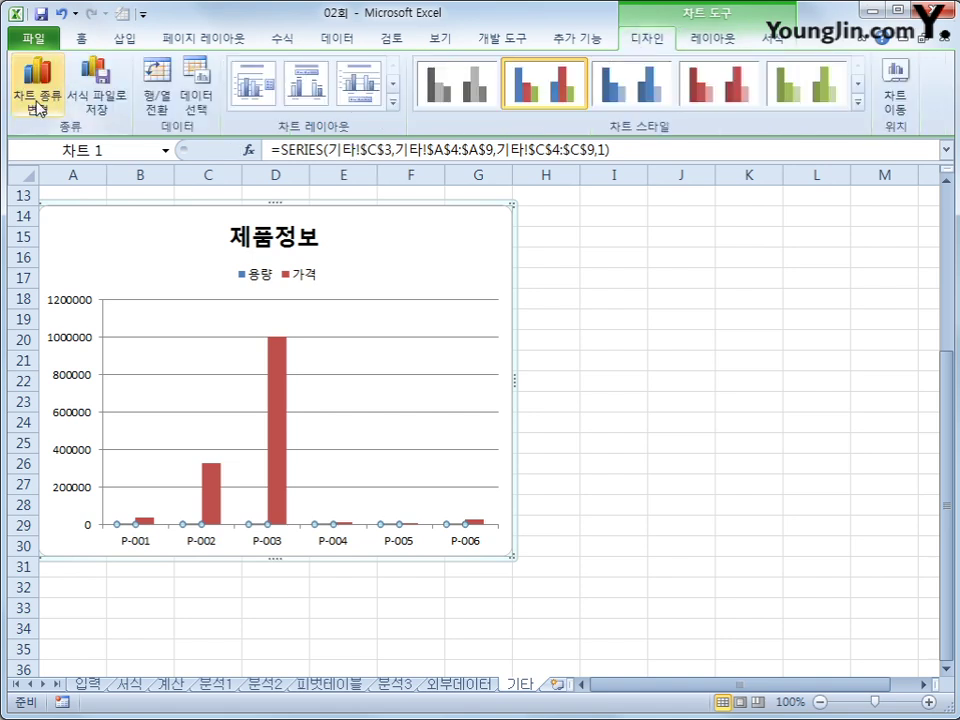
pyautogui.rightClick(289, 219)
pyautogui.click(345, 368)
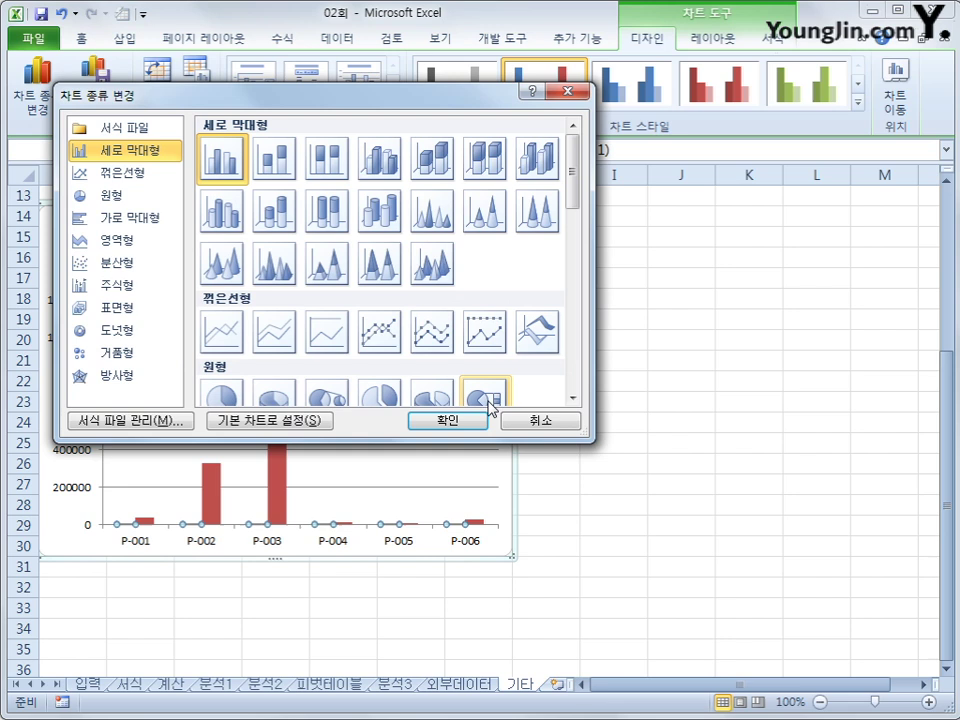
pyautogui.click(382, 340)
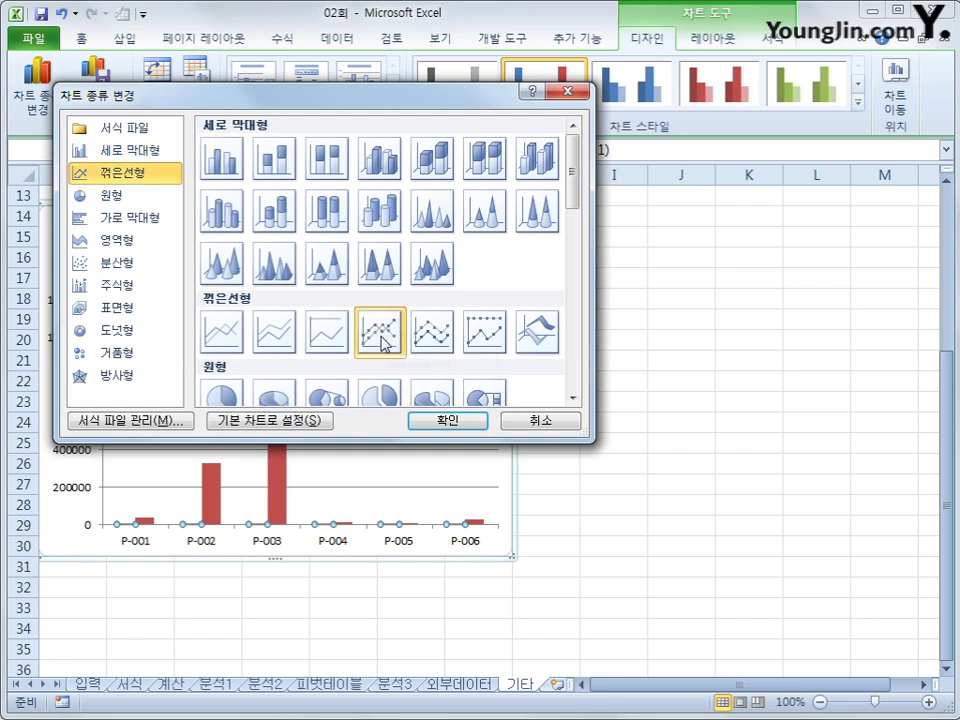
pyautogui.click(465, 426)
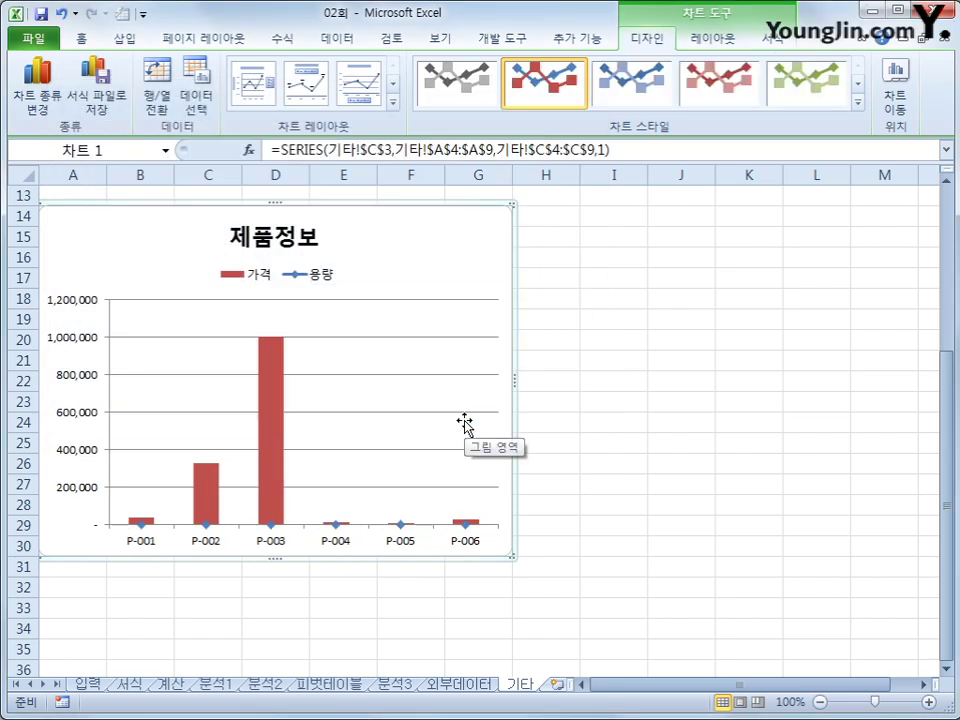
# Plot the 용량 line series on the secondary axis and apply the grayscale beveled chart style.
pyautogui.click(204, 525)
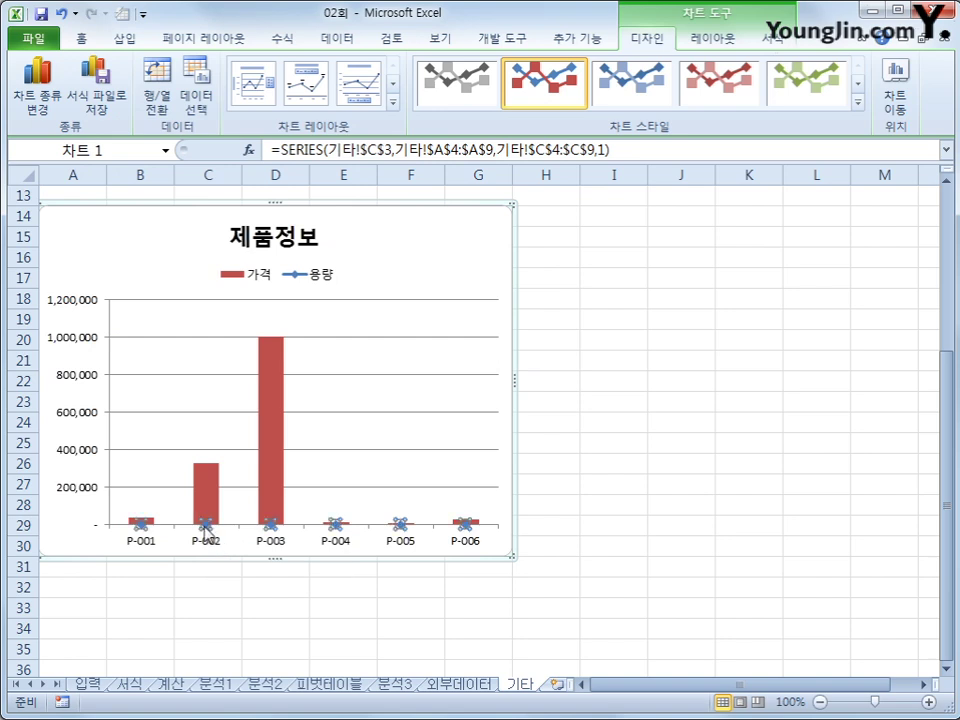
pyautogui.rightClick(204, 527)
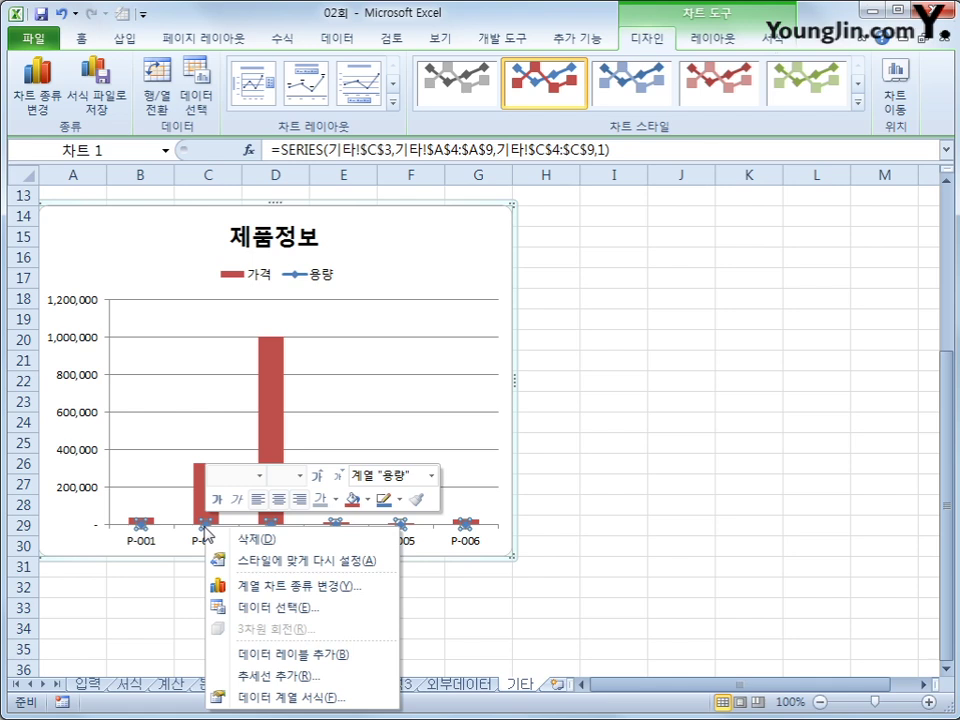
pyautogui.click(380, 700)
pyautogui.click(576, 207)
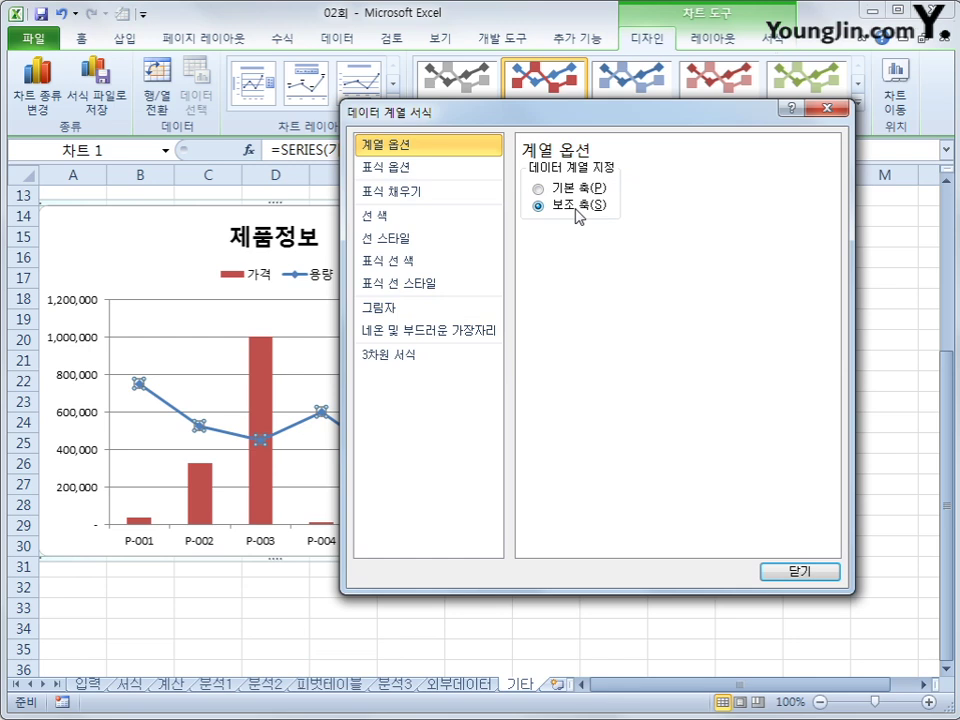
pyautogui.click(768, 570)
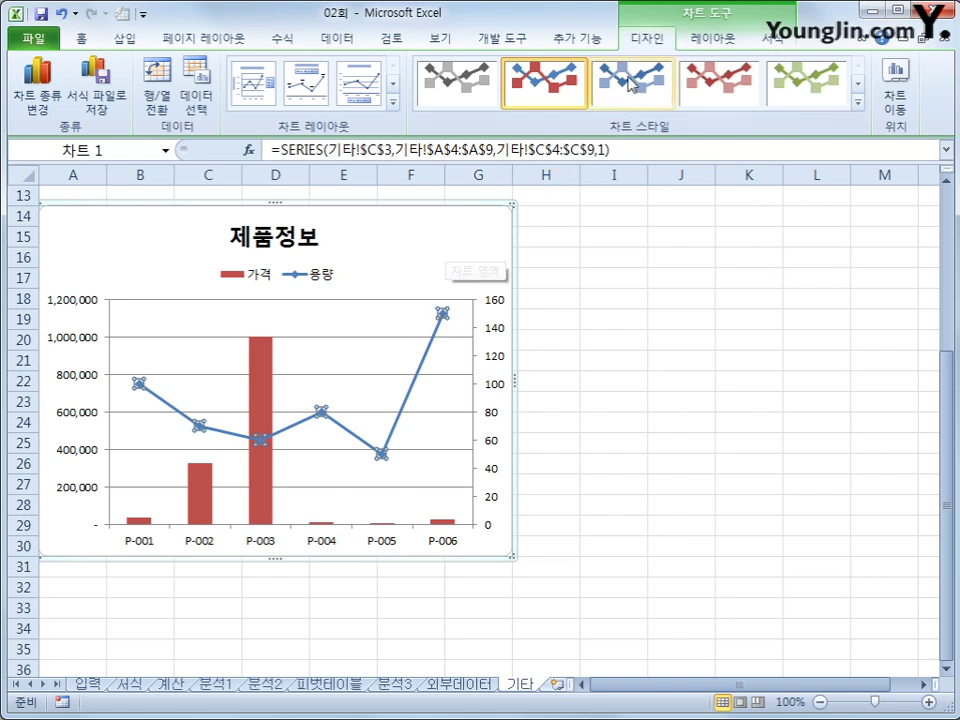
pyautogui.click(858, 104)
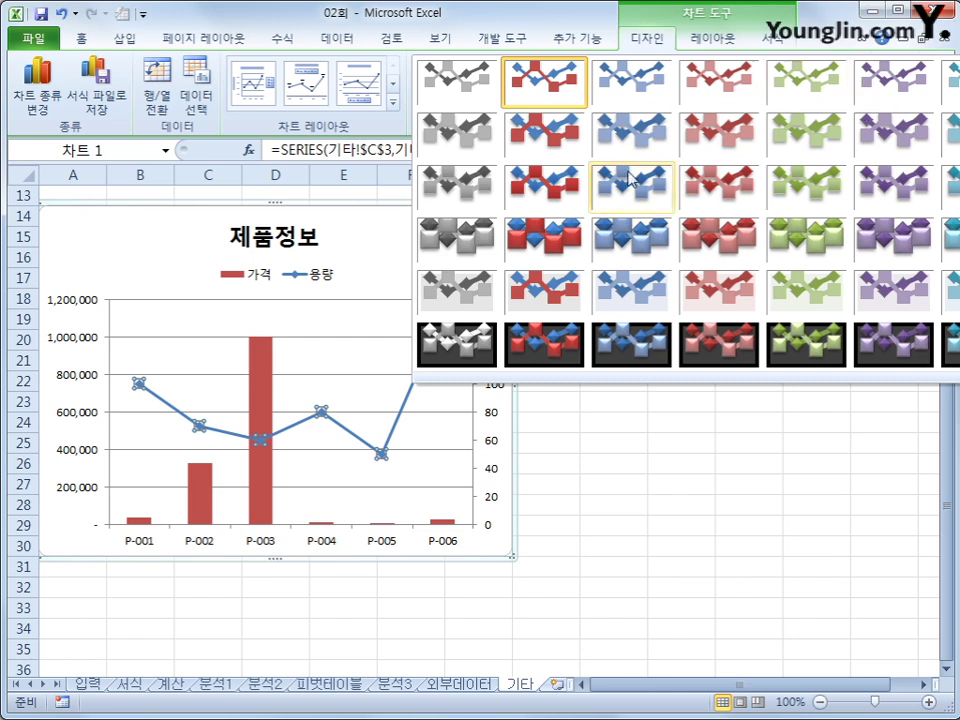
pyautogui.click(462, 258)
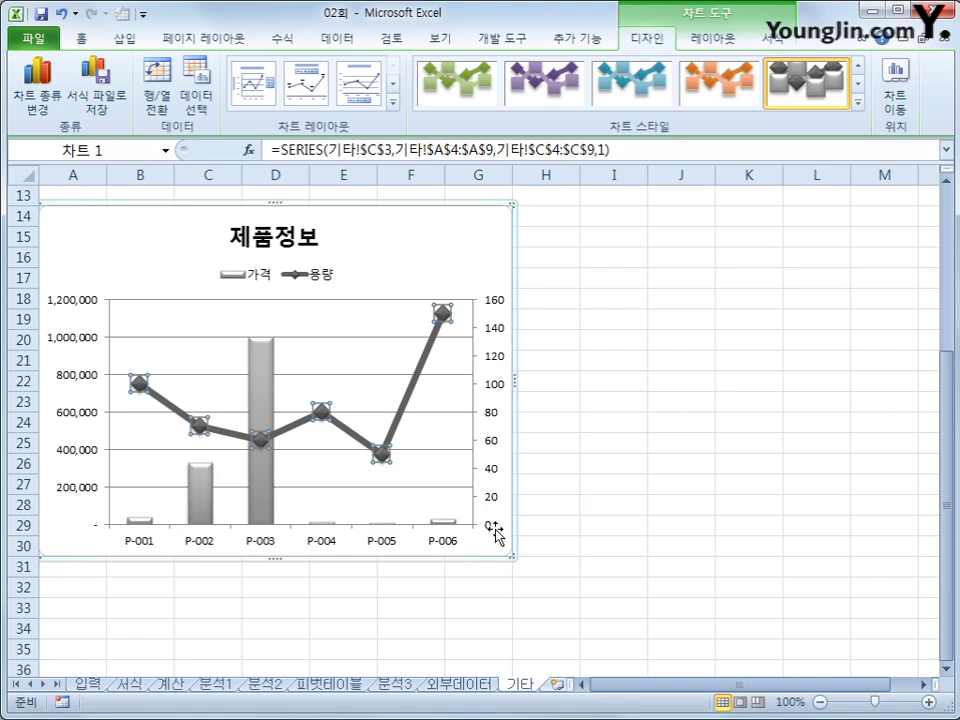
# Set the display unit of the chart's primary vertical value axis to 천 (thousands).
pyautogui.click(79, 315)
pyautogui.rightClick(81, 310)
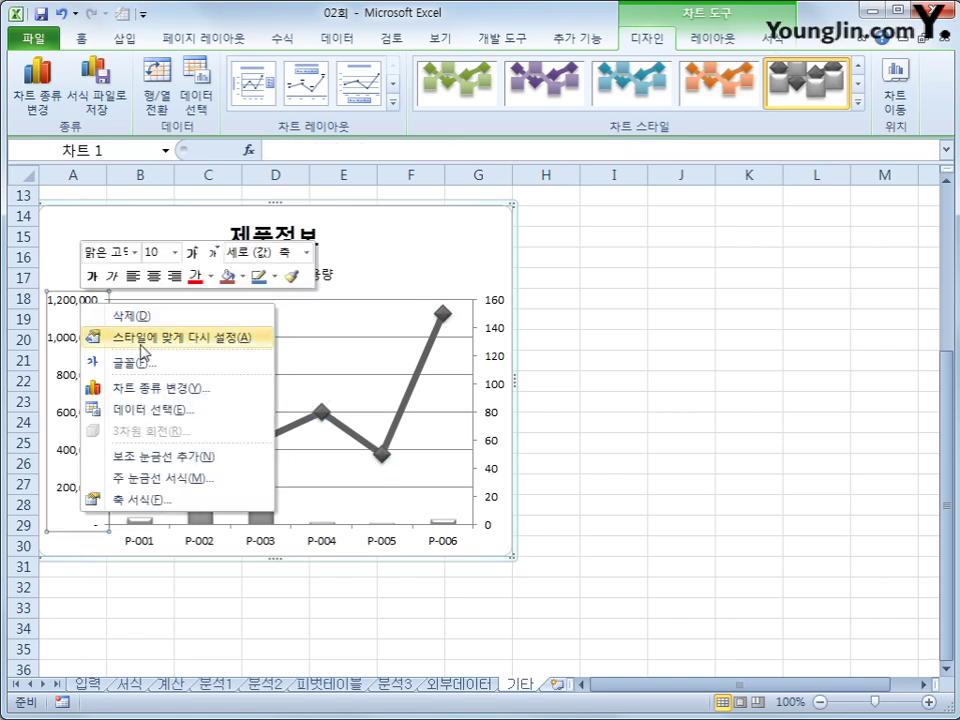
pyautogui.click(178, 505)
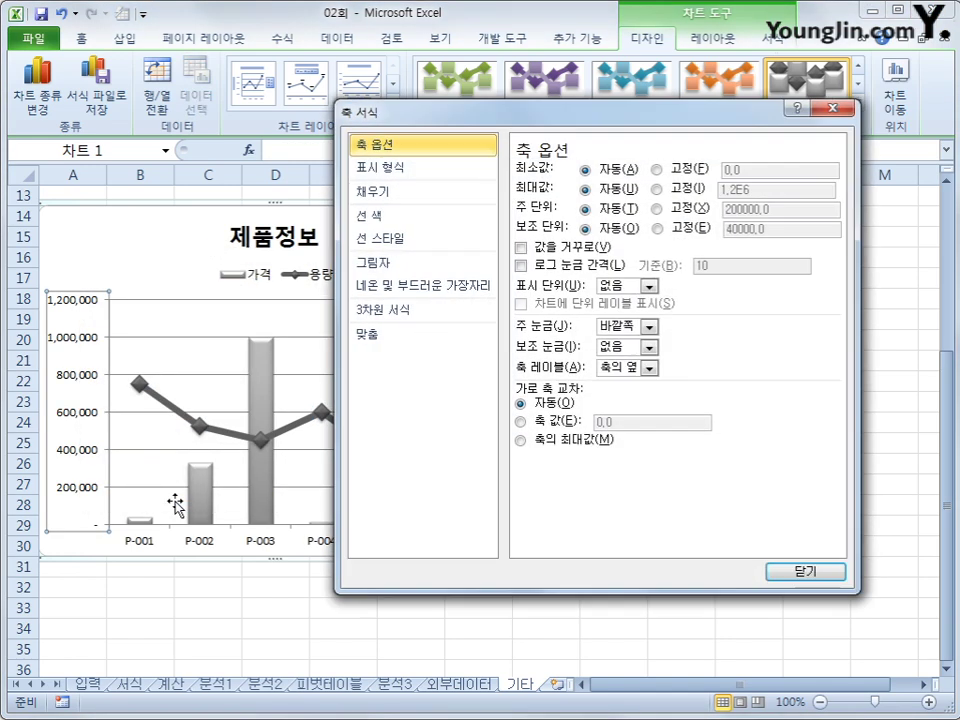
pyautogui.click(651, 286)
pyautogui.click(612, 331)
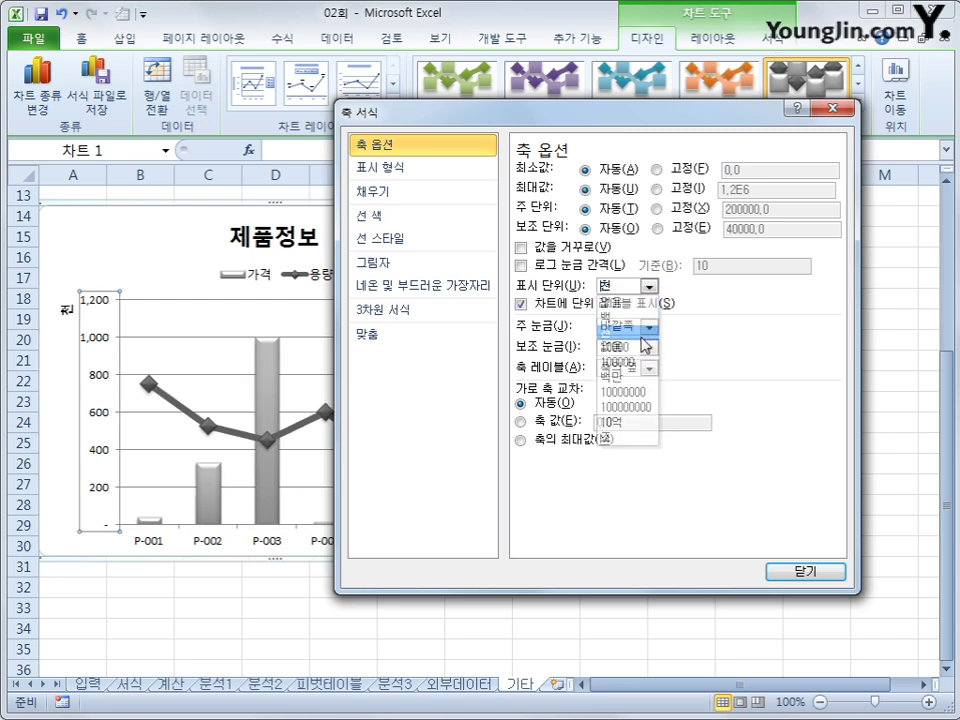
pyautogui.click(786, 575)
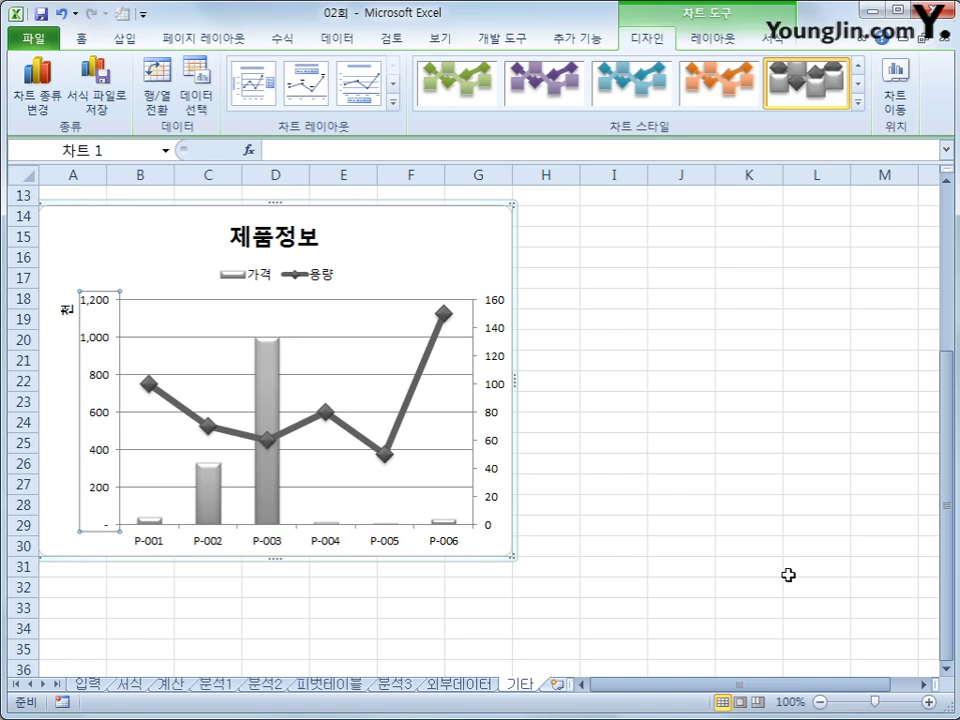
# Add a data label at the outside end of only the P-003 column in the chart's 가격 series.
pyautogui.click(270, 388)
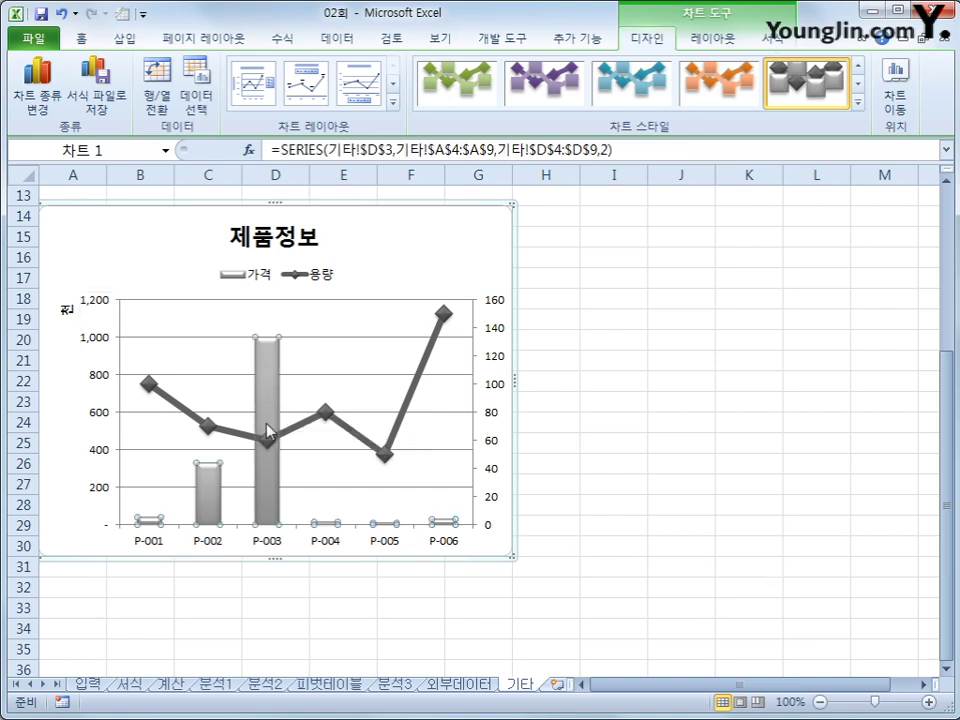
pyautogui.moveTo(271, 511)
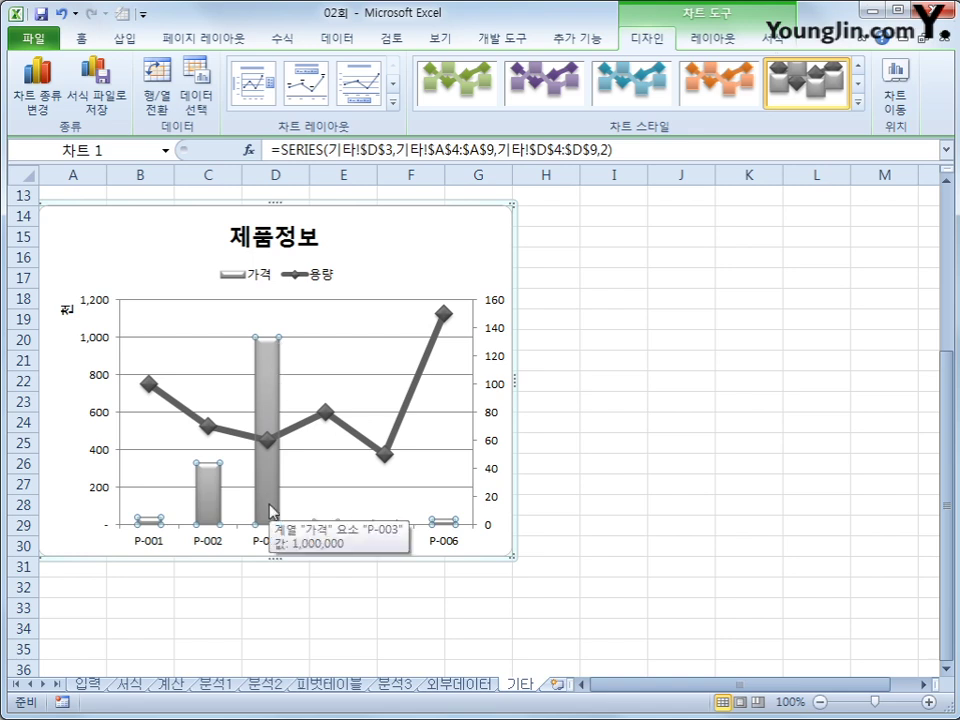
pyautogui.click(277, 368)
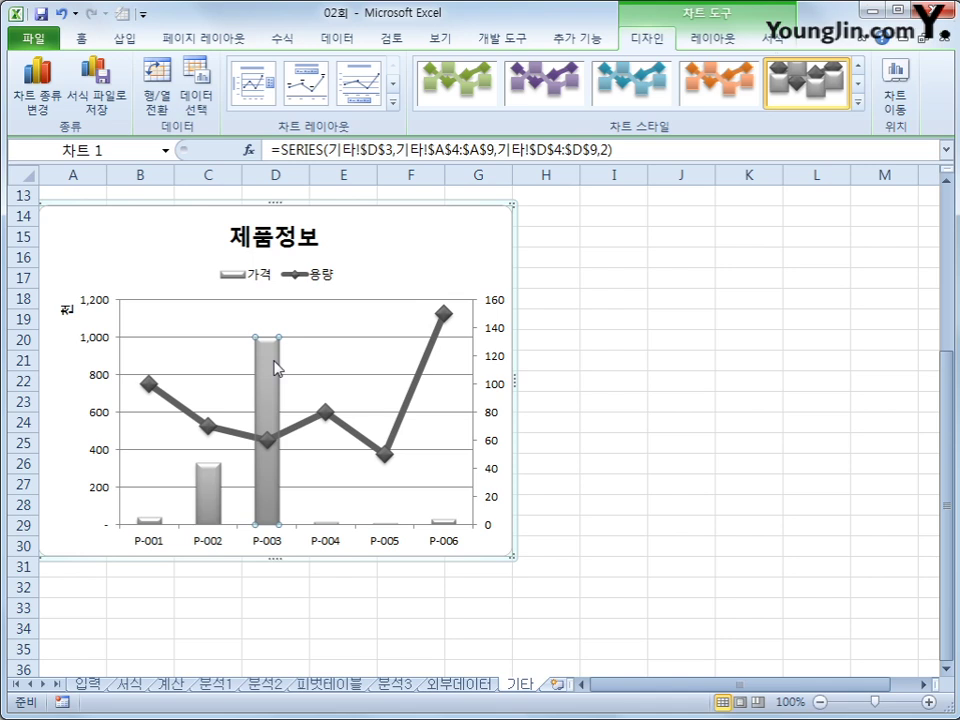
pyautogui.doubleClick(277, 368)
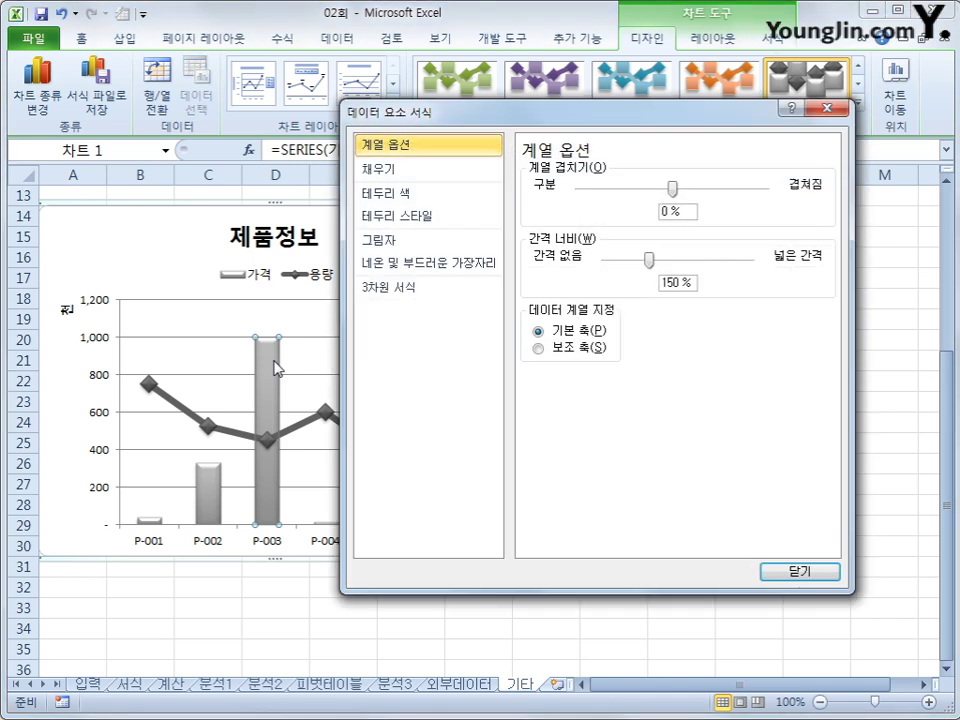
pyautogui.click(786, 575)
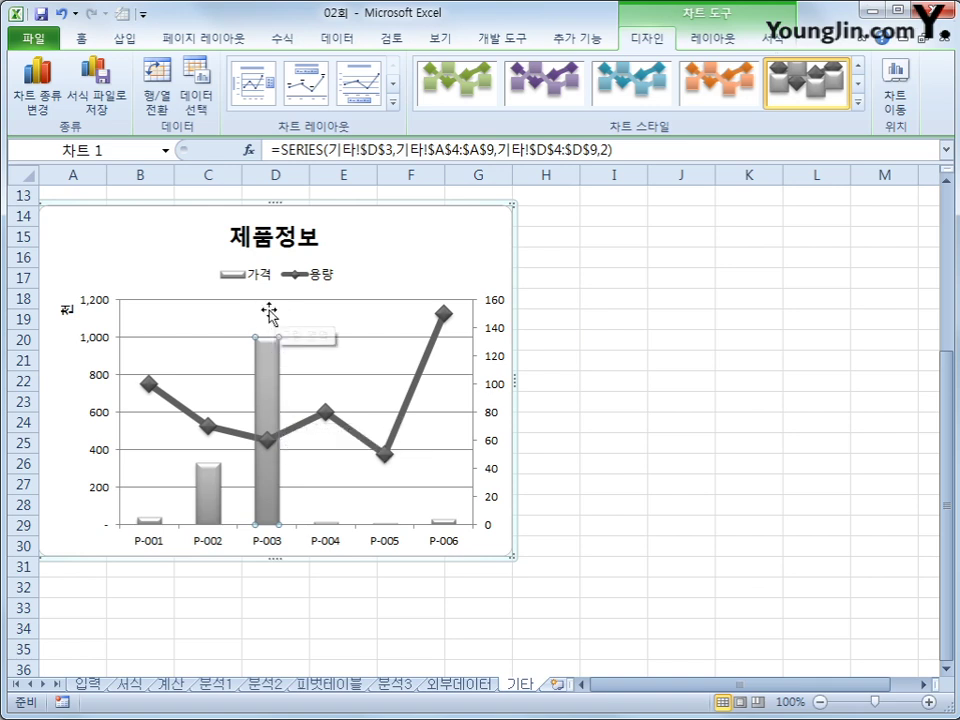
pyautogui.click(713, 40)
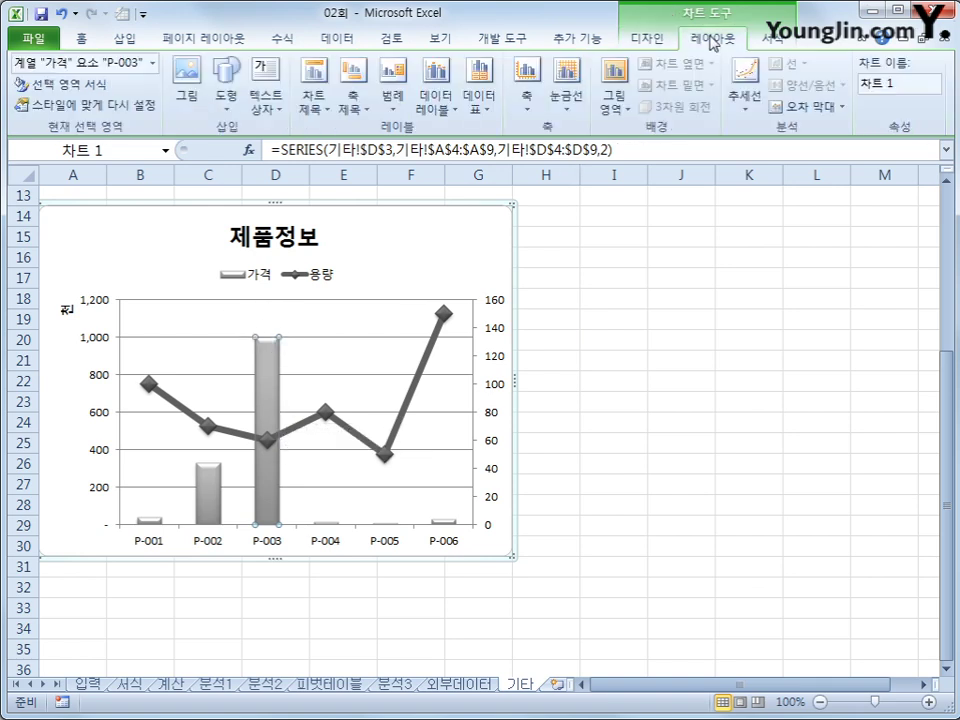
pyautogui.click(435, 88)
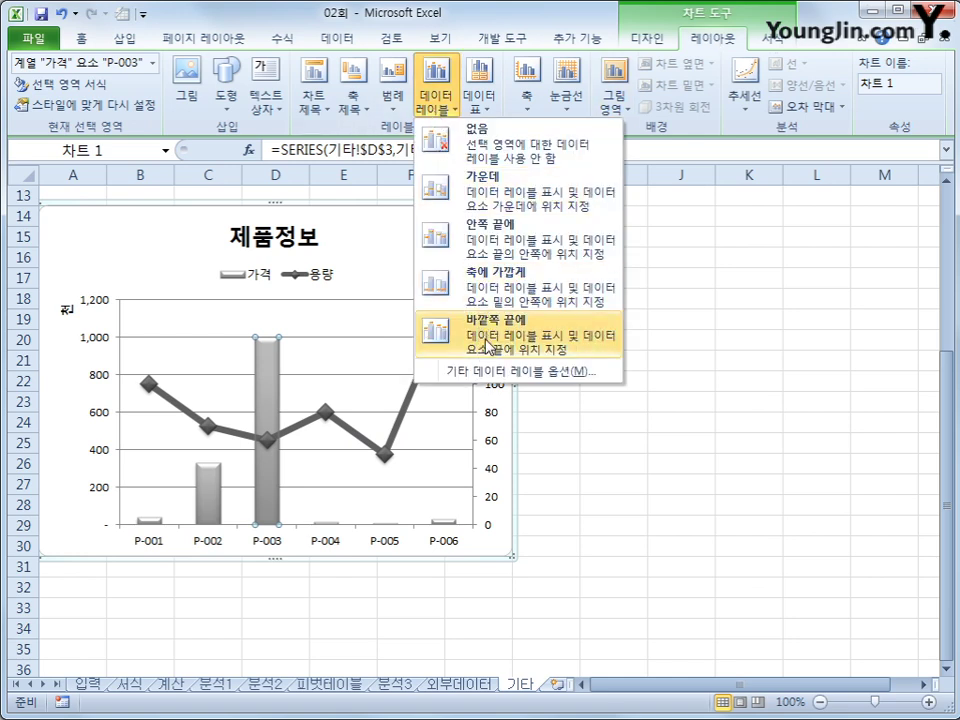
pyautogui.click(487, 345)
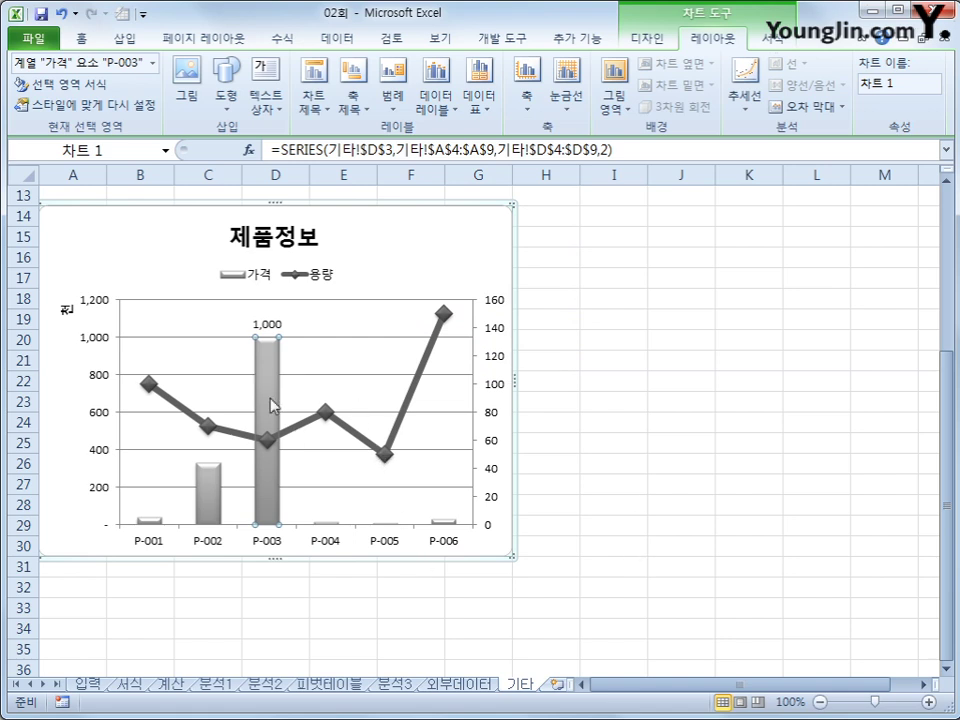
pyautogui.click(642, 583)
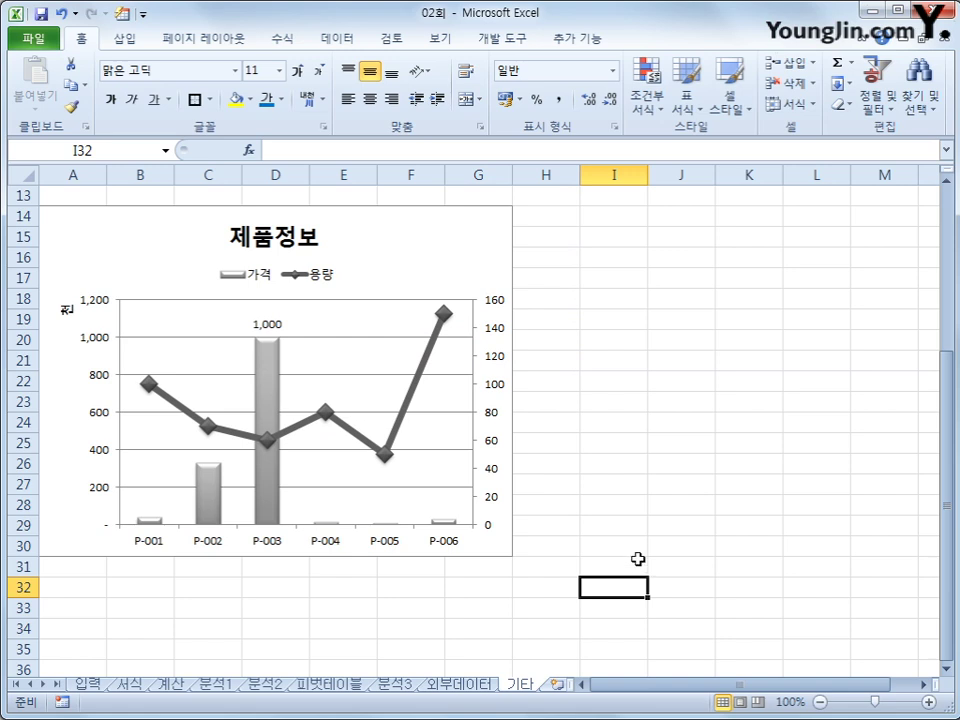
pyautogui.click(676, 501)
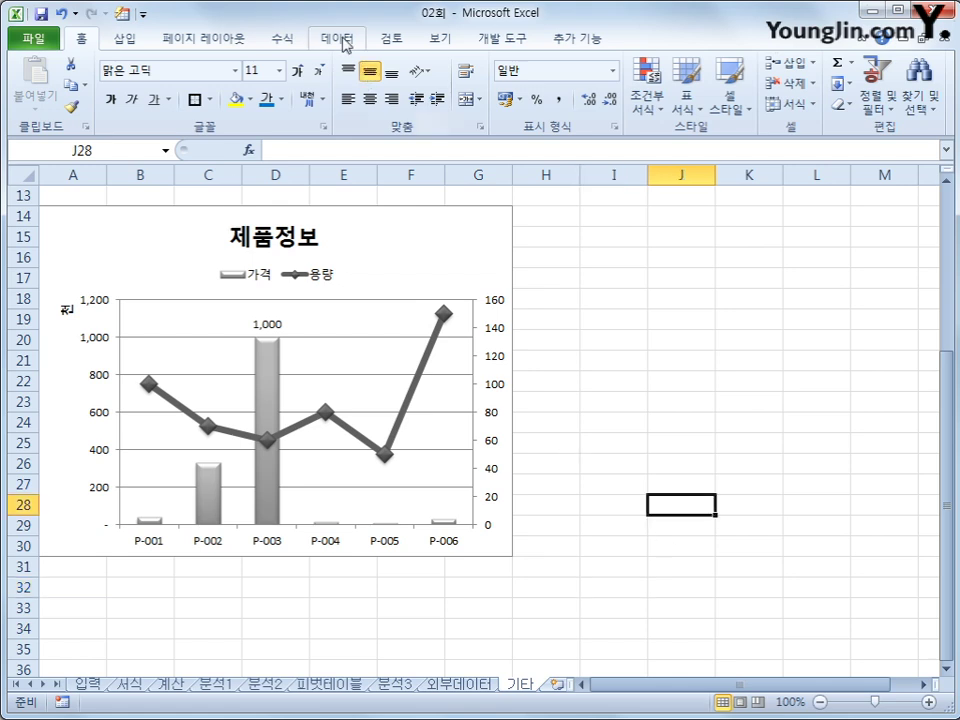
# Add a custom page header to the 기타 sheet with the text 판매제품 정보 in its left section.
pyautogui.click(233, 40)
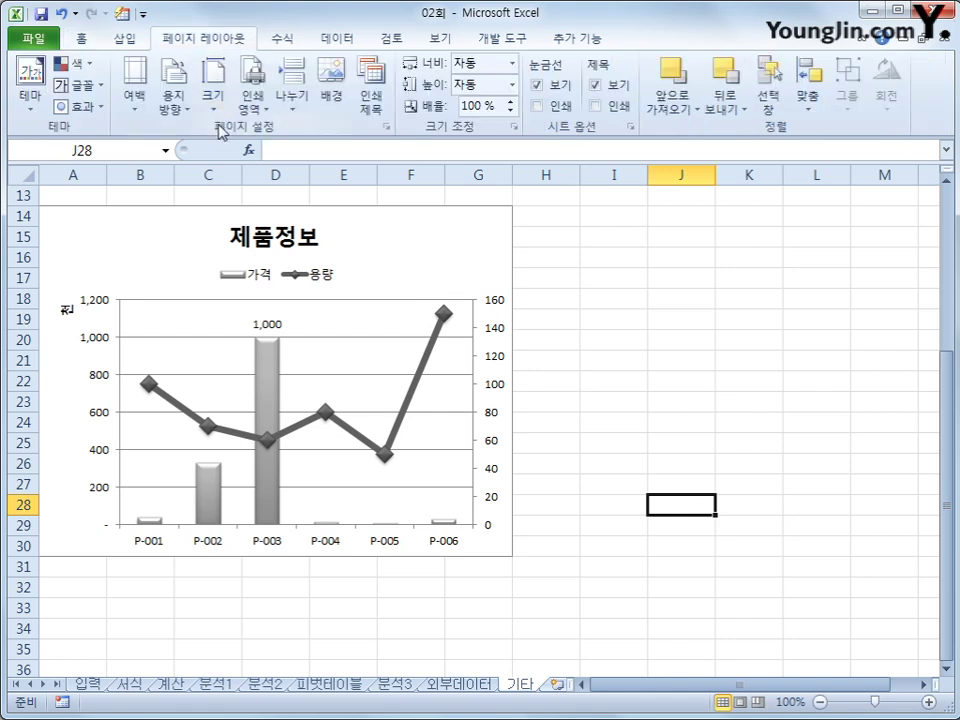
pyautogui.click(388, 128)
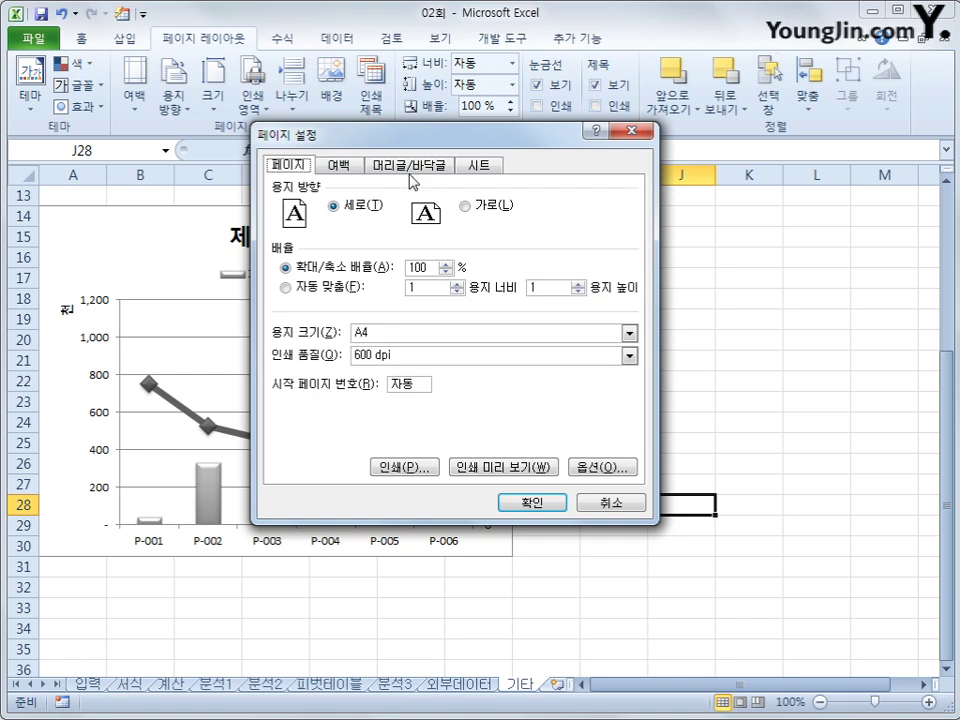
pyautogui.click(414, 167)
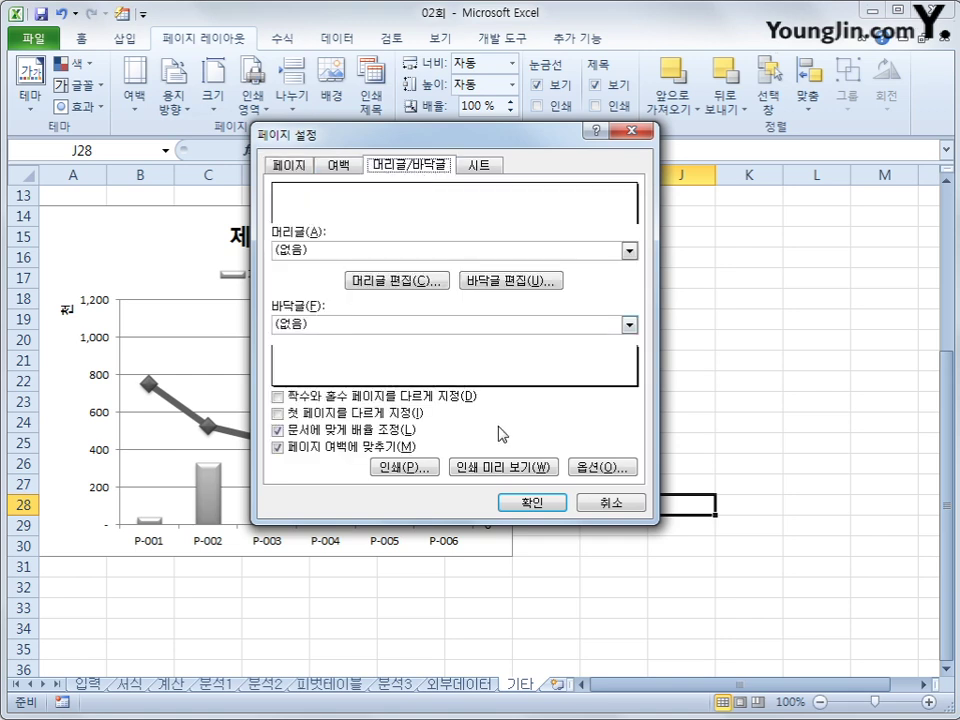
pyautogui.click(410, 284)
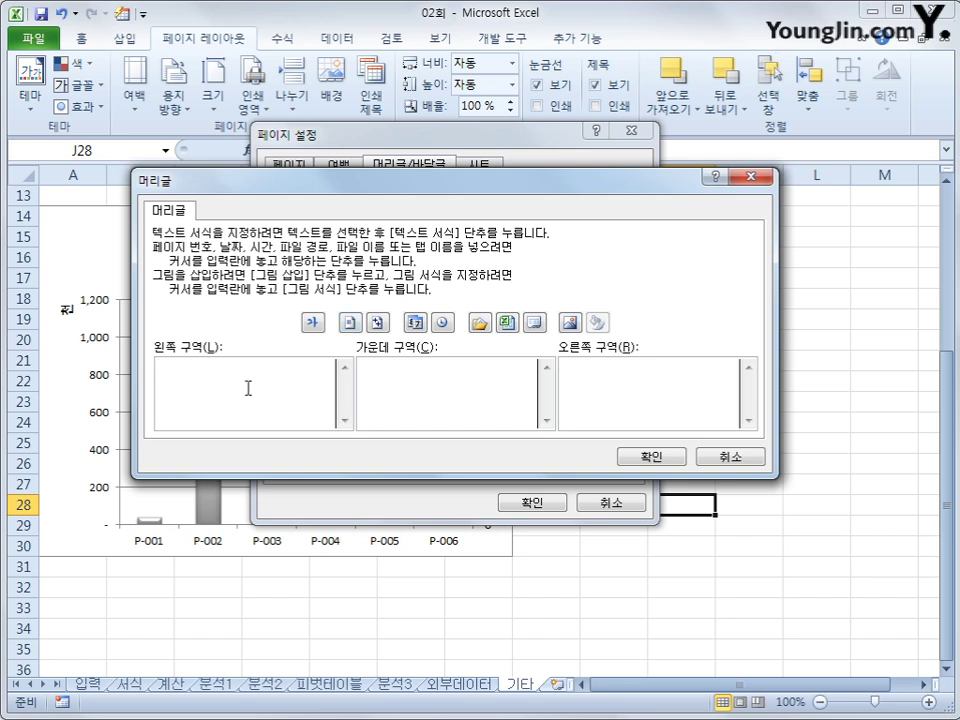
pyautogui.click(248, 388)
pyautogui.write('판매제품 정보')
pyautogui.click(652, 456)
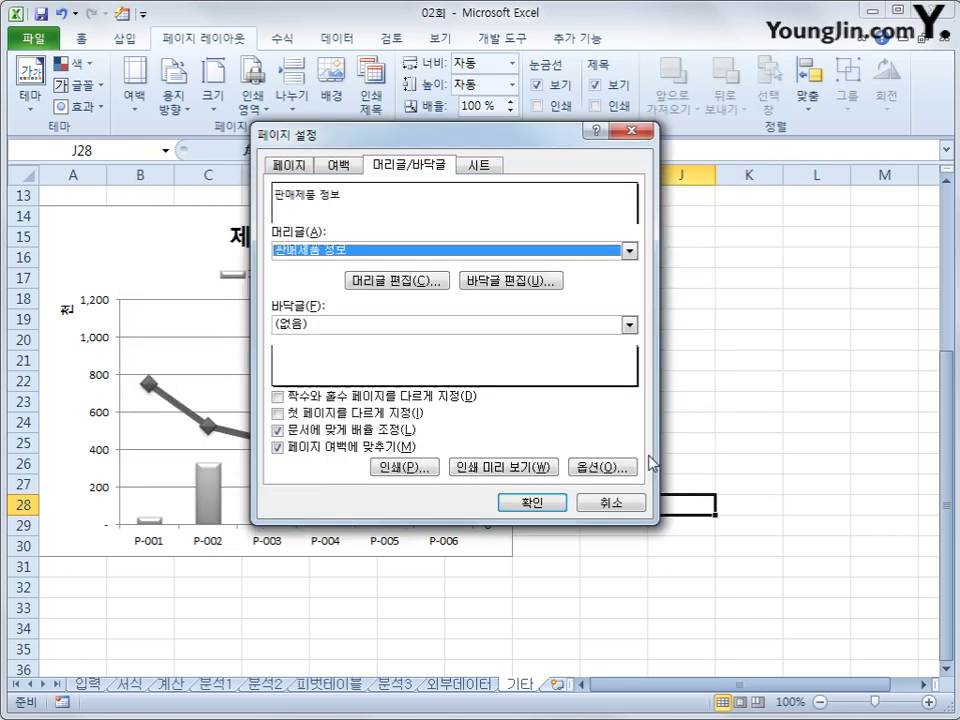
# Insert the current date field in the right section of the sheet's footer and apply the page setup.
pyautogui.click(539, 289)
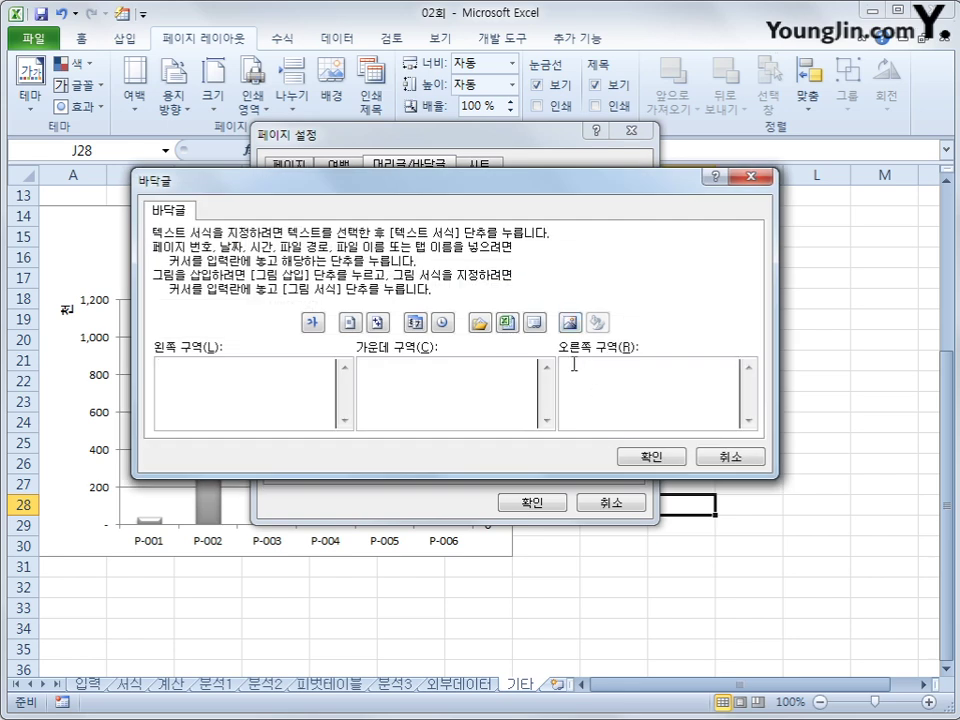
pyautogui.click(415, 324)
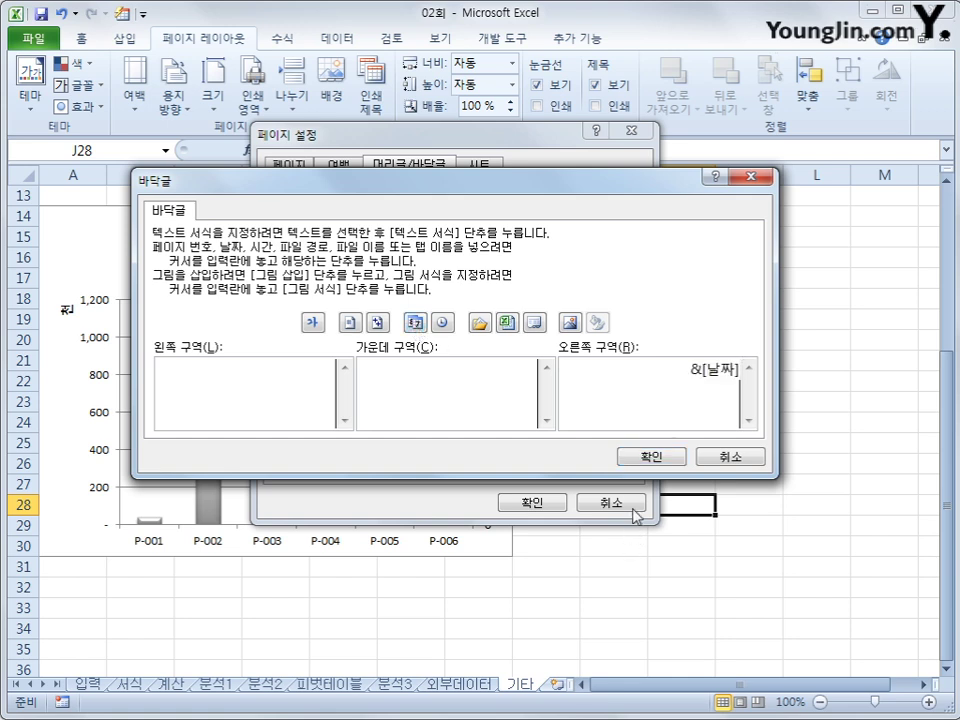
pyautogui.click(650, 456)
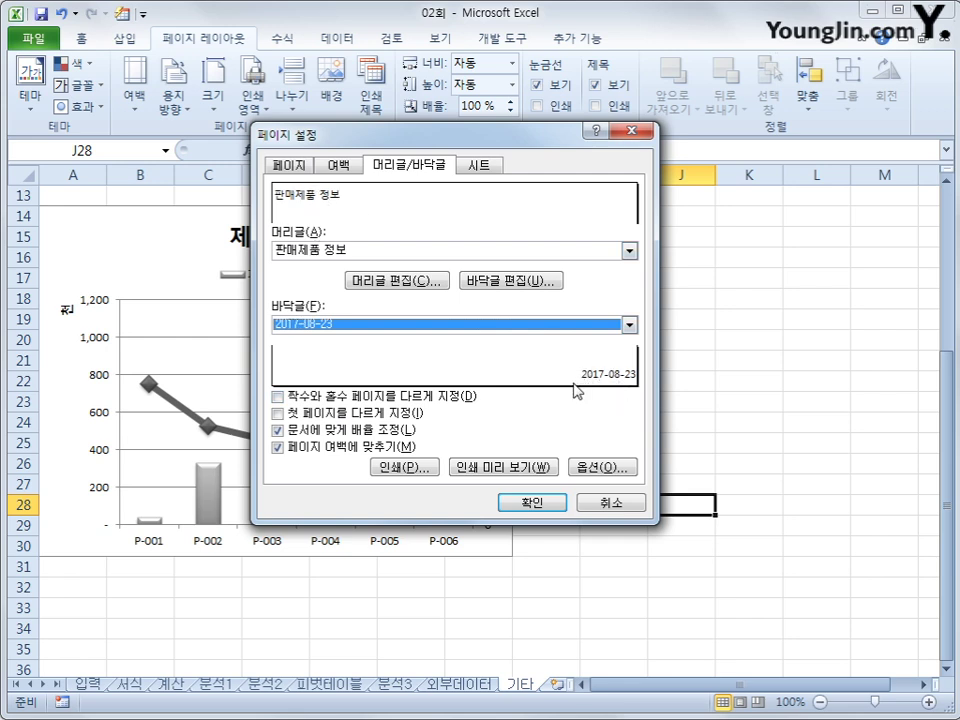
pyautogui.click(508, 504)
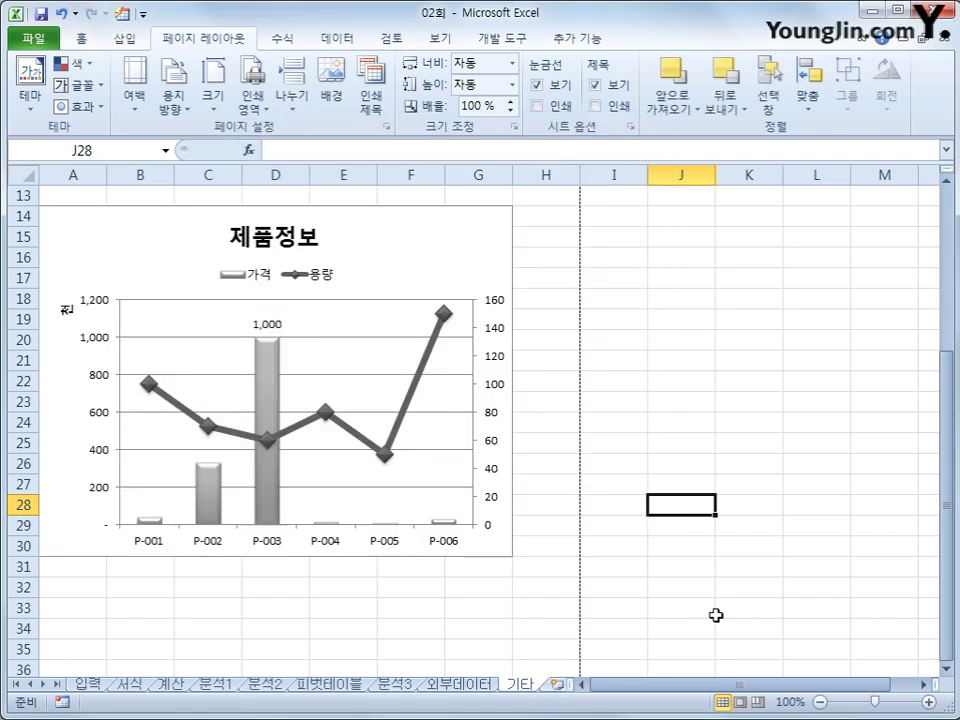
pyautogui.click(718, 616)
pyautogui.scroll(3, 718, 616)
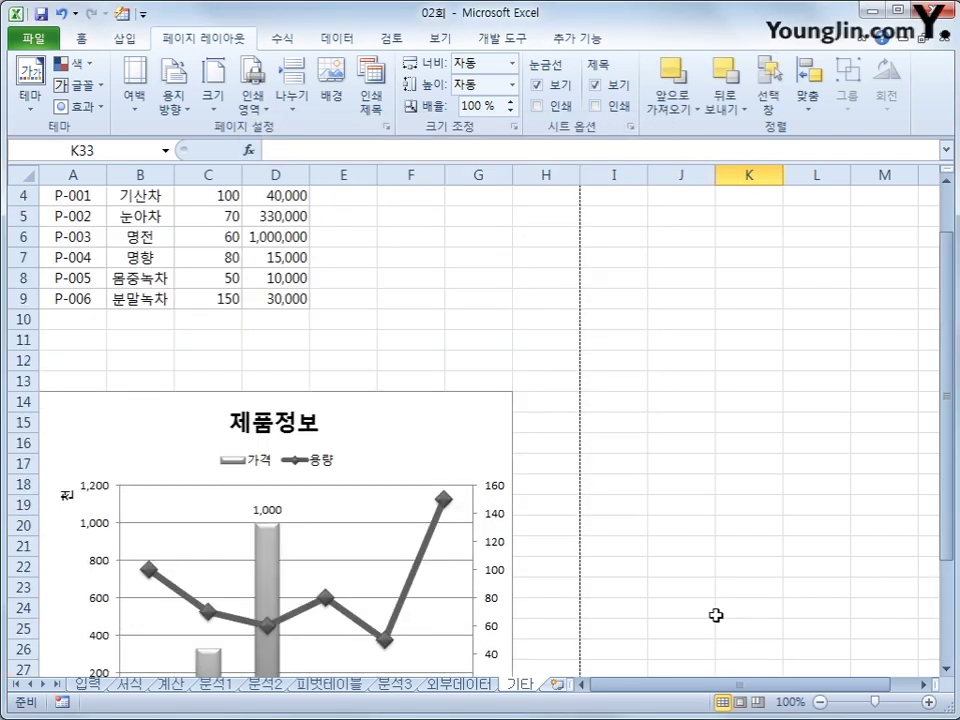